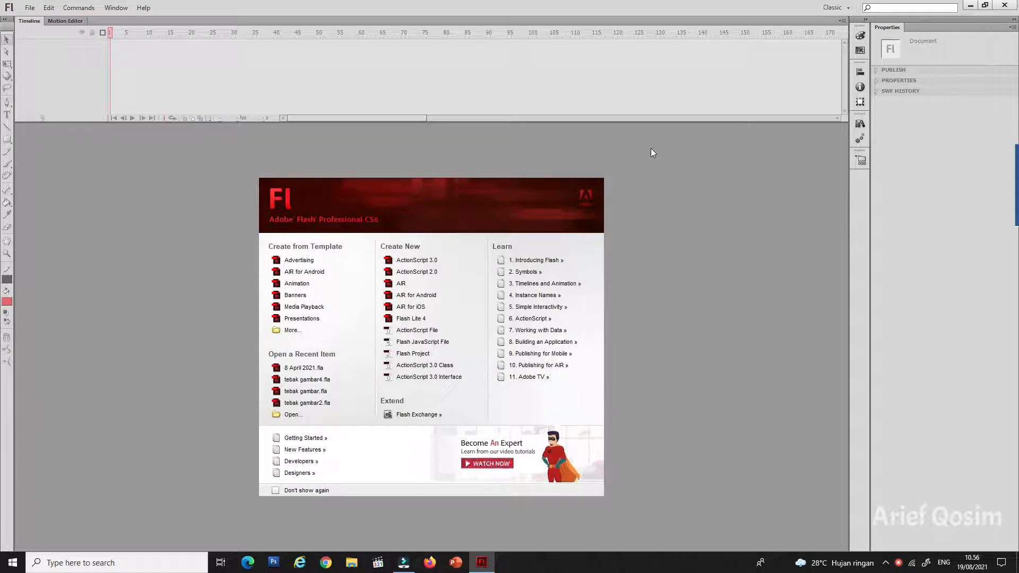
Step: Create a new ActionScript 2.0 document and reset the Classic workspace
{"action": "left_click", "coordinate": [413, 273]}
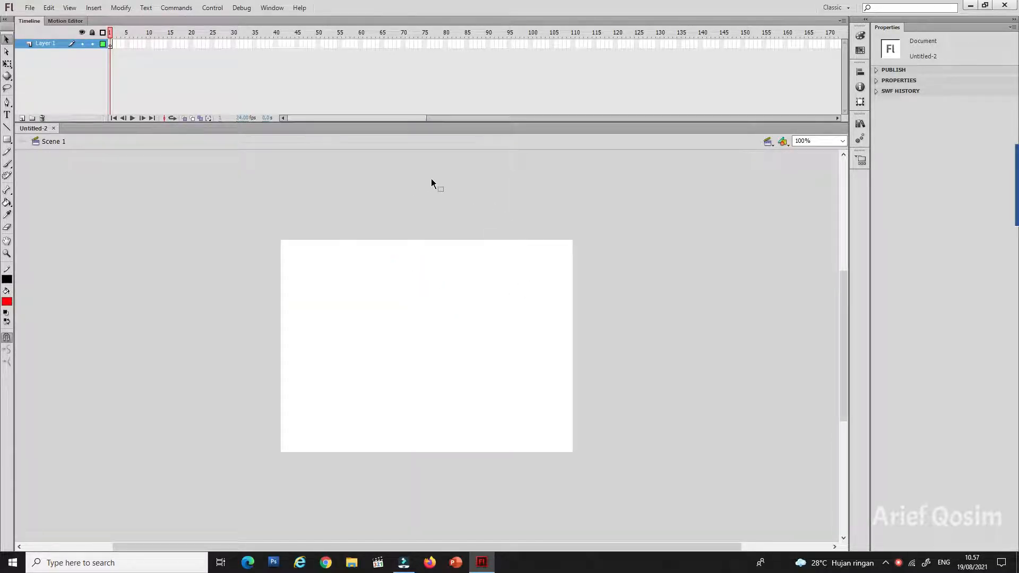
{"action": "left_click", "coordinate": [847, 8]}
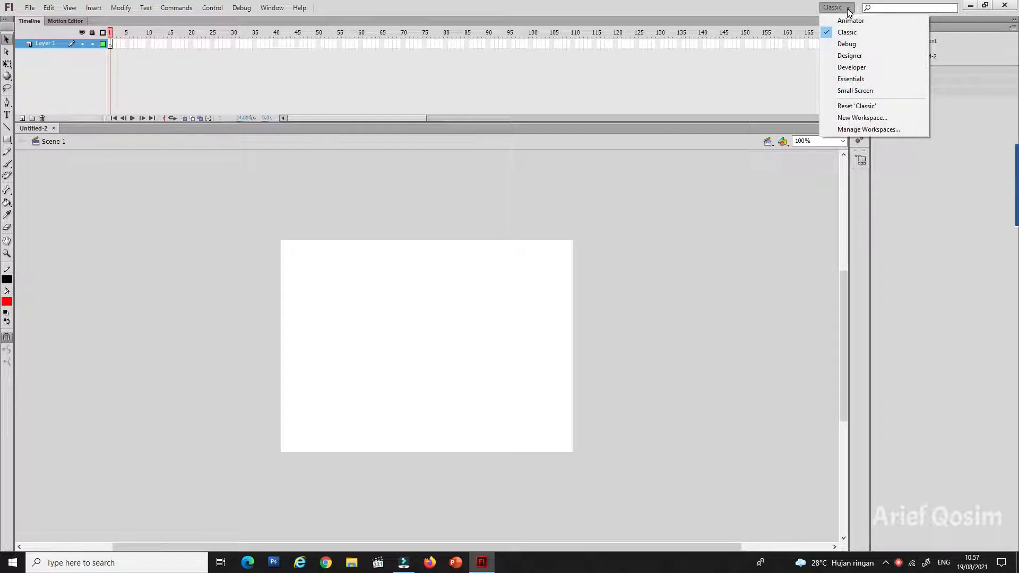
{"action": "left_click", "coordinate": [872, 106]}
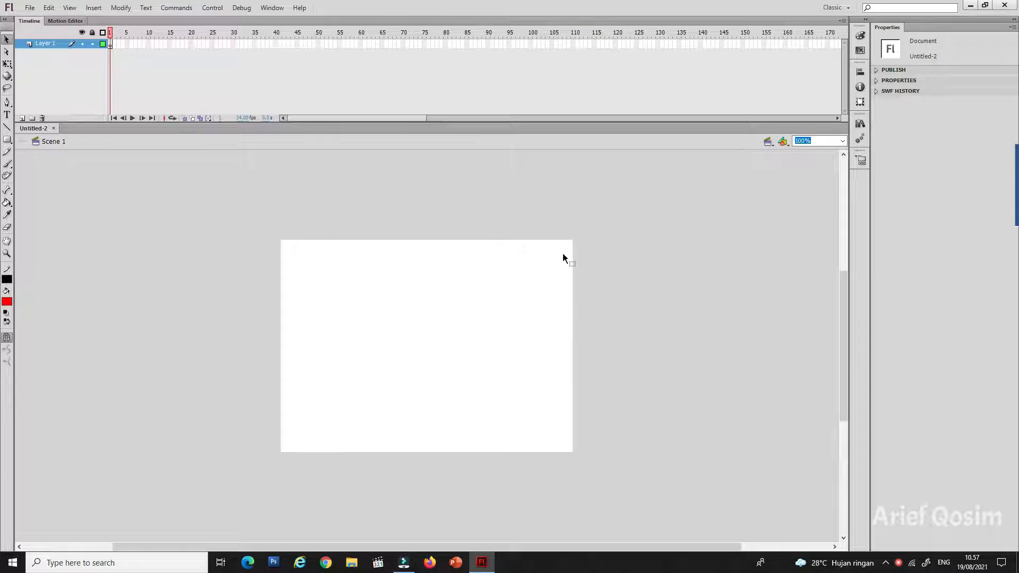
Step: Fit the stage in the window and rename Layer 1 to mobil
{"action": "left_click", "coordinate": [842, 141]}
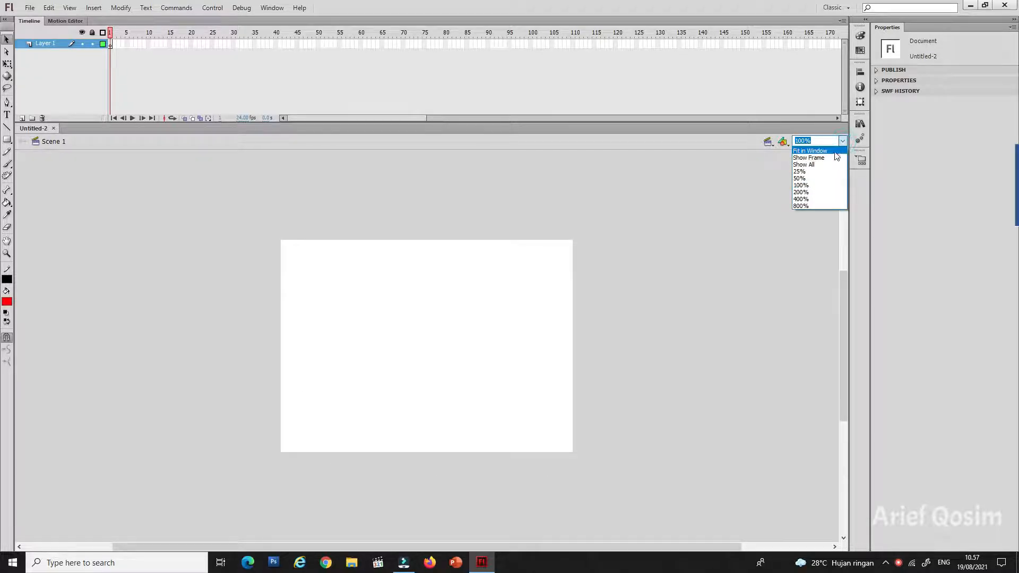
{"action": "left_click", "coordinate": [828, 150]}
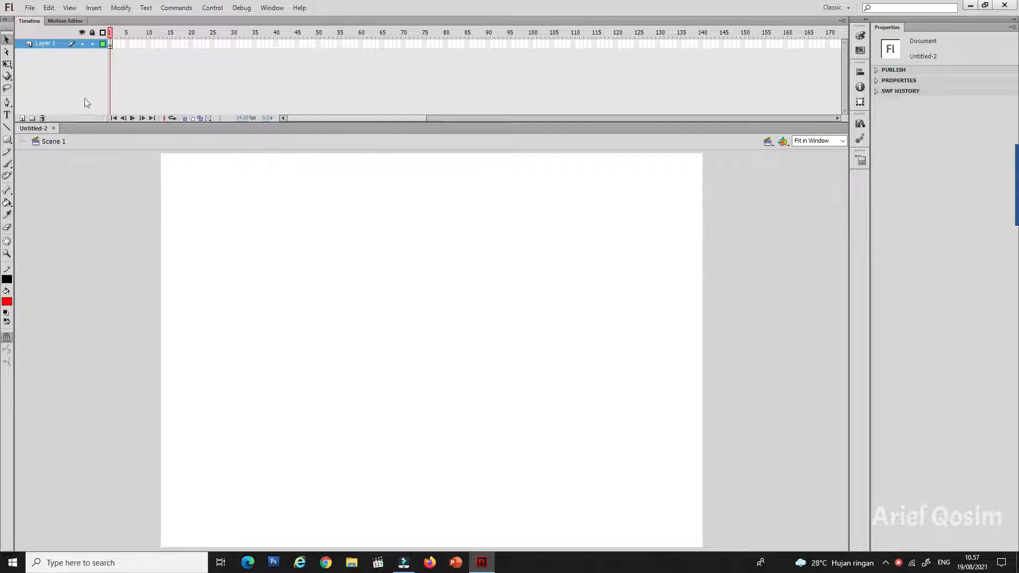
{"action": "double_click", "coordinate": [43, 44]}
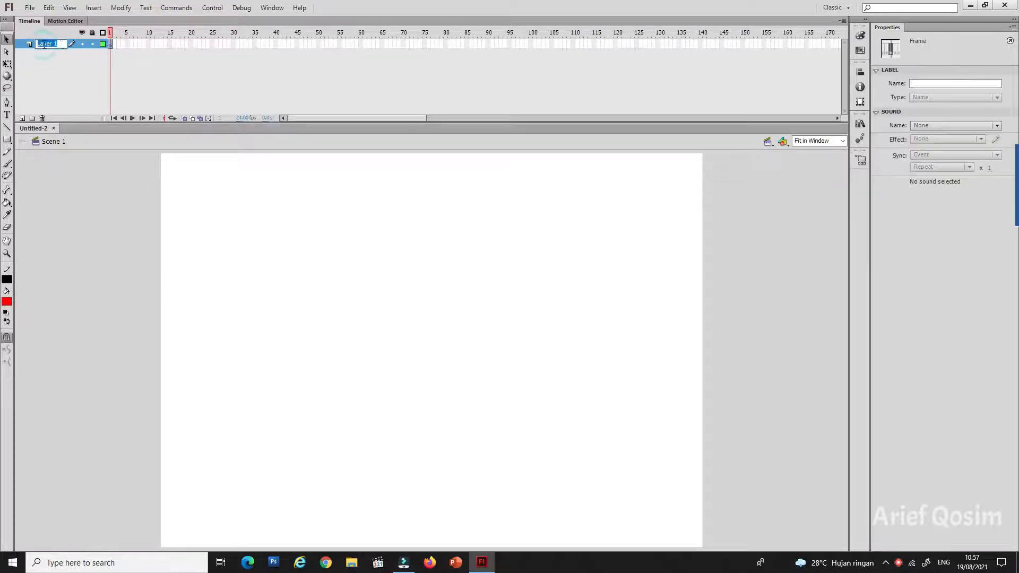
{"action": "type", "text": "mobil"}
{"action": "left_click", "coordinate": [110, 250]}
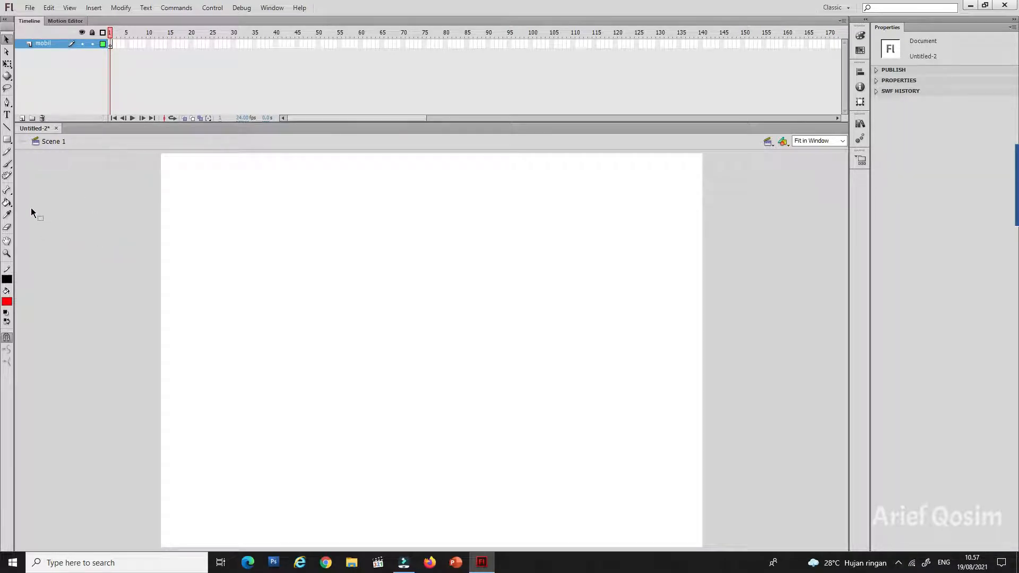
Step: Draw a red square with a black outline right of the stage's centre and a larger, wider rectangle just left of it, set slightly higher
{"action": "left_click", "coordinate": [7, 140]}
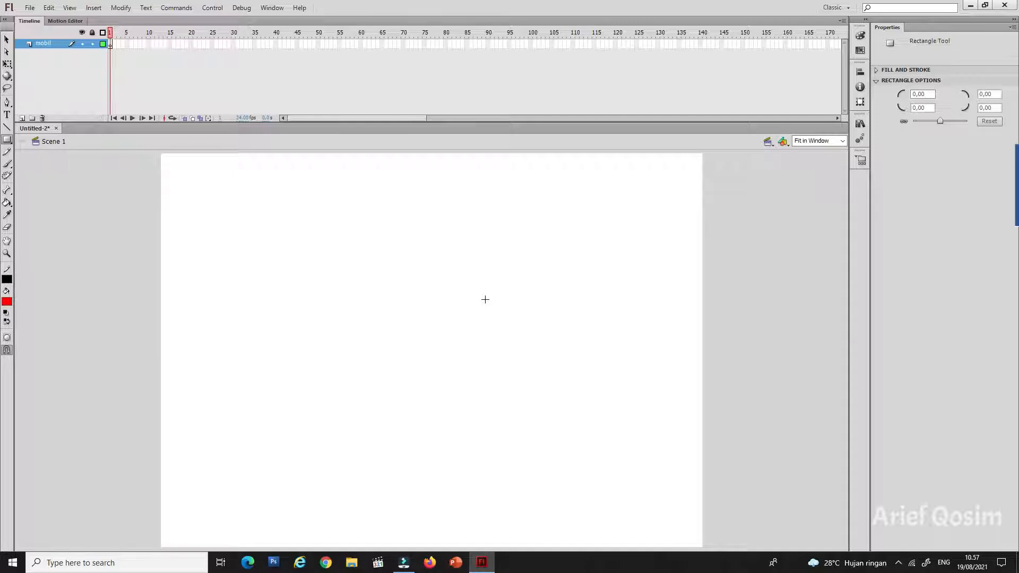
{"action": "left_click_drag", "start_coordinate": [484, 287], "coordinate": [585, 389]}
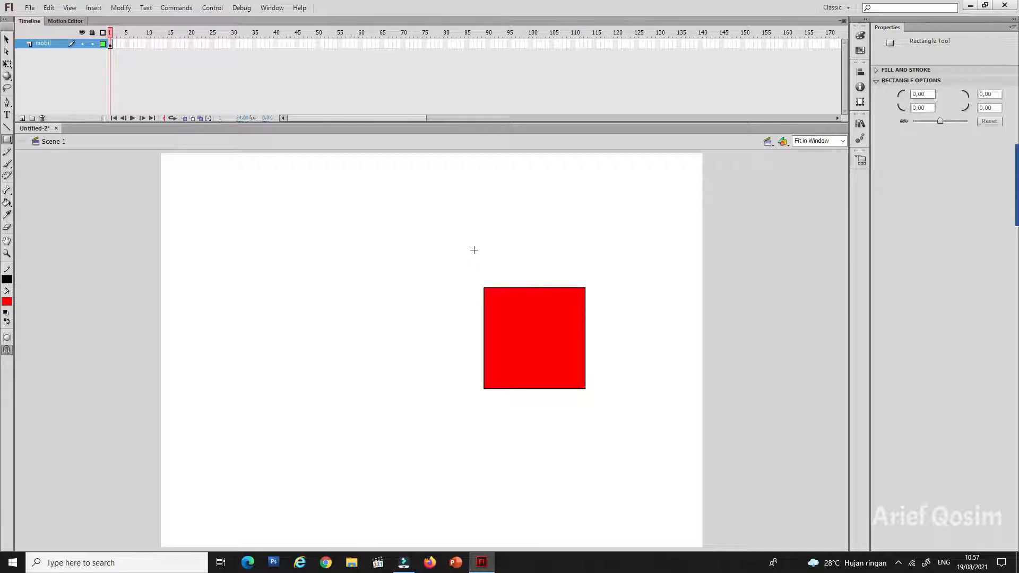
{"action": "left_click_drag", "start_coordinate": [477, 246], "coordinate": [283, 365]}
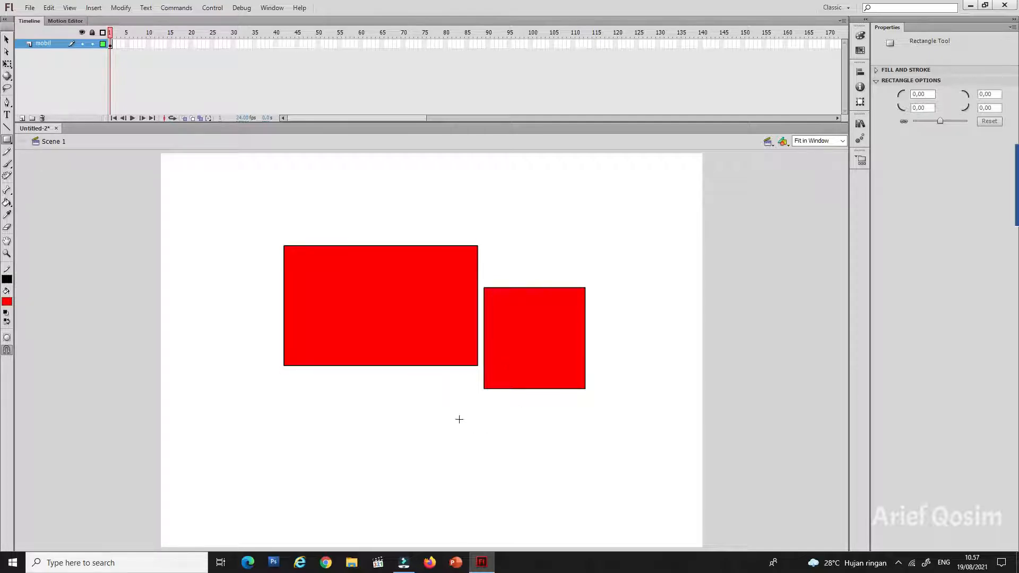
Step: Draw a red circle about 65 px across with the Oval tool and move it over the square's lower-left corner
{"action": "left_click", "coordinate": [7, 140]}
{"action": "left_click", "coordinate": [54, 152]}
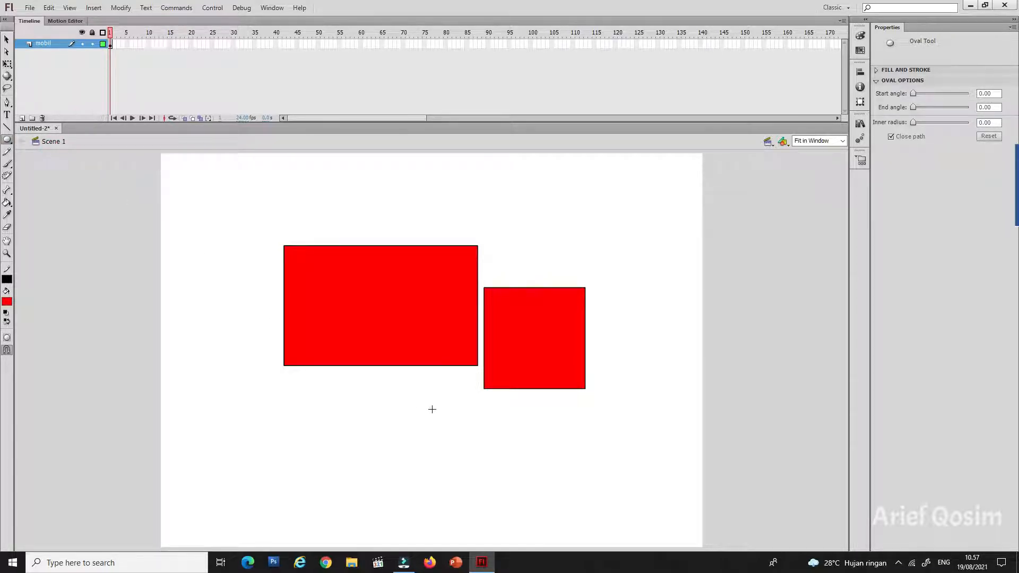
{"action": "left_click_drag", "start_coordinate": [428, 409], "coordinate": [482, 473]}
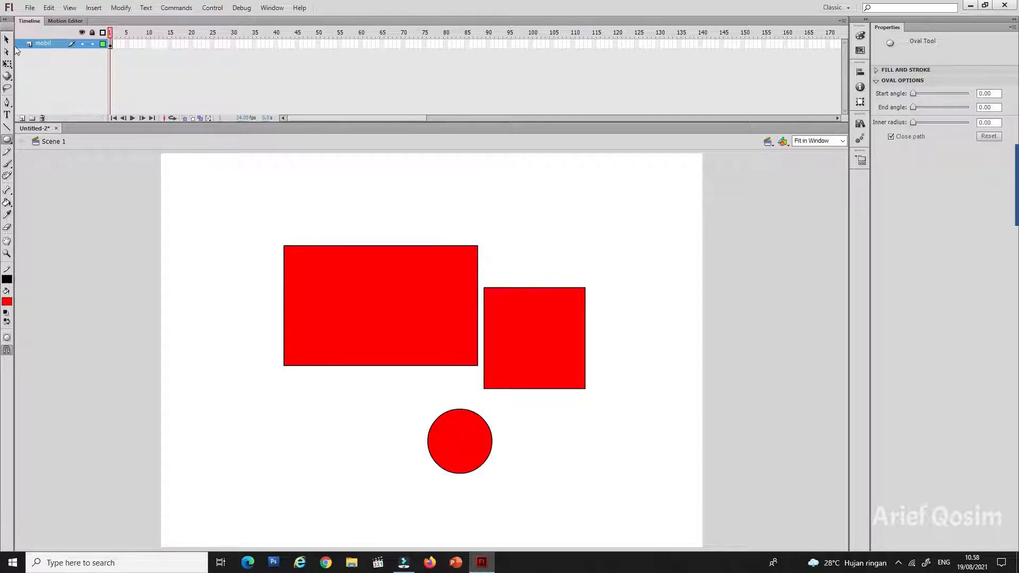
{"action": "left_click", "coordinate": [6, 39]}
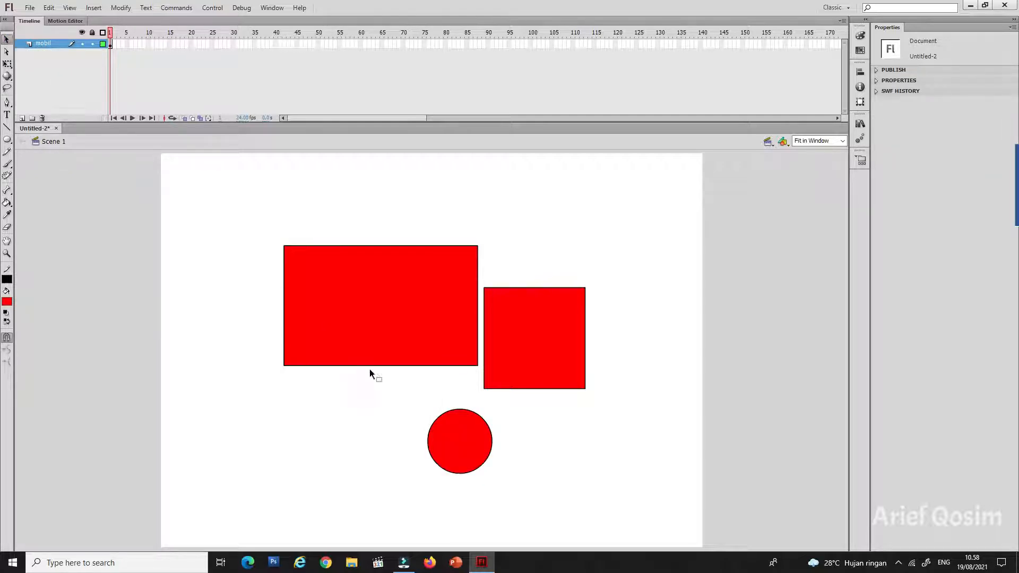
{"action": "double_click", "coordinate": [453, 438]}
{"action": "left_click_drag", "start_coordinate": [454, 436], "coordinate": [498, 395]}
{"action": "left_click", "coordinate": [564, 419]}
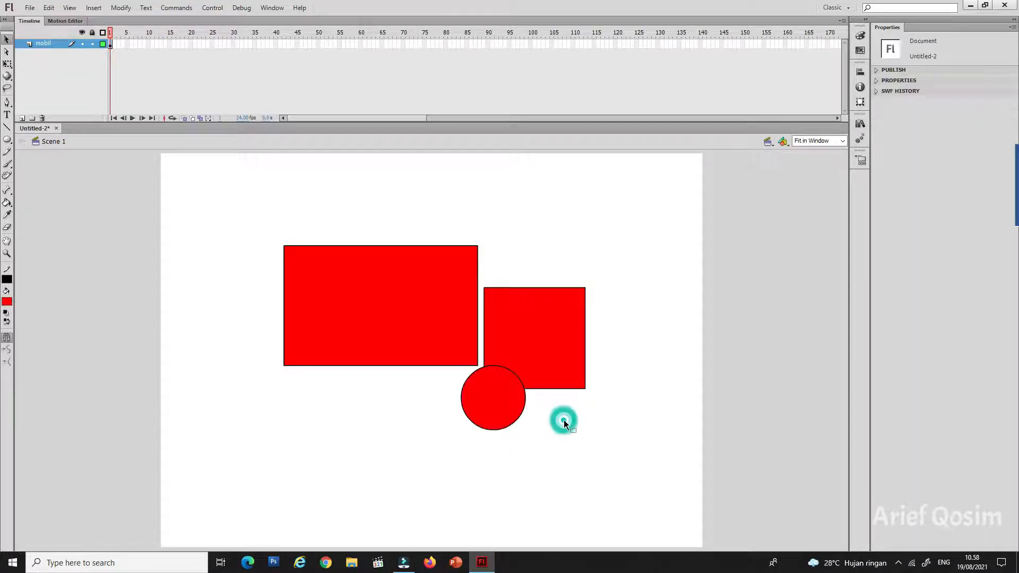
Step: Delete the circle's fill and outline to cut a wheel arch, and reshape the square into a cab with a curved roof and slanted front
{"action": "left_click", "coordinate": [504, 394]}
{"action": "key", "text": "Delete"}
{"action": "left_click", "coordinate": [517, 418]}
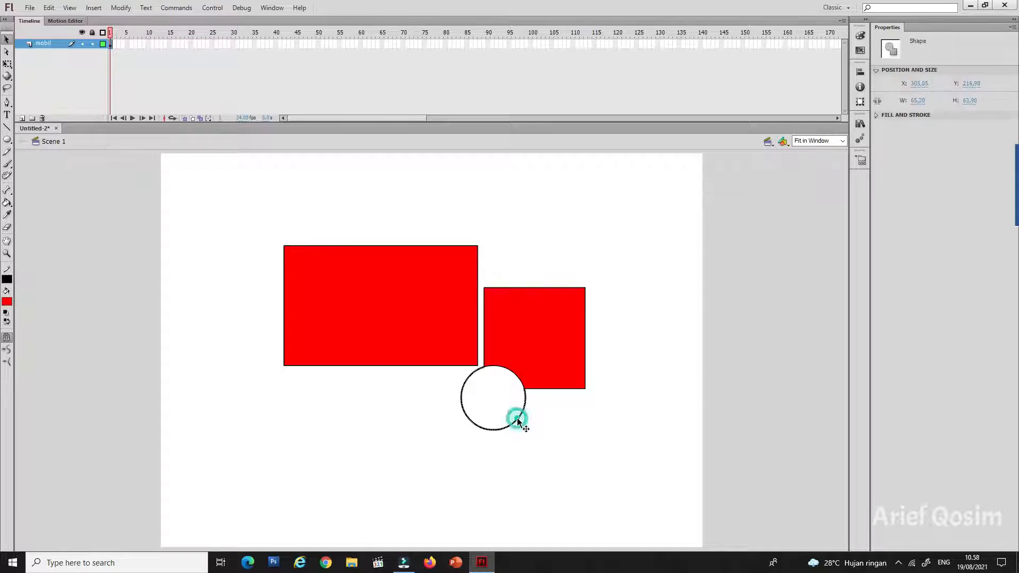
{"action": "key", "text": "Delete"}
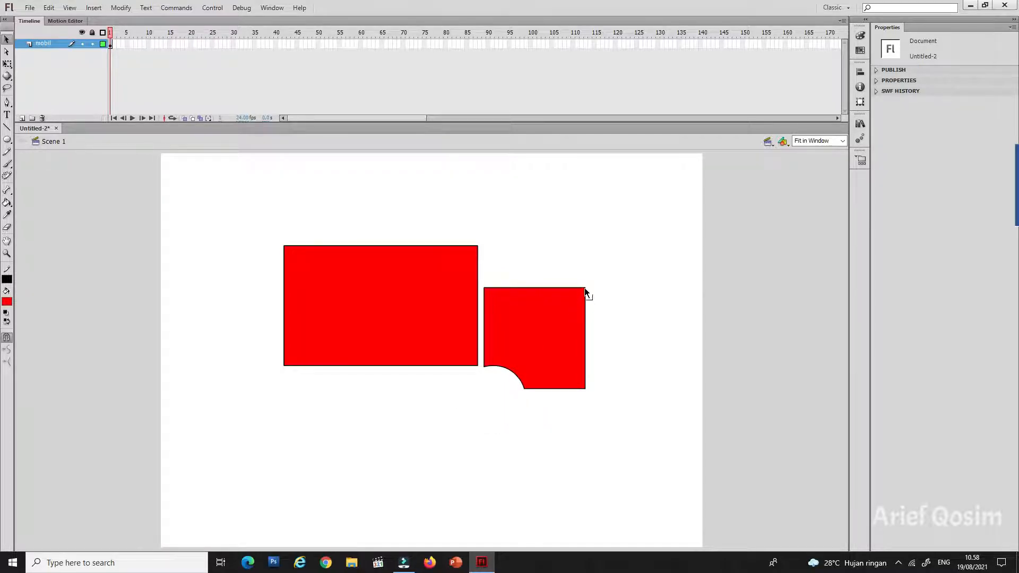
{"action": "left_click_drag", "start_coordinate": [584, 288], "coordinate": [532, 287]}
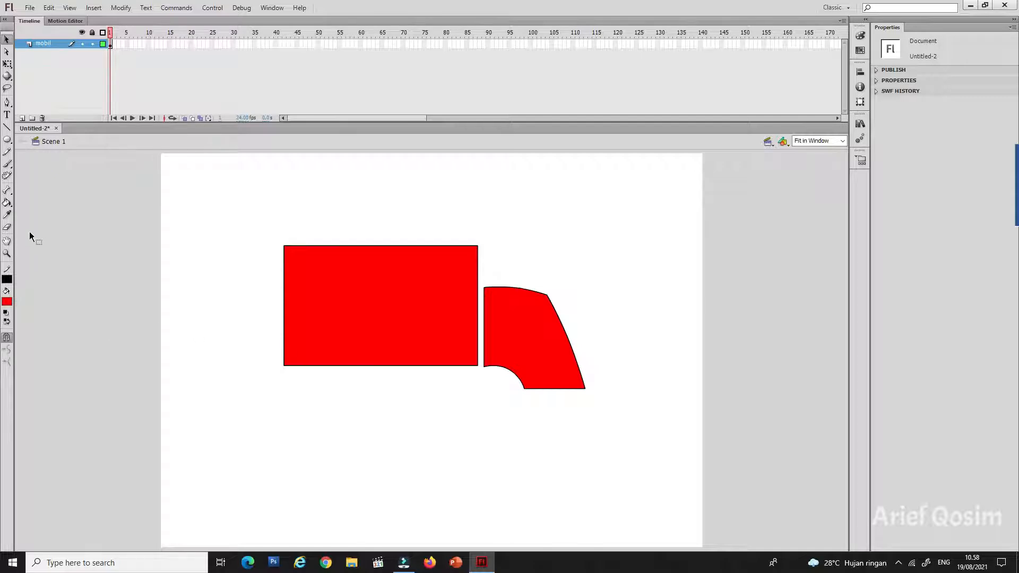
Step: Draw a red circle about 54 px across below the rear part of the large rectangle
{"action": "left_click", "coordinate": [7, 139]}
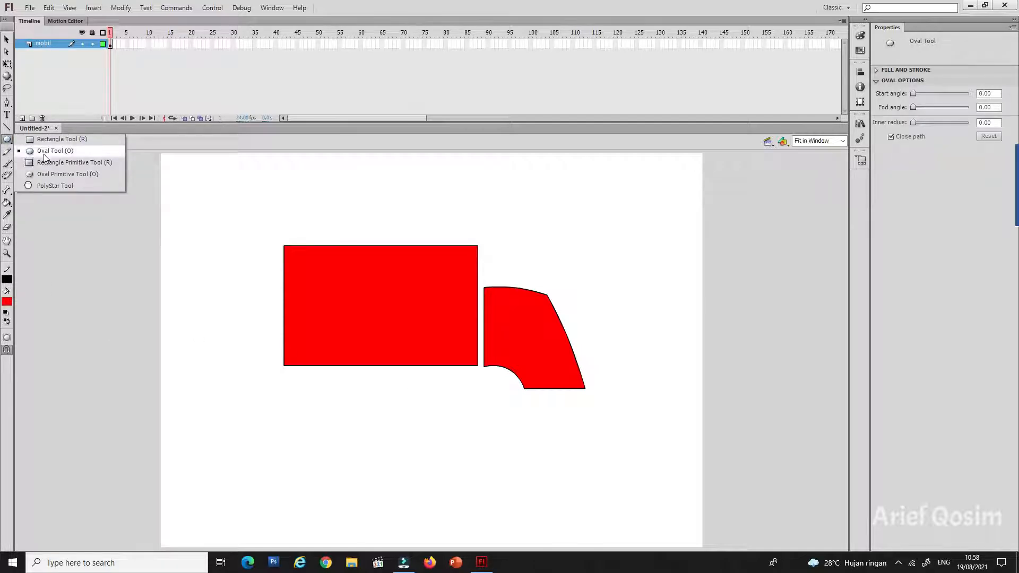
{"action": "left_click", "coordinate": [46, 150]}
{"action": "left_click_drag", "start_coordinate": [305, 389], "coordinate": [347, 443]}
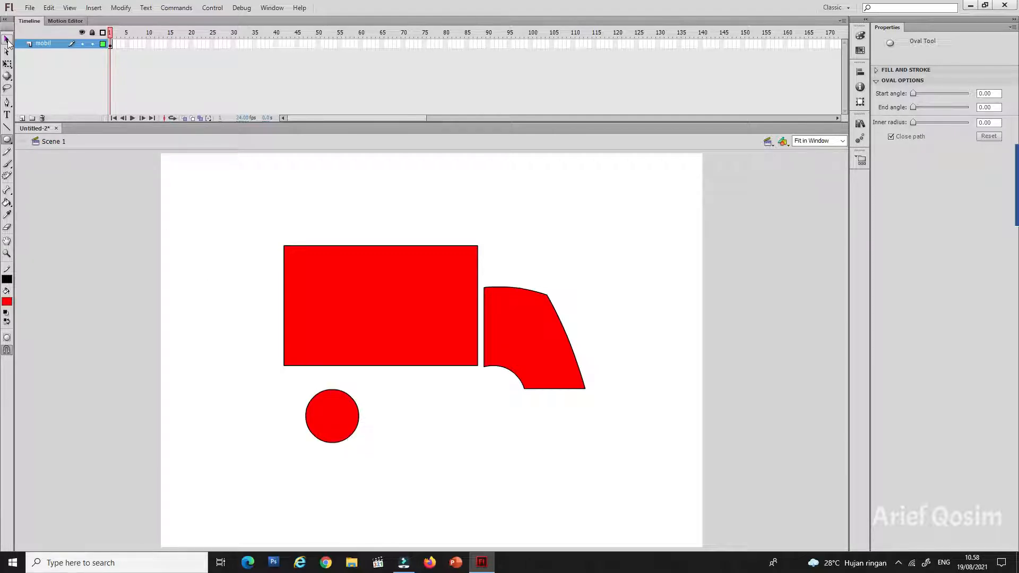
{"action": "key", "text": "v"}
Step: Copy the whole circle with its outline and place the duplicate just to its right
{"action": "left_click_drag", "start_coordinate": [292, 392], "coordinate": [376, 466]}
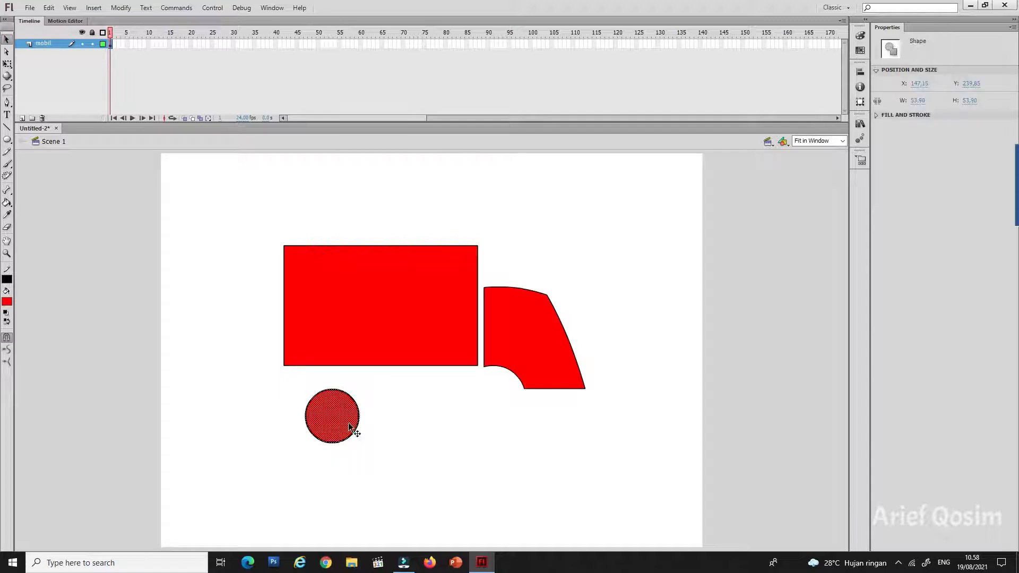
{"action": "right_click", "coordinate": [338, 416]}
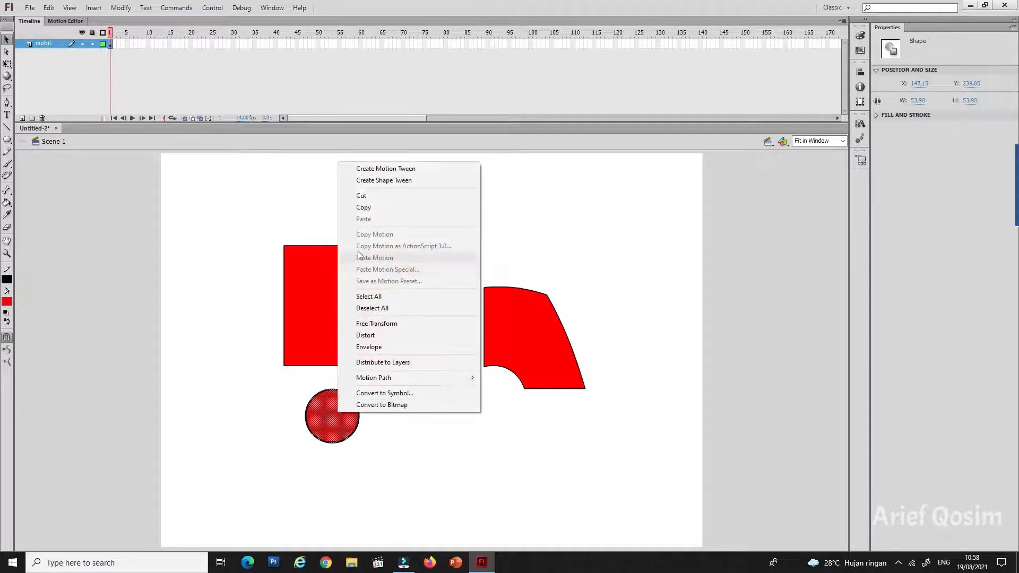
{"action": "left_click", "coordinate": [364, 207]}
{"action": "right_click", "coordinate": [257, 390]}
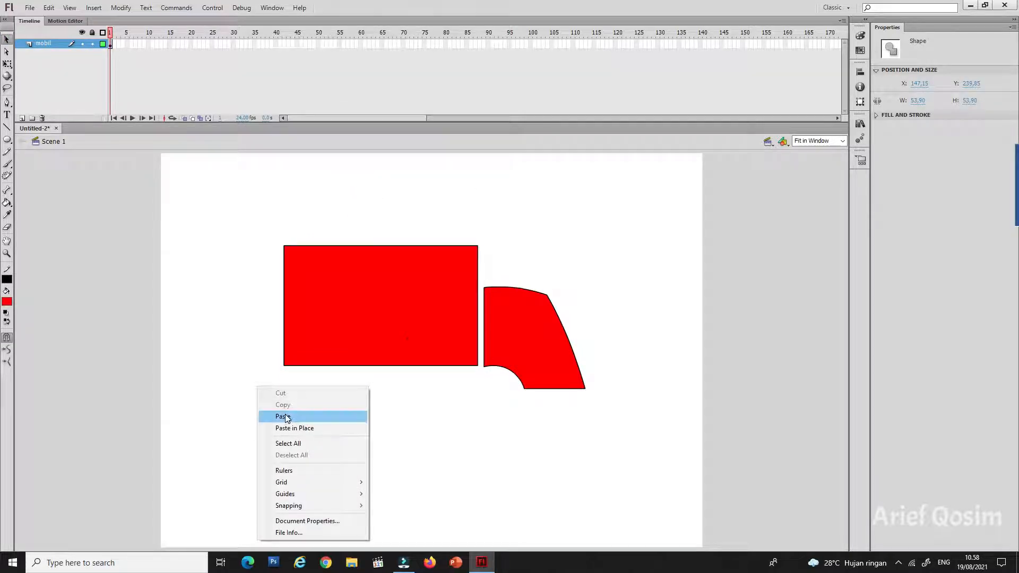
{"action": "left_click", "coordinate": [281, 414]}
{"action": "left_click_drag", "start_coordinate": [424, 362], "coordinate": [410, 416]}
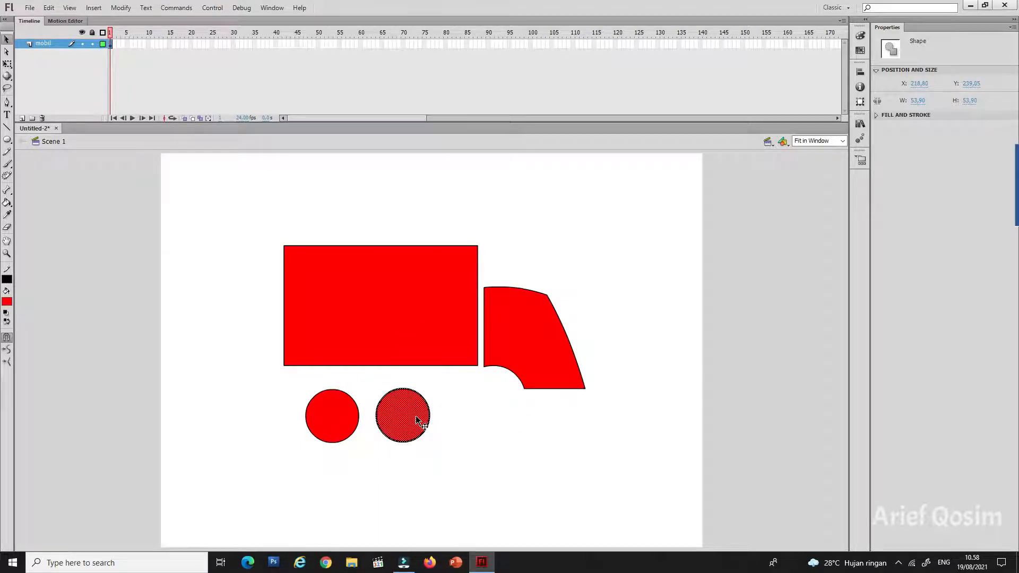
Step: Scale the duplicate circle down to about 36 px and centre it inside the original circle
{"action": "left_click", "coordinate": [10, 64]}
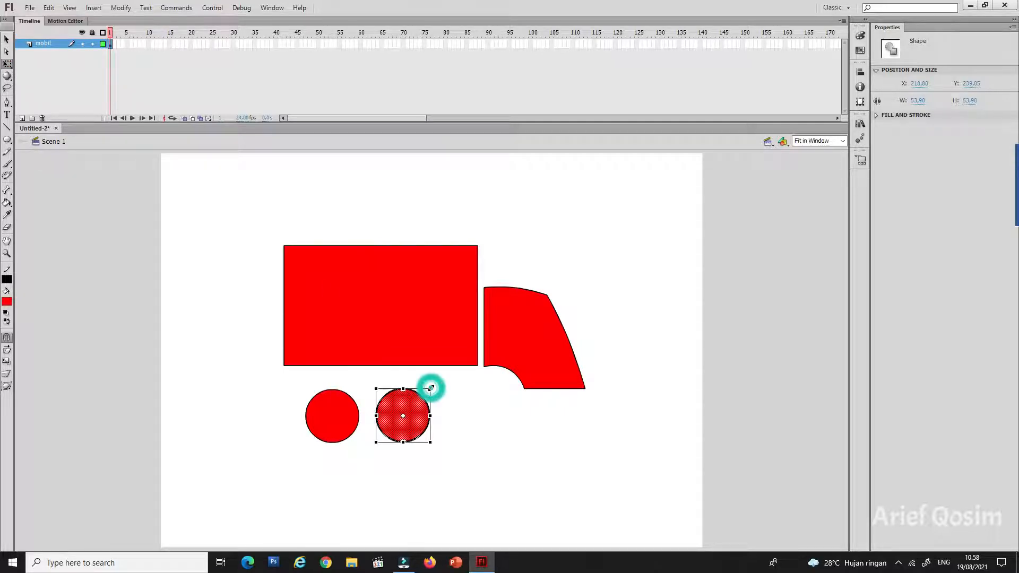
{"action": "left_click_drag", "start_coordinate": [431, 388], "coordinate": [413, 406]}
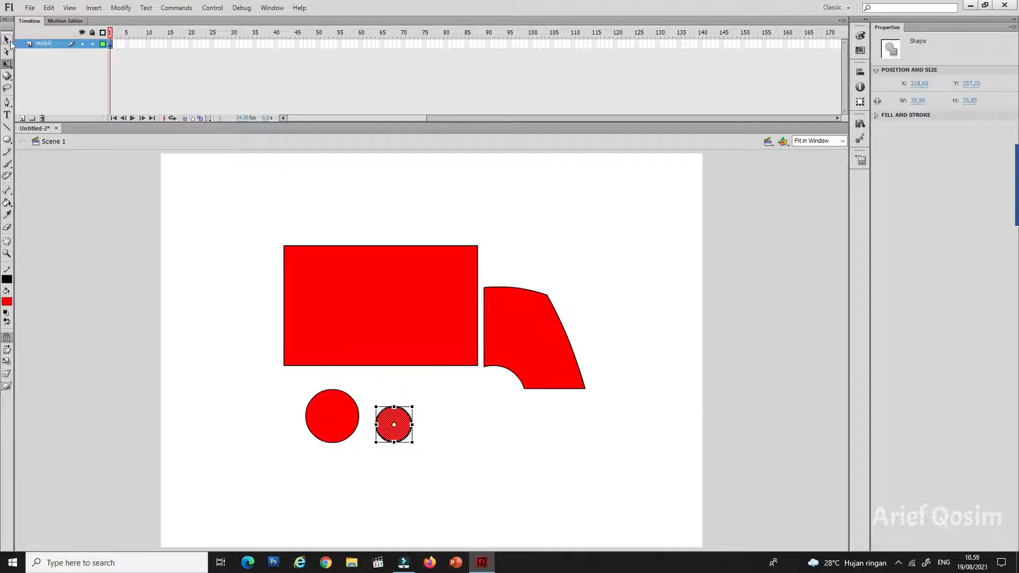
{"action": "left_click", "coordinate": [7, 40]}
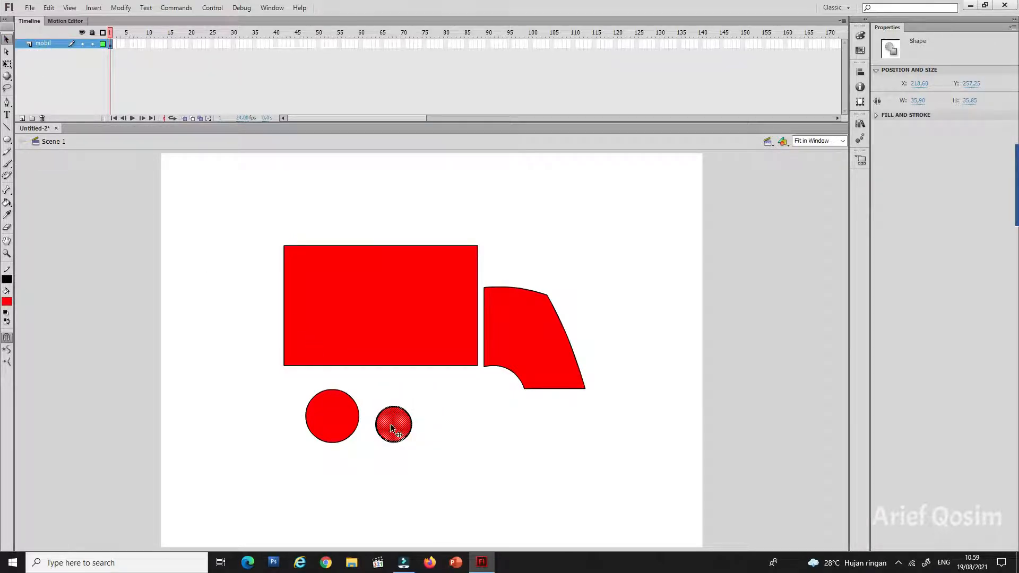
{"action": "left_click_drag", "start_coordinate": [390, 422], "coordinate": [331, 419]}
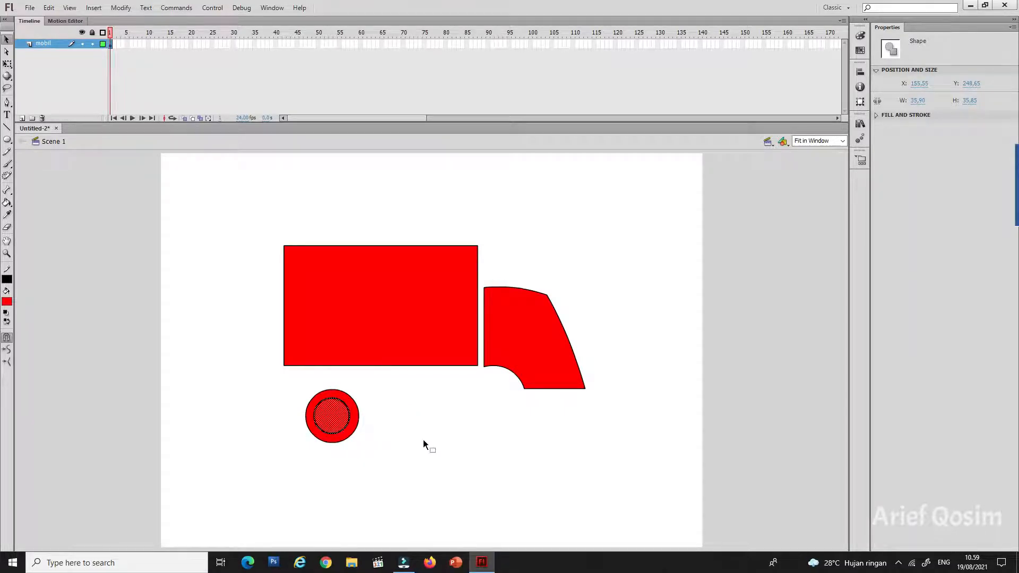
{"action": "key", "text": "Down"}
{"action": "key", "text": "Right"}
{"action": "left_click", "coordinate": [407, 422]}
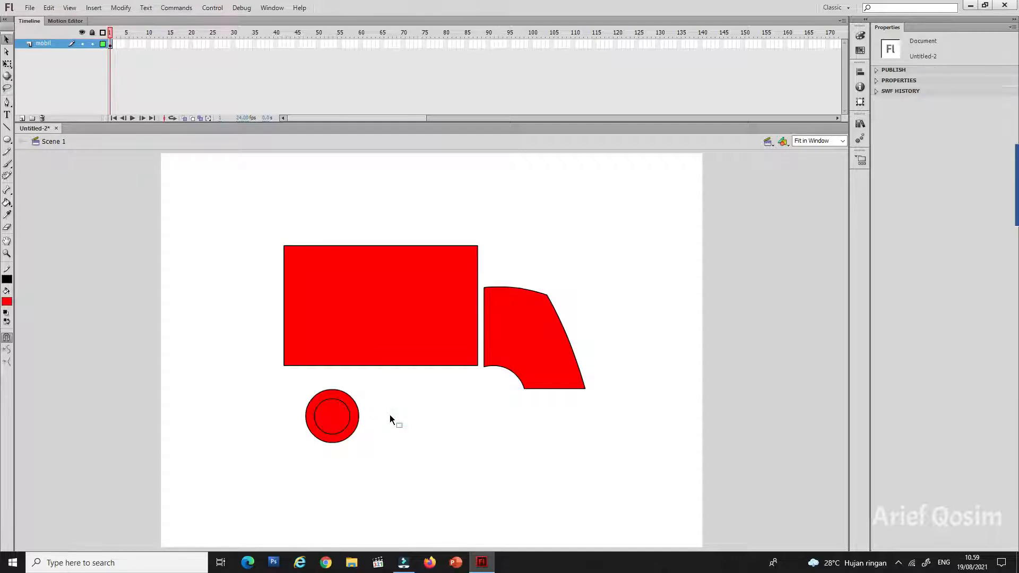
Step: Fill the wheel's outer ring with black and its inner circle with gray
{"action": "left_click", "coordinate": [320, 395]}
{"action": "left_click", "coordinate": [7, 302]}
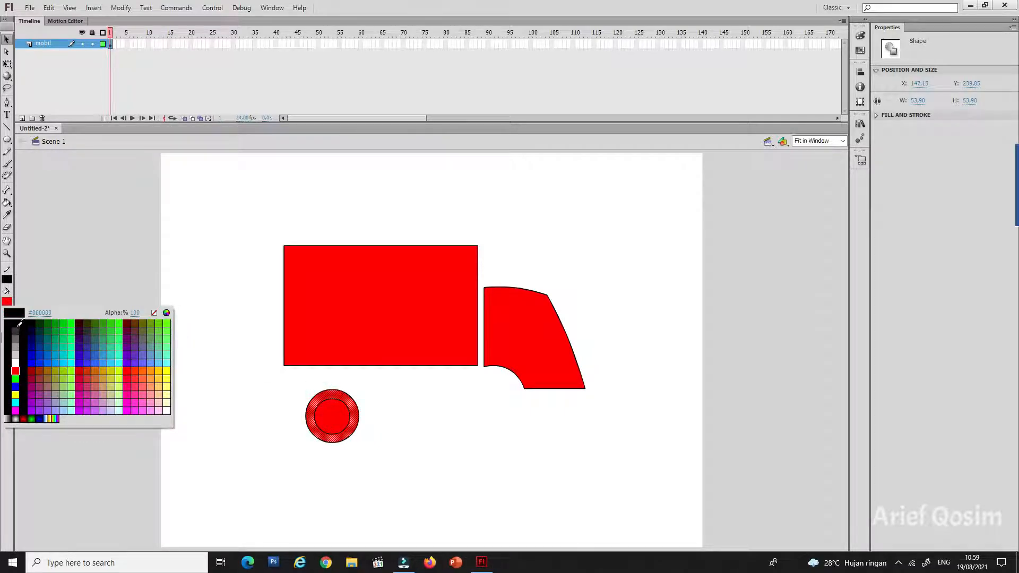
{"action": "left_click", "coordinate": [17, 323]}
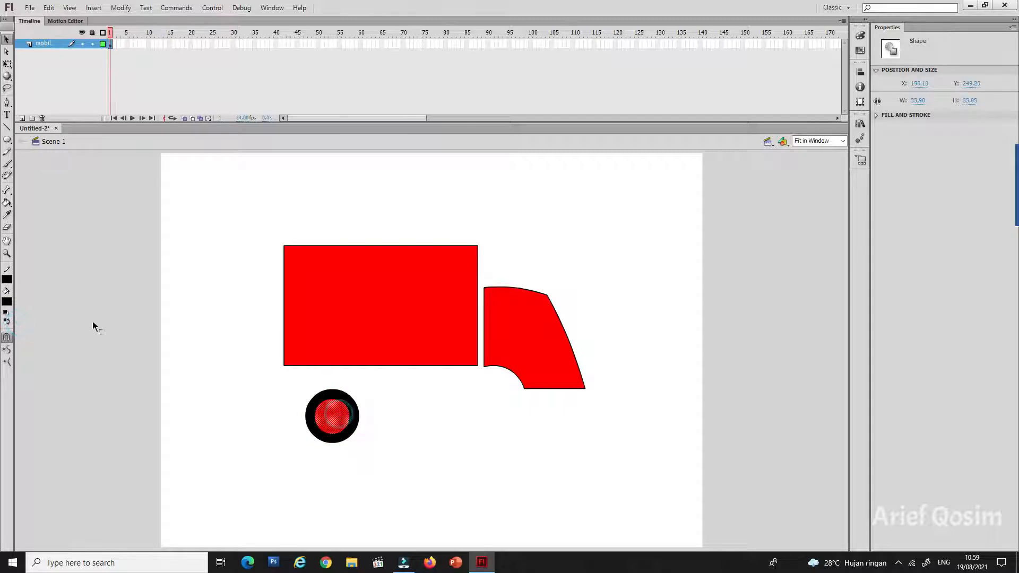
{"action": "left_click", "coordinate": [7, 302]}
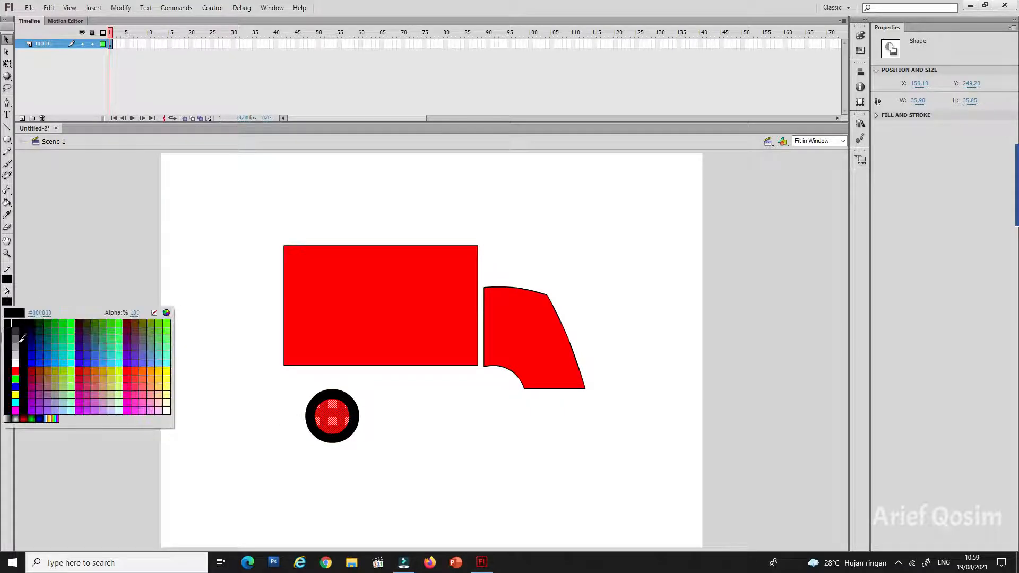
{"action": "left_click", "coordinate": [16, 346]}
{"action": "left_click", "coordinate": [256, 447]}
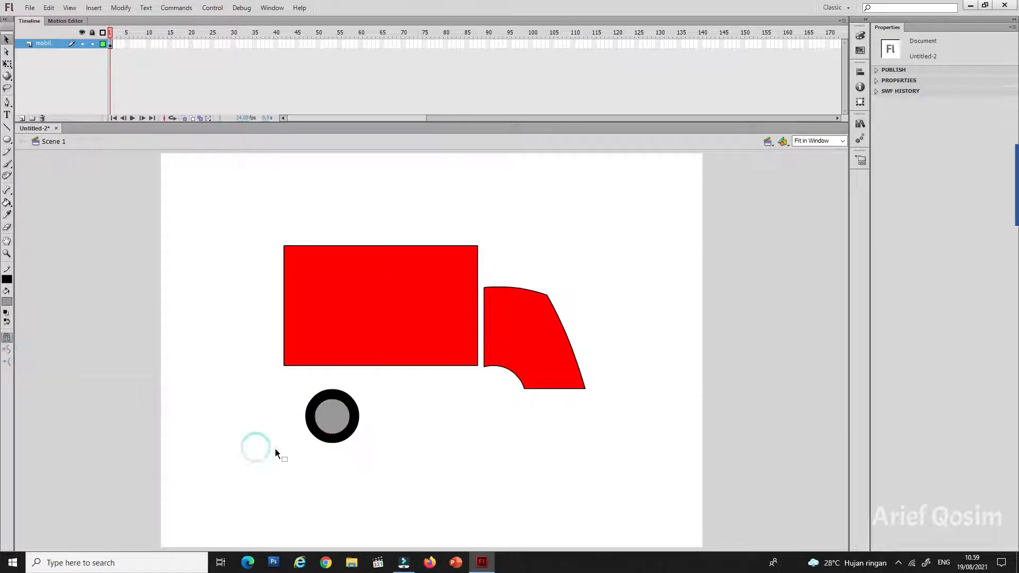
Step: Copy the finished wheel and place the duplicate under the cab's wheel arch, level with the rear wheel
{"action": "left_click_drag", "start_coordinate": [297, 390], "coordinate": [380, 456]}
{"action": "right_click", "coordinate": [336, 413]}
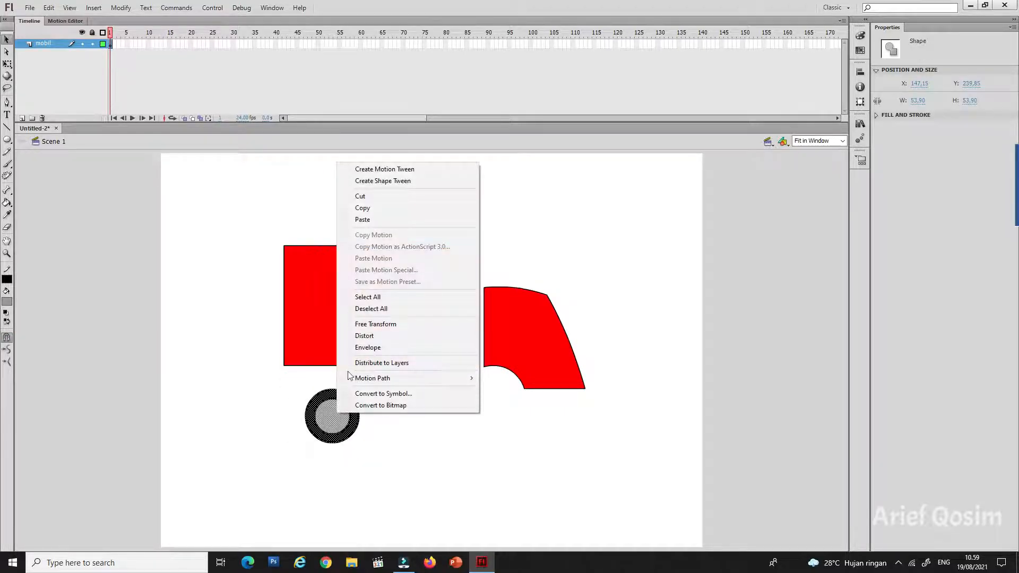
{"action": "left_click", "coordinate": [355, 207]}
{"action": "right_click", "coordinate": [621, 301]}
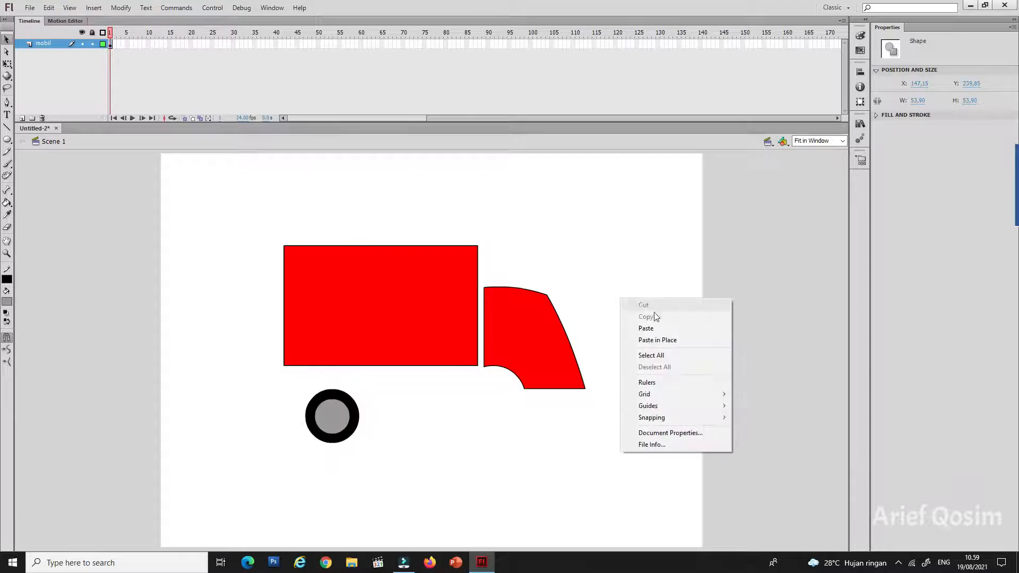
{"action": "left_click", "coordinate": [655, 331]}
{"action": "left_click_drag", "start_coordinate": [435, 345], "coordinate": [496, 408]}
{"action": "left_click", "coordinate": [580, 433]}
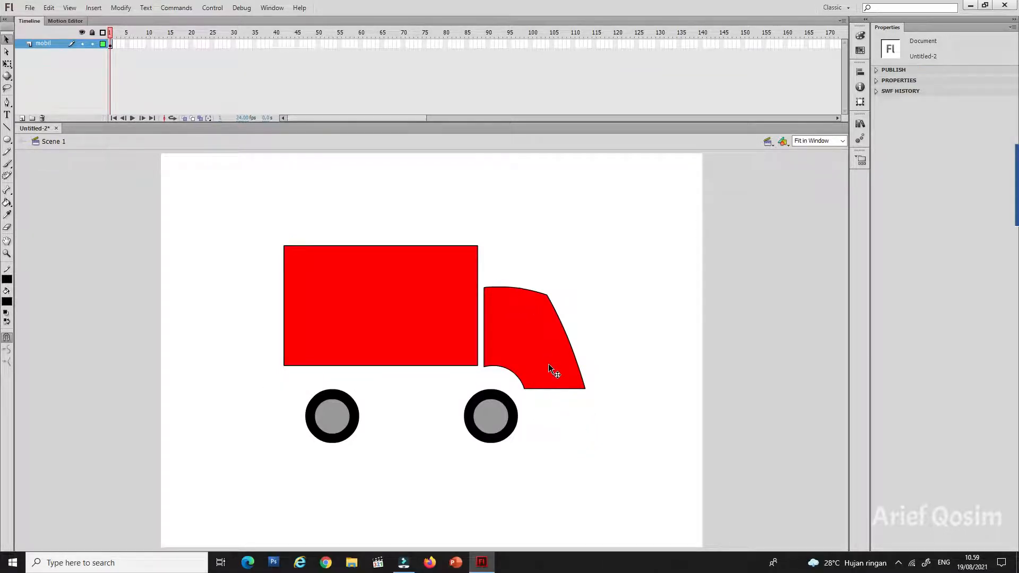
Step: Move the whole cab down so its wheel arch sits just above the front wheel
{"action": "left_click", "coordinate": [539, 345]}
{"action": "left_click_drag", "start_coordinate": [529, 336], "coordinate": [555, 356]}
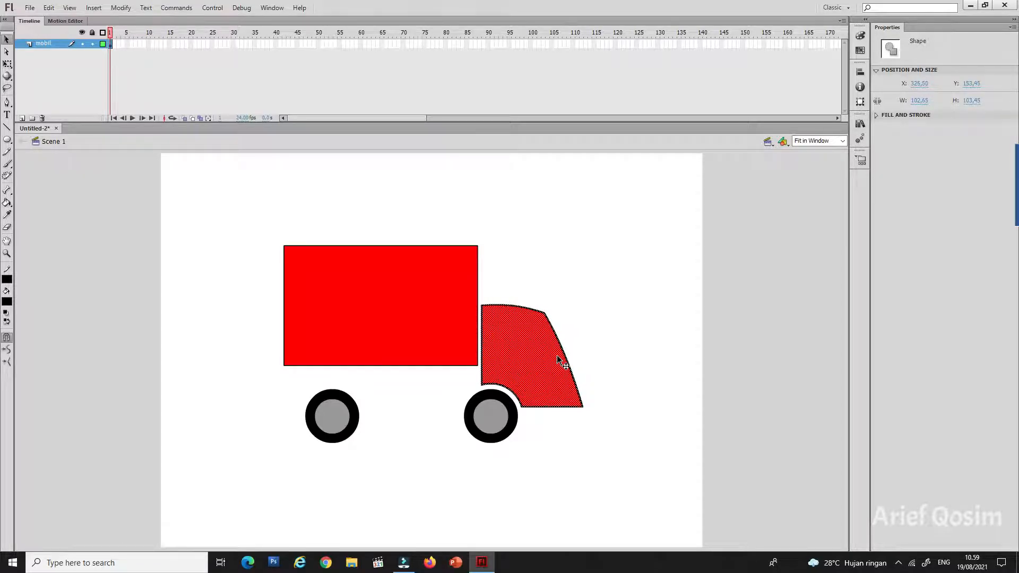
{"action": "left_click", "coordinate": [571, 288]}
Step: Lower the cargo box until its bottom edge lines up with the cab's lower rear corner, just above the rear wheel
{"action": "left_click", "coordinate": [450, 310]}
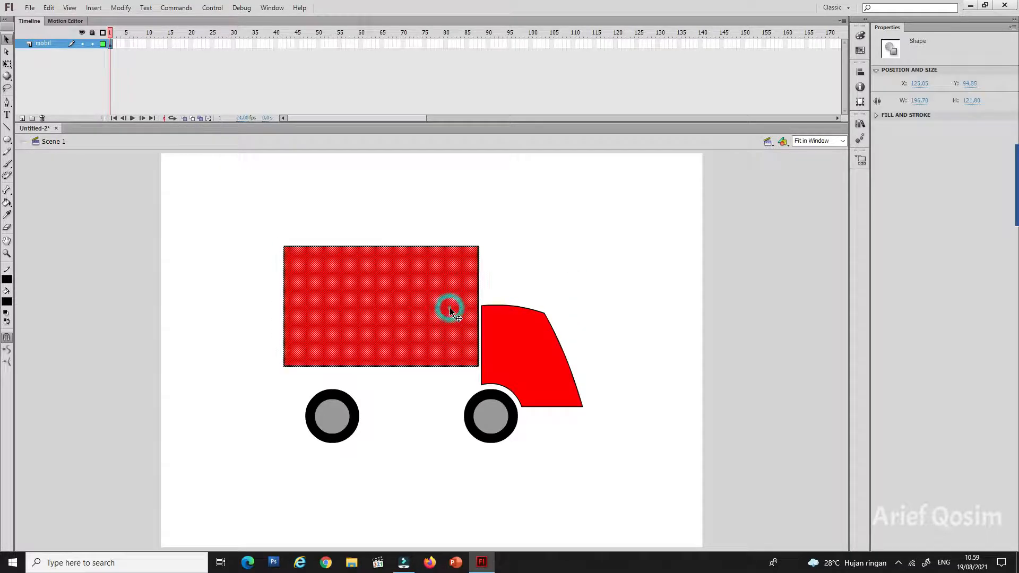
{"action": "key", "text": "Down"}
{"action": "key", "text": "Down"}
{"action": "key", "text": "Down"}
{"action": "key", "text": "Down"}
{"action": "key", "text": "Down"}
{"action": "key", "text": "Down"}
{"action": "key", "text": "Down"}
{"action": "key", "text": "Down"}
{"action": "key", "text": "Down"}
{"action": "key", "text": "Down"}
{"action": "key", "text": "Down"}
{"action": "key", "text": "Down"}
{"action": "key", "text": "Down"}
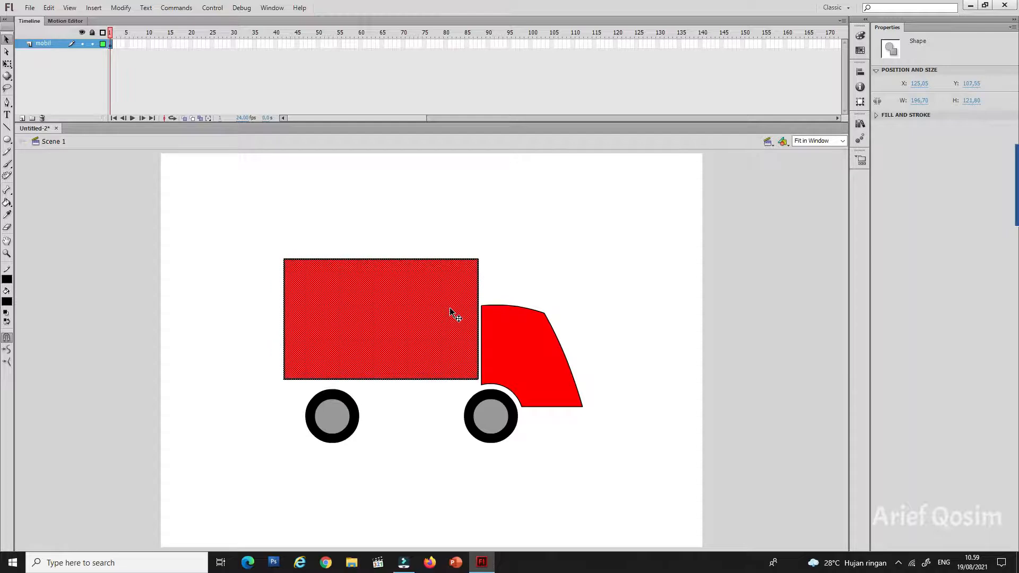
{"action": "key", "text": "Down"}
{"action": "key", "text": "Down"}
{"action": "key", "text": "Down"}
{"action": "key", "text": "Down"}
{"action": "key", "text": "Down"}
{"action": "key", "text": "Down"}
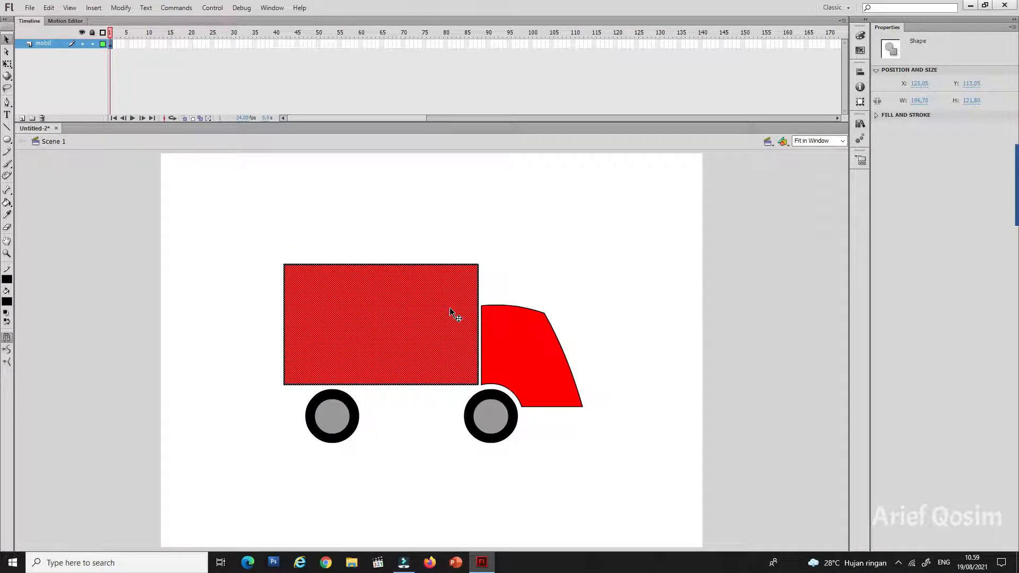
{"action": "key", "text": "Down"}
{"action": "left_click", "coordinate": [617, 336]}
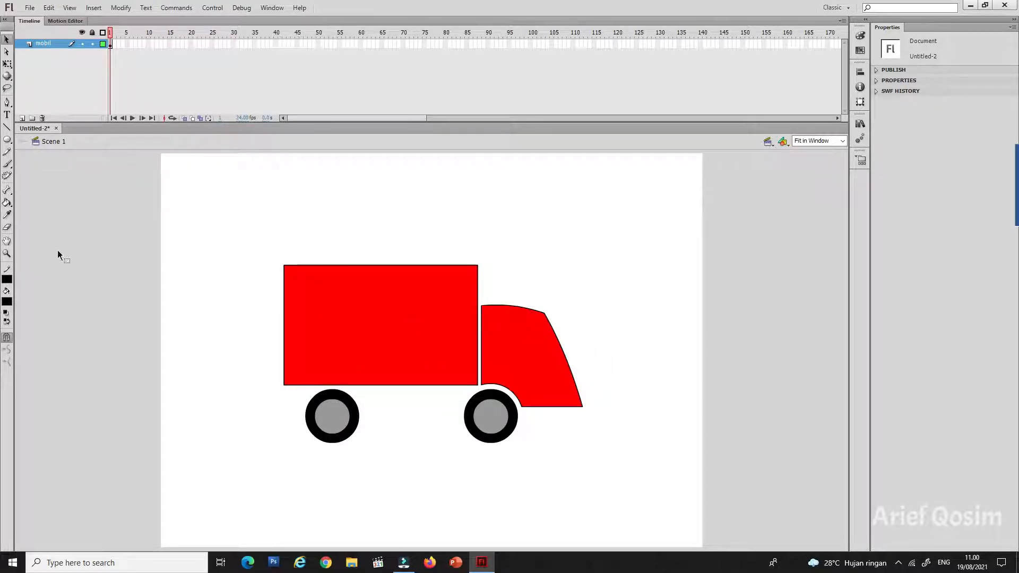
Step: Draw a window rectangle about 30 by 39 px in the cab's upper rear area and fill it with light gray #CCCCCC
{"action": "left_click", "coordinate": [6, 139]}
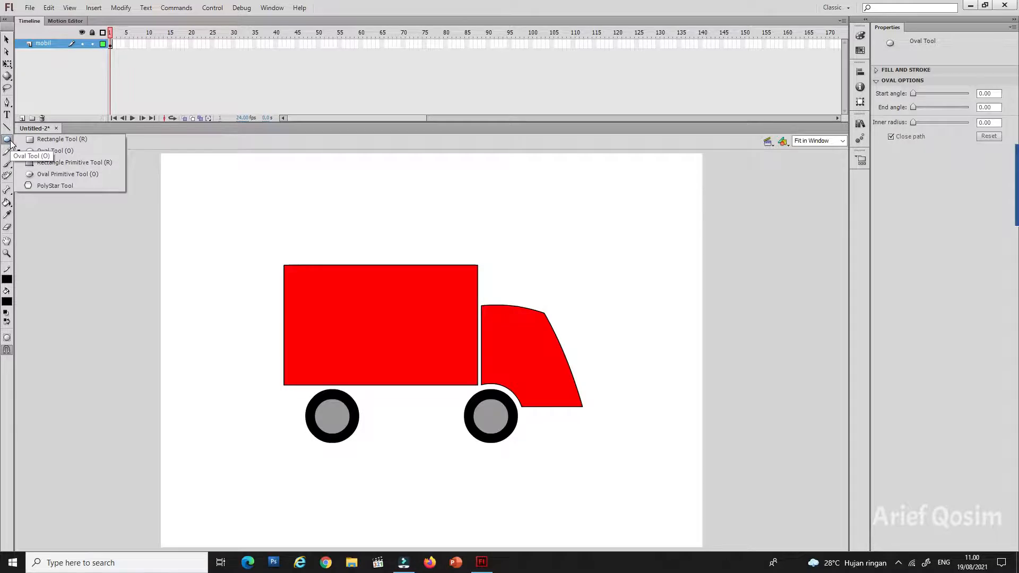
{"action": "left_click", "coordinate": [58, 140]}
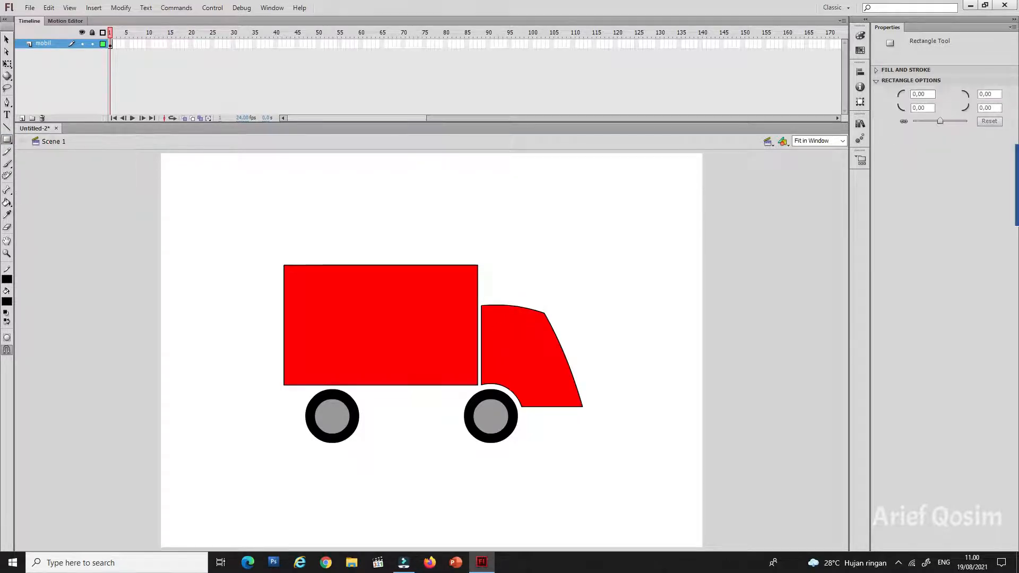
{"action": "left_click_drag", "start_coordinate": [488, 311], "coordinate": [518, 351]}
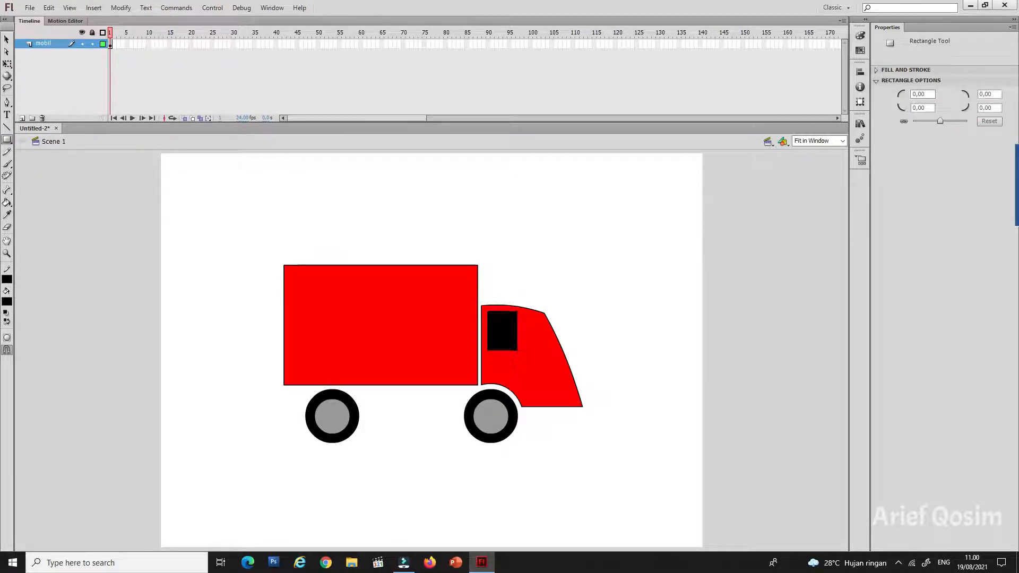
{"action": "left_click", "coordinate": [7, 39]}
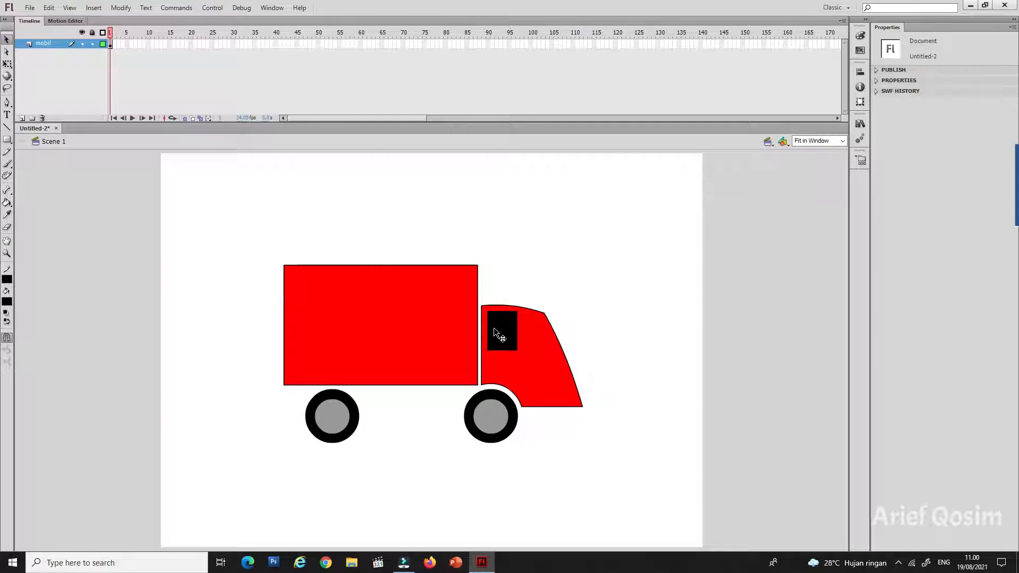
{"action": "left_click", "coordinate": [493, 328]}
{"action": "left_click", "coordinate": [8, 301]}
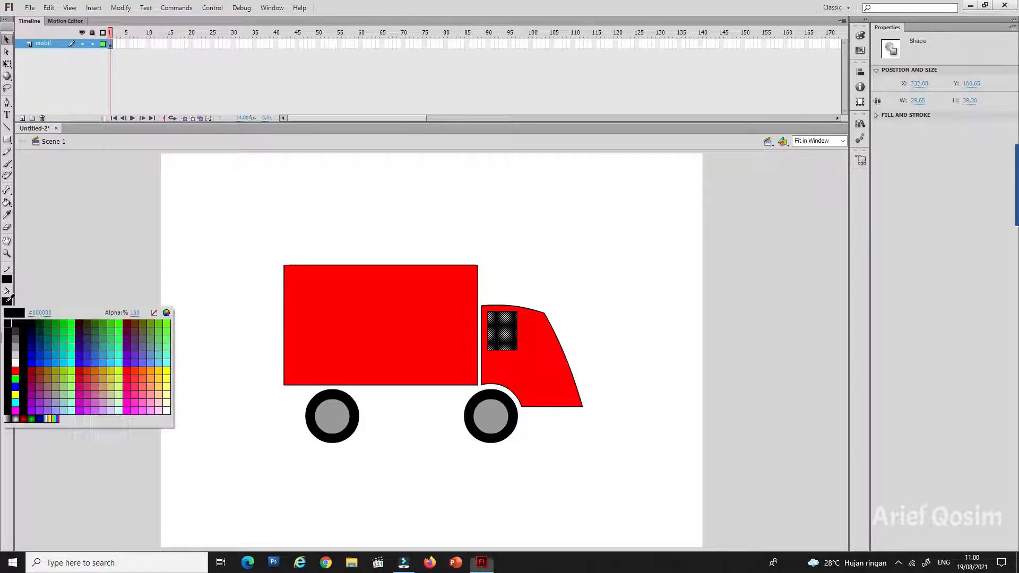
{"action": "left_click", "coordinate": [18, 353]}
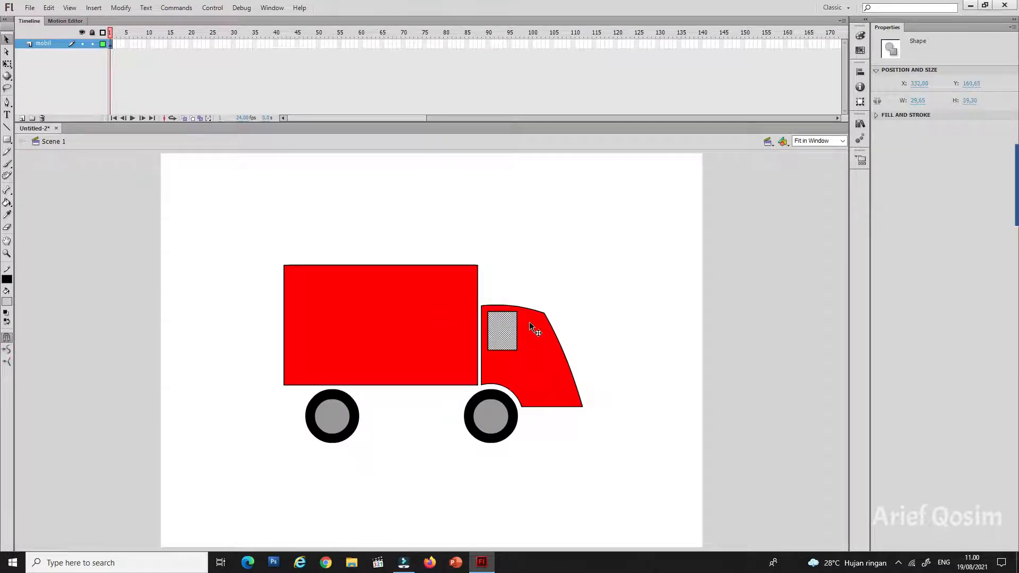
Step: Reshape the window by pulling its front corners toward the cab's slanted front and bending its top and bottom edges into upward curves
{"action": "left_click_drag", "start_coordinate": [482, 290], "coordinate": [583, 357]}
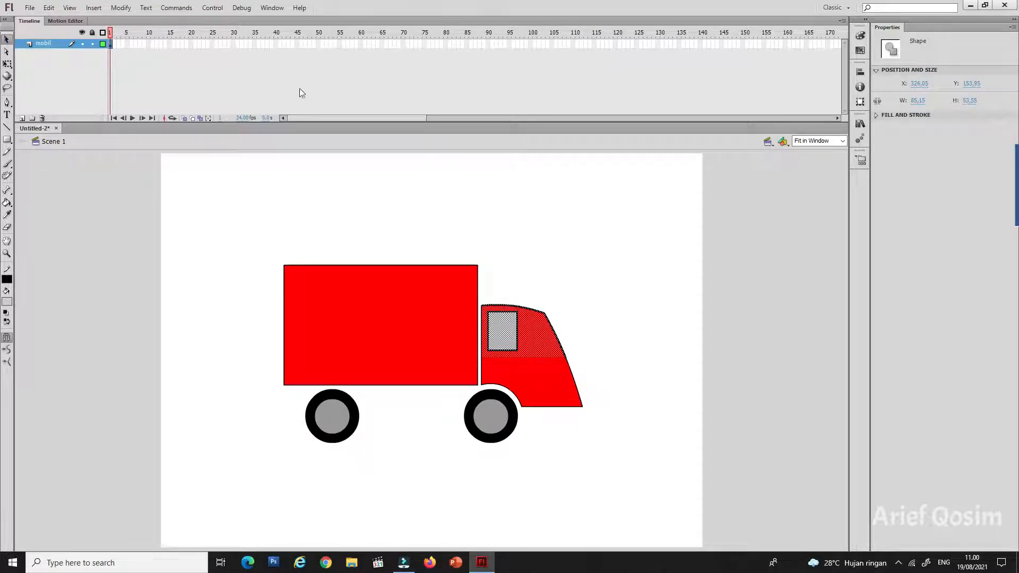
{"action": "left_click", "coordinate": [843, 141]}
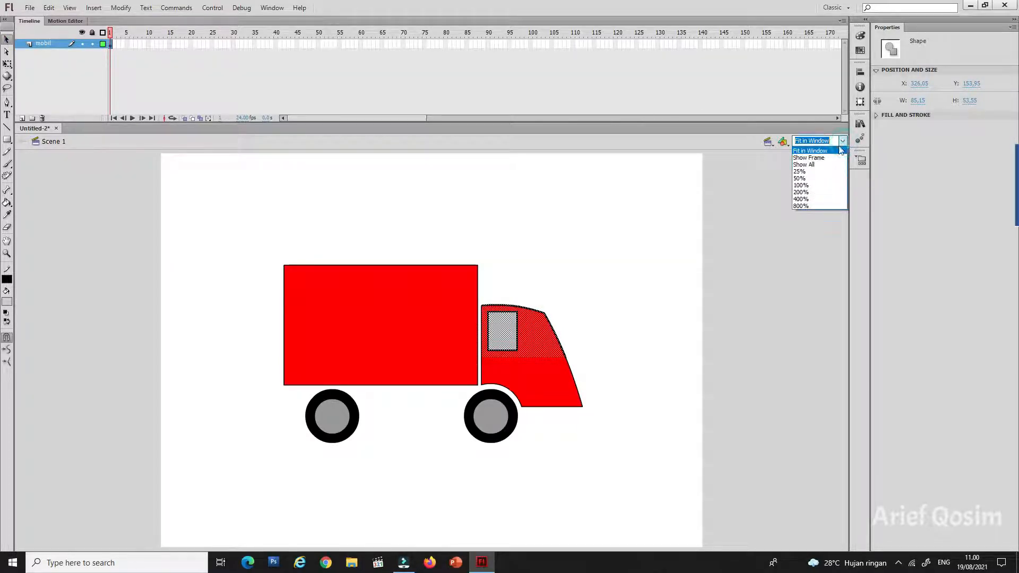
{"action": "left_click", "coordinate": [801, 199]}
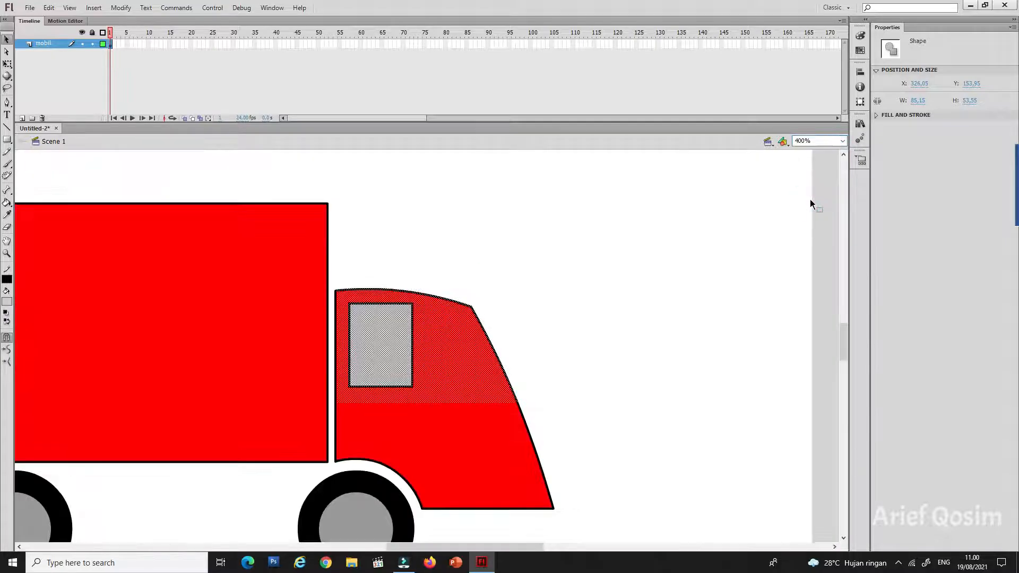
{"action": "left_click", "coordinate": [843, 141]}
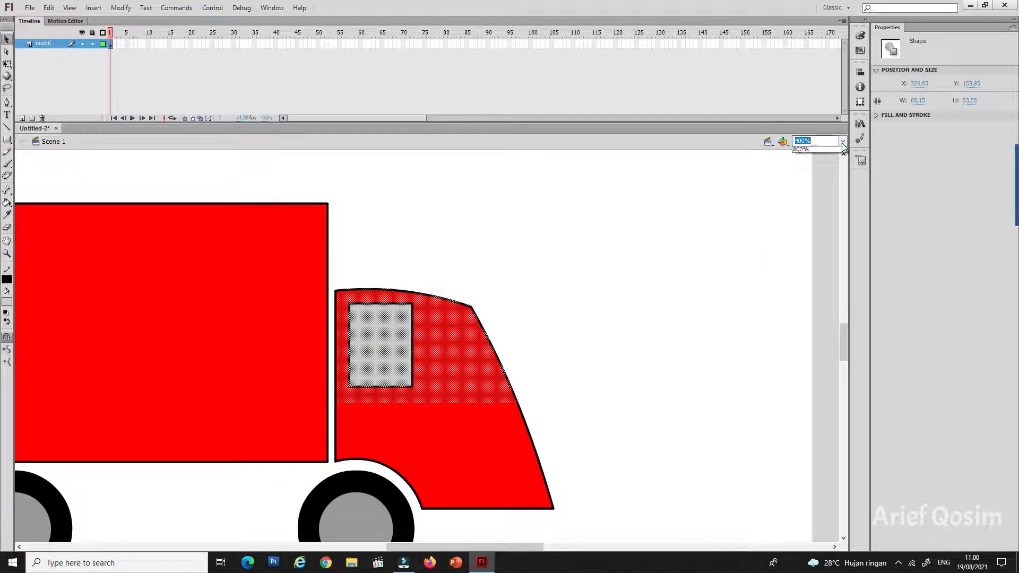
{"action": "left_click", "coordinate": [799, 207]}
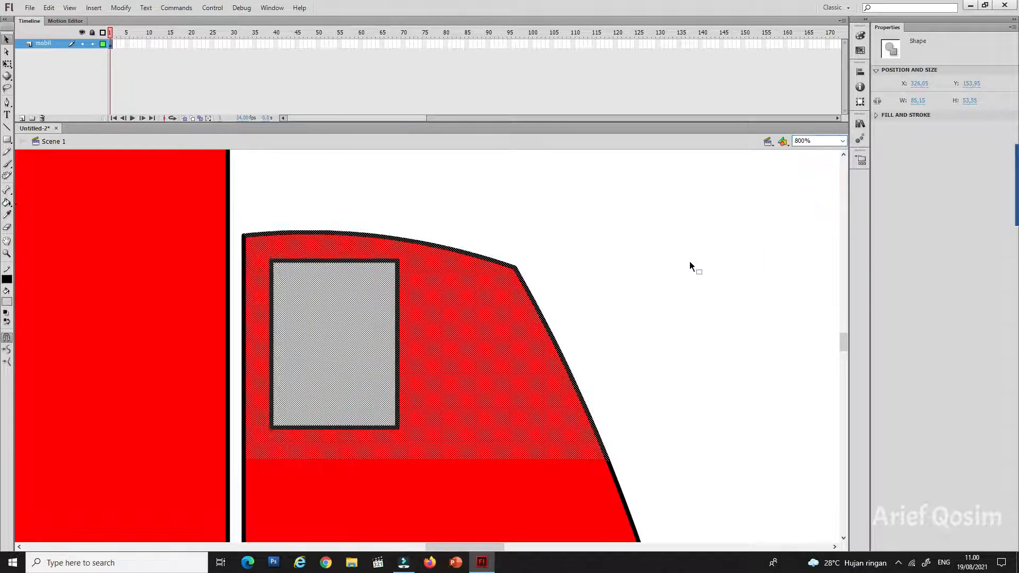
{"action": "left_click", "coordinate": [689, 261]}
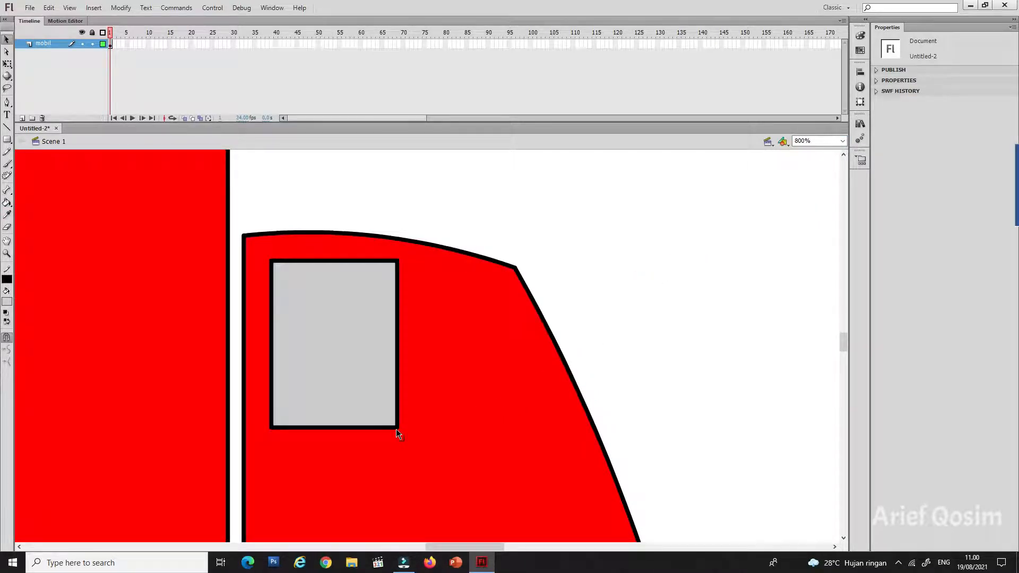
{"action": "left_click_drag", "start_coordinate": [396, 429], "coordinate": [603, 482]}
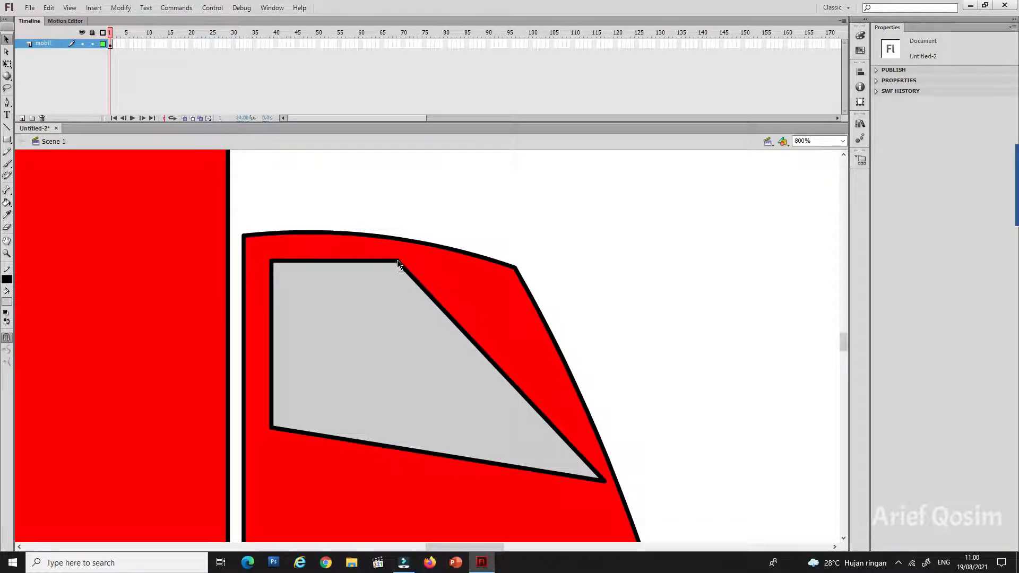
{"action": "left_click_drag", "start_coordinate": [398, 262], "coordinate": [510, 279]}
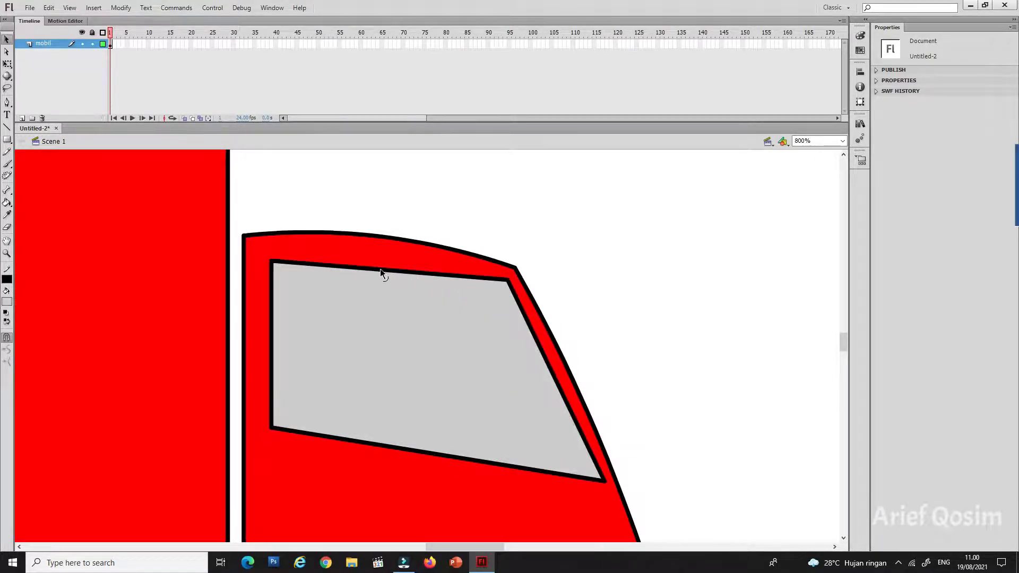
{"action": "left_click_drag", "start_coordinate": [380, 268], "coordinate": [369, 256]}
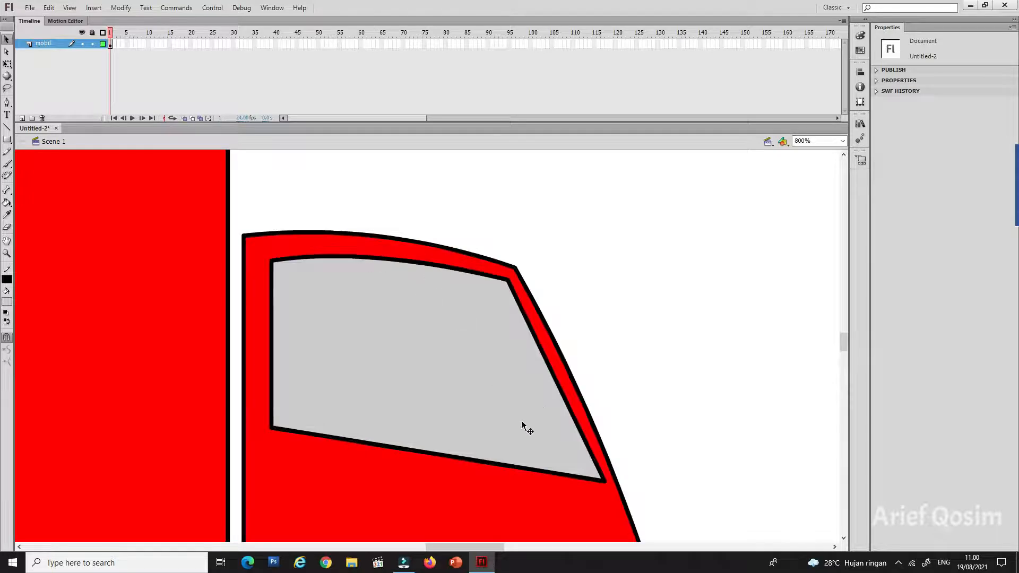
{"action": "left_click_drag", "start_coordinate": [446, 453], "coordinate": [447, 443]}
Step: Draw a small door-handle rectangle under the window's rear corner and a small keyhole circle just below it
{"action": "scroll", "coordinate": [658, 368], "scroll_direction": "down", "scroll_amount": 2}
{"action": "scroll", "coordinate": [652, 359], "scroll_direction": "down", "scroll_amount": 4}
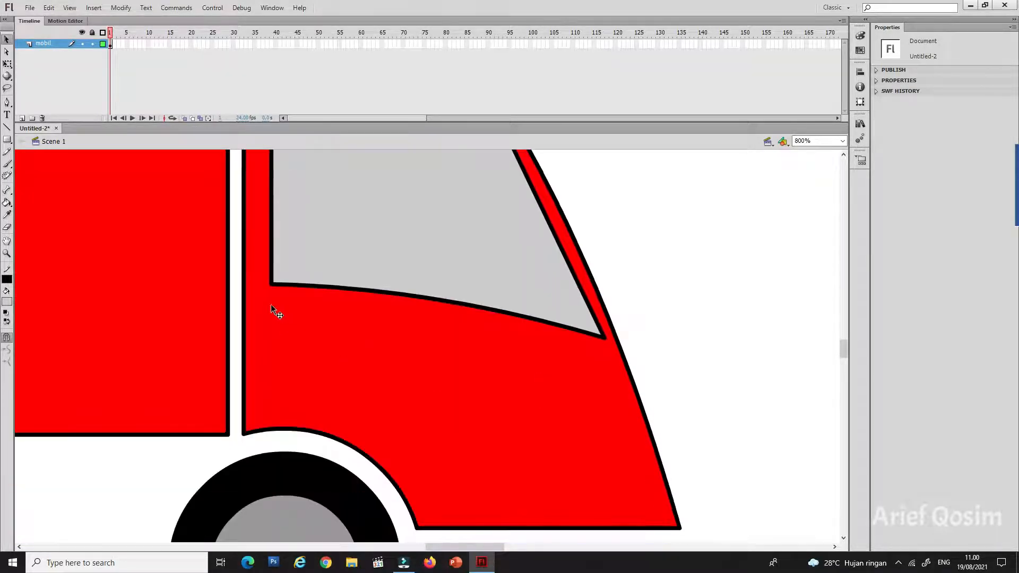
{"action": "left_click", "coordinate": [6, 140]}
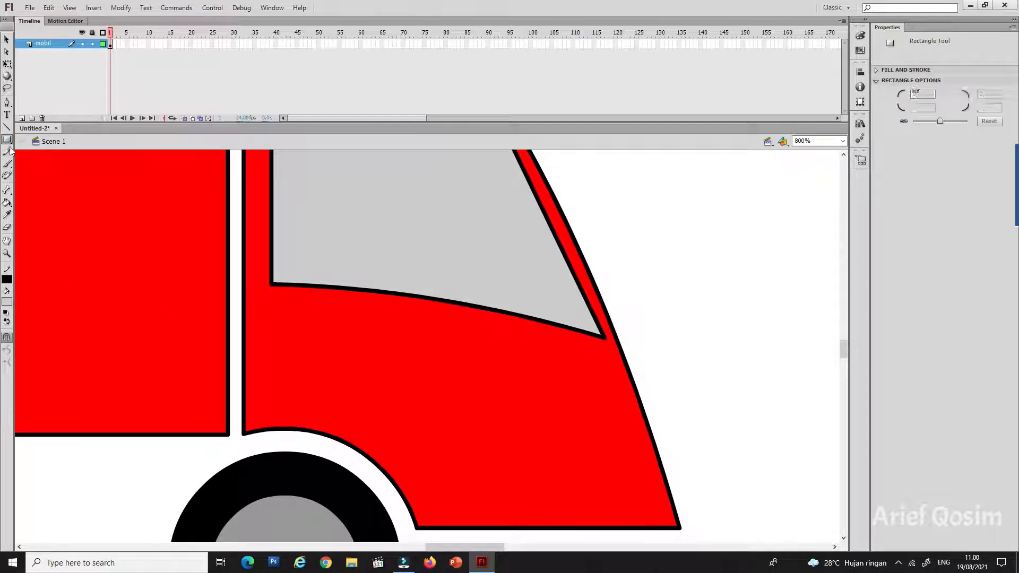
{"action": "left_click_drag", "start_coordinate": [276, 296], "coordinate": [320, 313]}
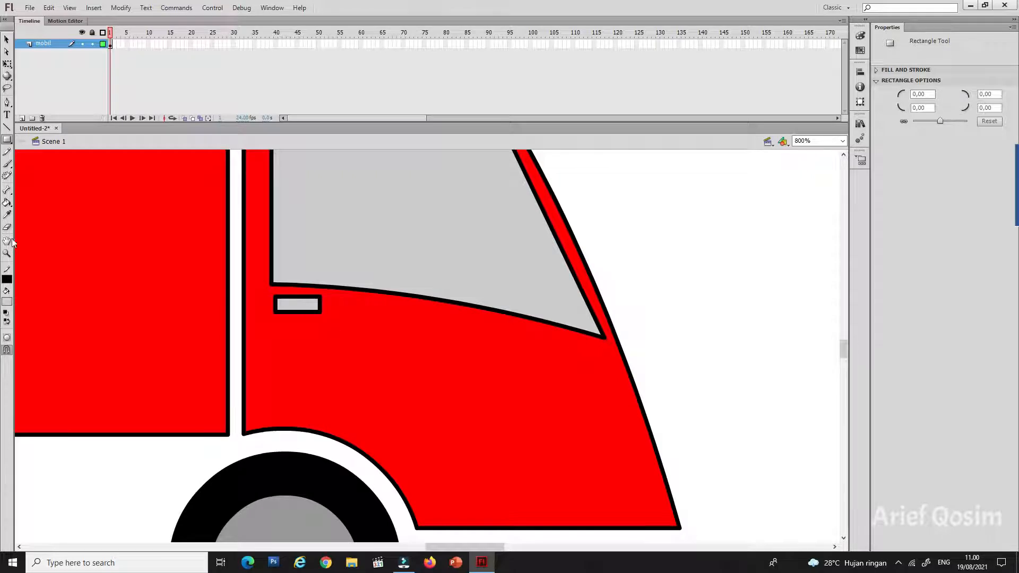
{"action": "left_click", "coordinate": [7, 140]}
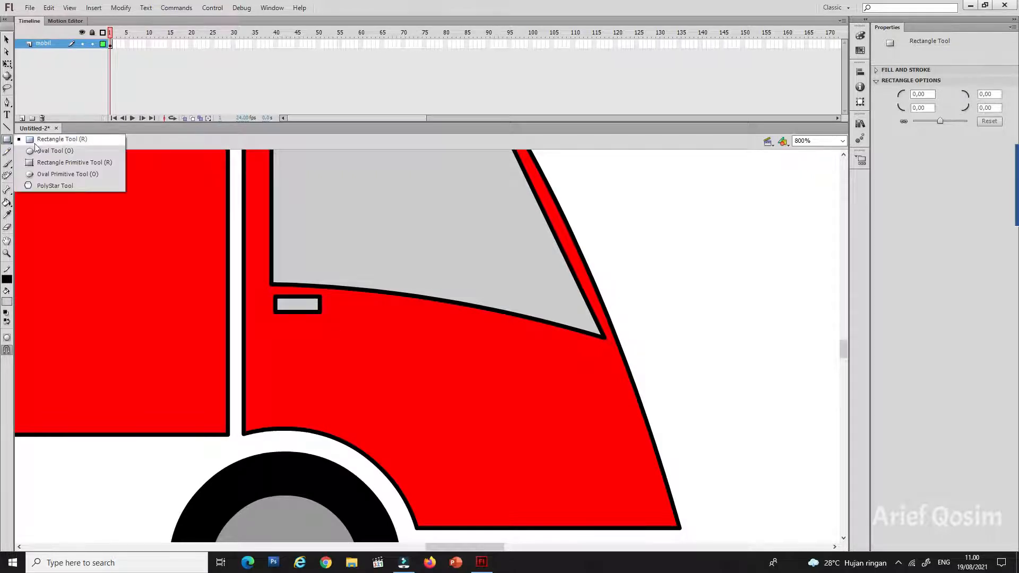
{"action": "left_click", "coordinate": [24, 150]}
{"action": "left_click_drag", "start_coordinate": [276, 326], "coordinate": [294, 344]}
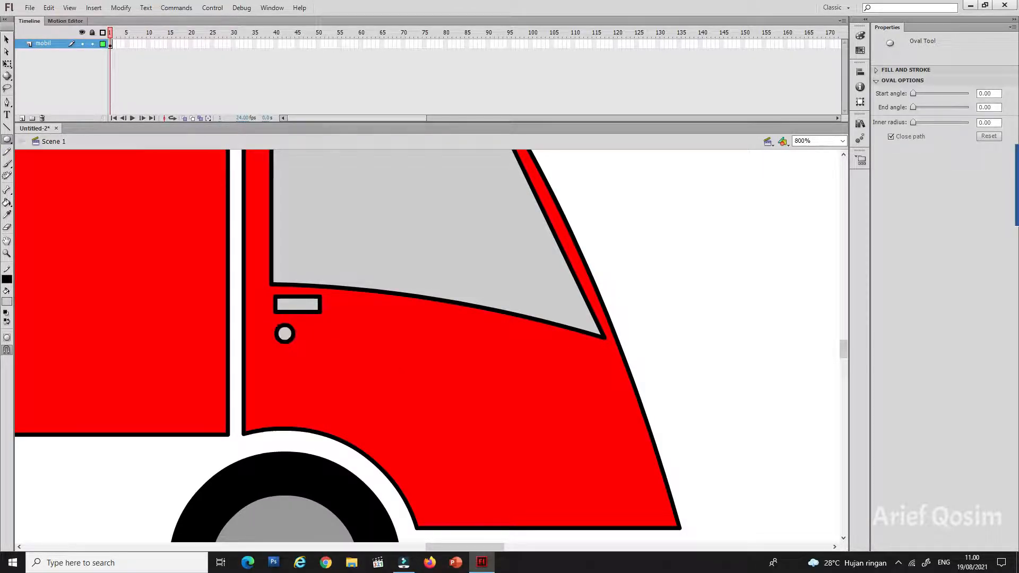
Step: Draw a long bumper rectangle beneath the cab extending past its front, with a smaller rectangle stacked on its front end
{"action": "left_click", "coordinate": [7, 140]}
{"action": "left_click", "coordinate": [24, 139]}
{"action": "scroll", "coordinate": [538, 313], "scroll_direction": "down", "scroll_amount": 3}
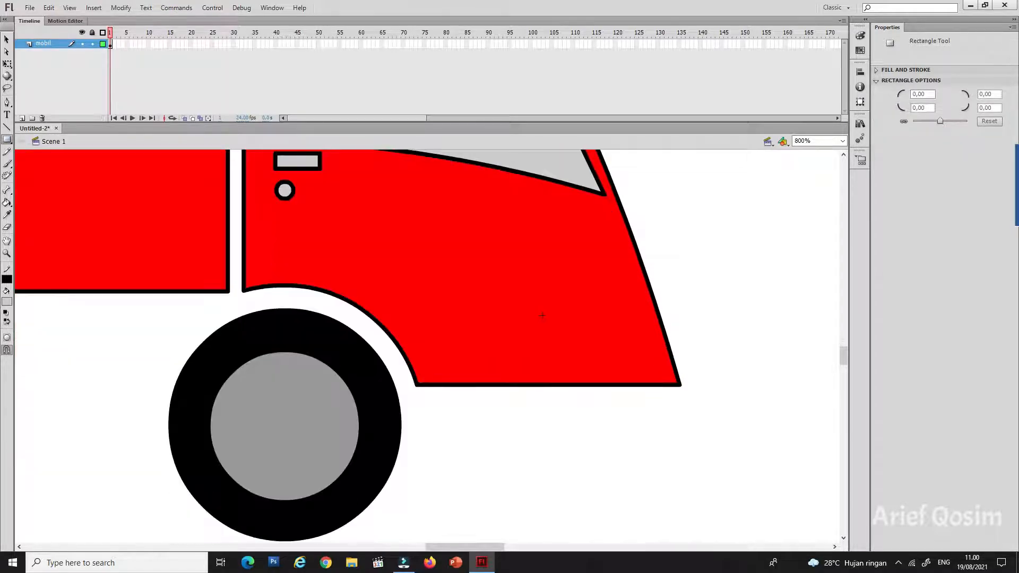
{"action": "left_click_drag", "start_coordinate": [418, 394], "coordinate": [789, 454]}
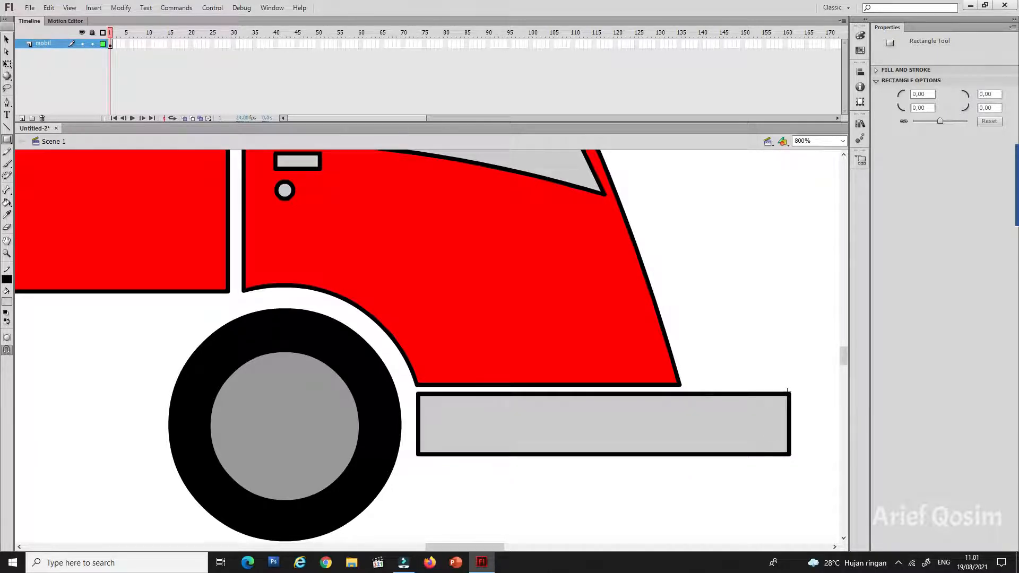
{"action": "mouse_move", "coordinate": [789, 393]}
{"action": "left_mouse_down"}
{"action": "mouse_move", "coordinate": [775, 351]}
{"action": "mouse_move", "coordinate": [727, 330]}
{"action": "mouse_move", "coordinate": [694, 330]}
{"action": "left_mouse_up"}
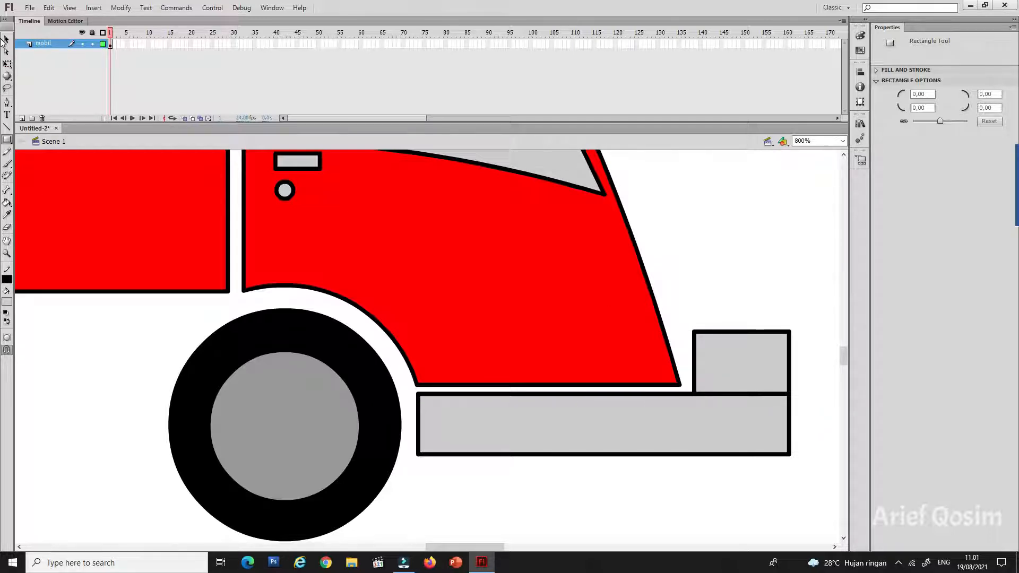
Step: Slant the bumper's upper block parallel to the cab's front and curve its outer edge inward
{"action": "left_click", "coordinate": [6, 39]}
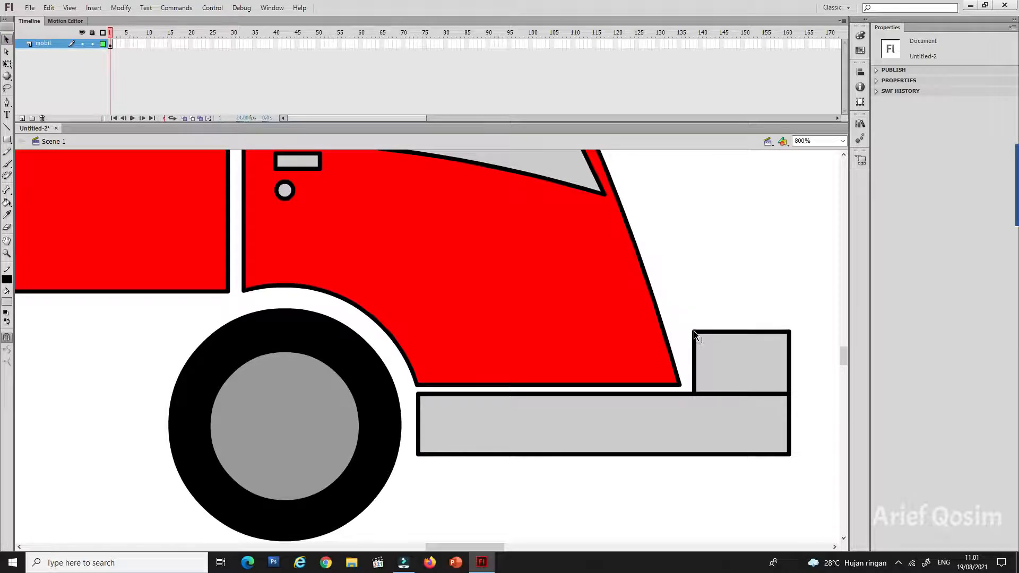
{"action": "left_click_drag", "start_coordinate": [693, 331], "coordinate": [673, 318]}
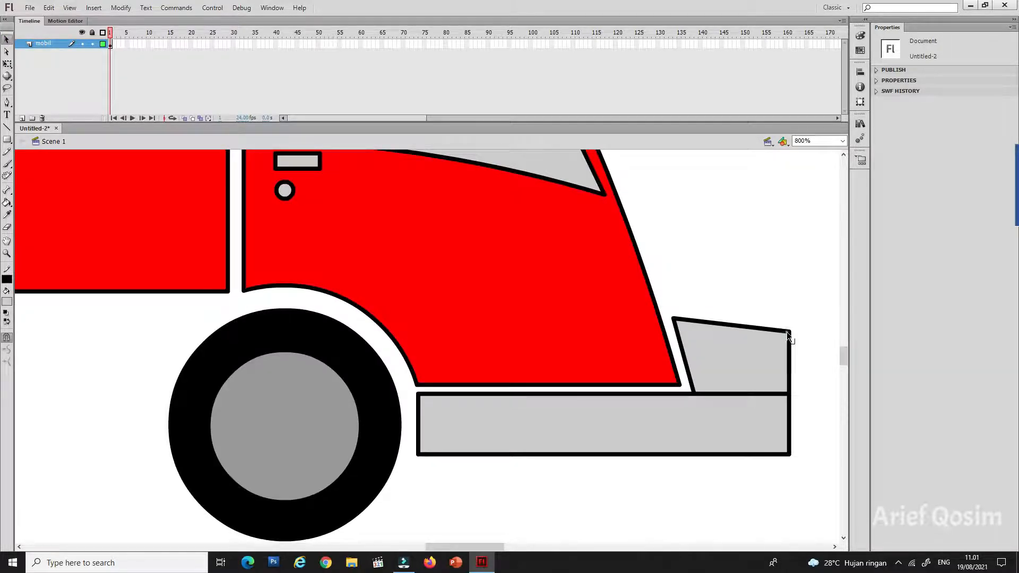
{"action": "left_click_drag", "start_coordinate": [787, 332], "coordinate": [785, 341]}
Step: Delete the line dividing the two bumper blocks and pull the bumper's lower front corner up and inward
{"action": "left_click", "coordinate": [763, 394]}
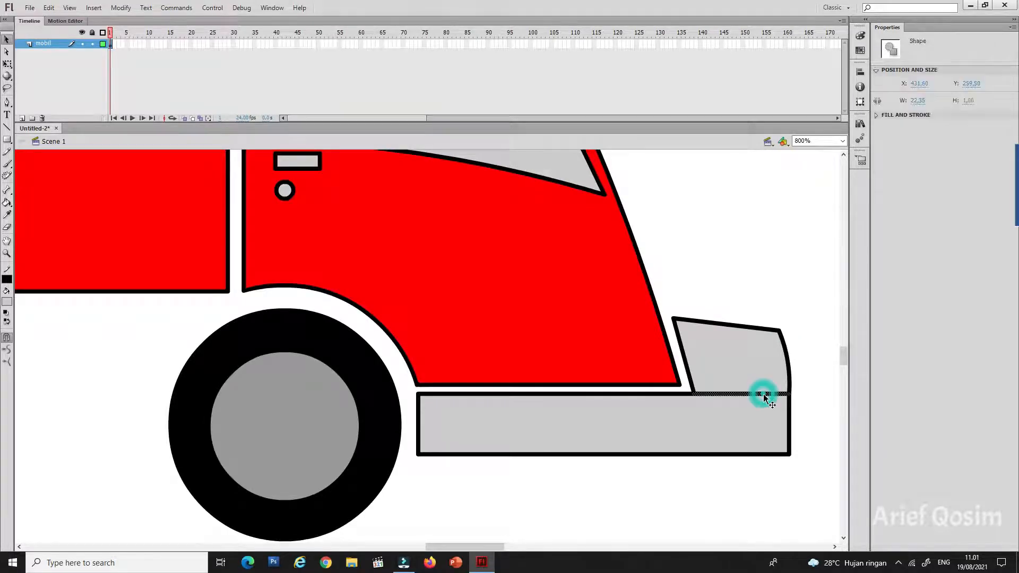
{"action": "key", "text": "Delete"}
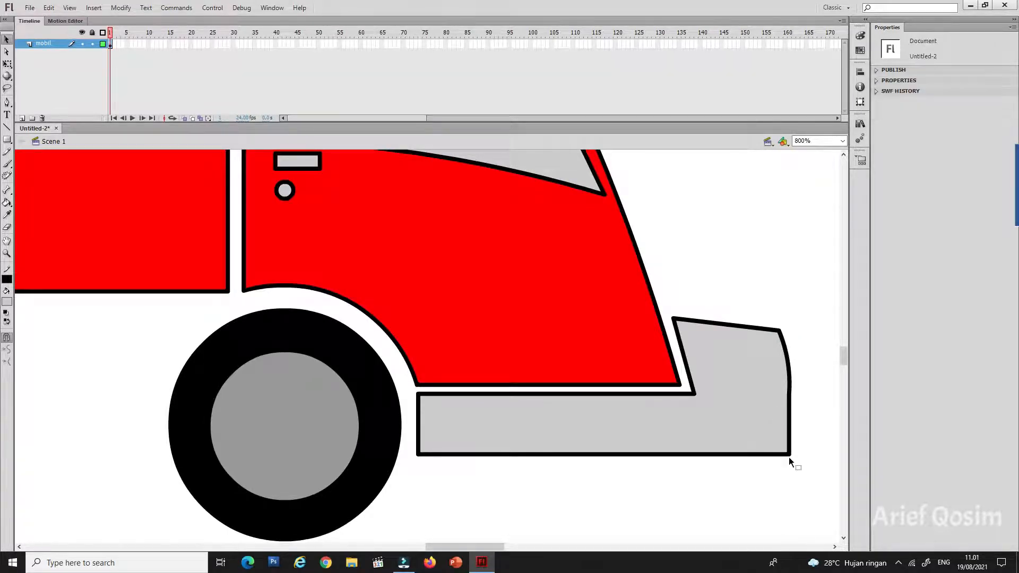
{"action": "left_click_drag", "start_coordinate": [789, 454], "coordinate": [772, 428]}
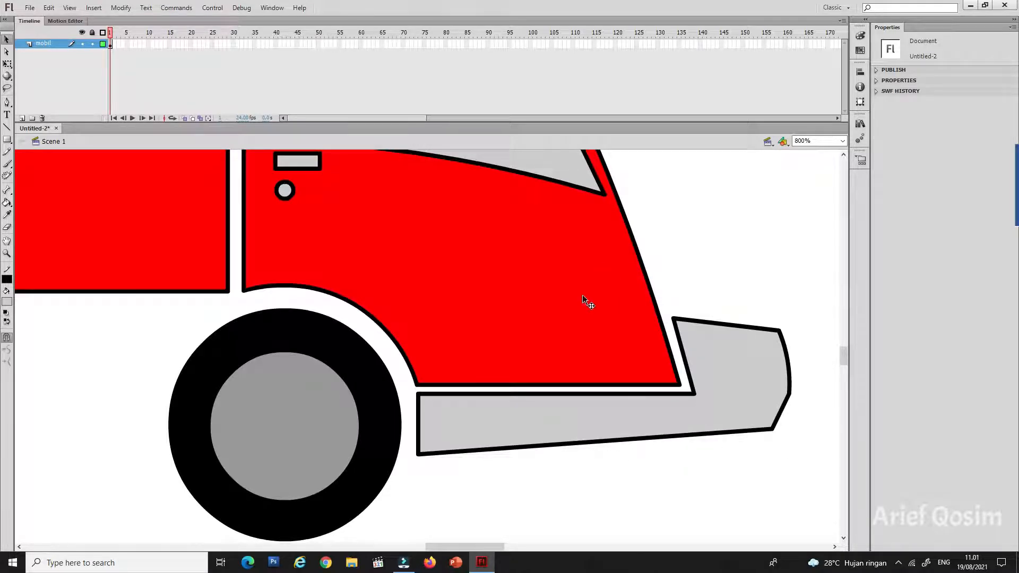
Step: Draw a small oval headlight at the cab's lower front edge and reshape it into a rounded triangle
{"action": "left_click", "coordinate": [8, 139]}
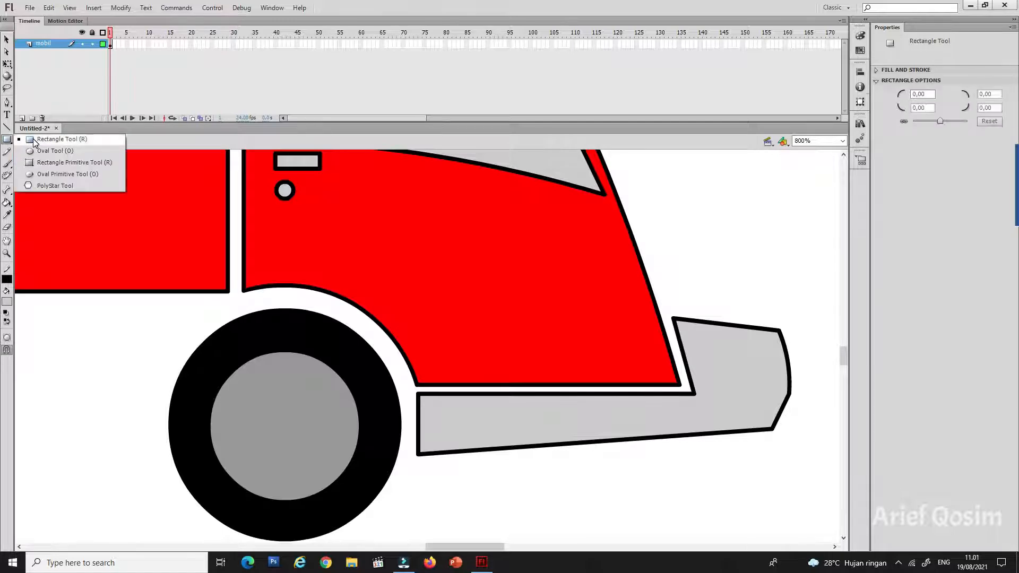
{"action": "left_click", "coordinate": [52, 151]}
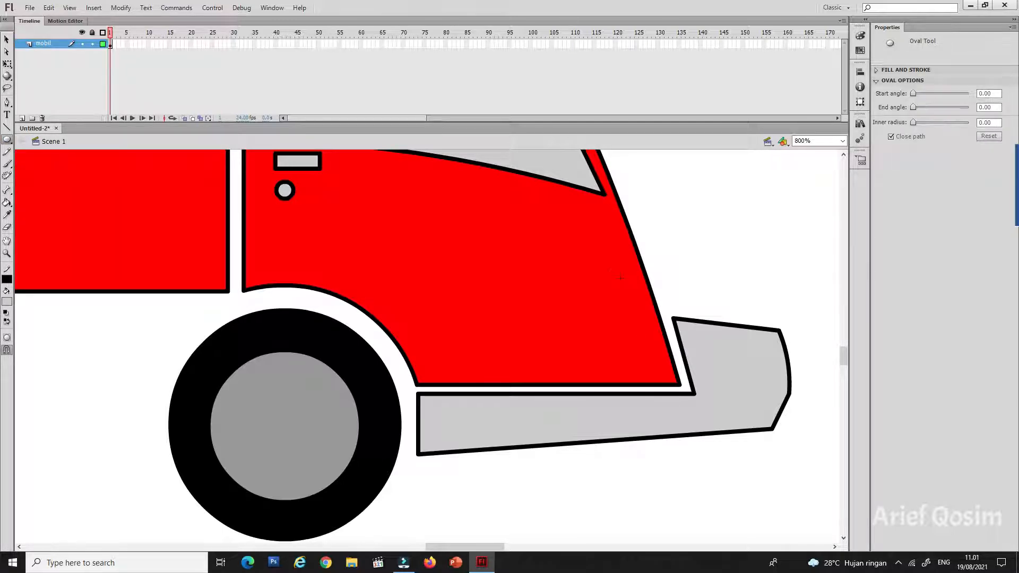
{"action": "left_click_drag", "start_coordinate": [621, 277], "coordinate": [647, 328]}
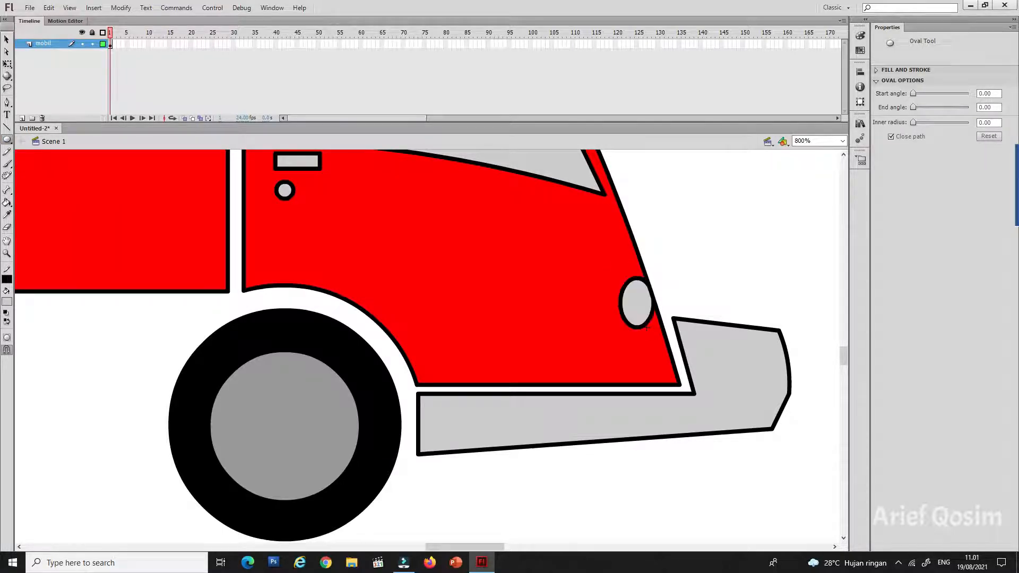
{"action": "left_click", "coordinate": [7, 39]}
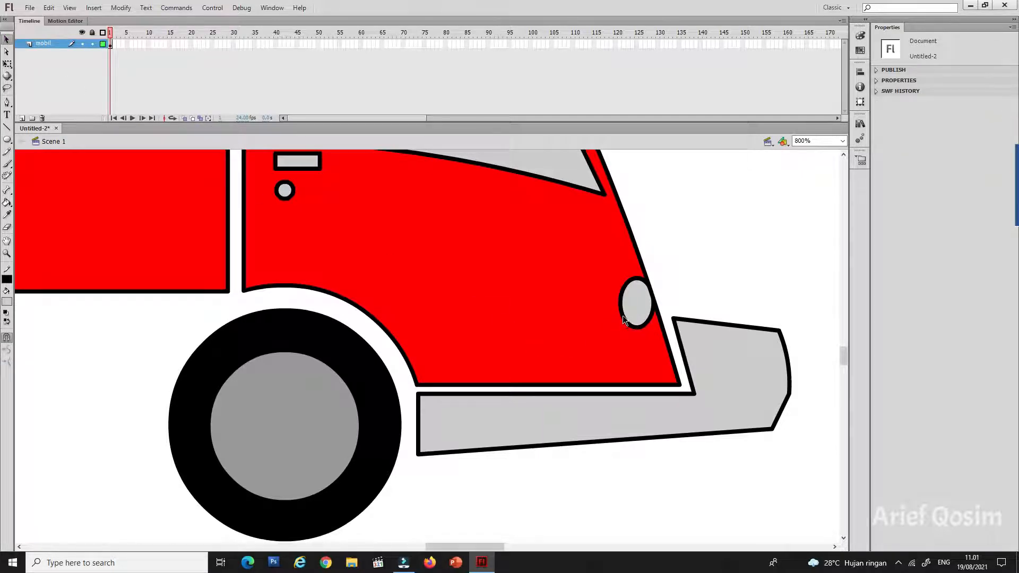
{"action": "mouse_move", "coordinate": [622, 315]}
{"action": "left_mouse_down"}
{"action": "mouse_move", "coordinate": [606, 322]}
{"action": "mouse_move", "coordinate": [658, 326]}
{"action": "mouse_move", "coordinate": [660, 295]}
{"action": "mouse_move", "coordinate": [662, 311]}
{"action": "left_mouse_up"}
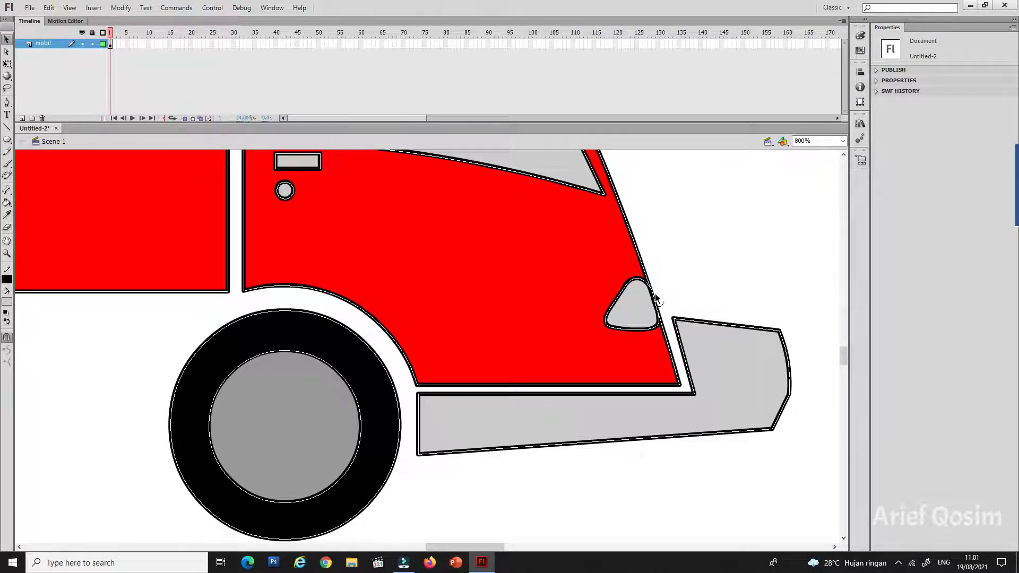
Step: Fill the headlight with white
{"action": "left_click", "coordinate": [641, 306]}
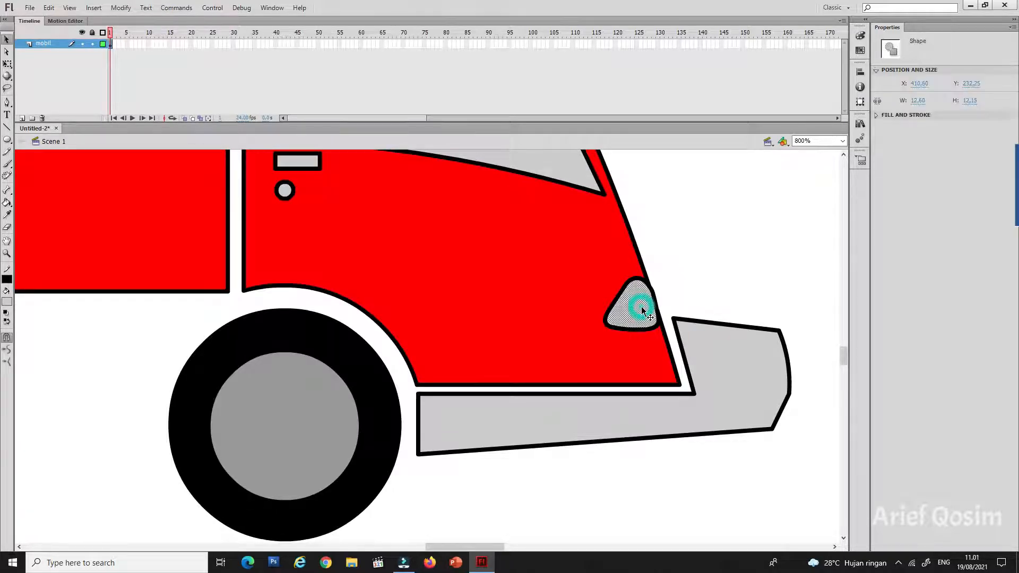
{"action": "left_click", "coordinate": [8, 302]}
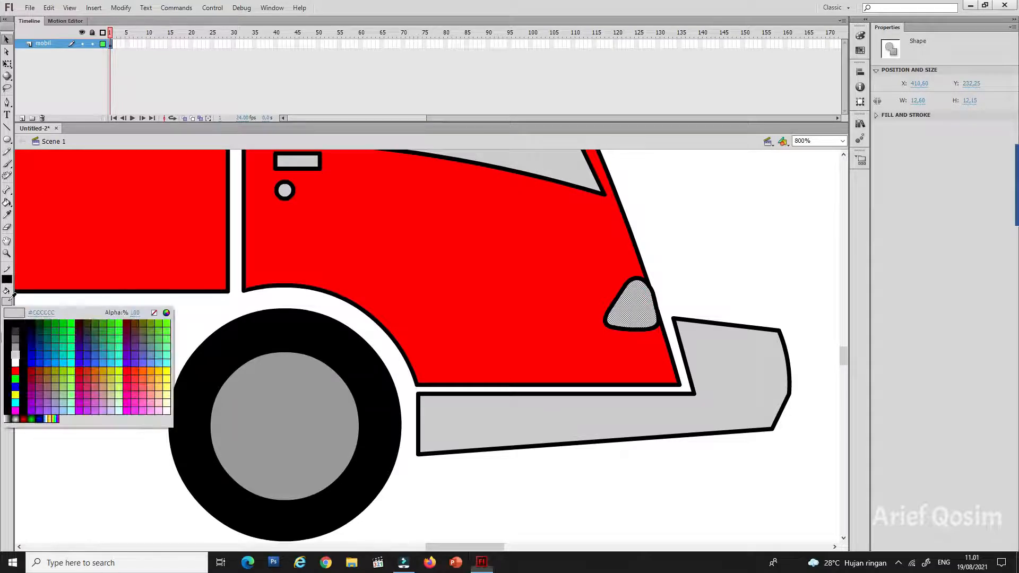
{"action": "left_click", "coordinate": [16, 355]}
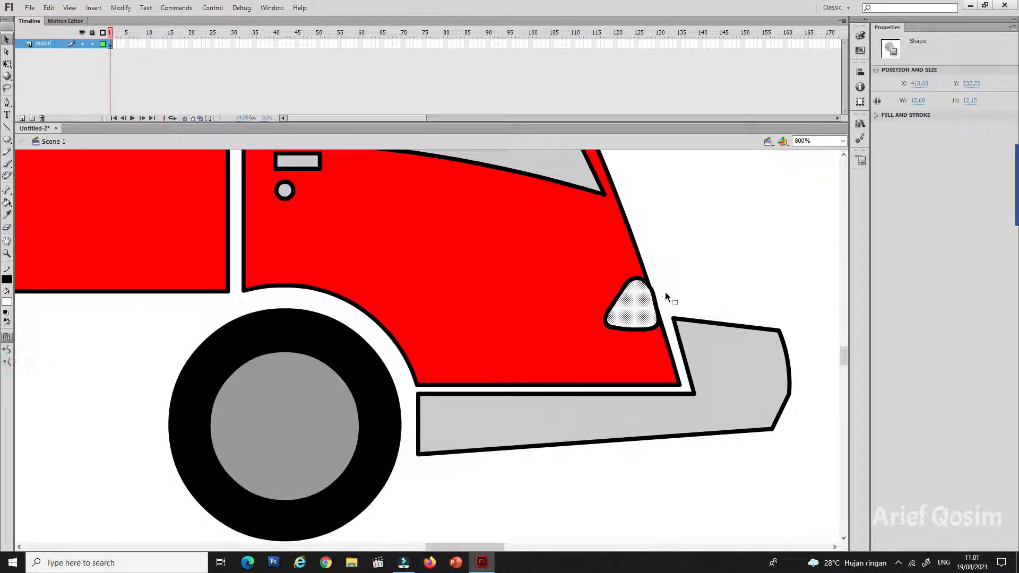
{"action": "left_click", "coordinate": [708, 262]}
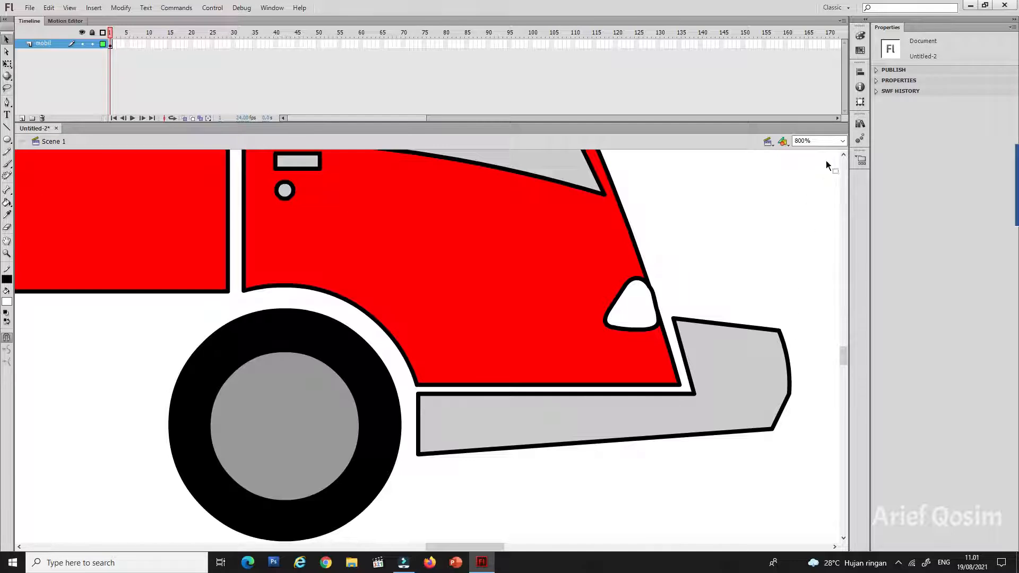
Step: Draw a white rectangle between the two wheels and a small white square behind the rear wheel
{"action": "left_click", "coordinate": [838, 141]}
{"action": "left_click", "coordinate": [827, 151]}
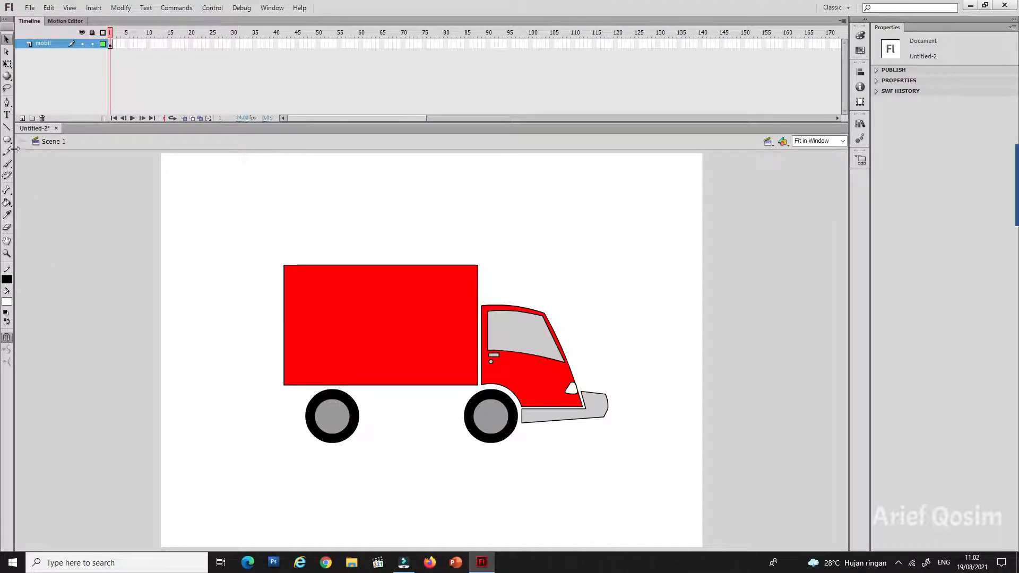
{"action": "left_click_drag", "start_coordinate": [7, 139], "coordinate": [42, 142]}
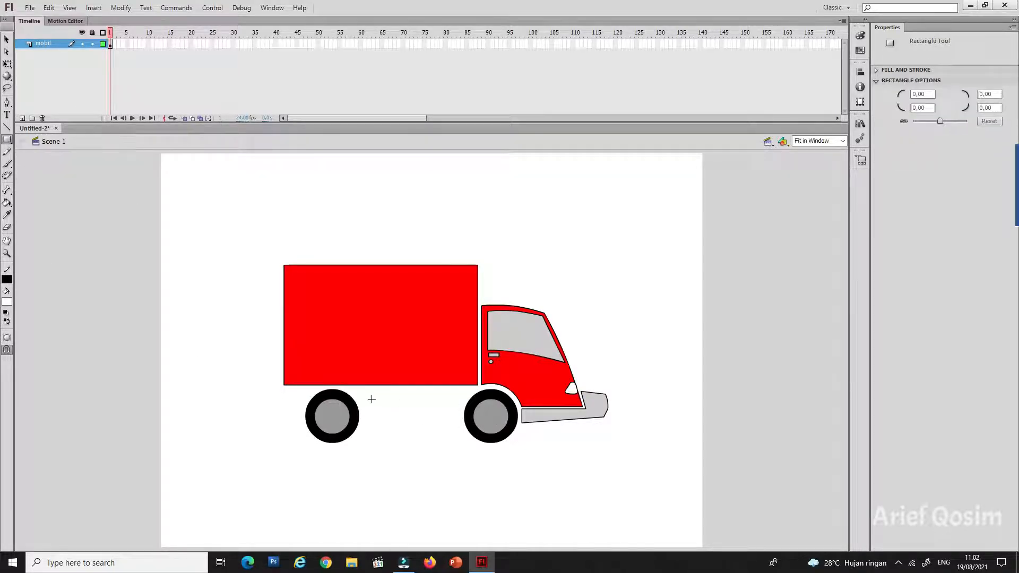
{"action": "left_click_drag", "start_coordinate": [370, 393], "coordinate": [457, 423]}
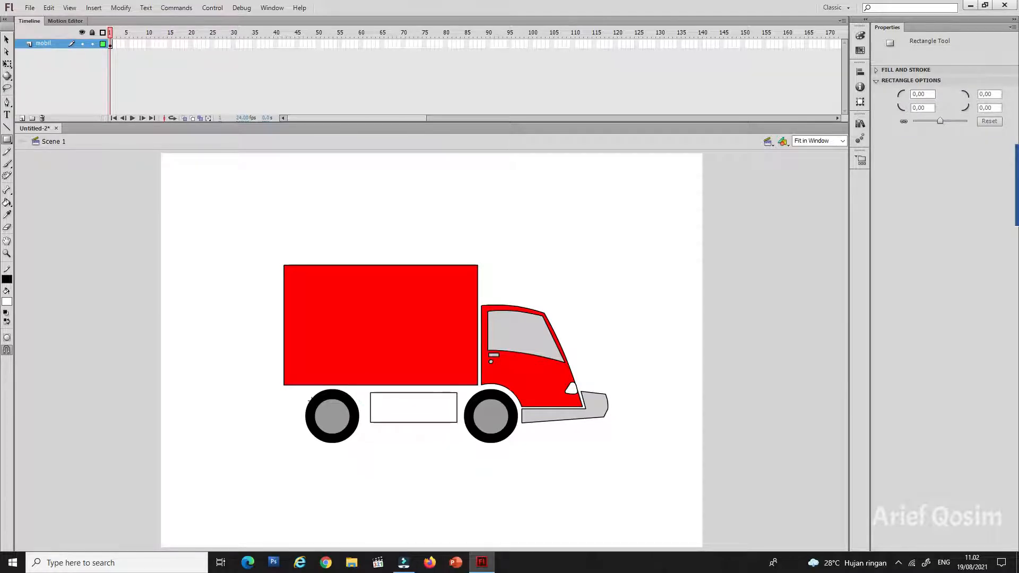
{"action": "mouse_move", "coordinate": [300, 391]}
{"action": "left_mouse_down"}
{"action": "mouse_move", "coordinate": [295, 411]}
{"action": "mouse_move", "coordinate": [273, 418]}
{"action": "left_mouse_up"}
Step: Color a thin horizontal band near the top of the rectangle between the wheels gray #999999
{"action": "left_click", "coordinate": [6, 40]}
{"action": "left_click_drag", "start_coordinate": [254, 248], "coordinate": [471, 452]}
{"action": "left_click", "coordinate": [842, 141]}
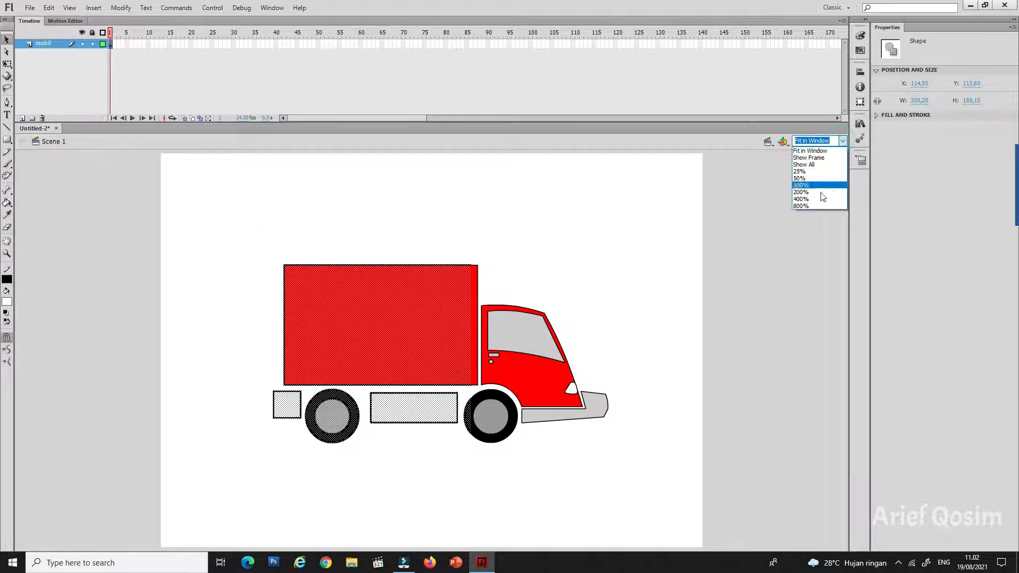
{"action": "left_click", "coordinate": [820, 200]}
{"action": "left_click", "coordinate": [528, 504]}
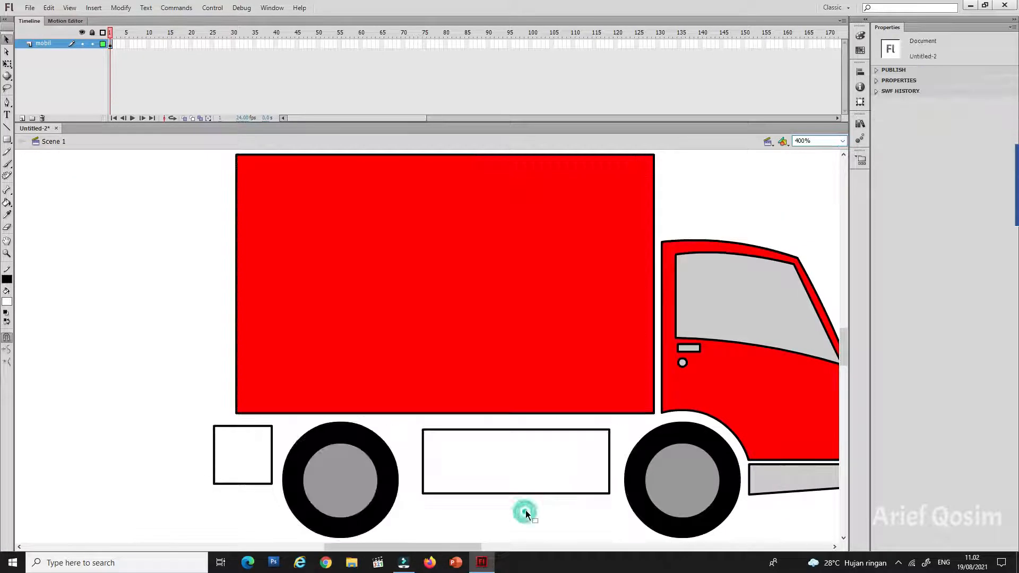
{"action": "scroll", "coordinate": [526, 505], "scroll_direction": "down", "scroll_amount": 1}
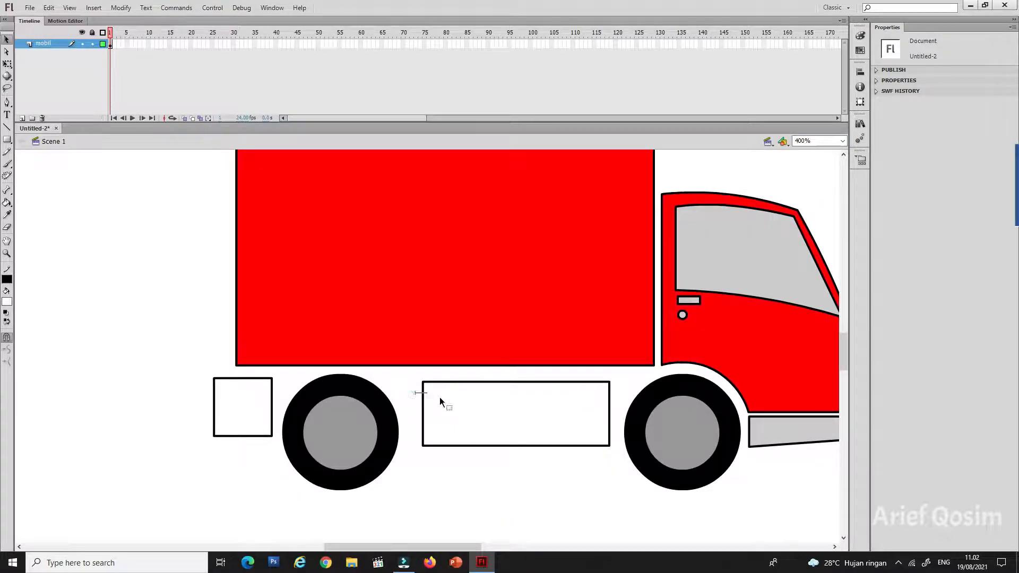
{"action": "left_click_drag", "start_coordinate": [406, 391], "coordinate": [616, 402]}
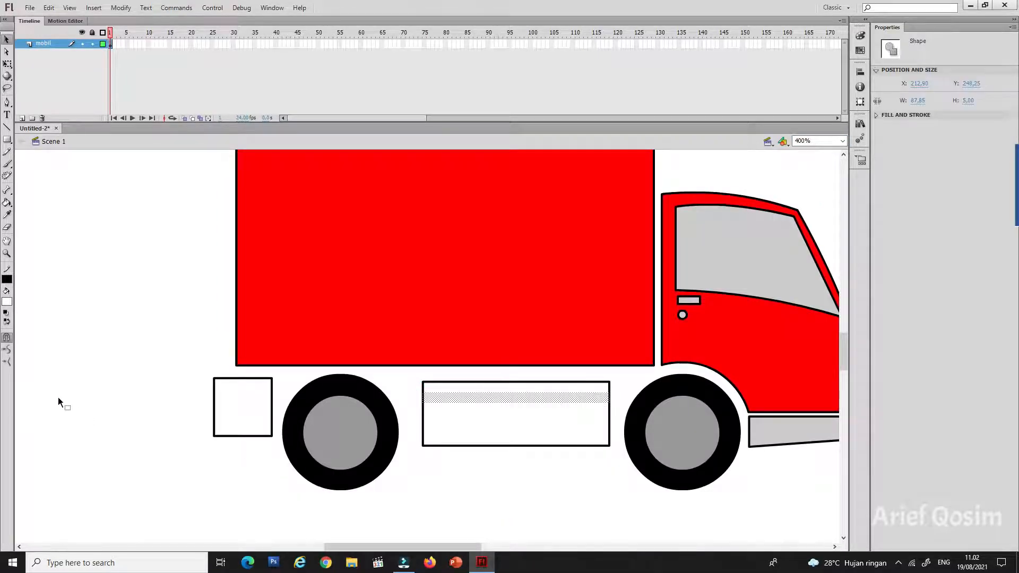
{"action": "left_click", "coordinate": [7, 301]}
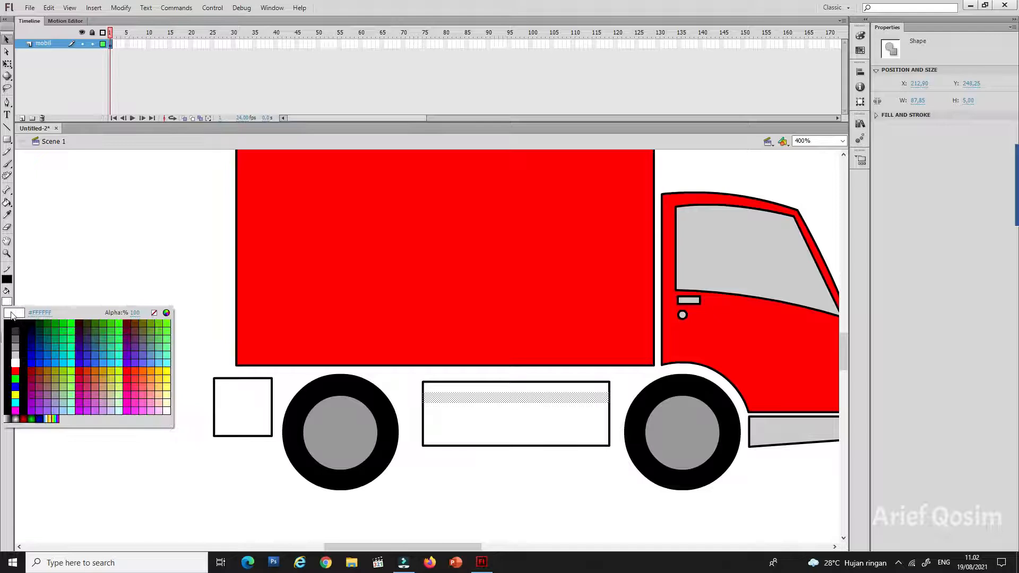
{"action": "left_click", "coordinate": [14, 345]}
Step: Color a second horizontal band below the first and a thin strip along the rectangle's lower edge the same gray
{"action": "left_click_drag", "start_coordinate": [419, 418], "coordinate": [603, 428]}
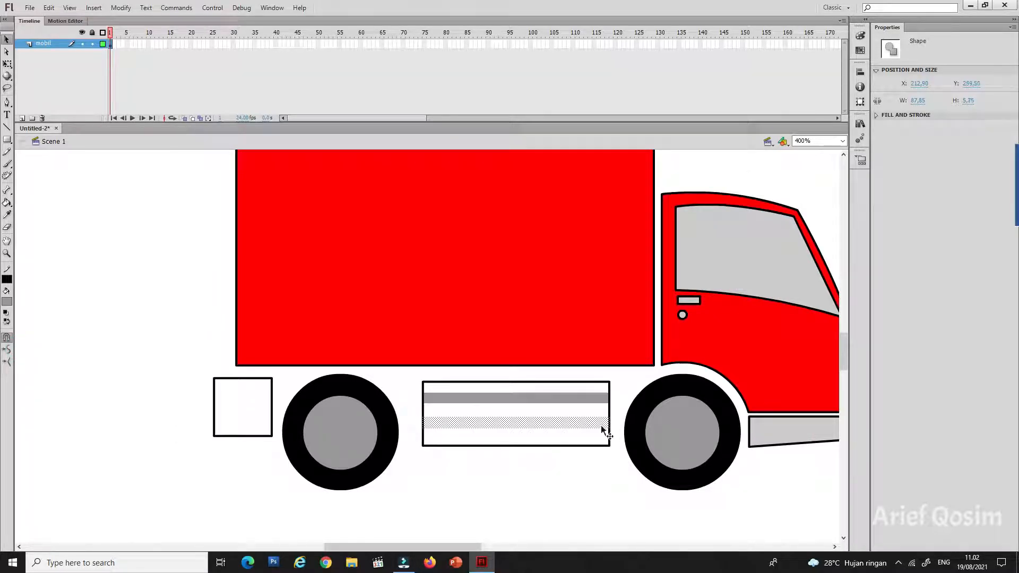
{"action": "left_click", "coordinate": [7, 302]}
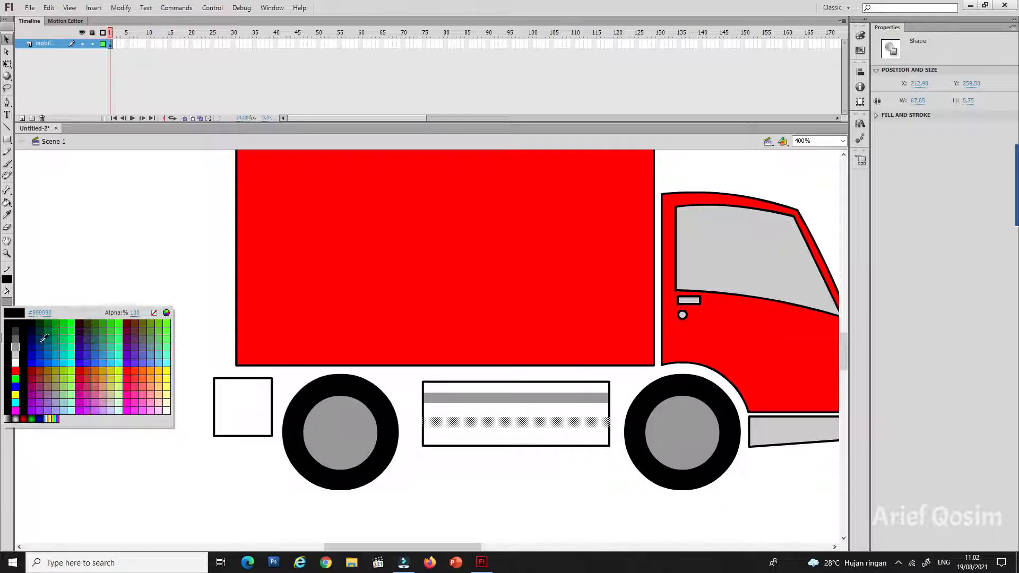
{"action": "left_click", "coordinate": [15, 346]}
{"action": "left_click", "coordinate": [468, 483]}
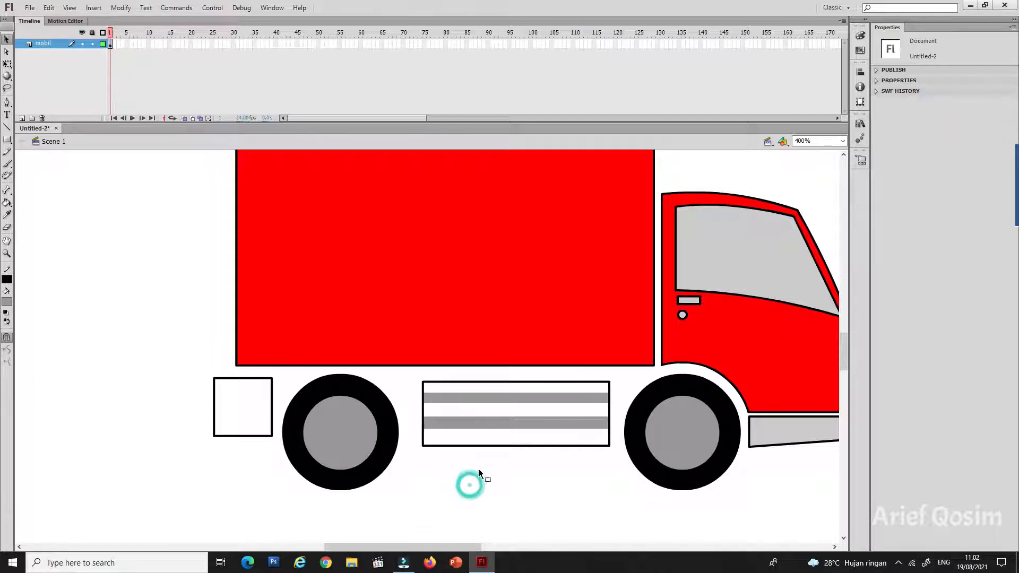
{"action": "left_click_drag", "start_coordinate": [414, 462], "coordinate": [611, 449]}
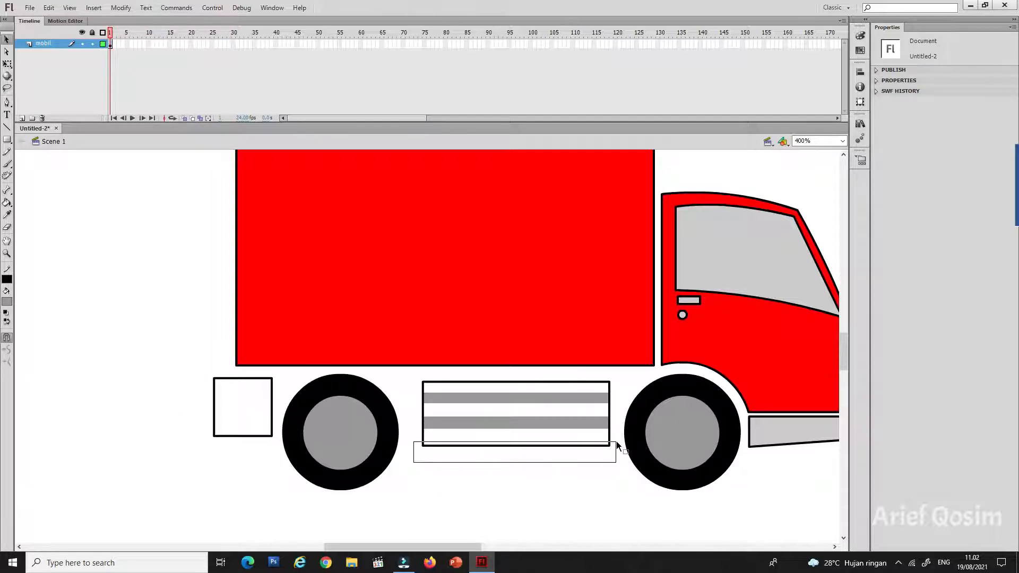
{"action": "left_click", "coordinate": [11, 301]}
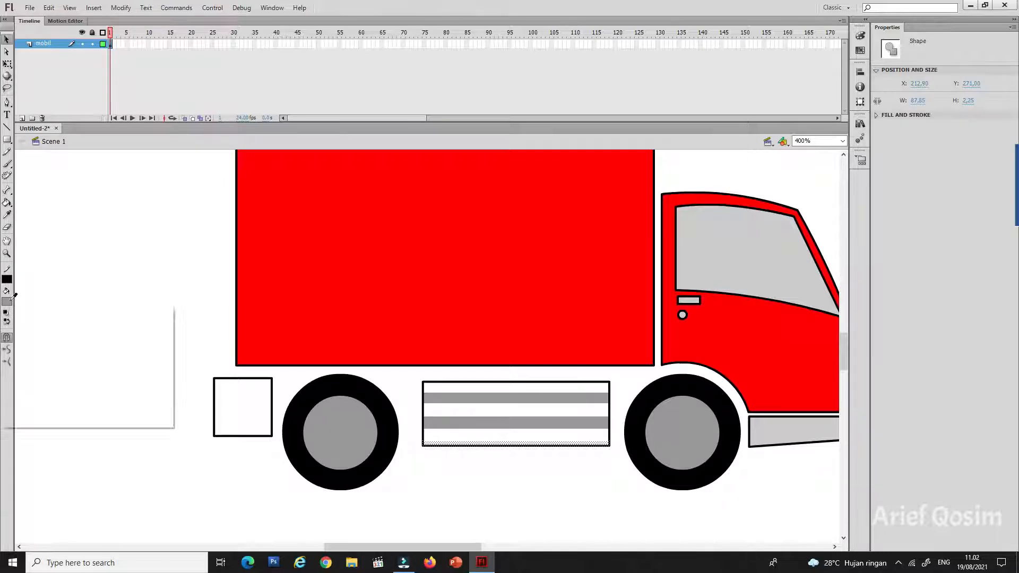
{"action": "left_click", "coordinate": [85, 296]}
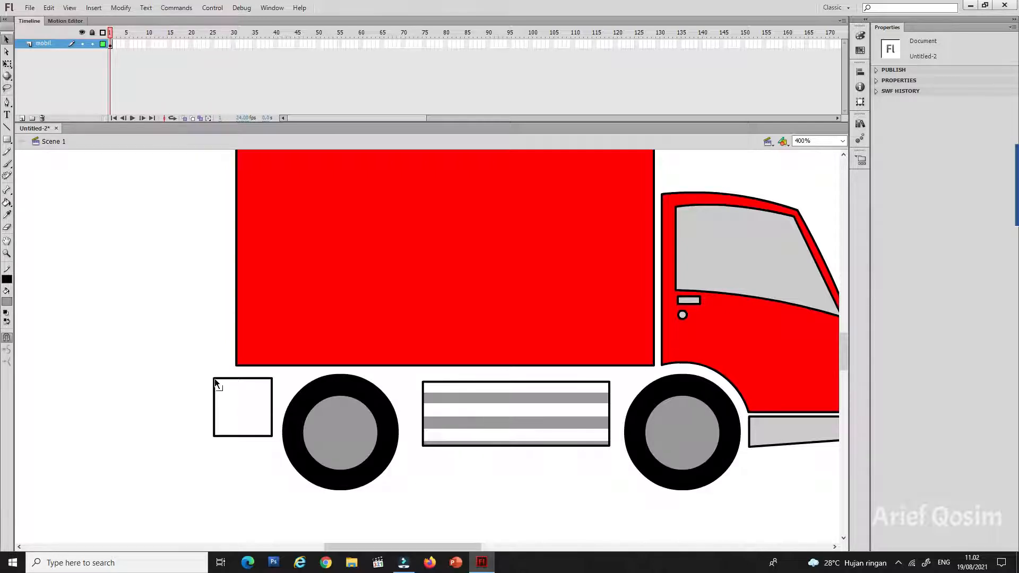
Step: Reshape the rear square into a tapered bumper with a curved outer edge and draw three short gray bars across its inner side
{"action": "mouse_move", "coordinate": [213, 379]}
{"action": "left_mouse_down"}
{"action": "mouse_move", "coordinate": [207, 360]}
{"action": "mouse_move", "coordinate": [200, 382]}
{"action": "mouse_move", "coordinate": [231, 373]}
{"action": "left_mouse_up"}
{"action": "key", "text": "ctrl+z"}
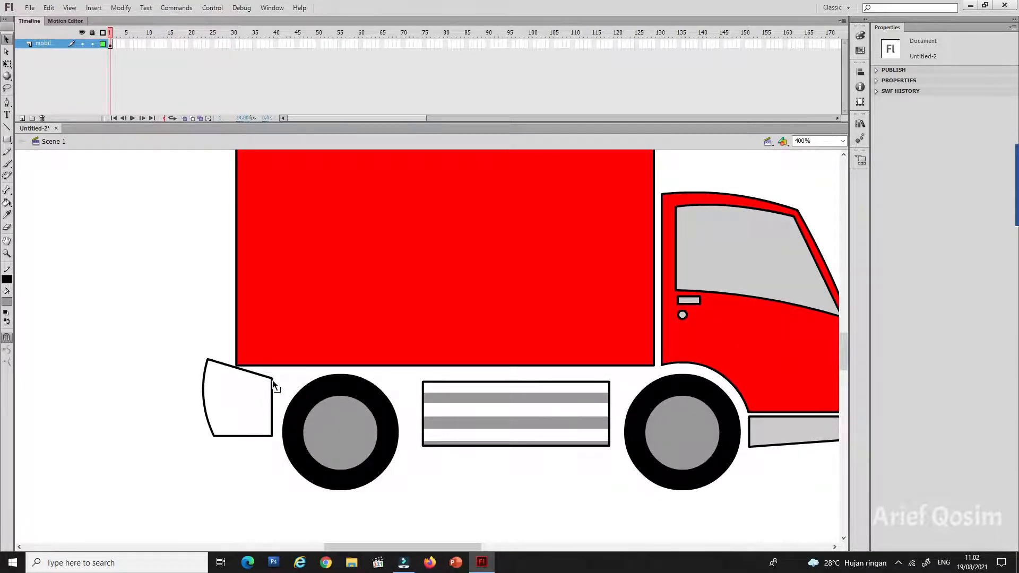
{"action": "left_click_drag", "start_coordinate": [273, 380], "coordinate": [238, 375]}
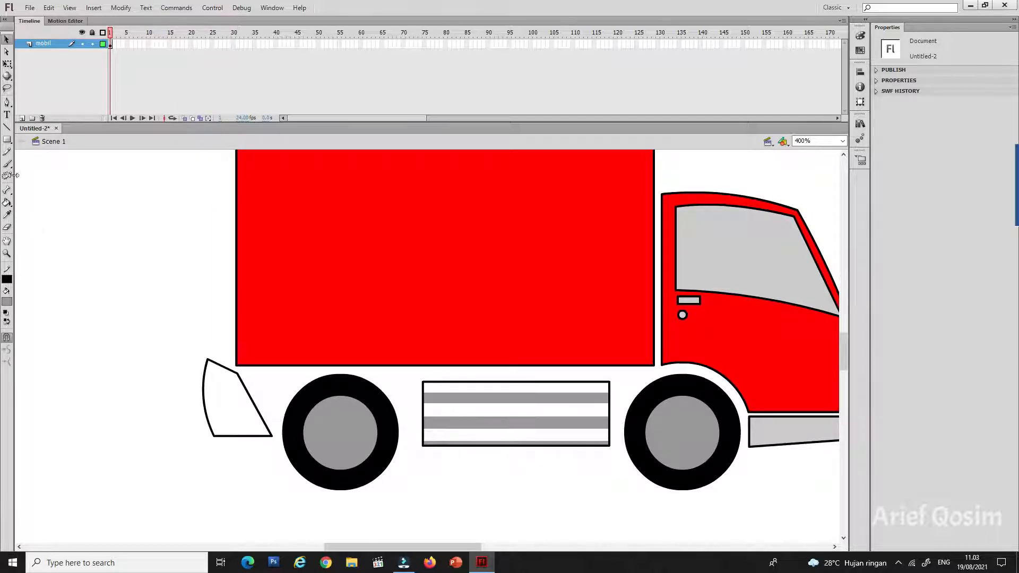
{"action": "left_click", "coordinate": [7, 140]}
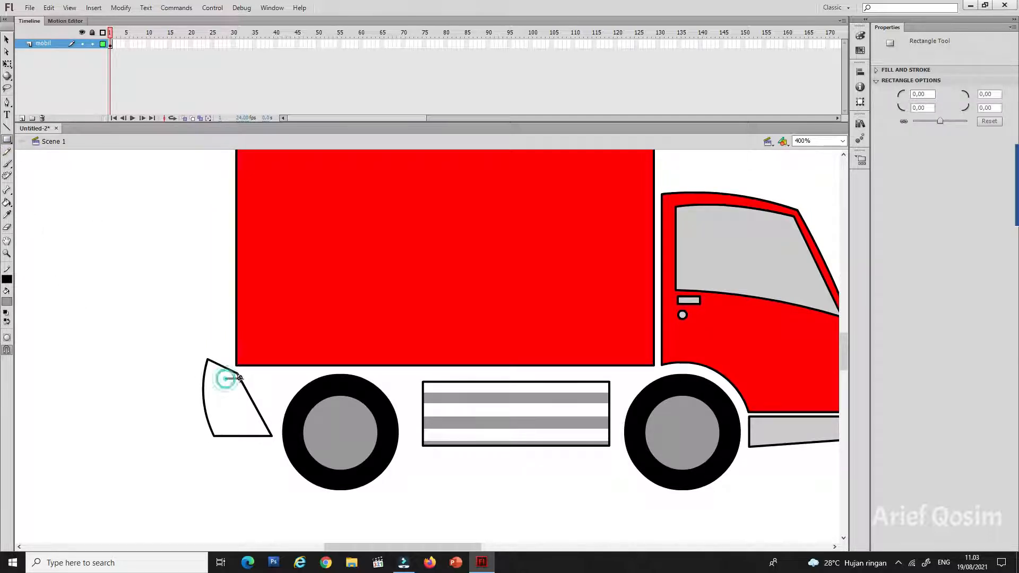
{"action": "left_click_drag", "start_coordinate": [226, 379], "coordinate": [275, 425]}
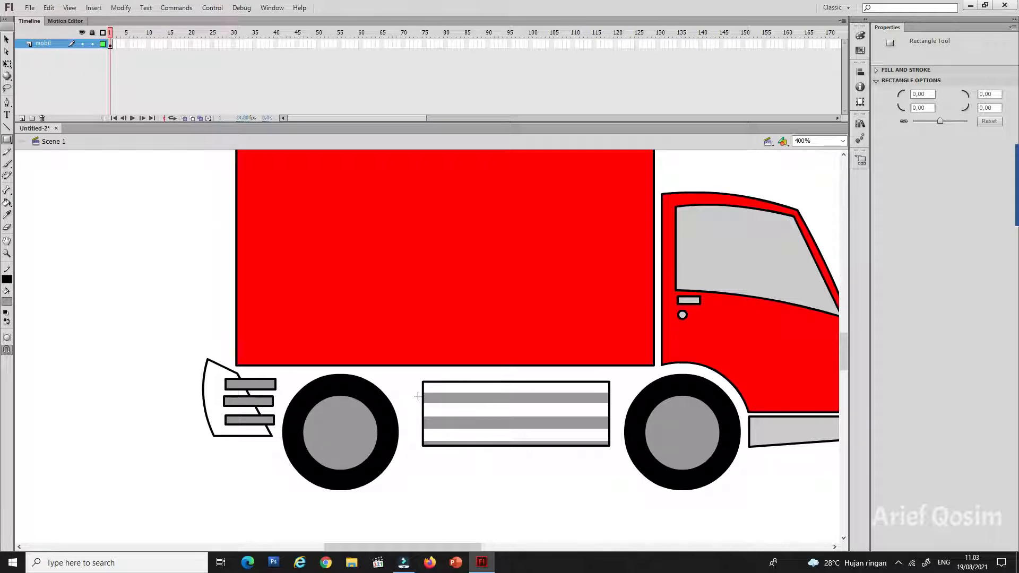
Step: Draw a long thin gray rail under the cargo box and three narrow vertical gray posts down the striped panel
{"action": "left_click_drag", "start_coordinate": [386, 374], "coordinate": [648, 379]}
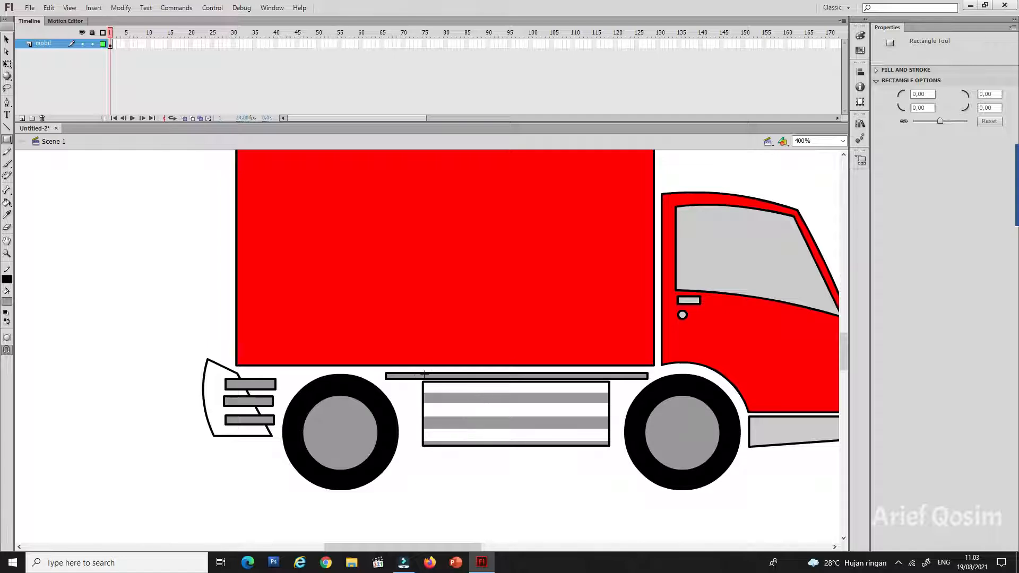
{"action": "left_click_drag", "start_coordinate": [414, 373], "coordinate": [422, 447]}
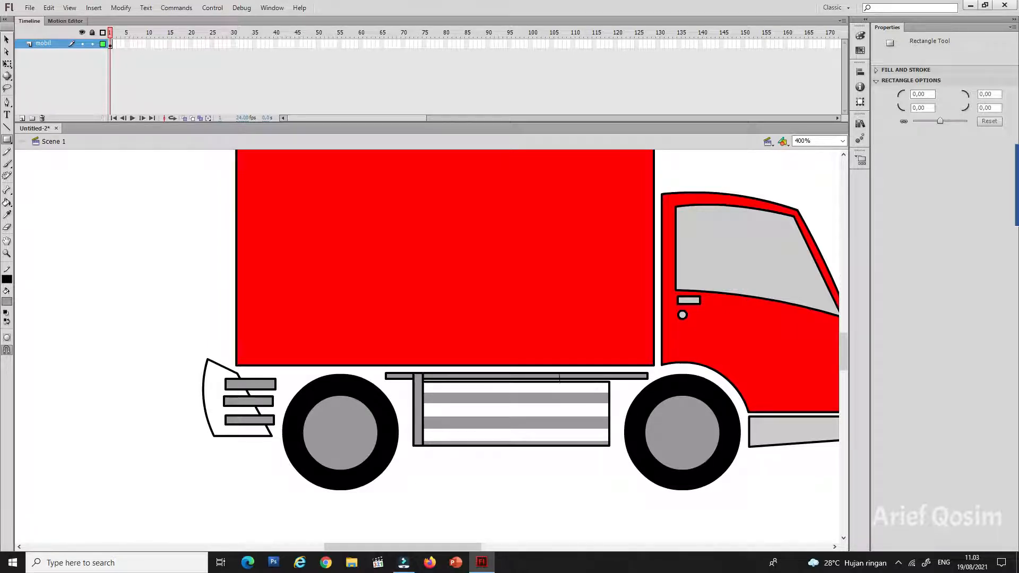
{"action": "left_click_drag", "start_coordinate": [559, 376], "coordinate": [561, 443]}
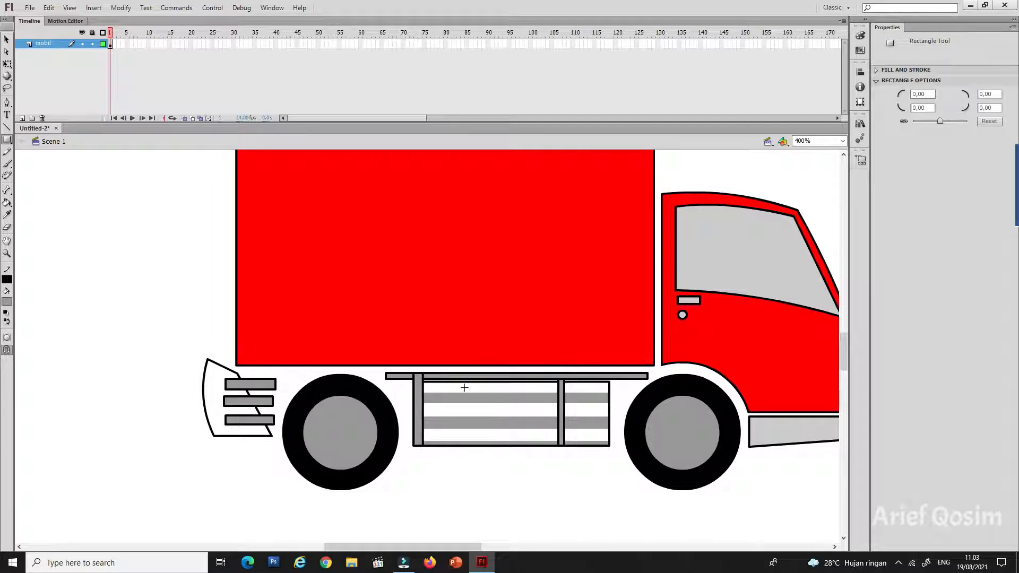
{"action": "left_click_drag", "start_coordinate": [467, 377], "coordinate": [475, 445]}
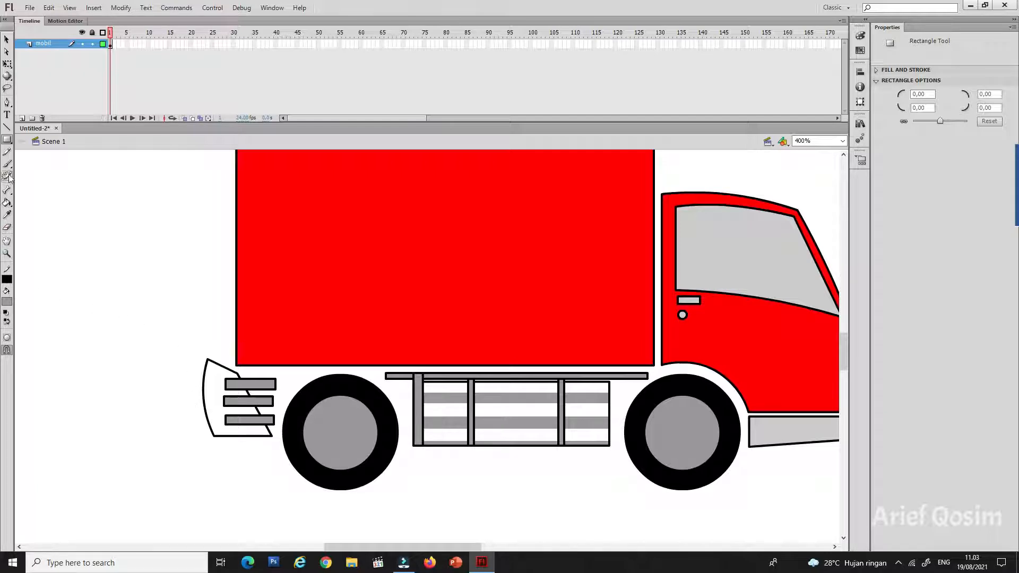
Step: Draw two small adjacent red tail-light rectangles in the cargo box's lower rear corner
{"action": "left_click", "coordinate": [7, 301]}
{"action": "left_click_drag", "start_coordinate": [233, 337], "coordinate": [248, 359]}
{"action": "left_click_drag", "start_coordinate": [248, 348], "coordinate": [265, 364]}
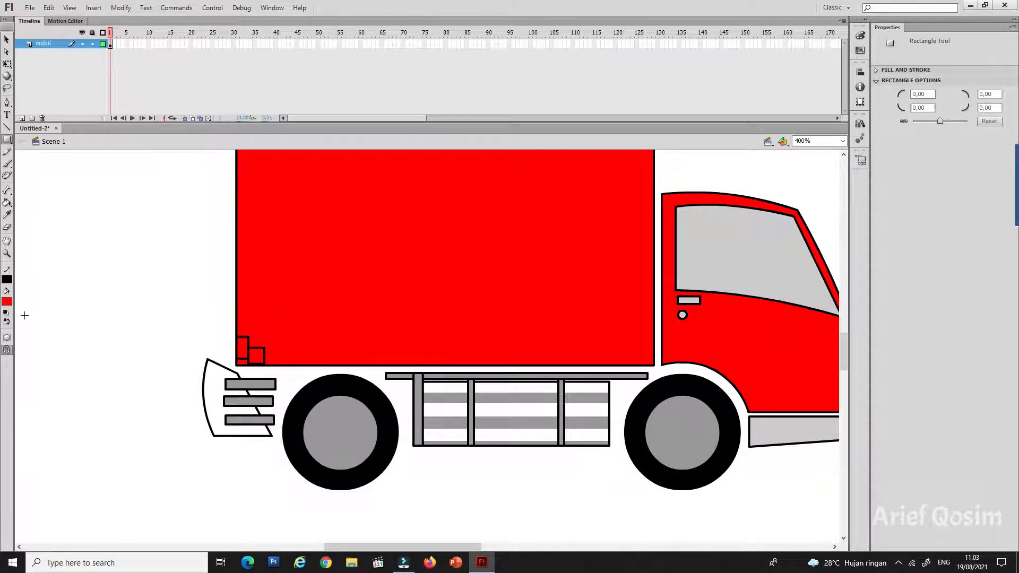
Step: Fill the inner tail-light square with yellow
{"action": "left_click", "coordinate": [6, 39]}
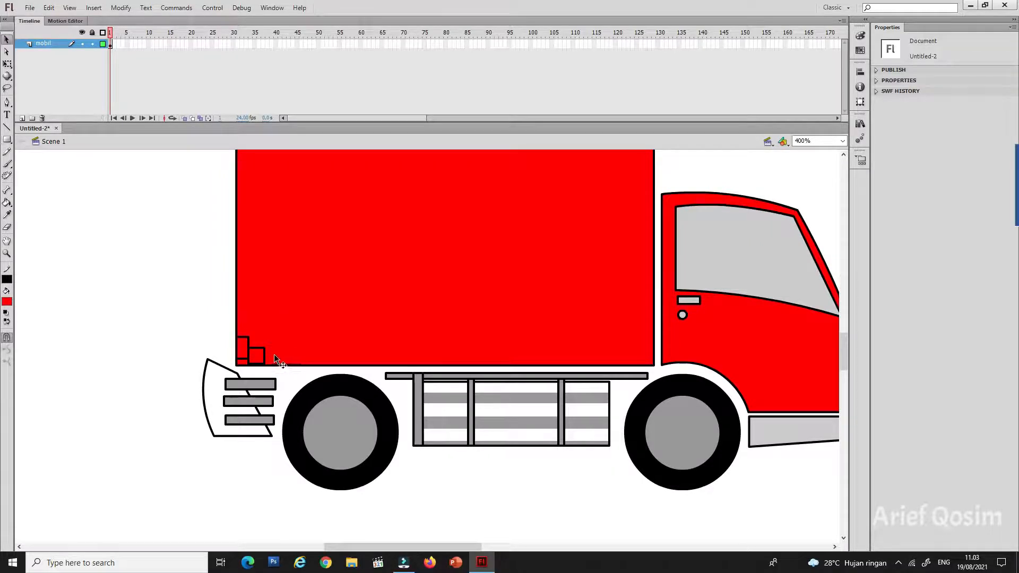
{"action": "left_click", "coordinate": [260, 356]}
{"action": "left_click", "coordinate": [7, 302]}
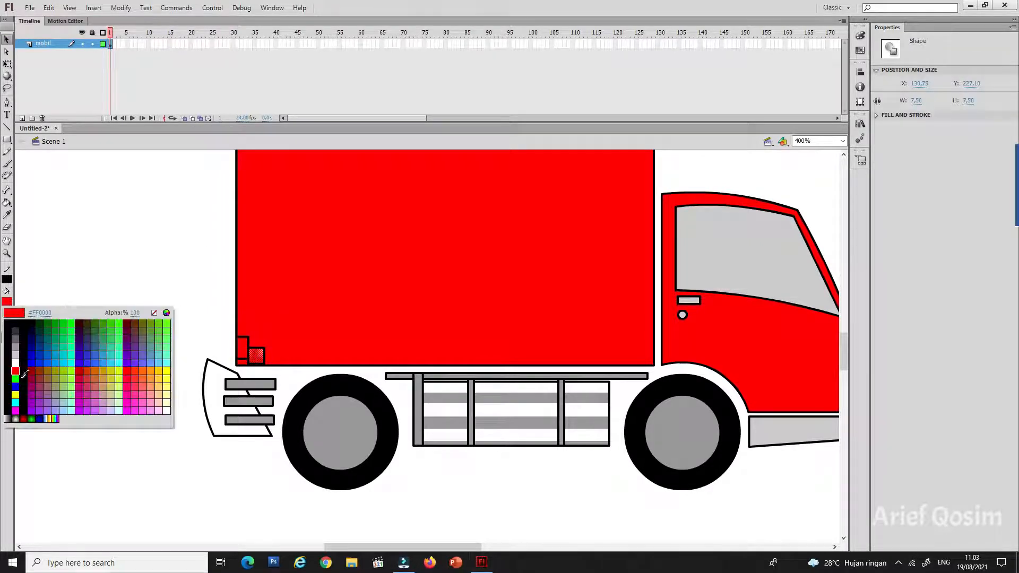
{"action": "left_click", "coordinate": [13, 396]}
{"action": "left_click", "coordinate": [154, 270]}
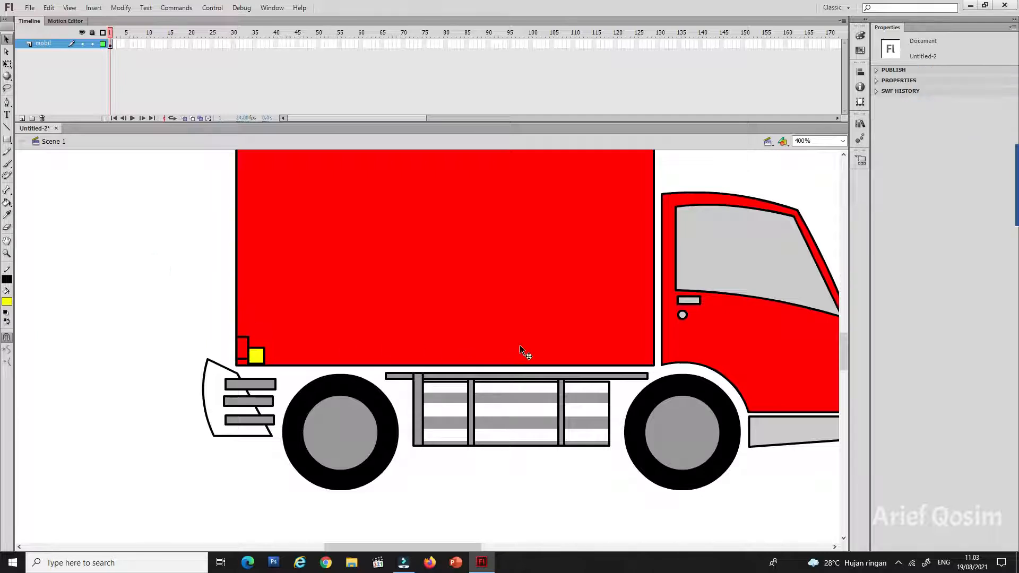
Step: Recolor the cargo box and the cab body with the light blue fill #00CCFF
{"action": "scroll", "coordinate": [562, 346], "scroll_direction": "up", "scroll_amount": 1}
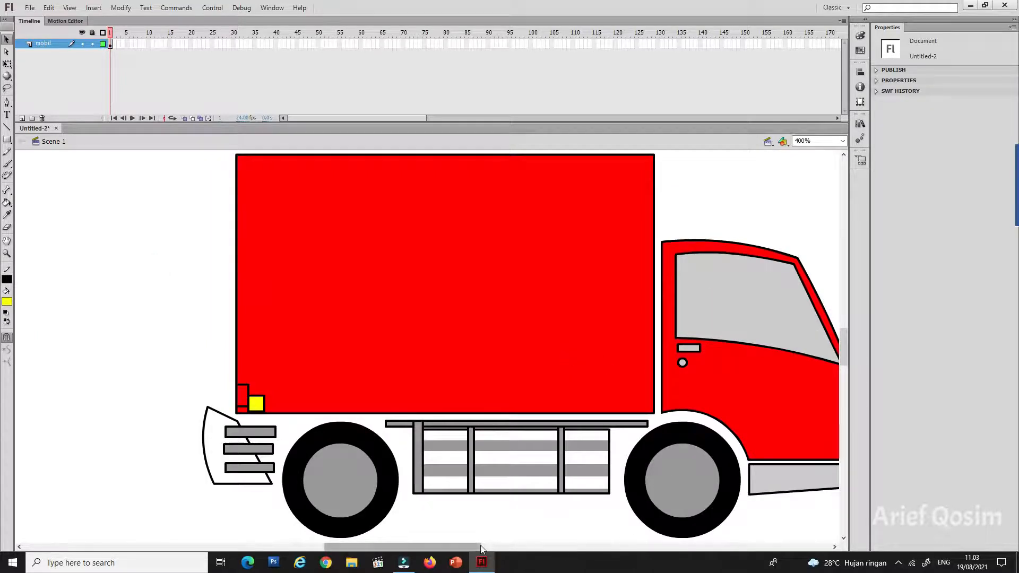
{"action": "left_click_drag", "start_coordinate": [474, 547], "coordinate": [490, 547]}
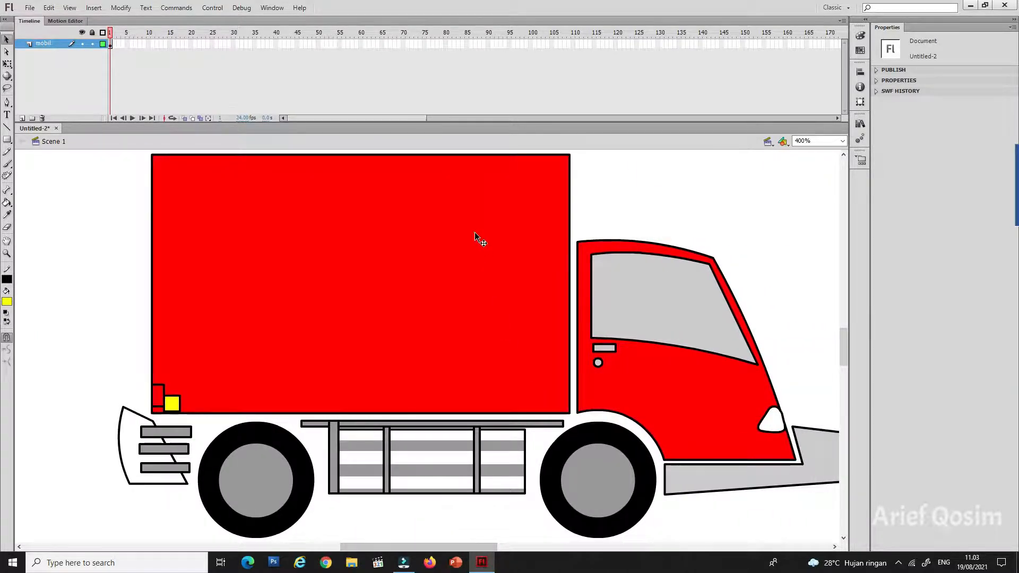
{"action": "left_click", "coordinate": [461, 231]}
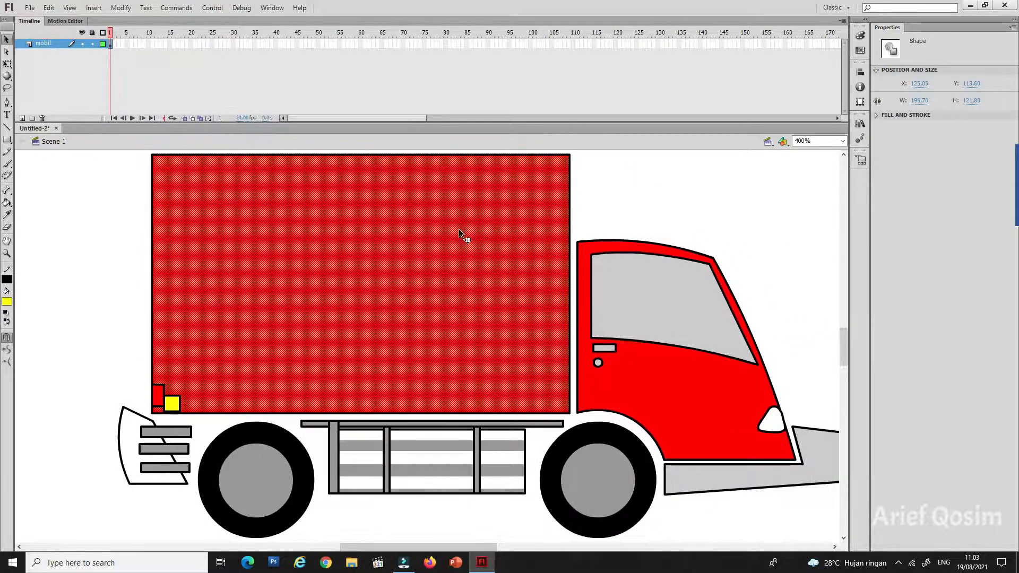
{"action": "left_click", "coordinate": [5, 303]}
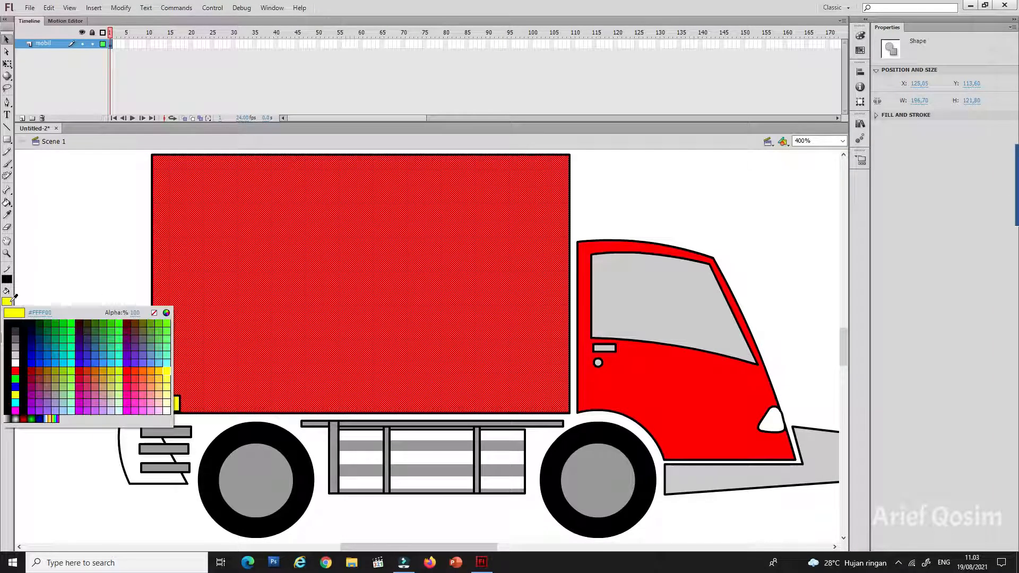
{"action": "left_click", "coordinate": [68, 361]}
{"action": "left_click", "coordinate": [651, 368]}
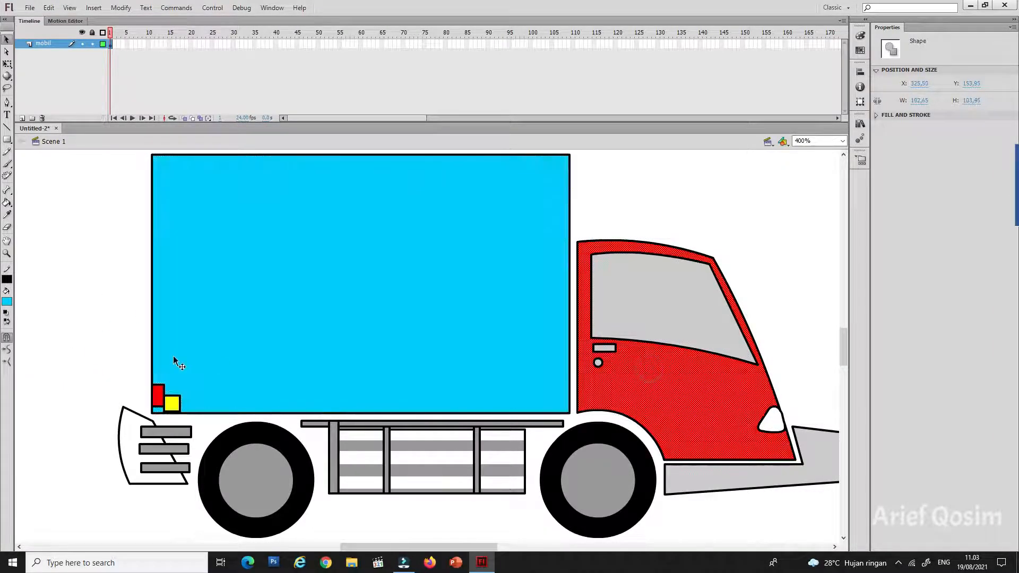
{"action": "left_click", "coordinate": [7, 303]}
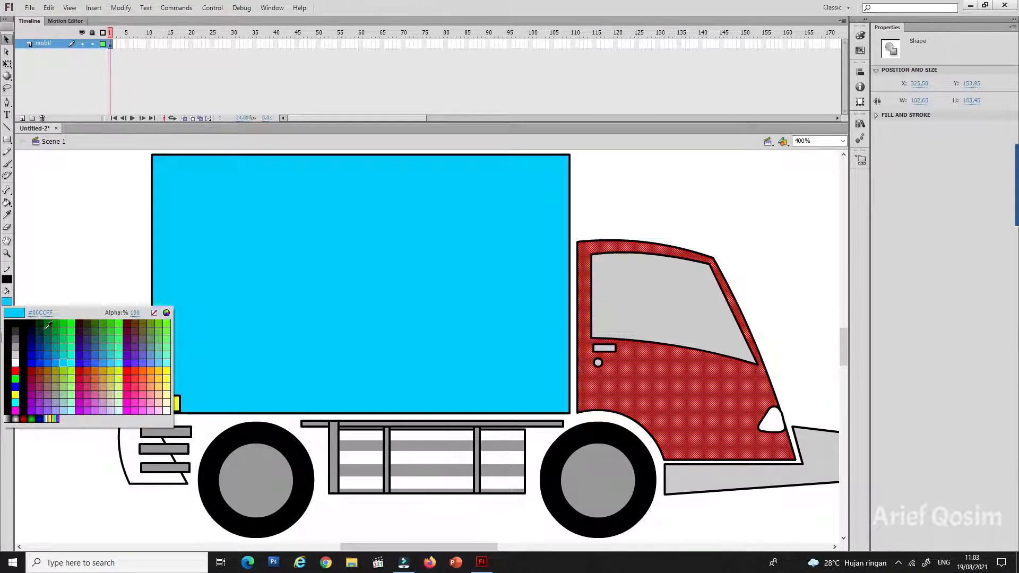
{"action": "left_click", "coordinate": [66, 360]}
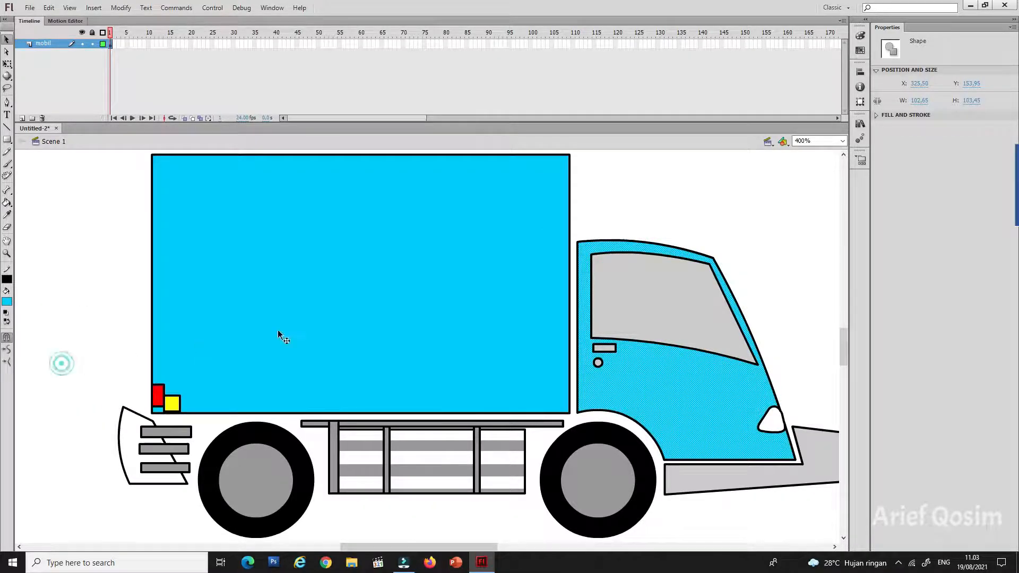
{"action": "left_click", "coordinate": [714, 208]}
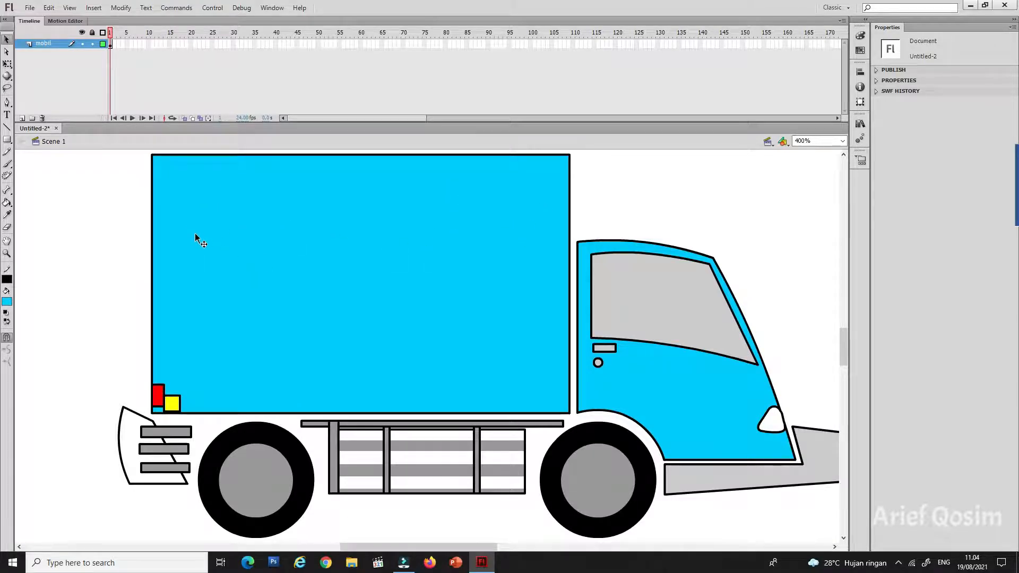
Step: Draw five red diagonal lines fanning from the cargo box's upper front corner down past its rear edge
{"action": "left_click", "coordinate": [7, 127]}
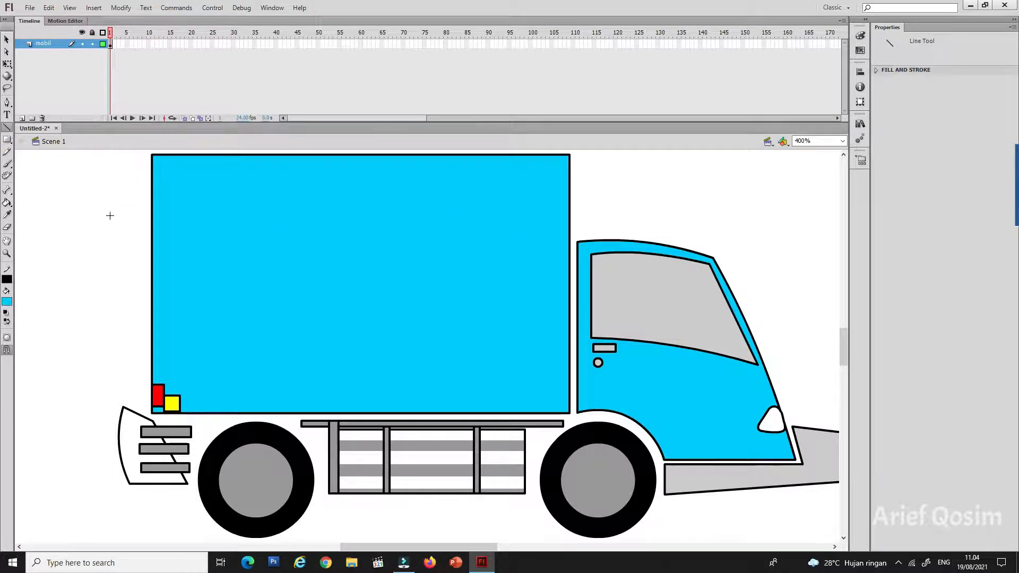
{"action": "left_click_drag", "start_coordinate": [101, 262], "coordinate": [655, 166]}
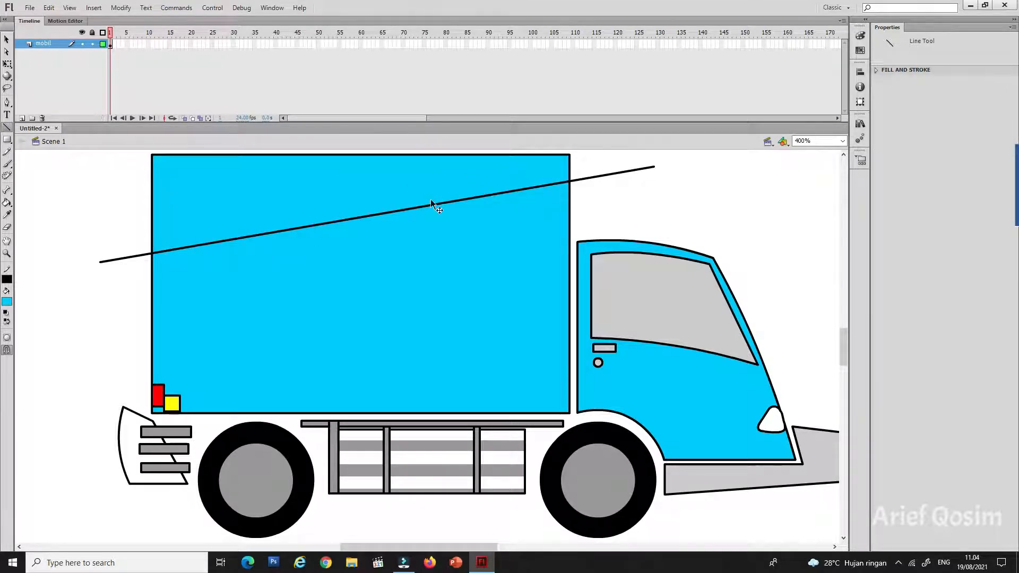
{"action": "key", "text": "ctrl+z"}
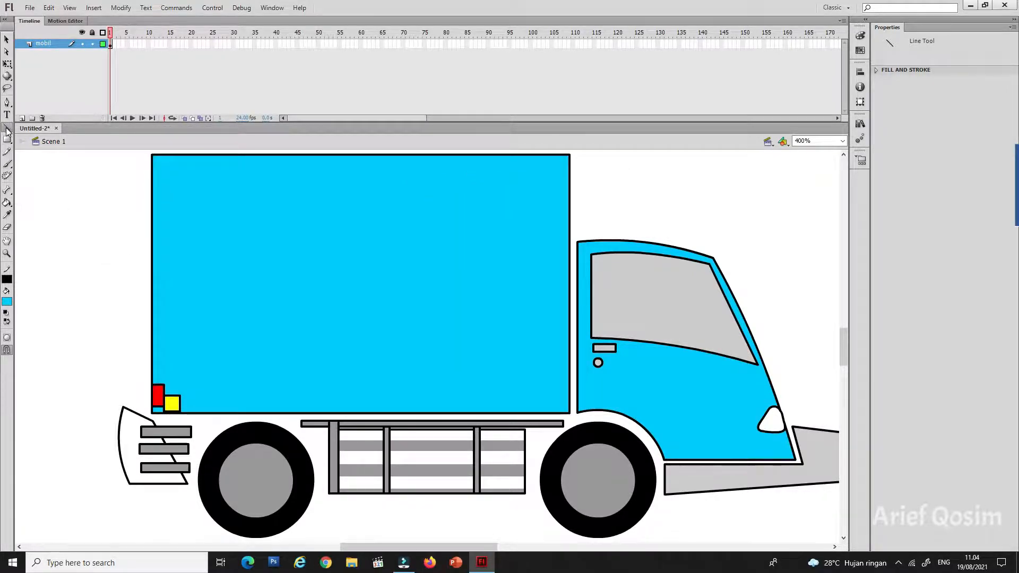
{"action": "left_click", "coordinate": [7, 278]}
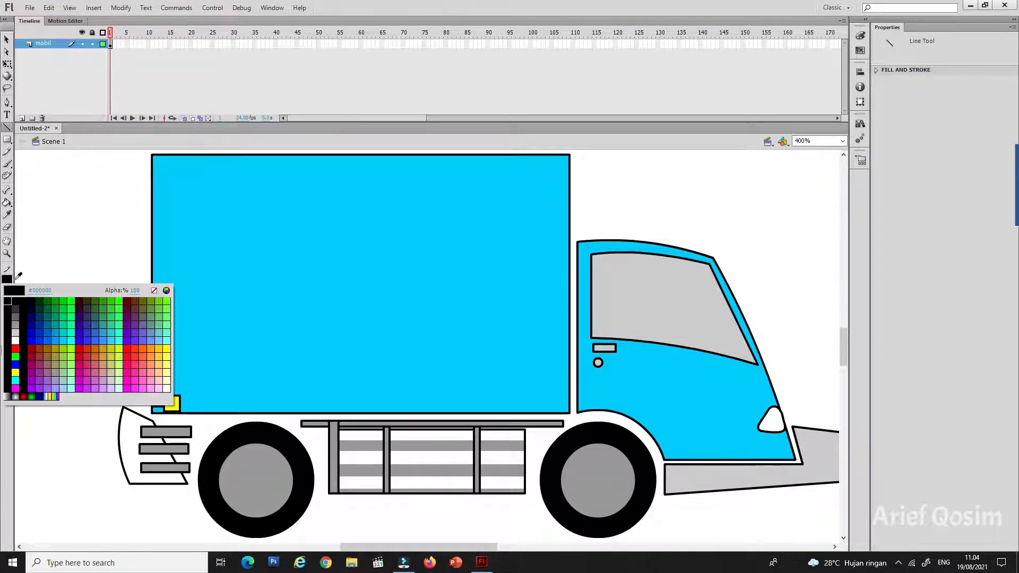
{"action": "left_click", "coordinate": [15, 348]}
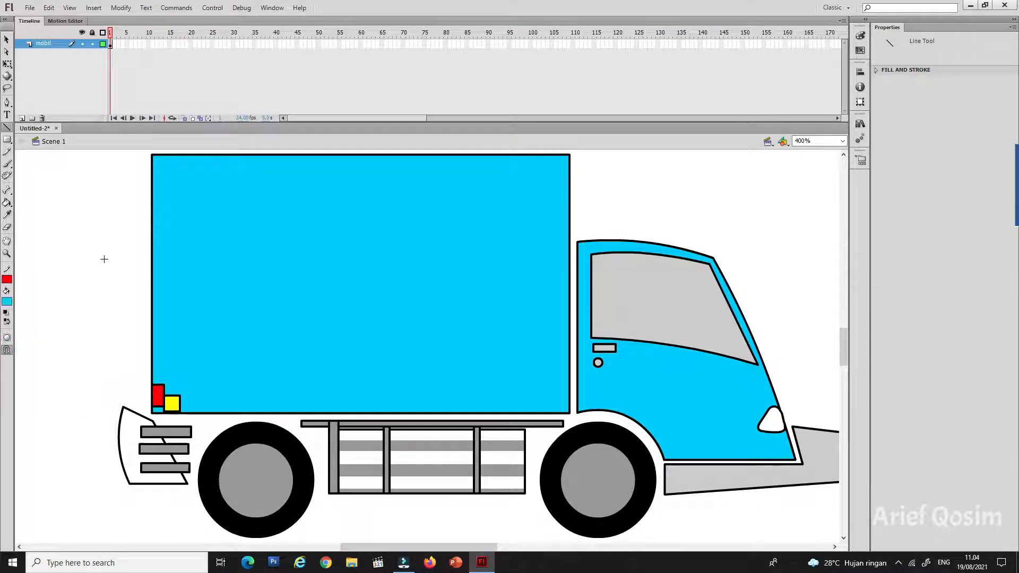
{"action": "mouse_move", "coordinate": [104, 259]}
{"action": "left_mouse_down"}
{"action": "mouse_move", "coordinate": [493, 175]}
{"action": "mouse_move", "coordinate": [612, 165]}
{"action": "left_mouse_up"}
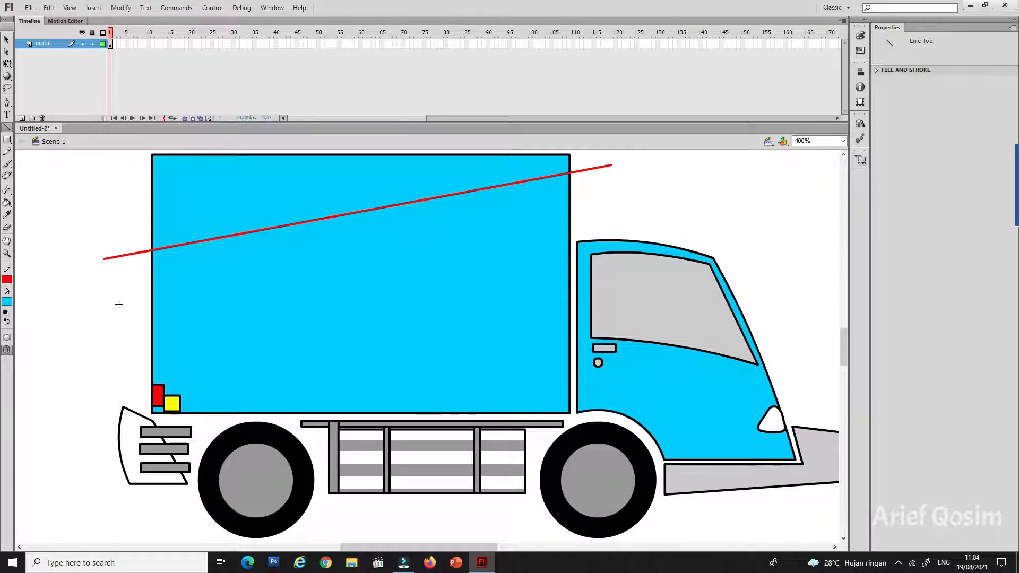
{"action": "left_click_drag", "start_coordinate": [117, 304], "coordinate": [611, 166]}
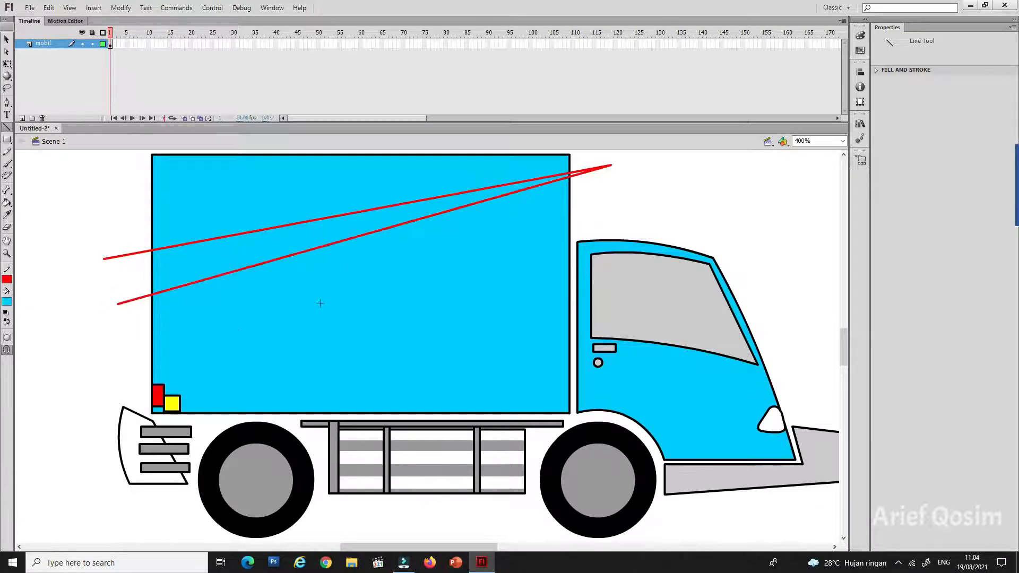
{"action": "left_click_drag", "start_coordinate": [100, 345], "coordinate": [610, 171]}
{"action": "mouse_move", "coordinate": [93, 372]}
{"action": "left_mouse_down"}
{"action": "mouse_move", "coordinate": [619, 167]}
{"action": "mouse_move", "coordinate": [626, 174]}
{"action": "left_mouse_up"}
{"action": "mouse_move", "coordinate": [109, 406]}
{"action": "left_mouse_down"}
{"action": "mouse_move", "coordinate": [603, 182]}
{"action": "mouse_move", "coordinate": [624, 184]}
{"action": "left_mouse_up"}
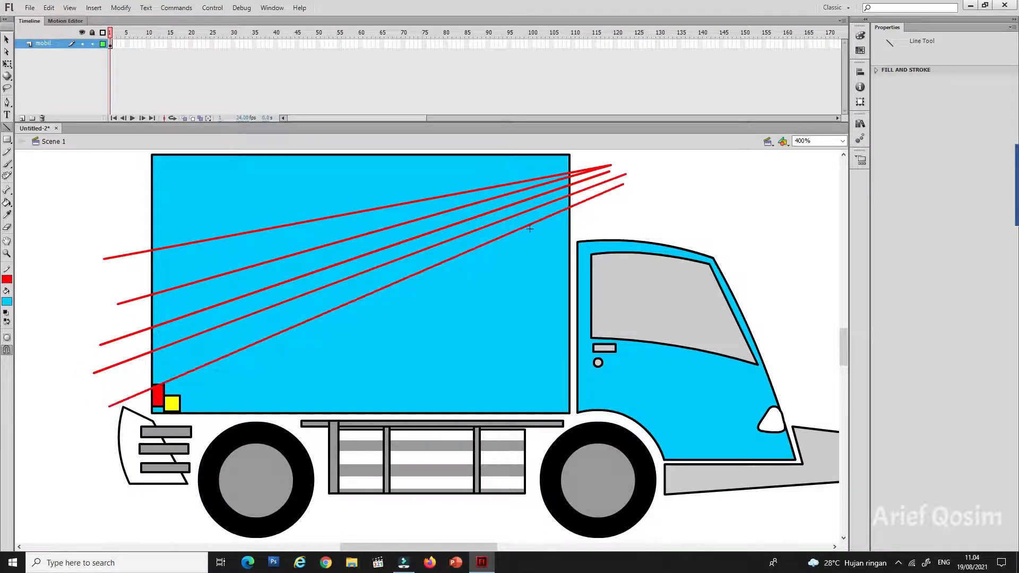
Step: Draw three long, gently sloping red lines from the cab's front across the lower cargo box to beyond its rear edge
{"action": "mouse_move", "coordinate": [801, 394]}
{"action": "left_mouse_down"}
{"action": "mouse_move", "coordinate": [138, 307]}
{"action": "mouse_move", "coordinate": [67, 343]}
{"action": "left_mouse_up"}
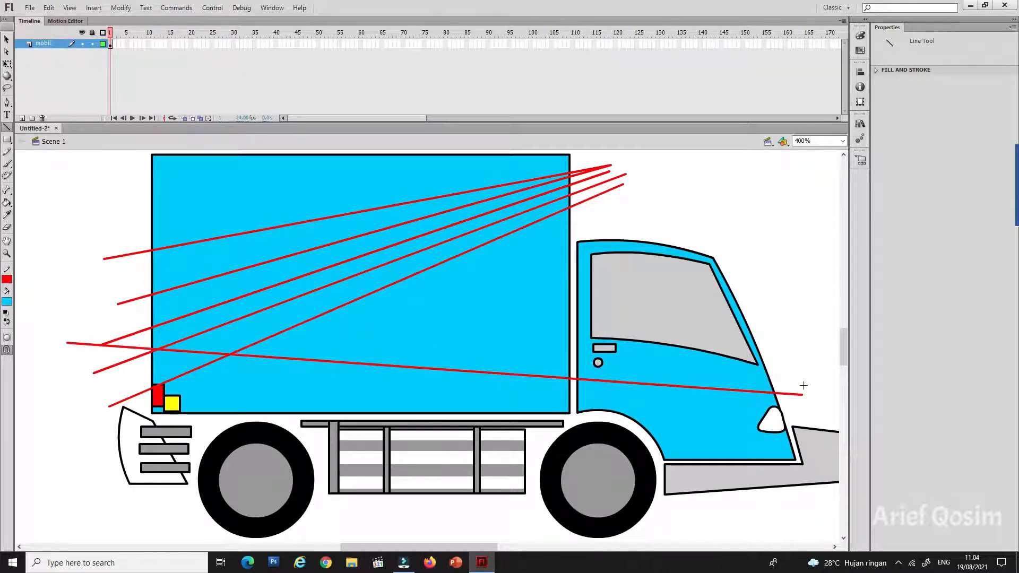
{"action": "left_click_drag", "start_coordinate": [805, 384], "coordinate": [109, 317]}
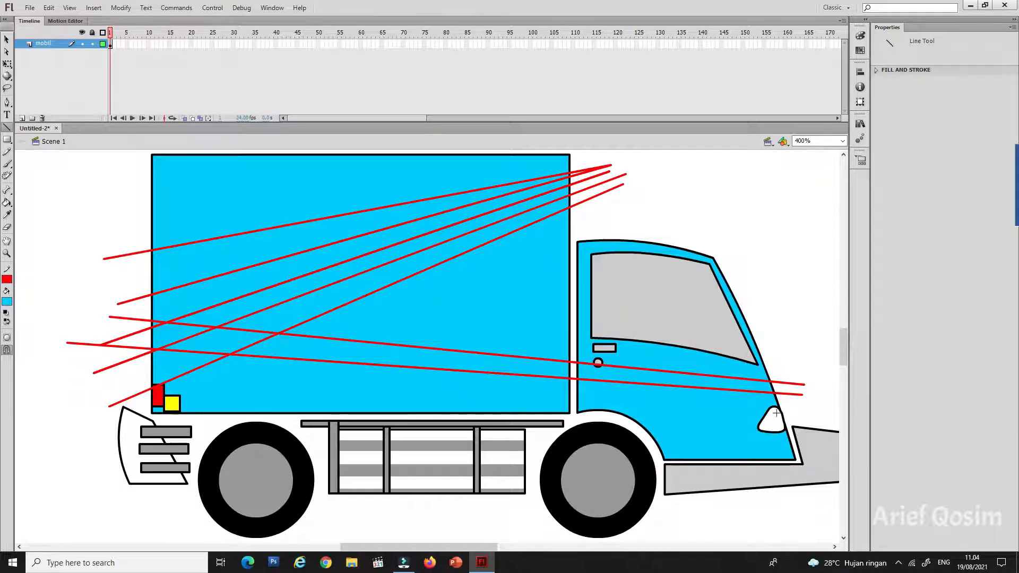
{"action": "left_click_drag", "start_coordinate": [821, 405], "coordinate": [94, 372]}
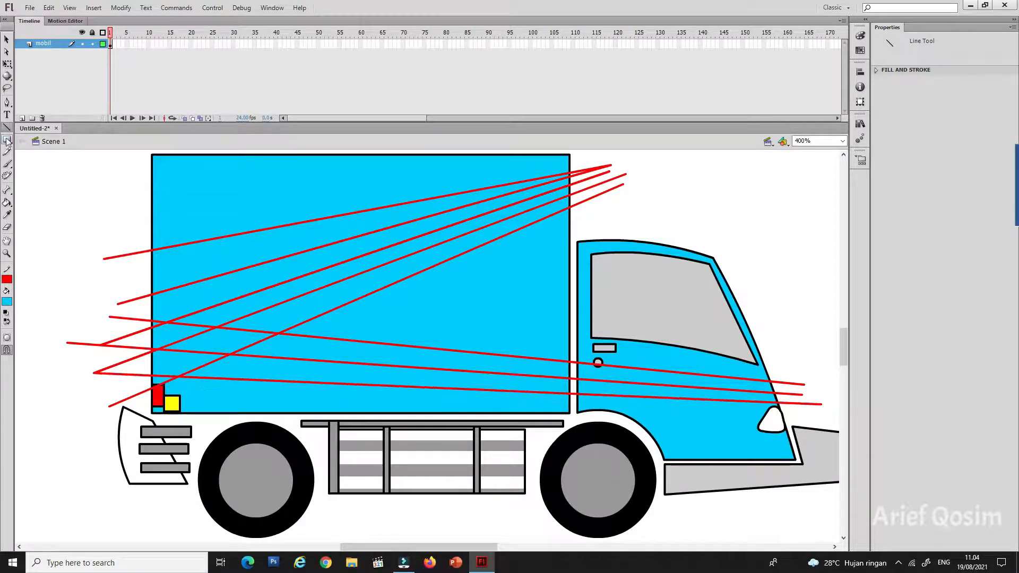
Step: Darken the two stripe bands on the cab, setting the upper band's brightness to 80% and the lower band's to 58%
{"action": "left_click", "coordinate": [6, 39]}
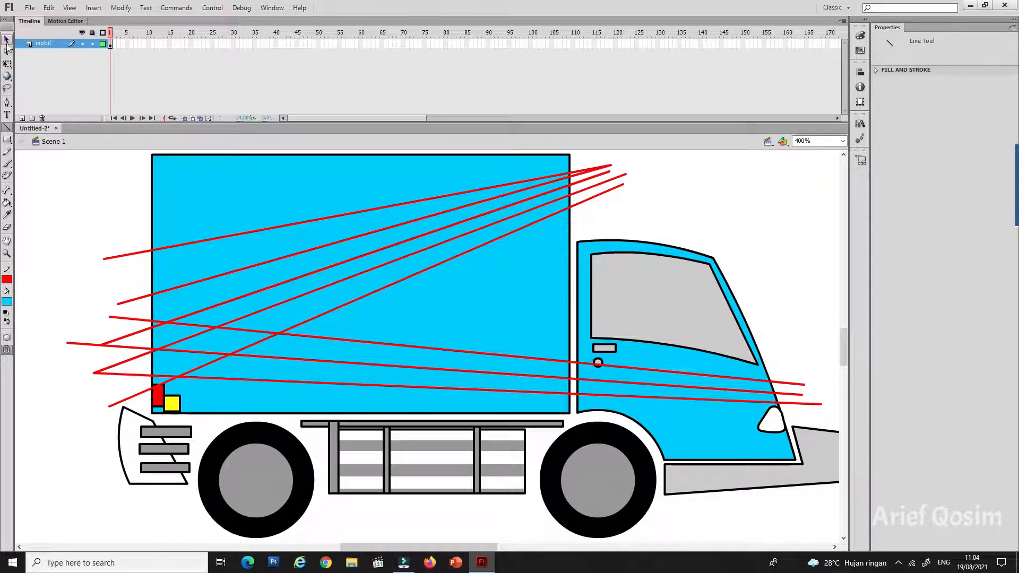
{"action": "left_click", "coordinate": [663, 379]}
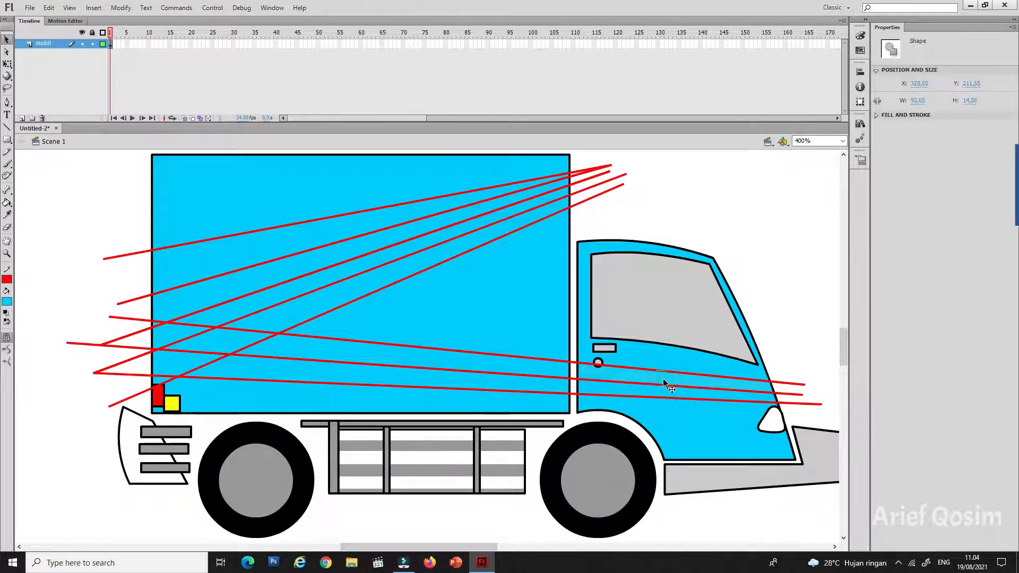
{"action": "left_click", "coordinate": [860, 35]}
{"action": "left_click", "coordinate": [817, 85]}
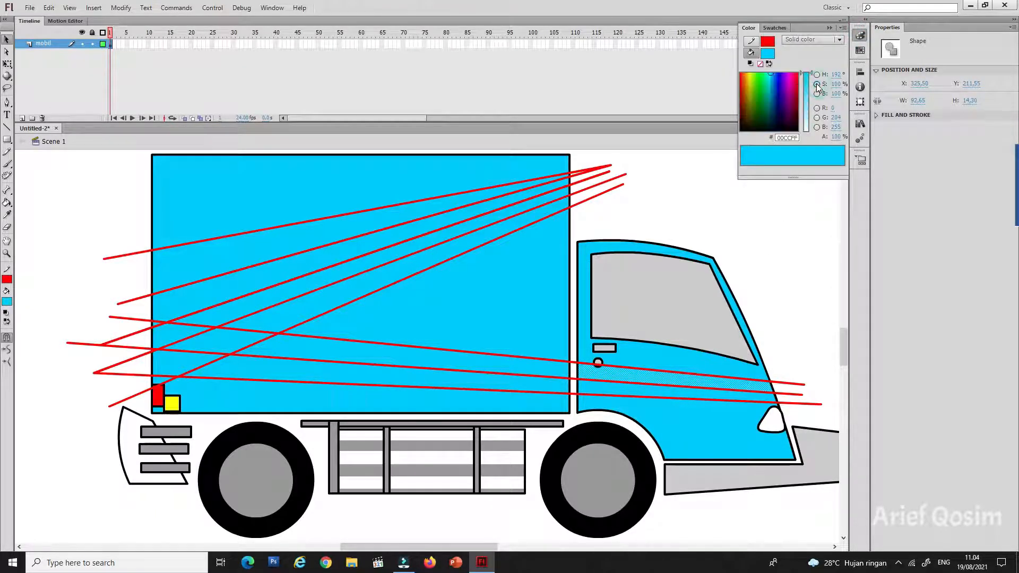
{"action": "left_click", "coordinate": [818, 94]}
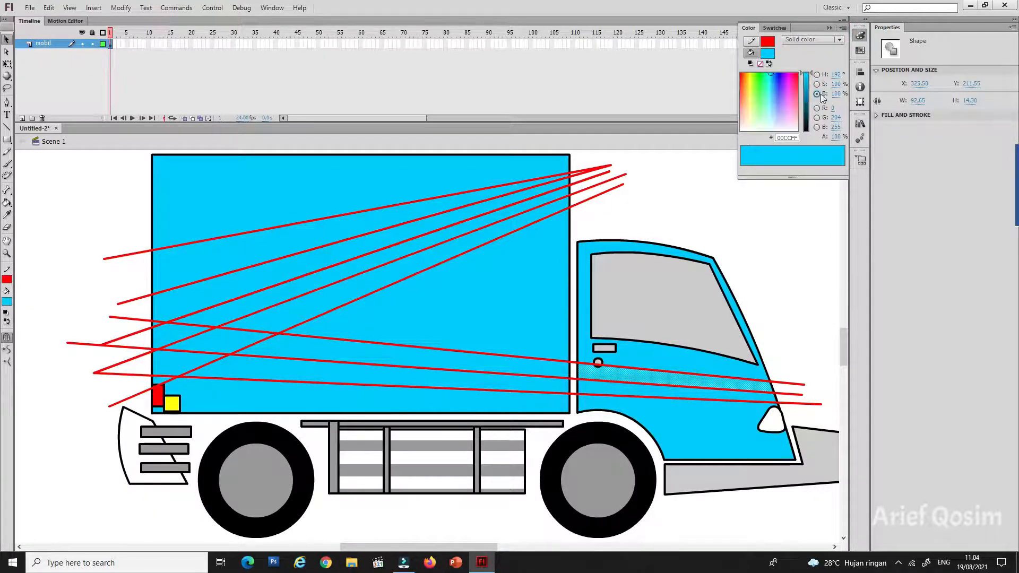
{"action": "left_click_drag", "start_coordinate": [814, 74], "coordinate": [813, 84]}
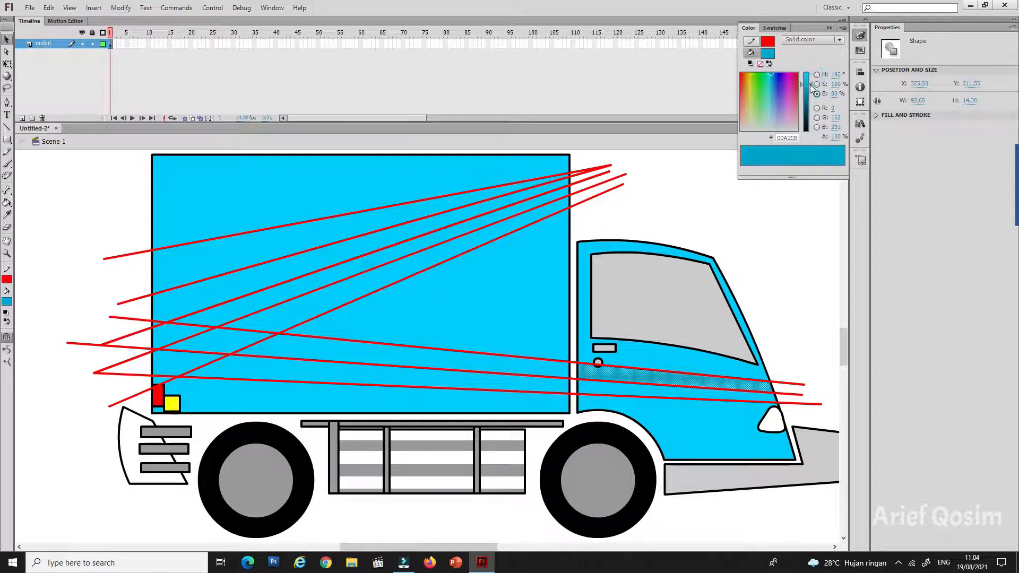
{"action": "left_click", "coordinate": [656, 393]}
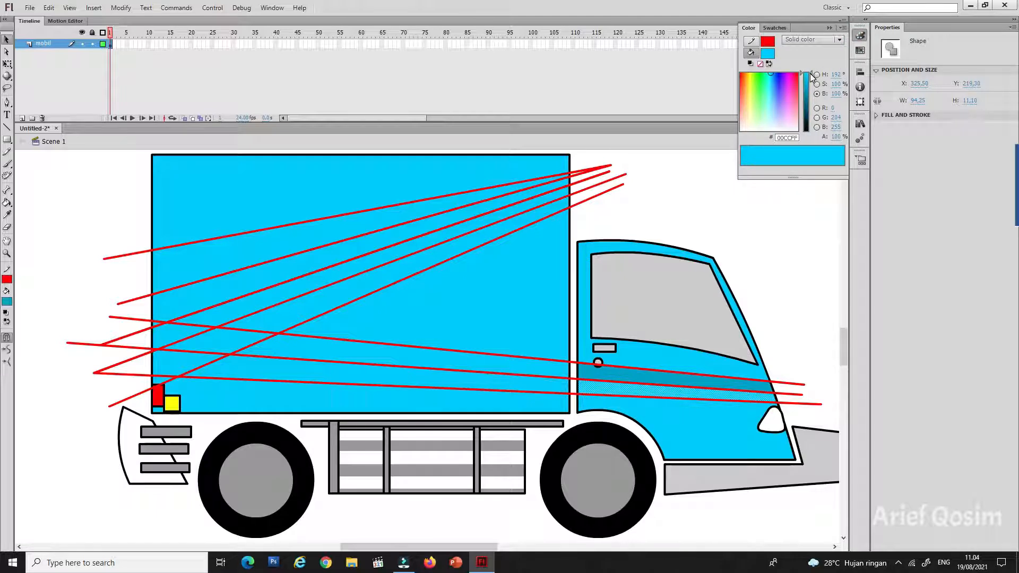
{"action": "left_click_drag", "start_coordinate": [810, 73], "coordinate": [811, 97]}
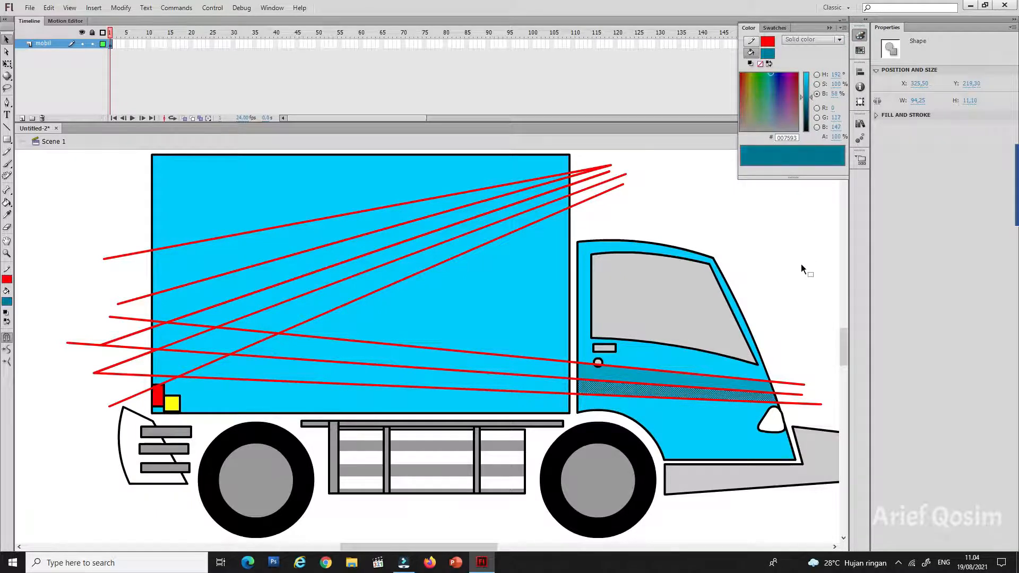
{"action": "left_click", "coordinate": [791, 276]}
Step: Darken the cargo box's two lower stripe bands, setting the lower band to 66% brightness and the upper band to a lighter shade
{"action": "left_click", "coordinate": [545, 387]}
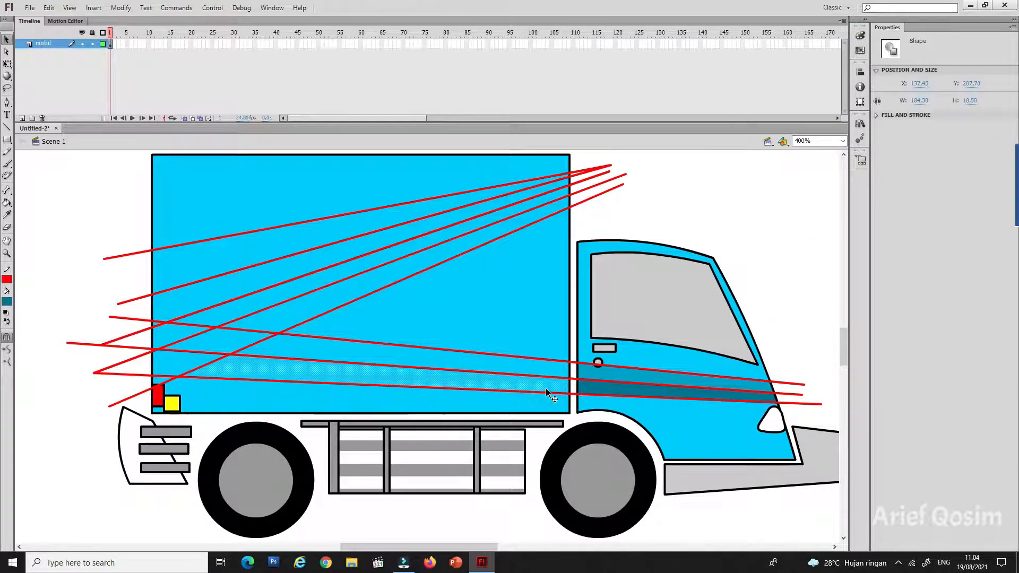
{"action": "left_click", "coordinate": [860, 36]}
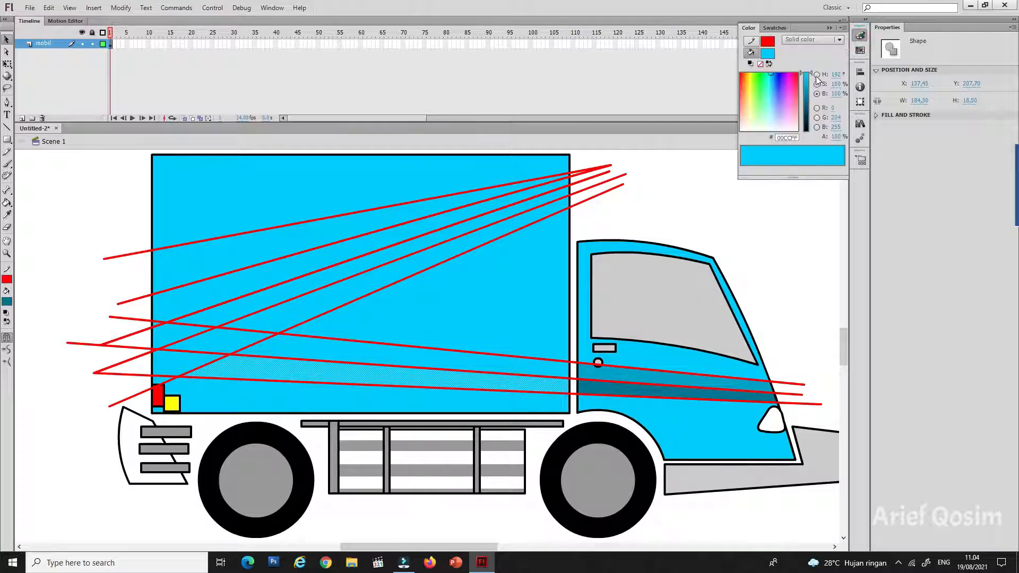
{"action": "left_click_drag", "start_coordinate": [811, 74], "coordinate": [815, 95]}
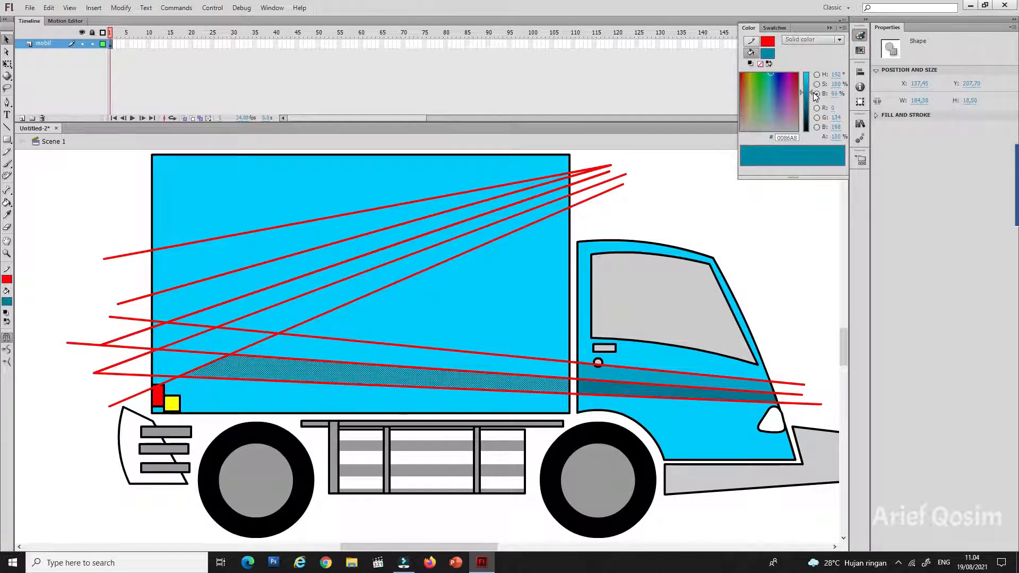
{"action": "left_click", "coordinate": [515, 367]}
{"action": "left_click", "coordinate": [515, 365]}
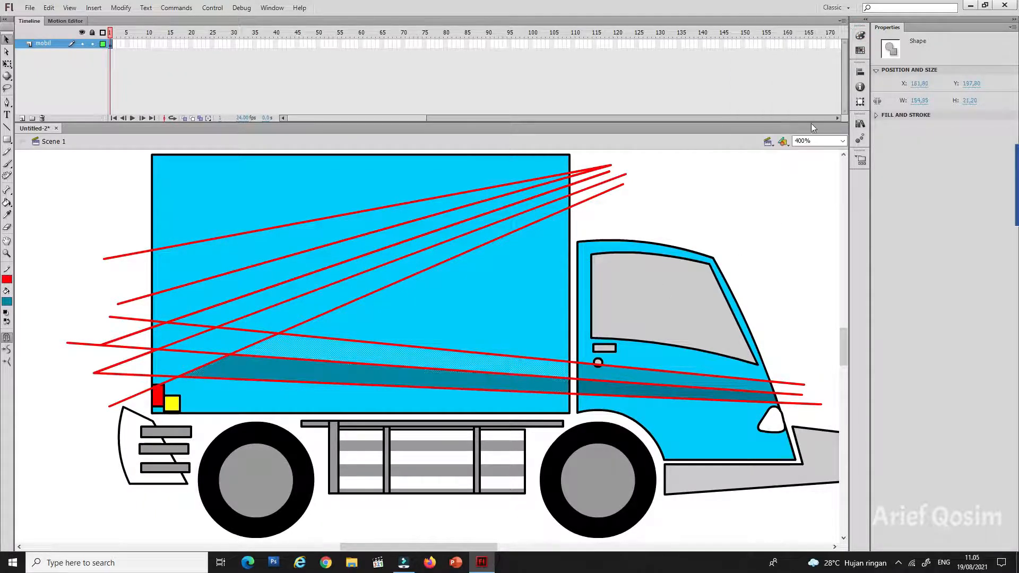
{"action": "left_click", "coordinate": [860, 37]}
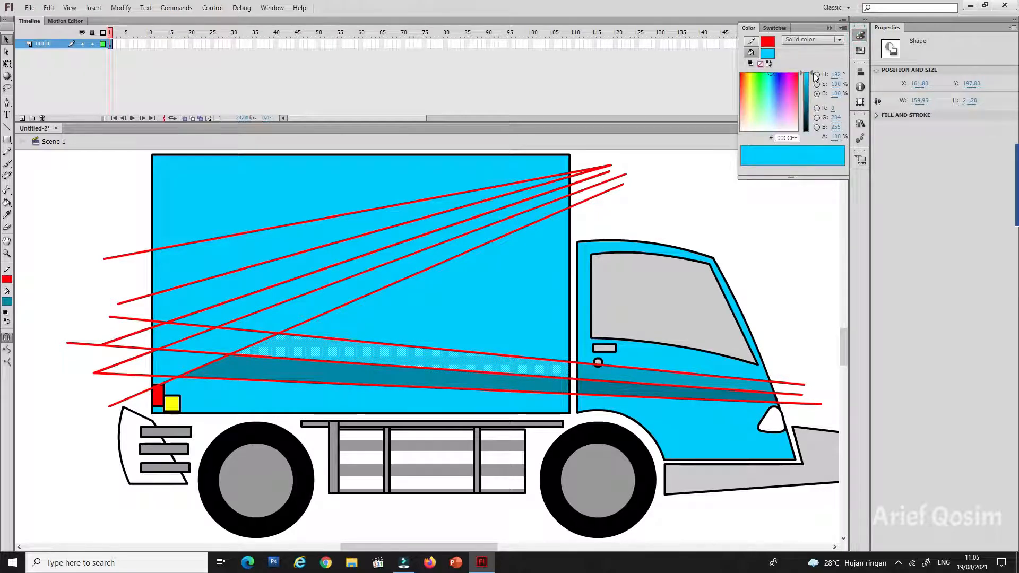
{"action": "left_click_drag", "start_coordinate": [812, 74], "coordinate": [808, 83]}
{"action": "left_click", "coordinate": [799, 270]}
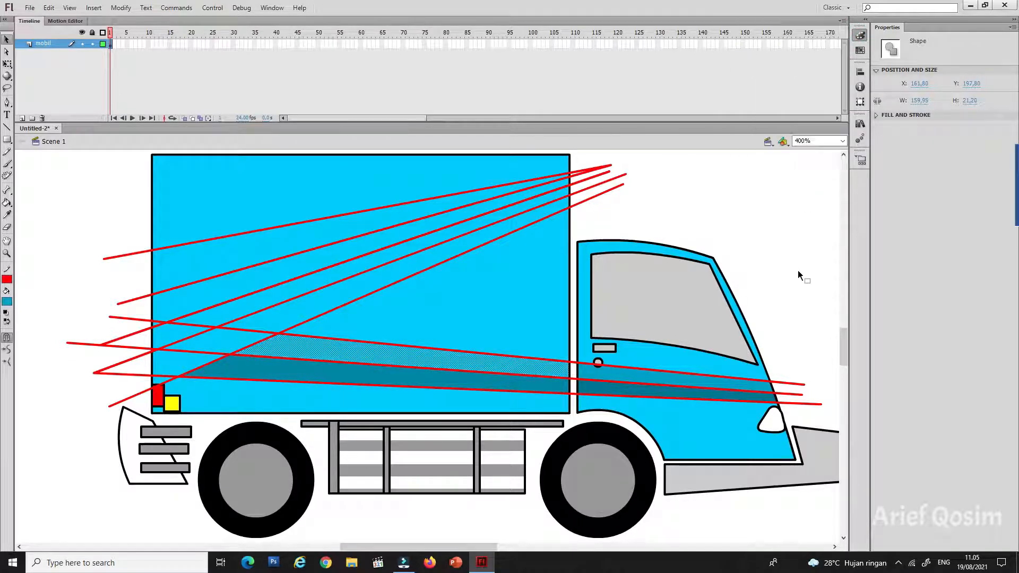
Step: Fill the cargo box's lowest diagonal band, above the dark blue stripes, with yellow
{"action": "left_click", "coordinate": [320, 308]}
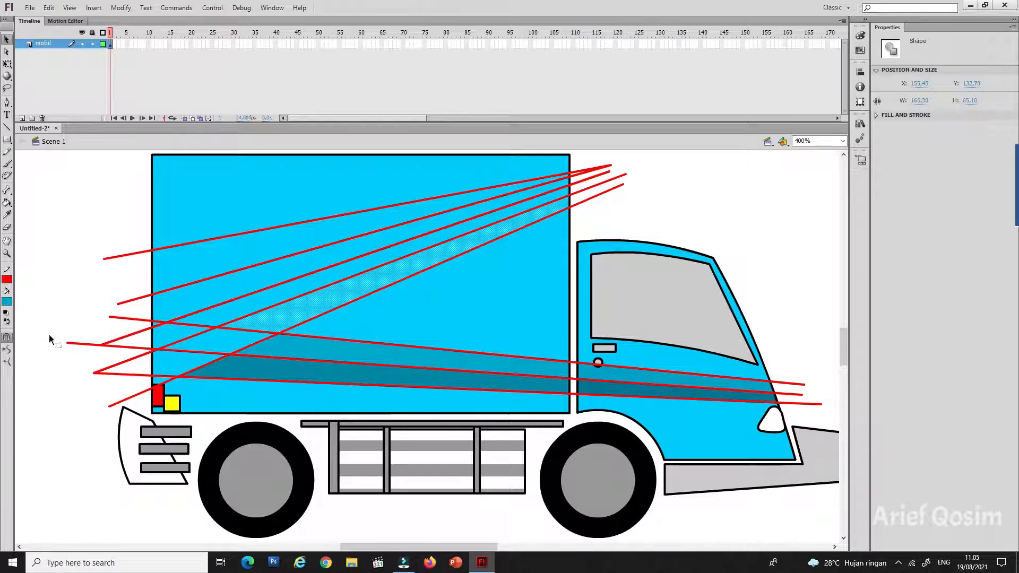
{"action": "left_click", "coordinate": [6, 301]}
{"action": "left_click", "coordinate": [17, 392]}
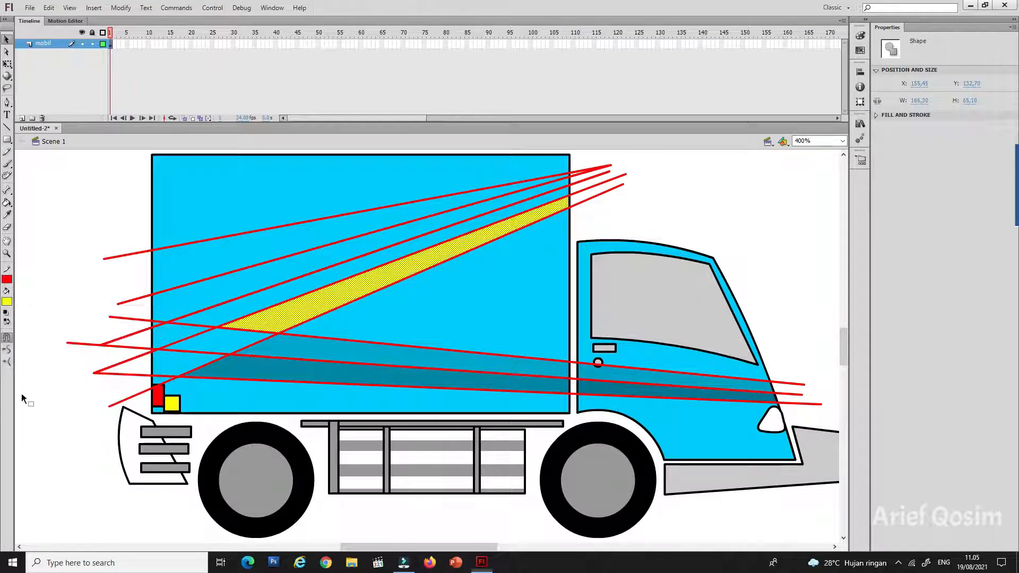
Step: Fill the three diagonal bands above the cargo box's yellow band with blue, red and bright green, working upward
{"action": "left_click", "coordinate": [146, 326]}
{"action": "left_click", "coordinate": [7, 302]}
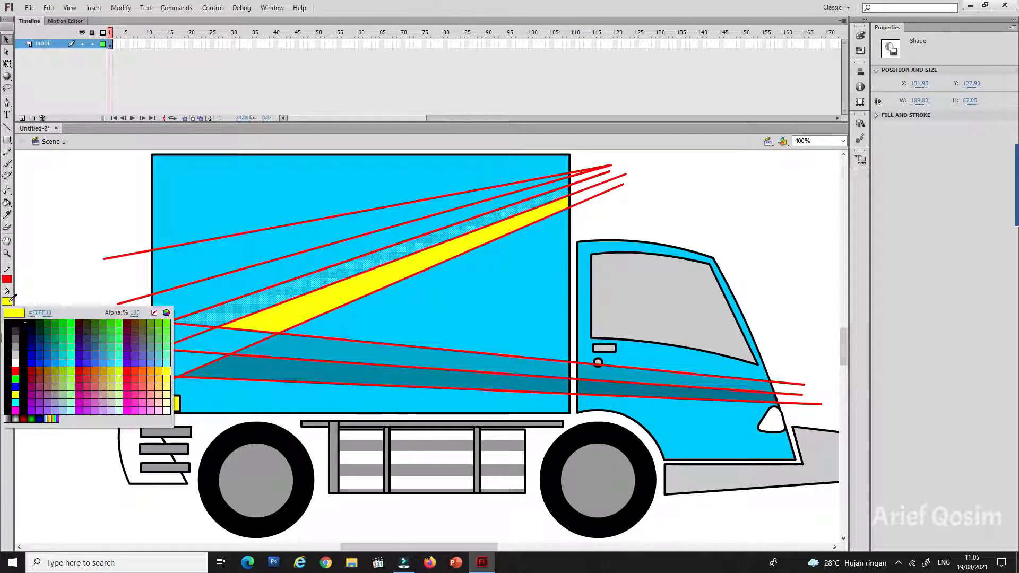
{"action": "left_click", "coordinate": [50, 363]}
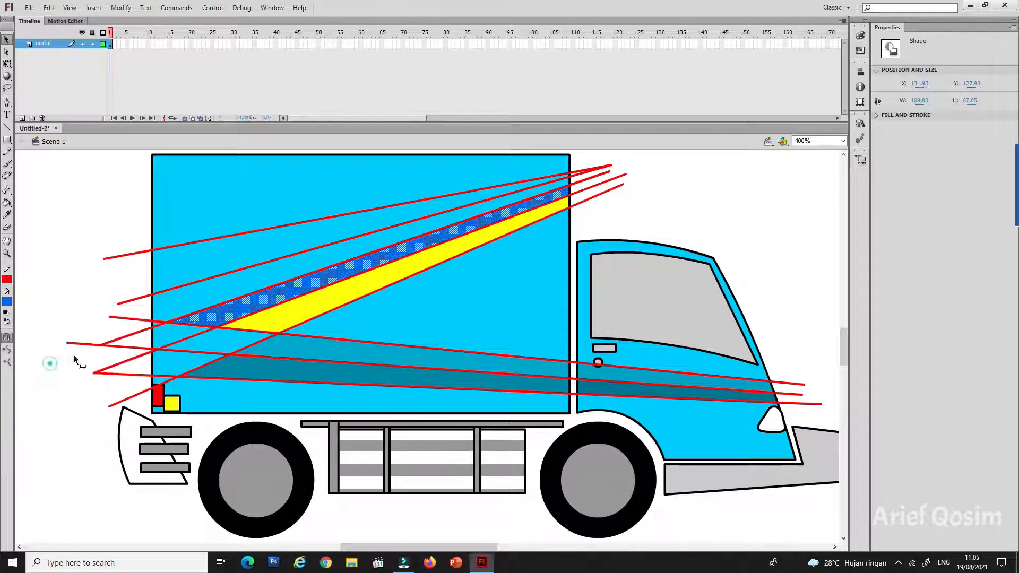
{"action": "left_click", "coordinate": [239, 293]}
{"action": "left_click", "coordinate": [7, 302]}
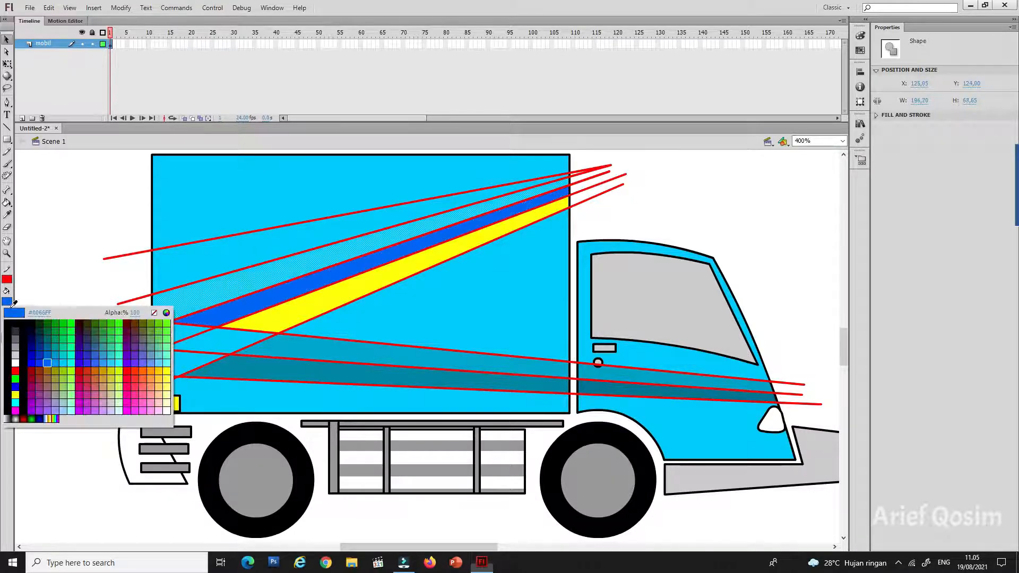
{"action": "left_click", "coordinate": [15, 370]}
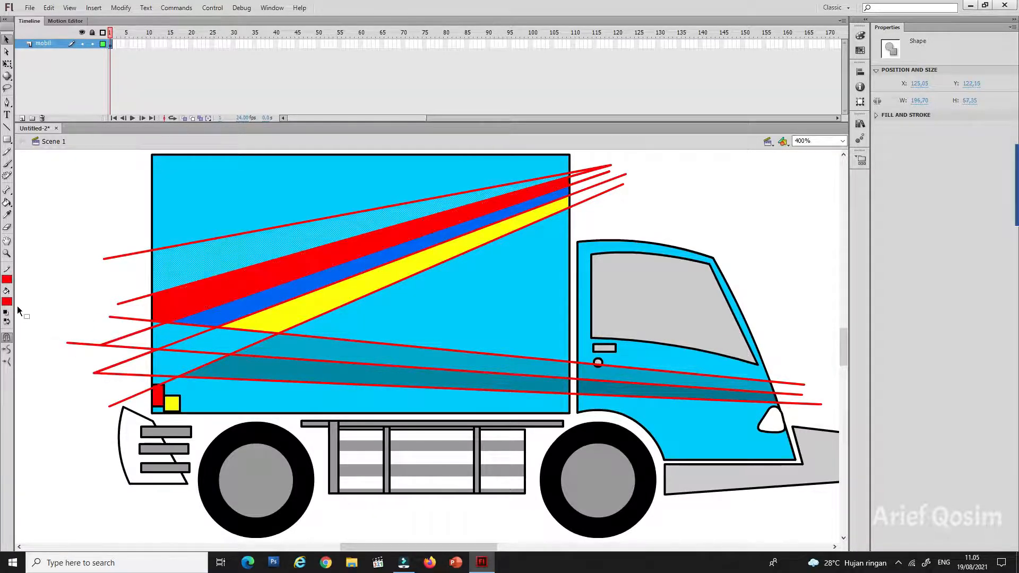
{"action": "left_click", "coordinate": [8, 302]}
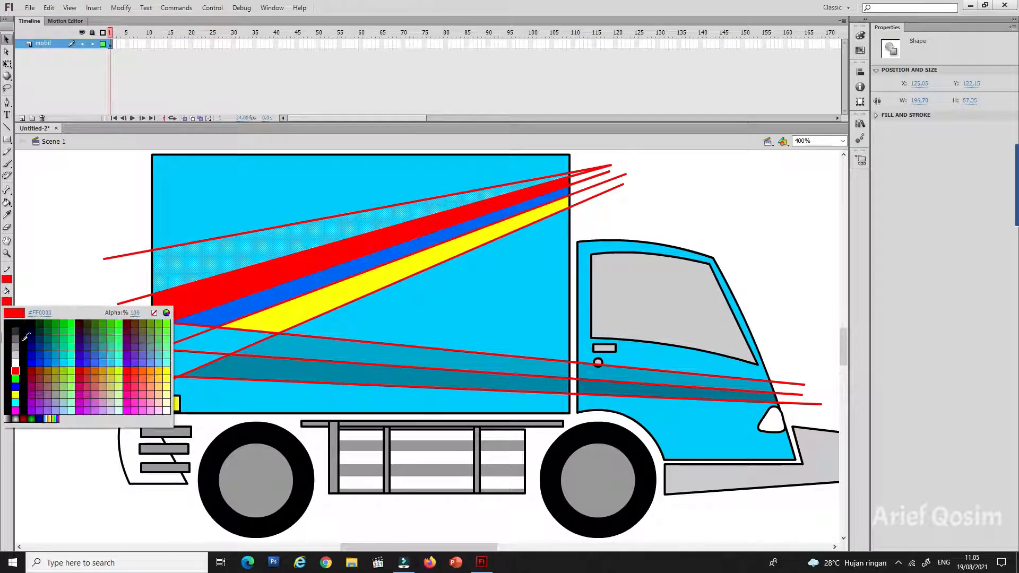
{"action": "left_click", "coordinate": [17, 379]}
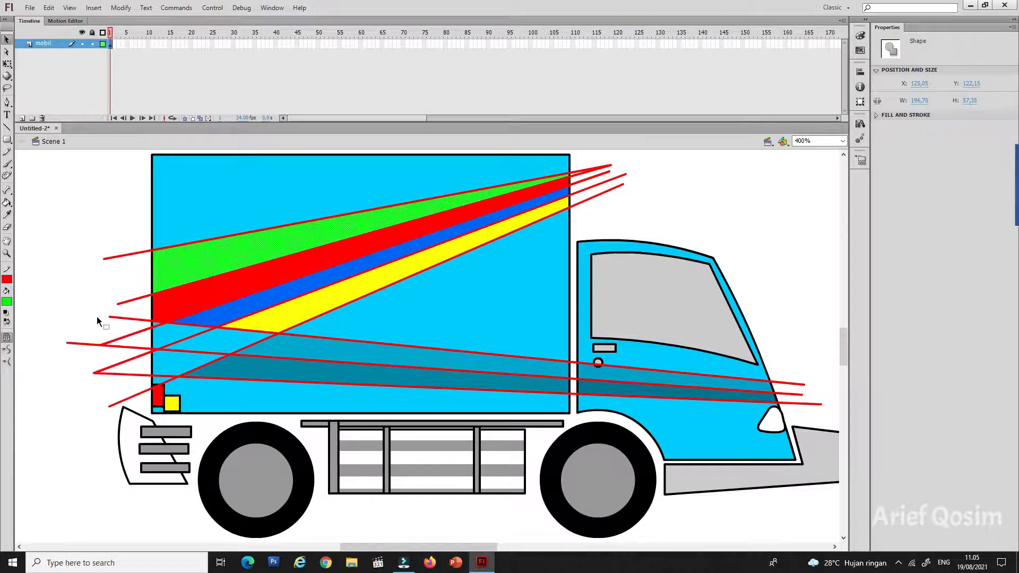
Step: Color the three overlapping stripe areas at the cargo box's rear orange-red, pink and magenta
{"action": "left_click", "coordinate": [232, 349]}
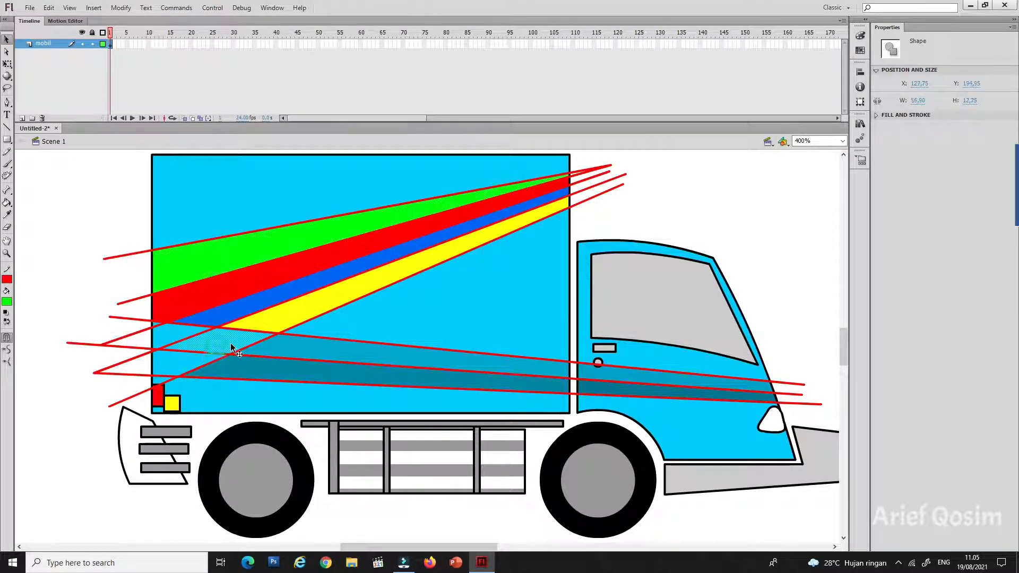
{"action": "left_click", "coordinate": [8, 302]}
{"action": "left_click", "coordinate": [138, 366]}
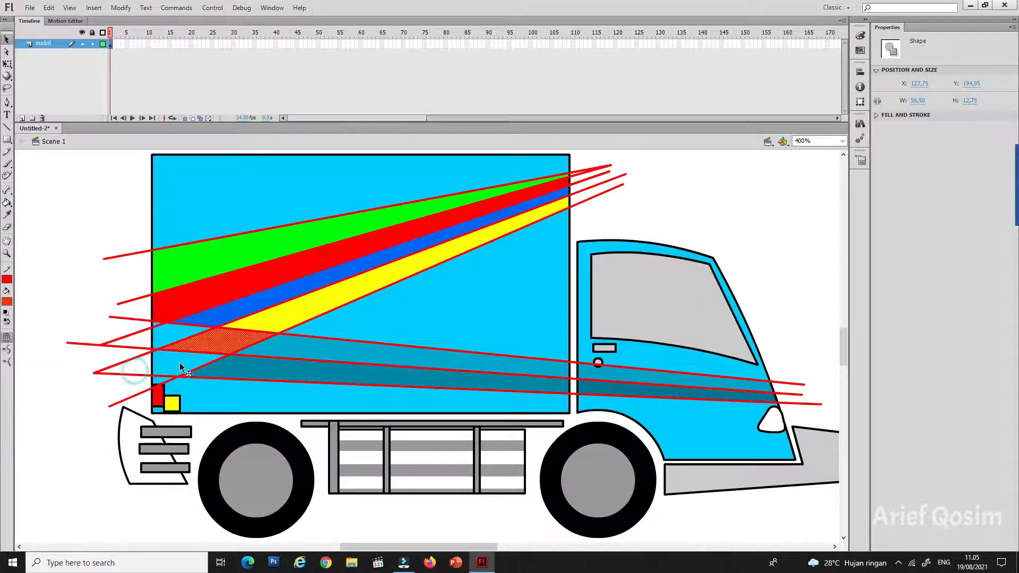
{"action": "left_click", "coordinate": [7, 301]}
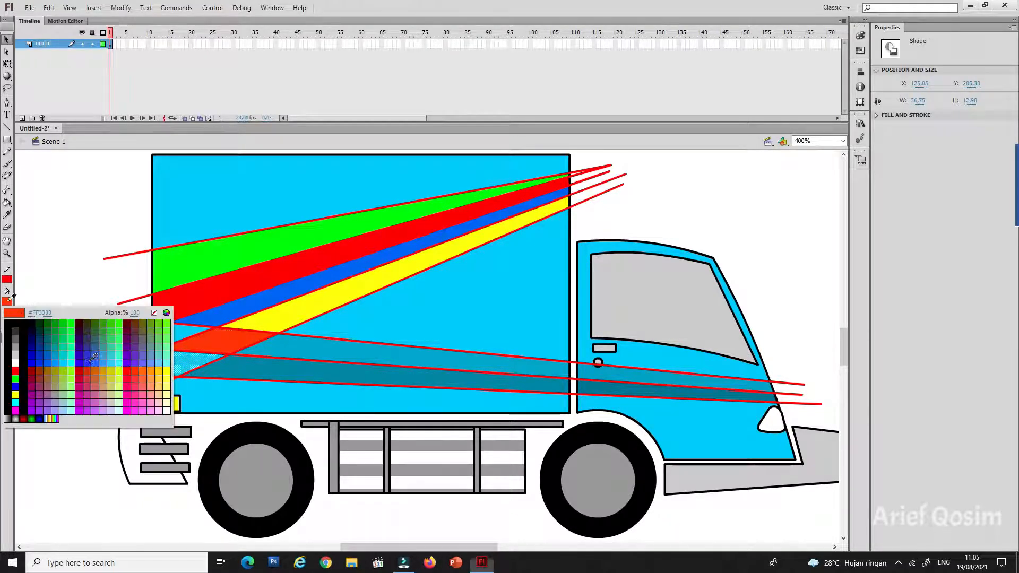
{"action": "left_click", "coordinate": [127, 379]}
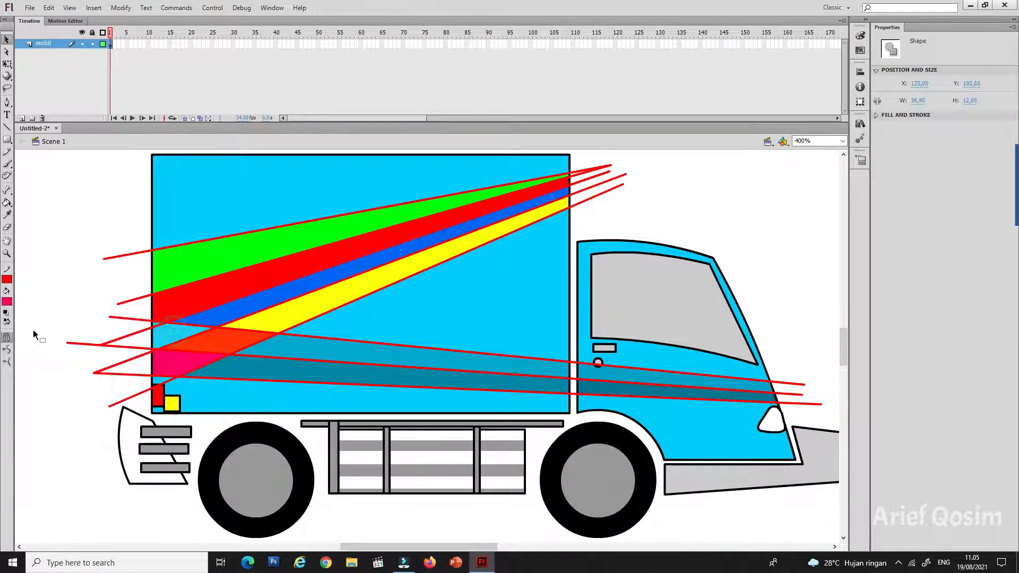
{"action": "left_click", "coordinate": [7, 302]}
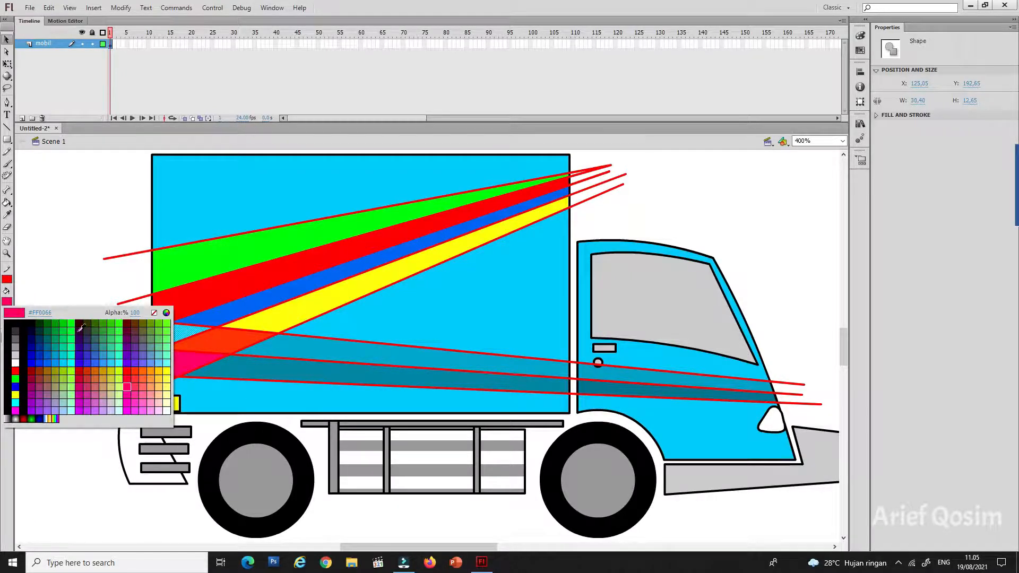
{"action": "left_click", "coordinate": [130, 408]}
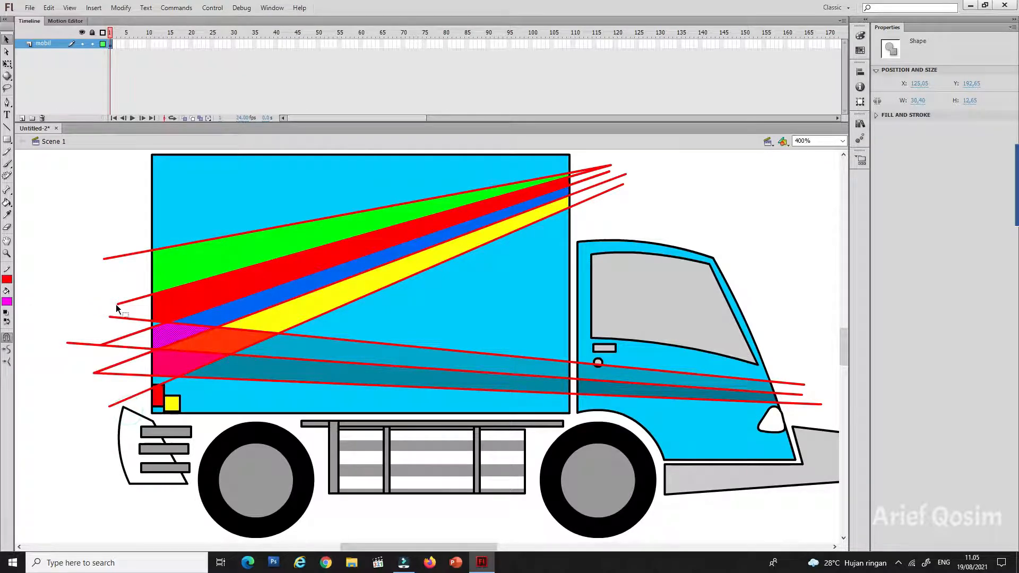
{"action": "left_click", "coordinate": [84, 248]}
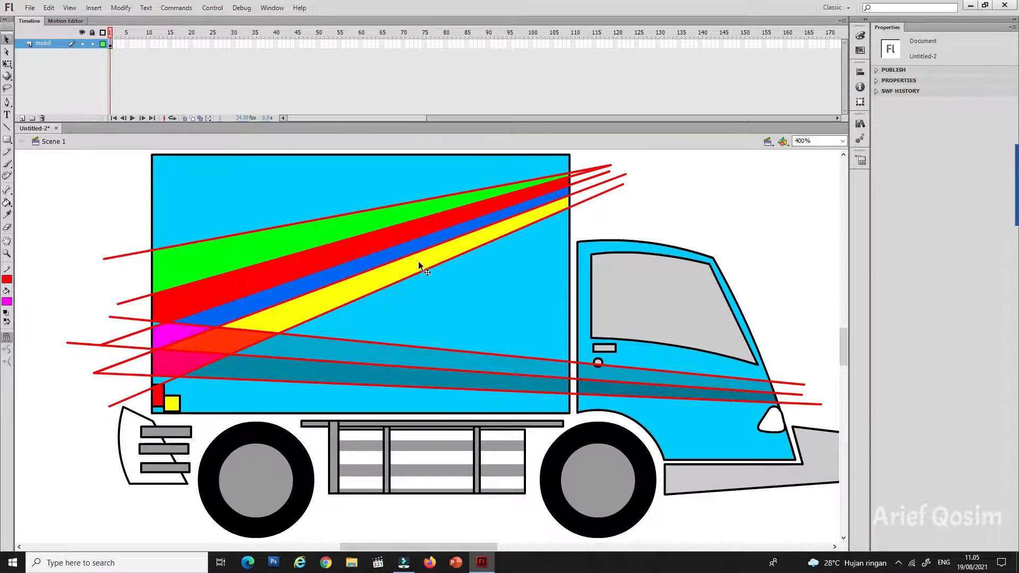
Step: Draw two steep red lines crossing the stripe guide lines, then delete the whole connected set of red lines
{"action": "left_click", "coordinate": [8, 128]}
{"action": "mouse_move", "coordinate": [427, 160]}
{"action": "left_mouse_down"}
{"action": "mouse_move", "coordinate": [406, 318]}
{"action": "mouse_move", "coordinate": [381, 410]}
{"action": "left_mouse_up"}
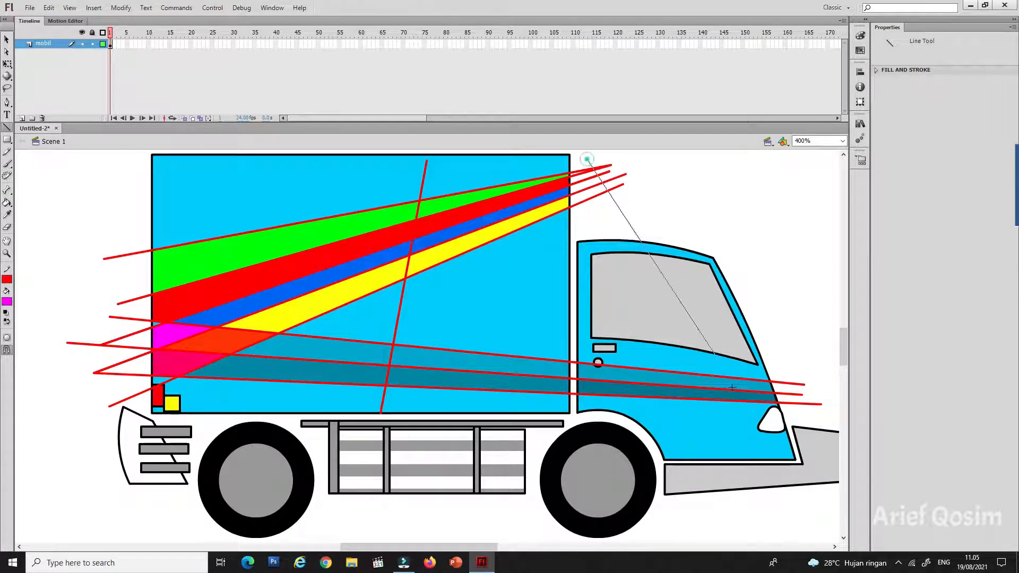
{"action": "left_click_drag", "start_coordinate": [587, 159], "coordinate": [743, 431]}
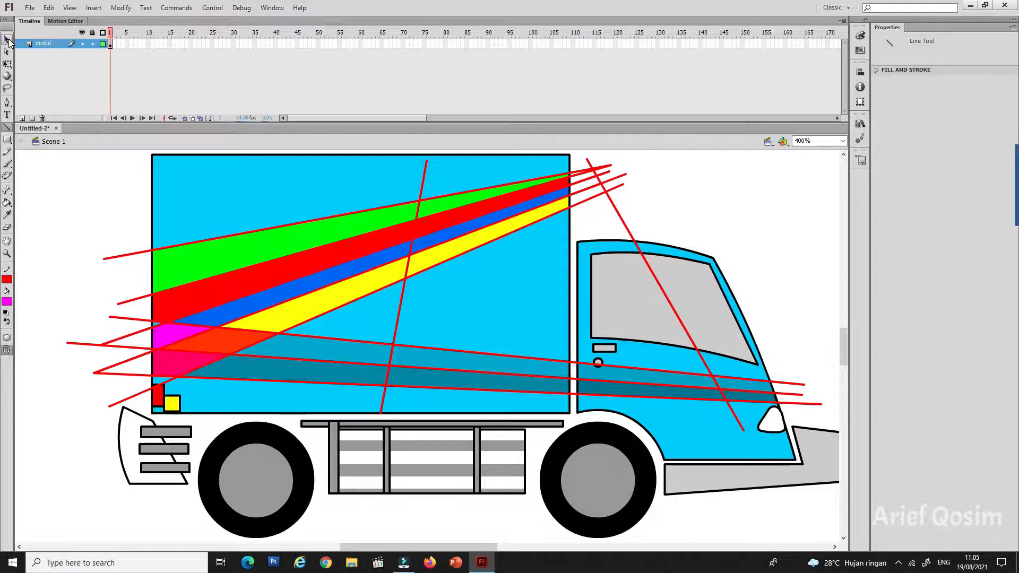
{"action": "left_click", "coordinate": [7, 39]}
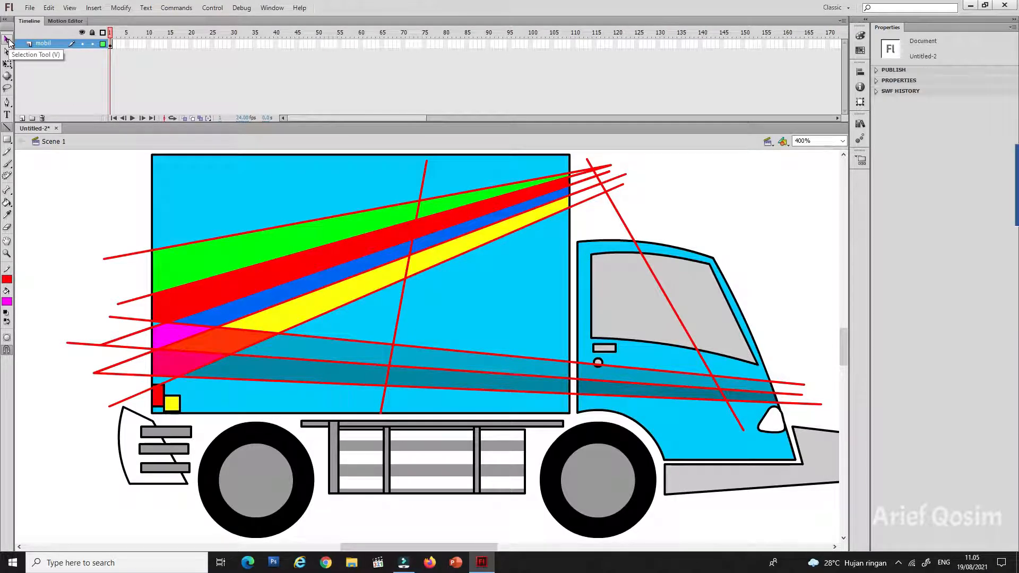
{"action": "double_click", "coordinate": [615, 206]}
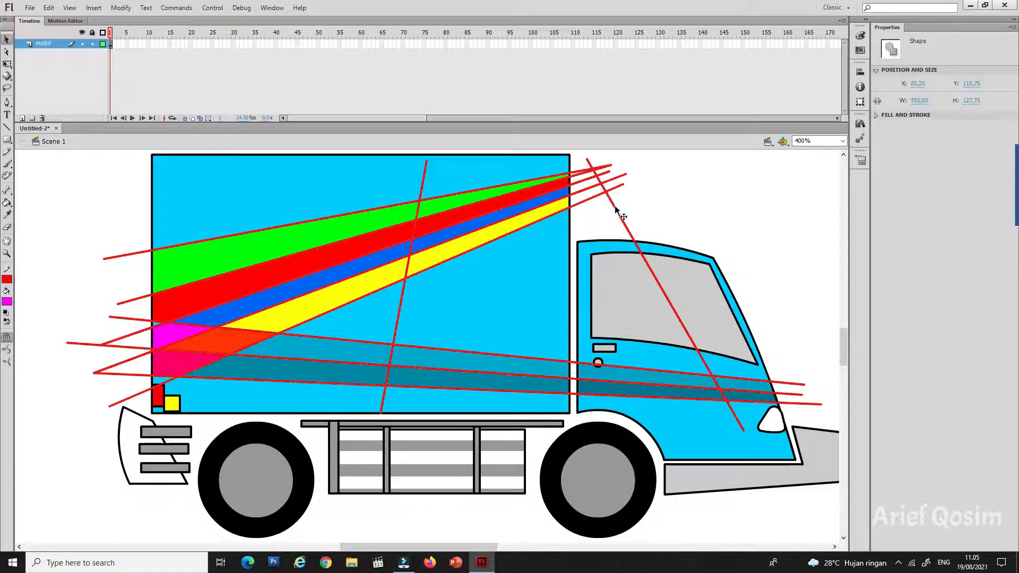
{"action": "key", "text": "Delete"}
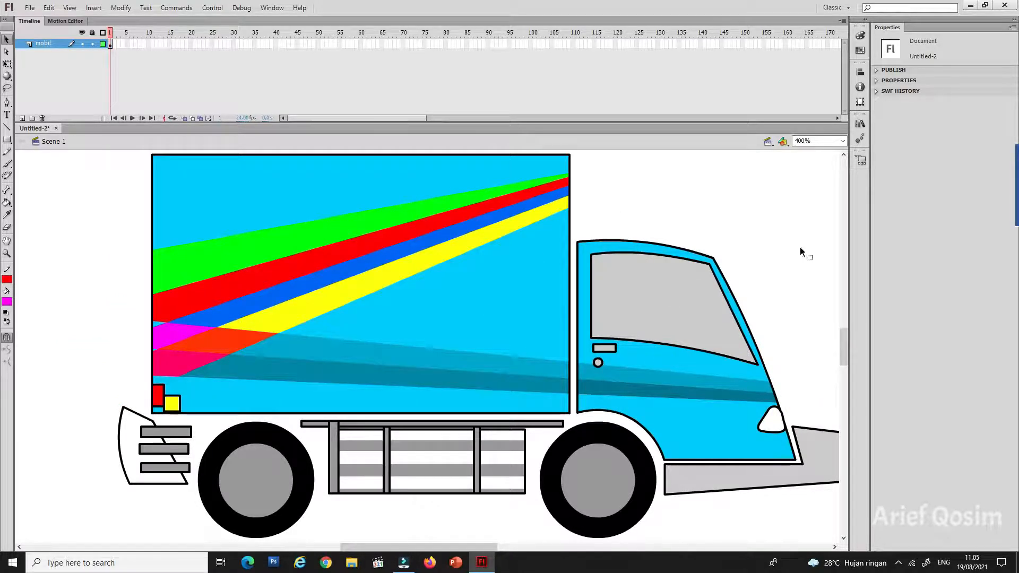
Step: Fit the stage in the window and convert the entire truck drawing into a movie clip symbol named Mobil
{"action": "left_click", "coordinate": [842, 141]}
{"action": "left_click", "coordinate": [812, 150]}
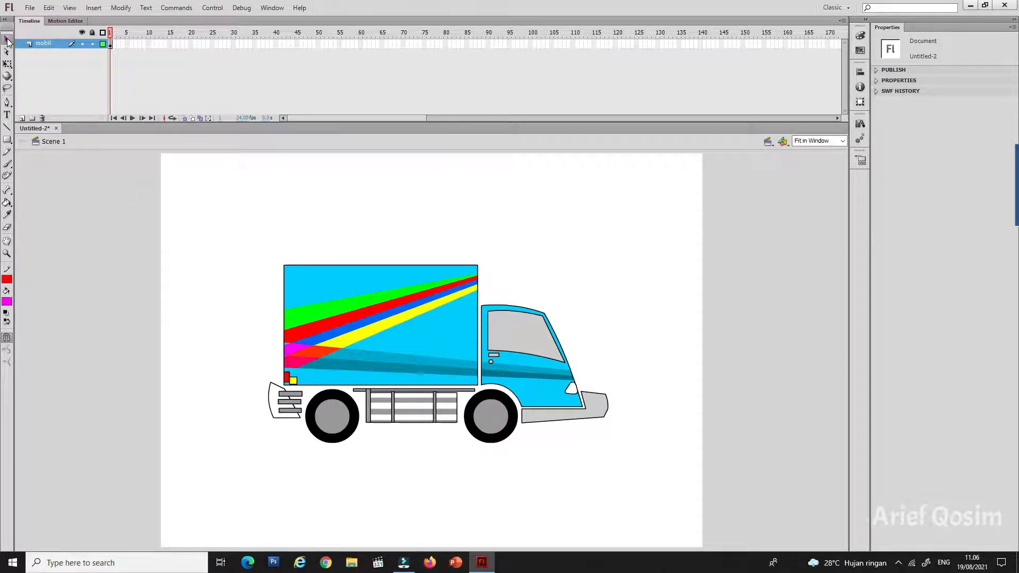
{"action": "left_click_drag", "start_coordinate": [221, 208], "coordinate": [640, 481]}
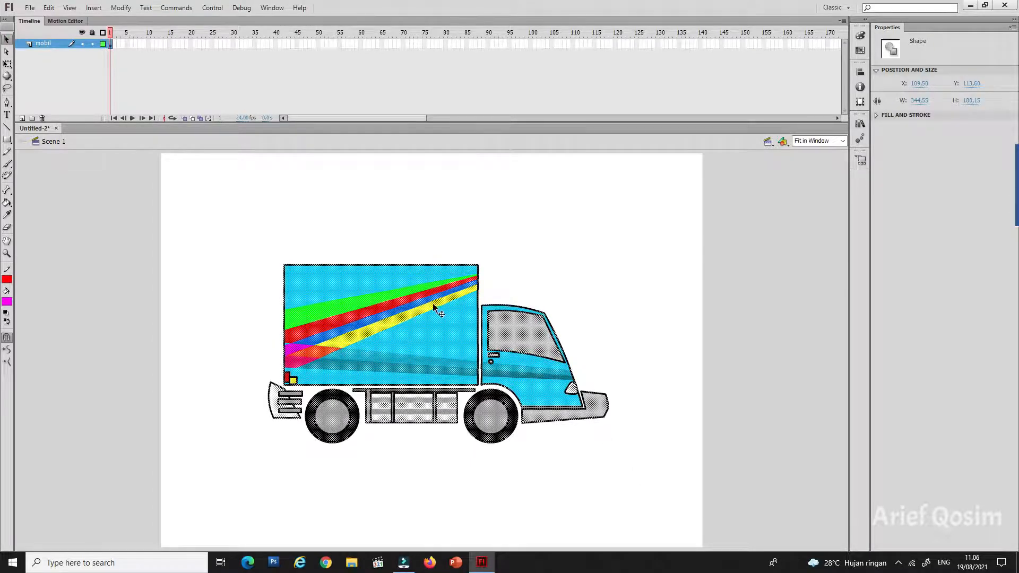
{"action": "right_click", "coordinate": [445, 321]}
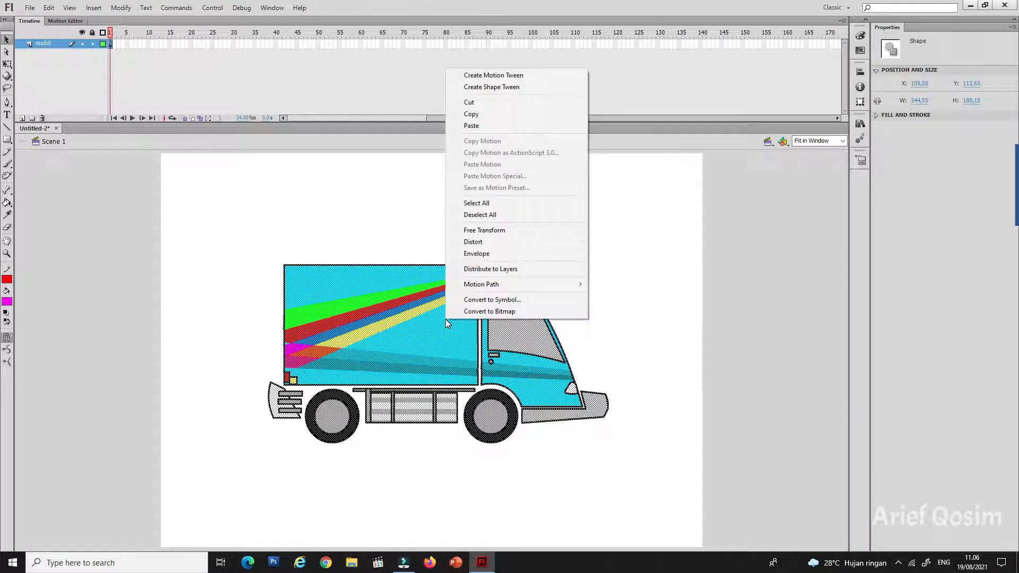
{"action": "left_click", "coordinate": [508, 304]}
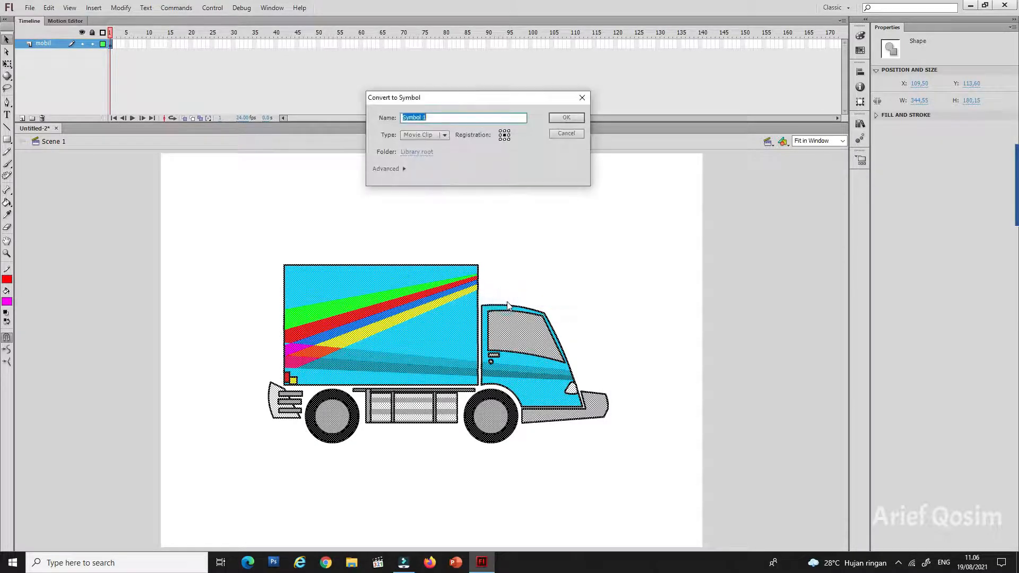
{"action": "type", "text": "Mobil"}
{"action": "left_click", "coordinate": [560, 118]}
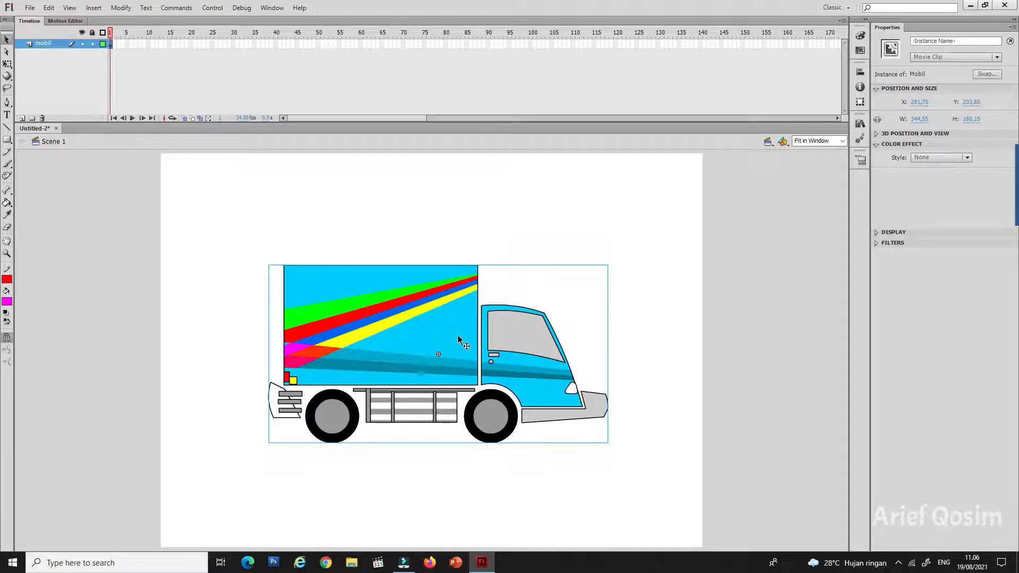
Step: Move the truck slightly up and forward, and scale it down to about 129 by 67 with Free Transform
{"action": "left_click_drag", "start_coordinate": [454, 321], "coordinate": [471, 291]}
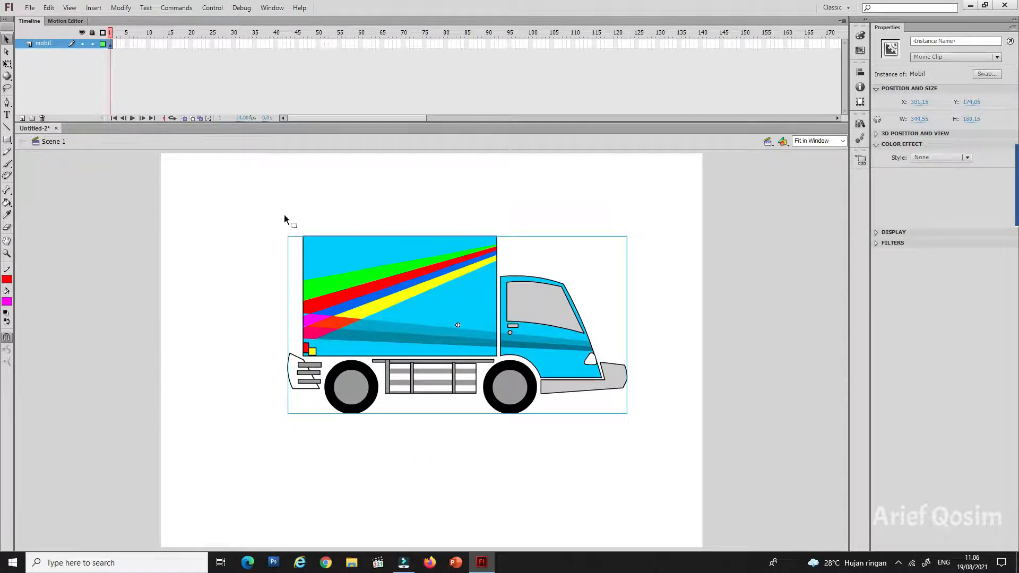
{"action": "left_click", "coordinate": [7, 64]}
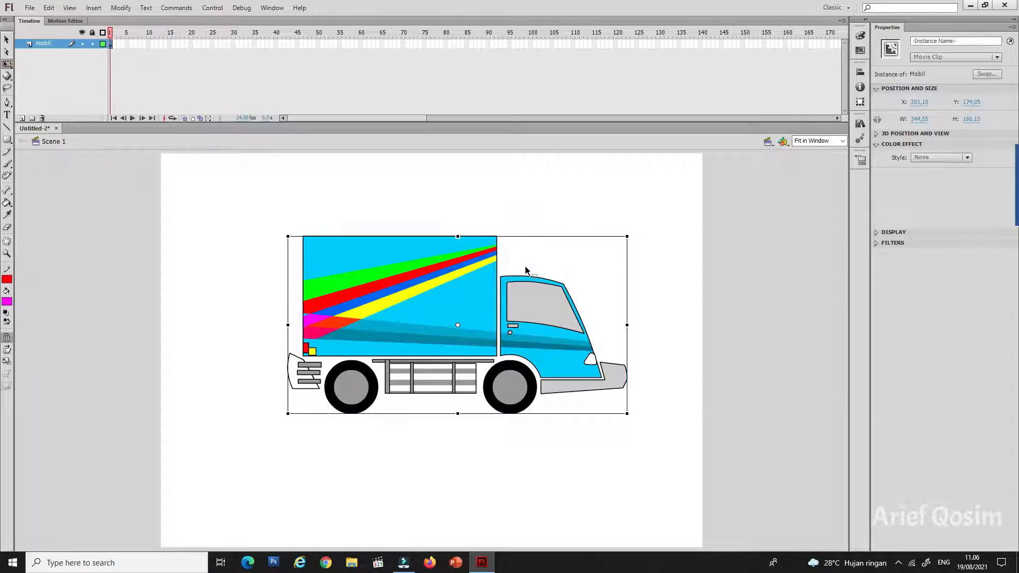
{"action": "left_click", "coordinate": [7, 66]}
{"action": "left_click", "coordinate": [43, 66]}
{"action": "left_click_drag", "start_coordinate": [629, 235], "coordinate": [519, 293]}
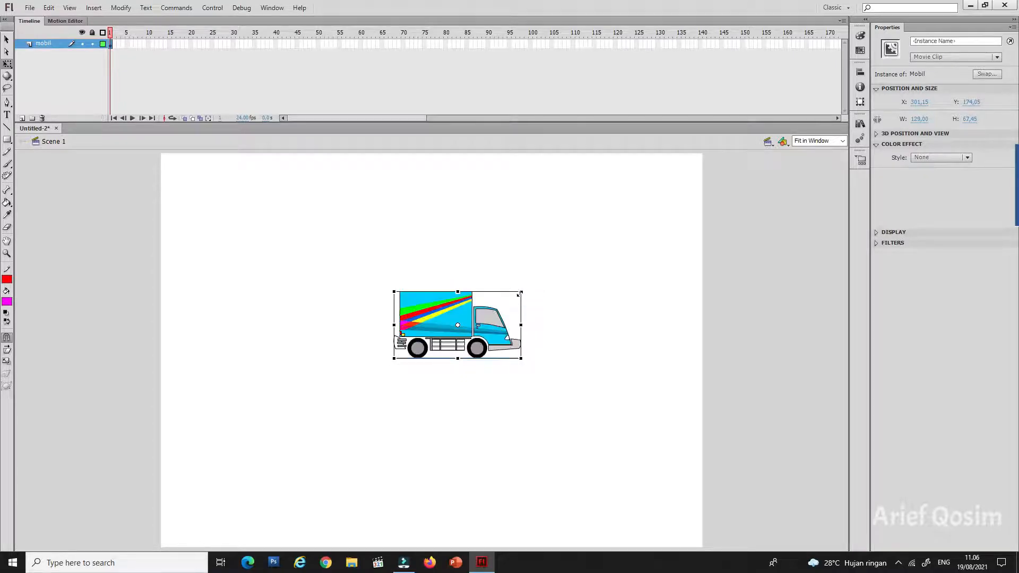
Step: Move the truck just outside the stage's left edge, at about X -71 and Y 227
{"action": "left_click", "coordinate": [7, 40]}
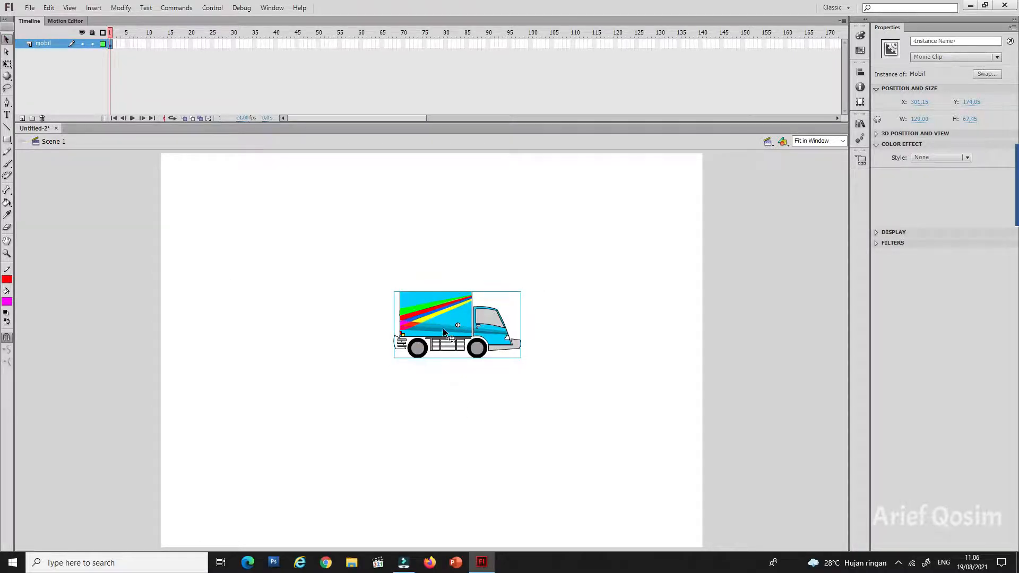
{"action": "left_click_drag", "start_coordinate": [444, 332], "coordinate": [217, 379]}
{"action": "left_click_drag", "start_coordinate": [94, 371], "coordinate": [83, 366]}
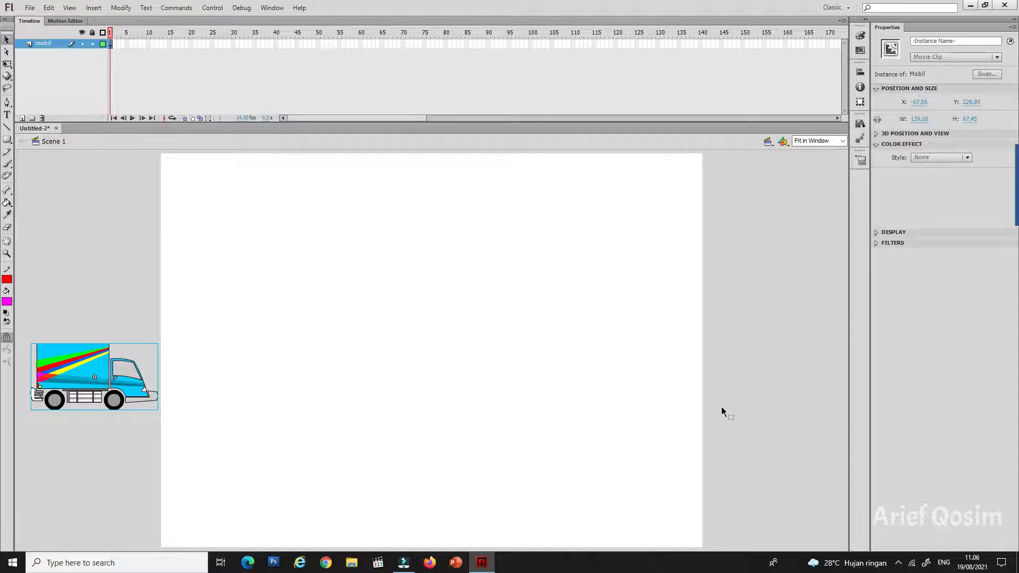
{"action": "left_click_drag", "start_coordinate": [102, 362], "coordinate": [97, 366]}
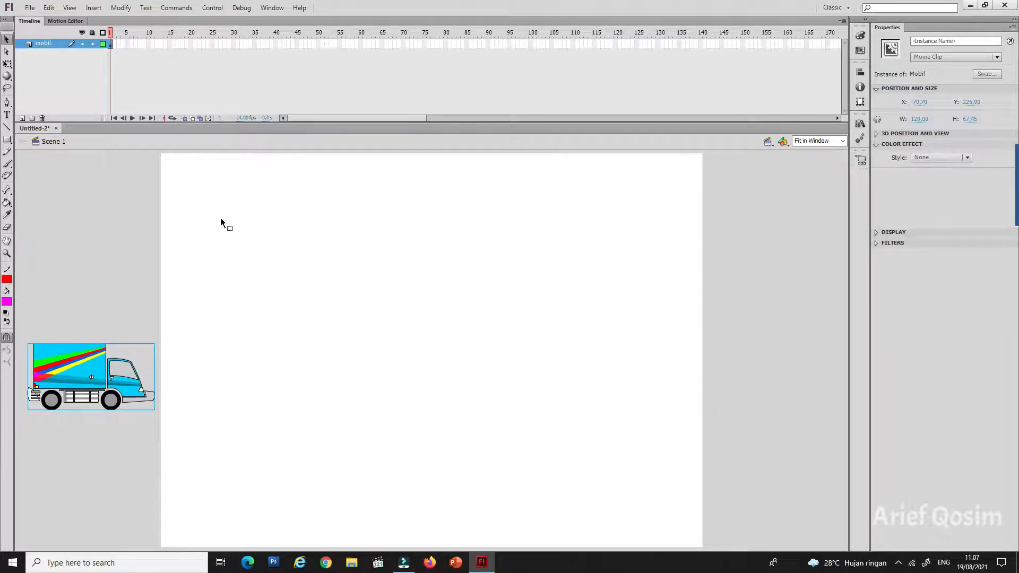
Step: Create a classic tween on frame 1 of layer mobil, and undo a trial move of the truck across the stage
{"action": "right_click", "coordinate": [110, 44]}
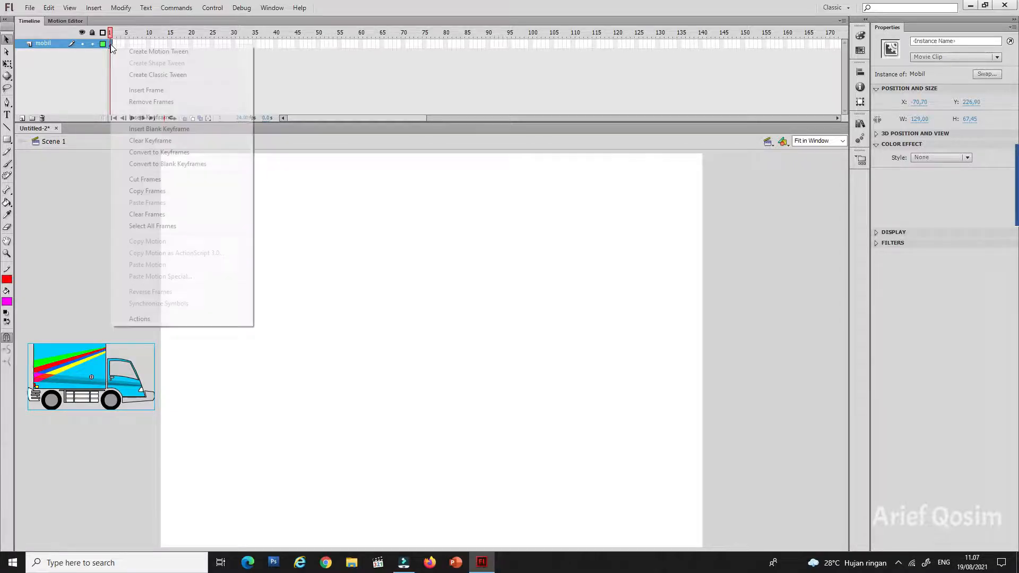
{"action": "left_click", "coordinate": [165, 80]}
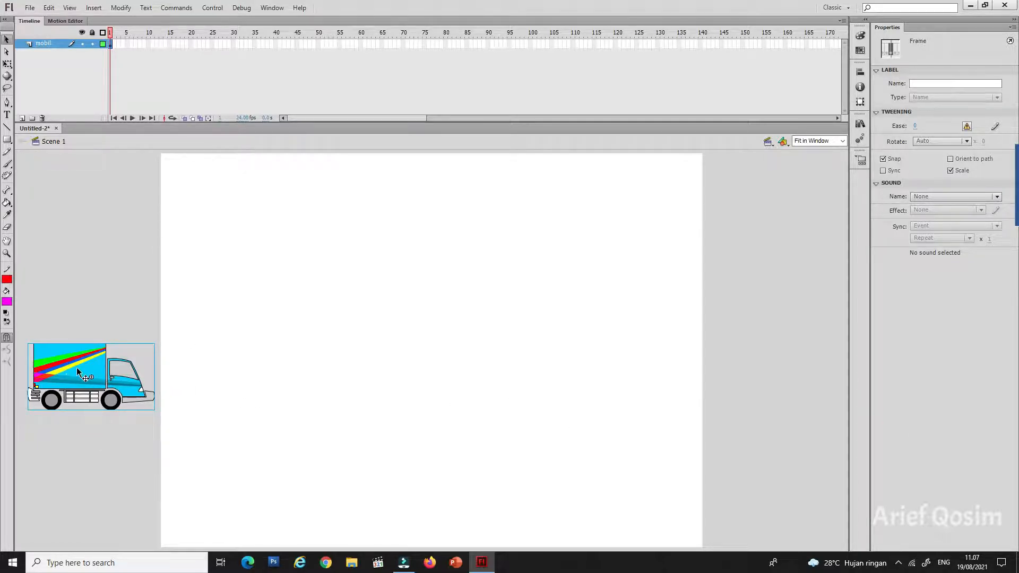
{"action": "left_click_drag", "start_coordinate": [76, 372], "coordinate": [775, 391]}
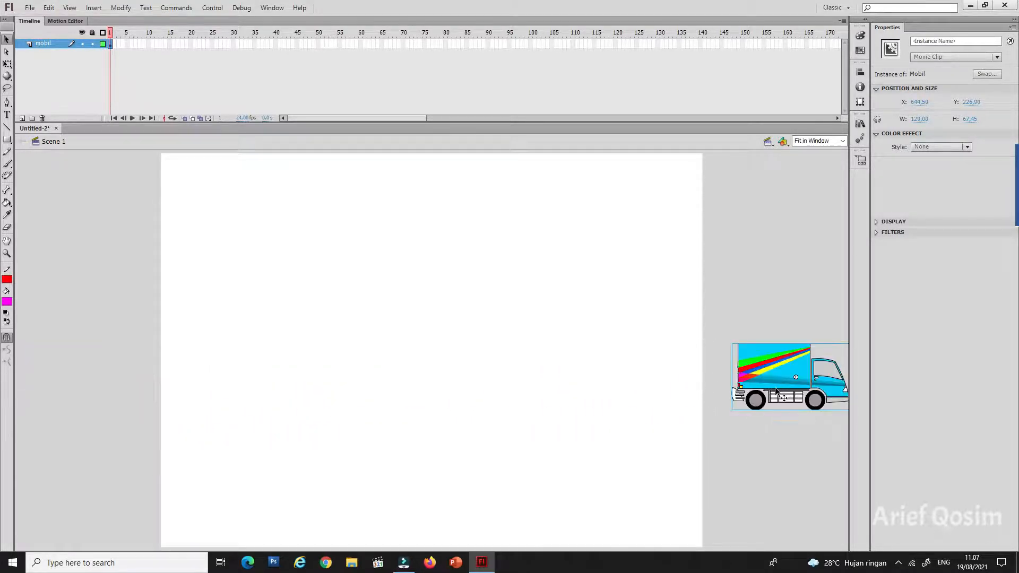
{"action": "key", "text": "ctrl+z"}
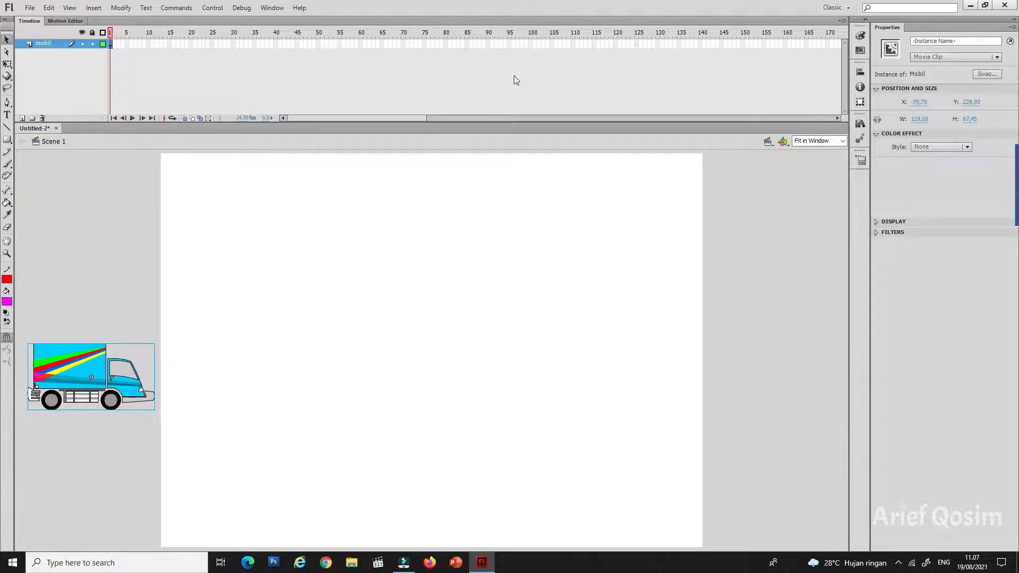
Step: Insert a keyframe at frame 200 of layer mobil
{"action": "left_click_drag", "start_coordinate": [384, 121], "coordinate": [448, 123]}
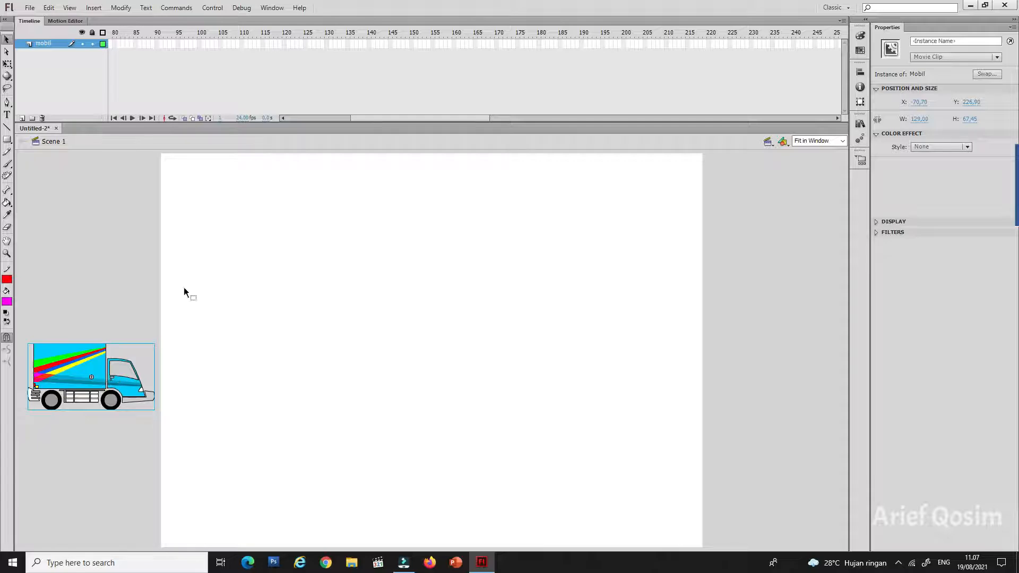
{"action": "right_click", "coordinate": [624, 43]}
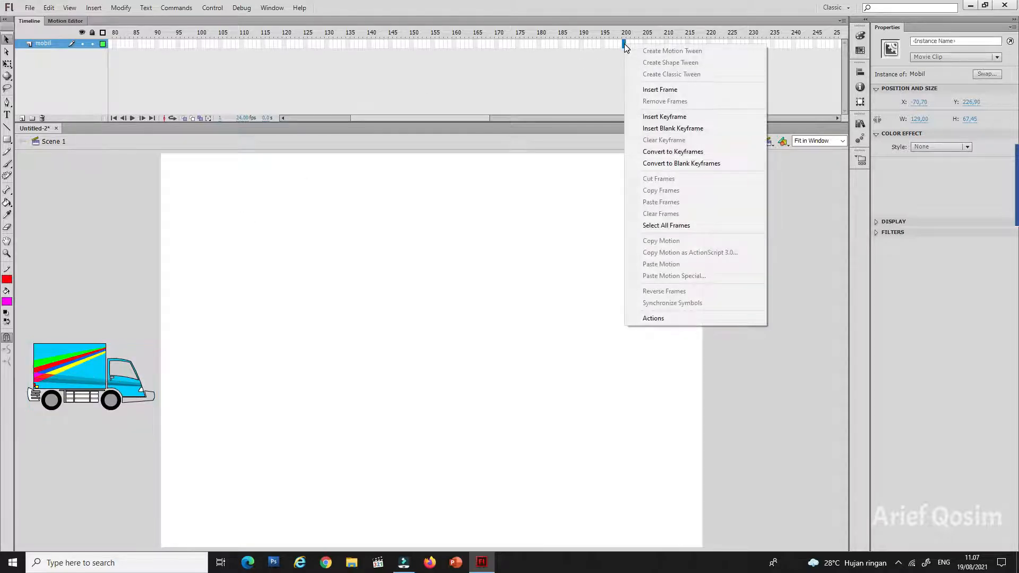
{"action": "left_click", "coordinate": [689, 118]}
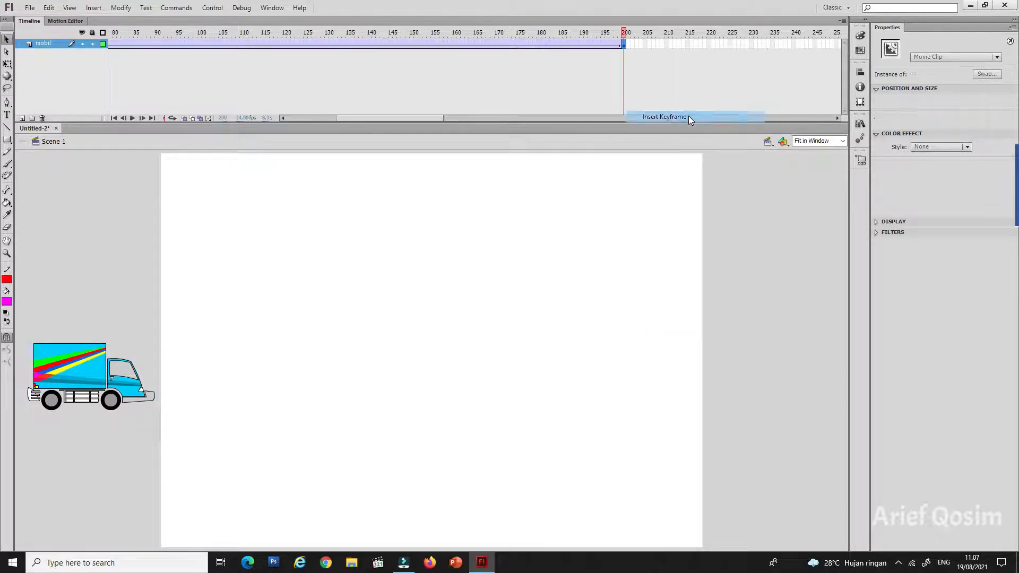
{"action": "left_click_drag", "start_coordinate": [434, 120], "coordinate": [377, 122]}
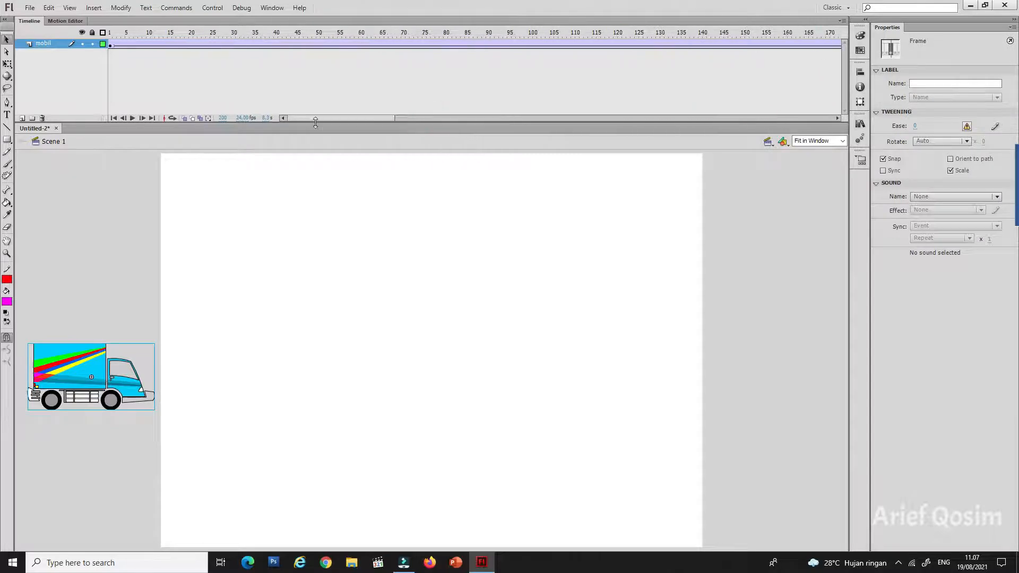
{"action": "left_click", "coordinate": [110, 45]}
Step: On frame 200, move the truck horizontally across the stage to just outside its right edge, at about X 639 and Y 227
{"action": "left_click_drag", "start_coordinate": [358, 118], "coordinate": [433, 120]}
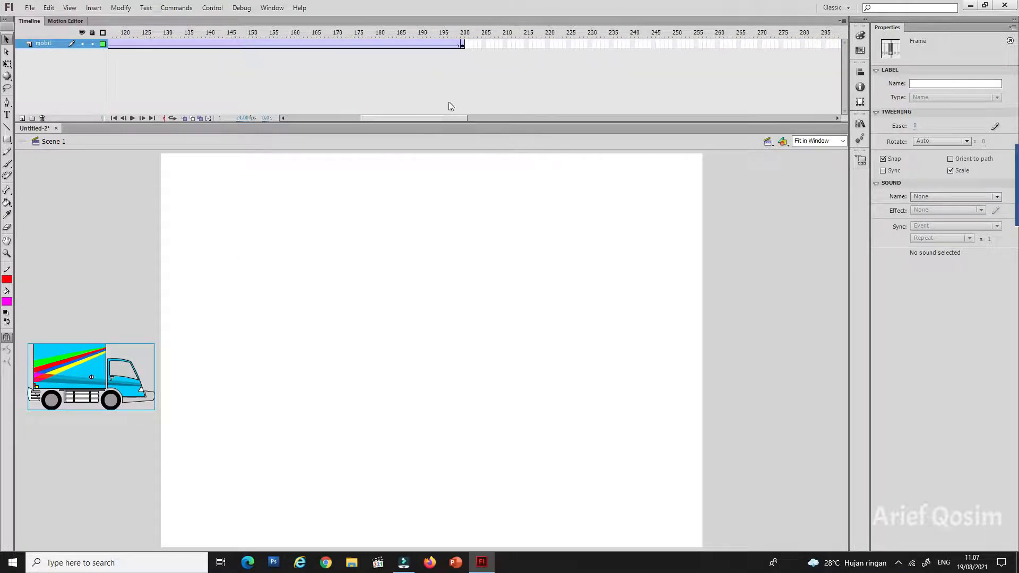
{"action": "left_click", "coordinate": [462, 43]}
{"action": "left_click_drag", "start_coordinate": [78, 368], "coordinate": [773, 395]}
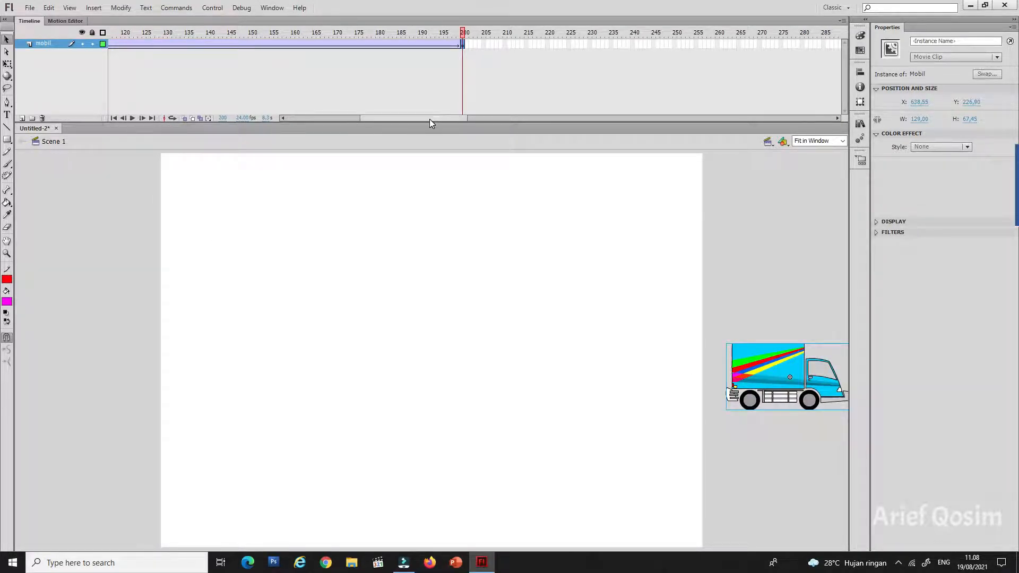
Step: Play the truck animation in the timeline from frame 1, and return to frame 1
{"action": "left_click_drag", "start_coordinate": [428, 119], "coordinate": [318, 120]}
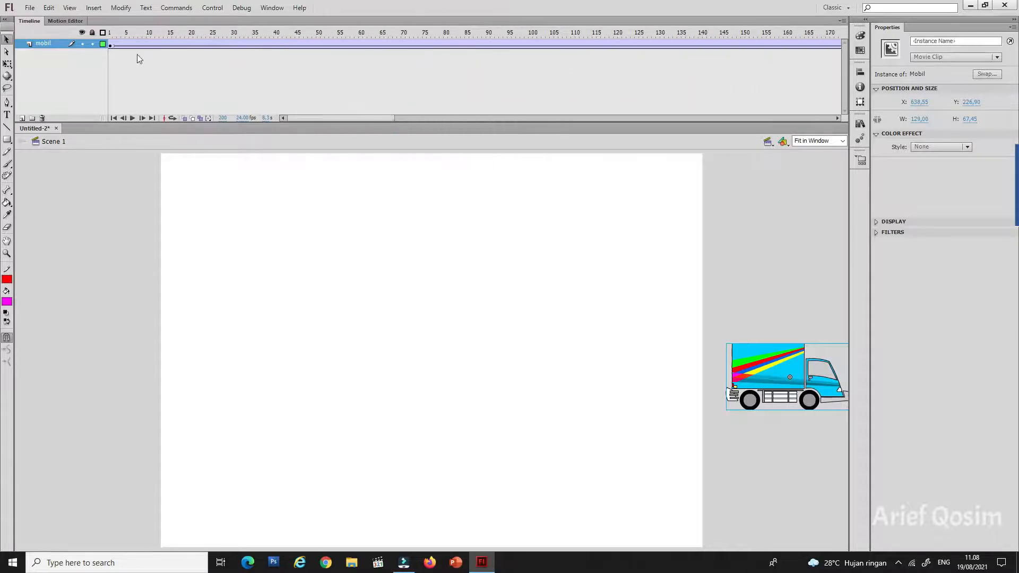
{"action": "left_click", "coordinate": [111, 45]}
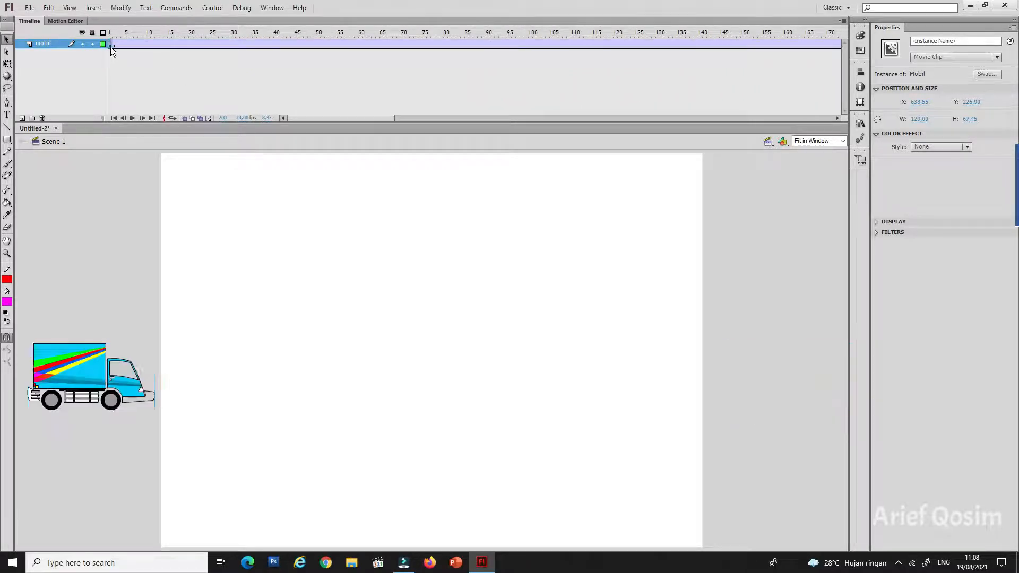
{"action": "left_click", "coordinate": [131, 119]}
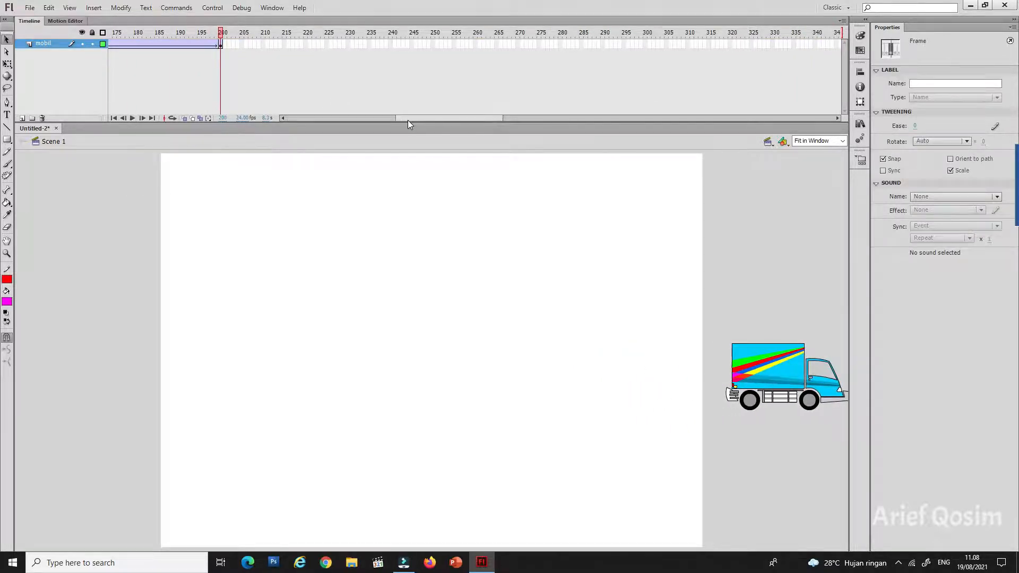
{"action": "left_click_drag", "start_coordinate": [407, 118], "coordinate": [286, 118]}
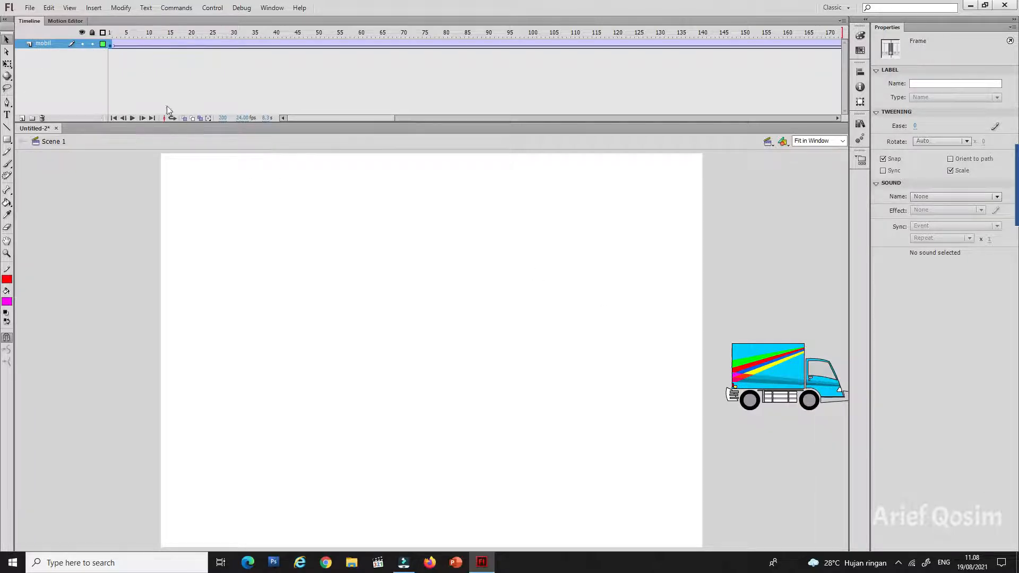
{"action": "left_click", "coordinate": [112, 37]}
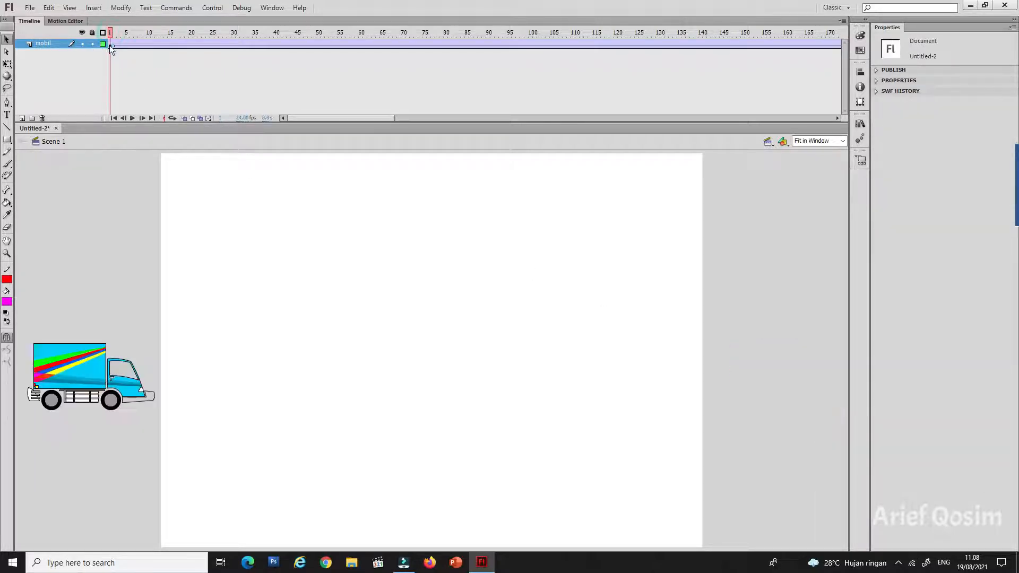
{"action": "left_click", "coordinate": [94, 53]}
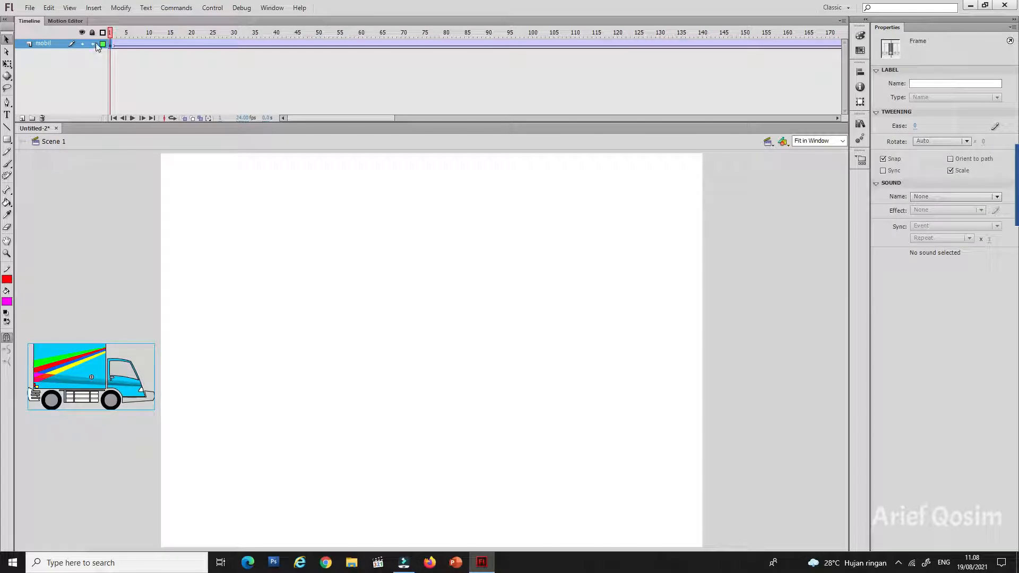
Step: Lock layer mobil and add a new layer named jalan raya
{"action": "left_click", "coordinate": [93, 44]}
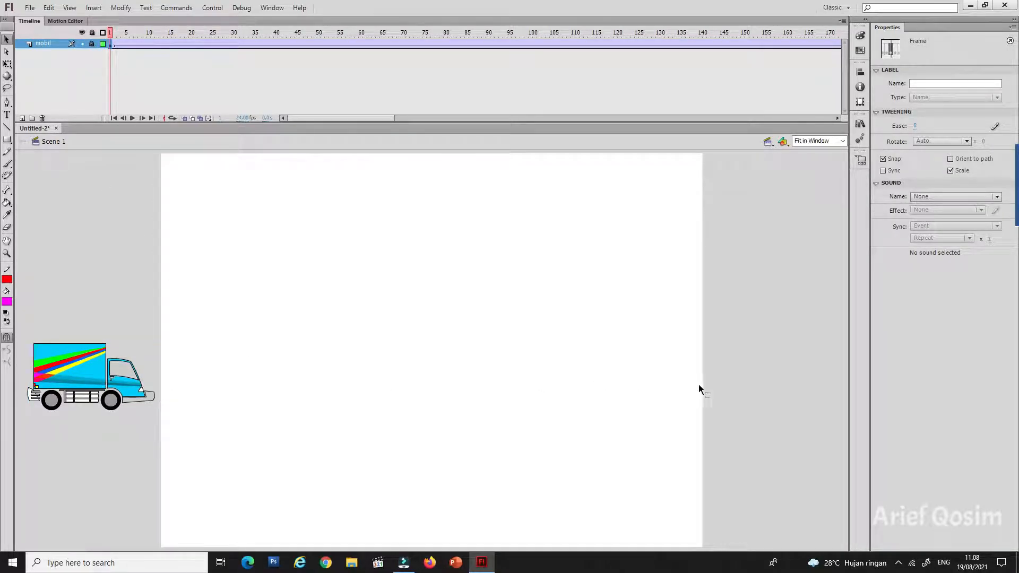
{"action": "left_click", "coordinate": [23, 117]}
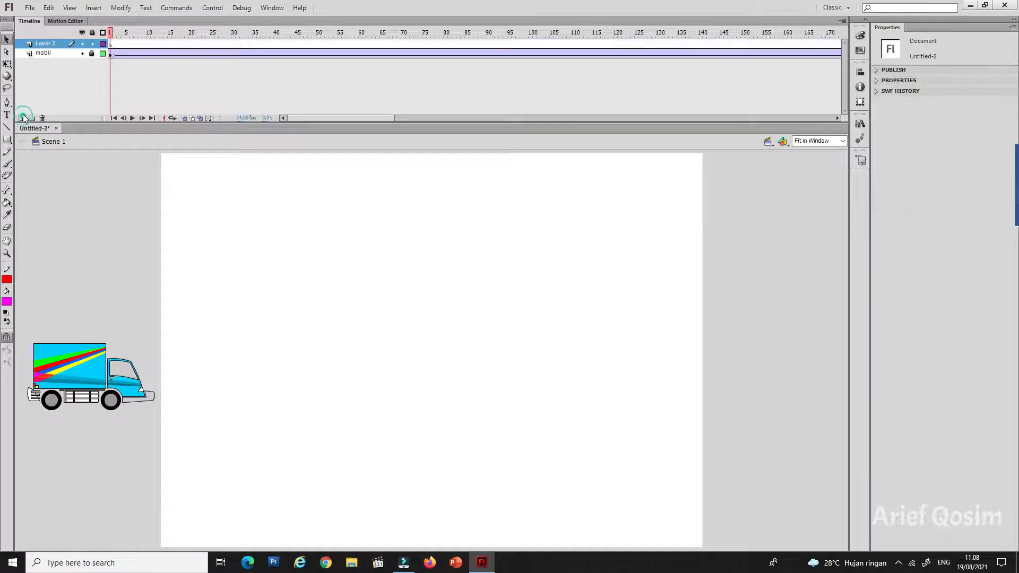
{"action": "double_click", "coordinate": [43, 43]}
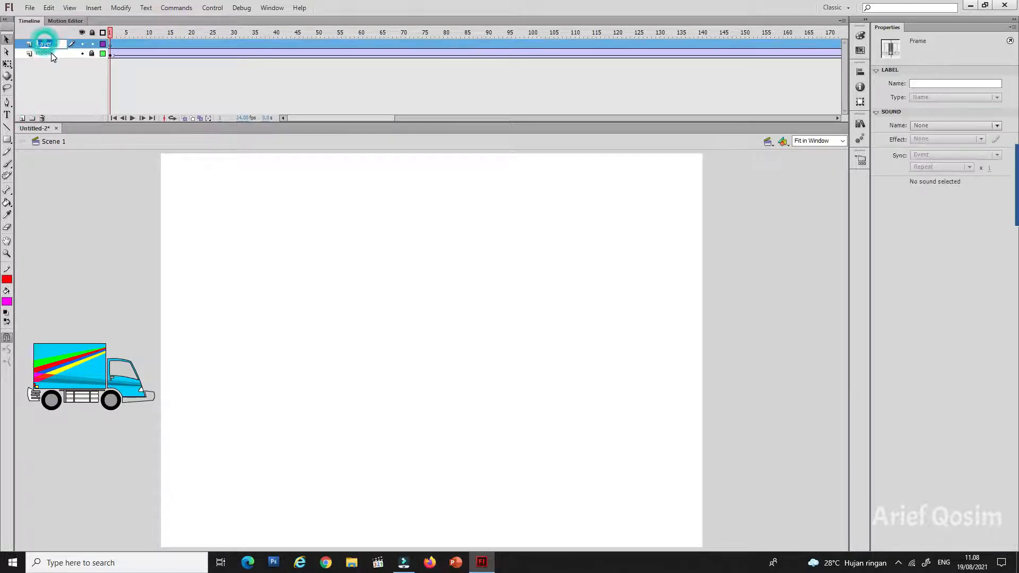
{"action": "type", "text": "jalan raya"}
{"action": "left_click", "coordinate": [127, 185]}
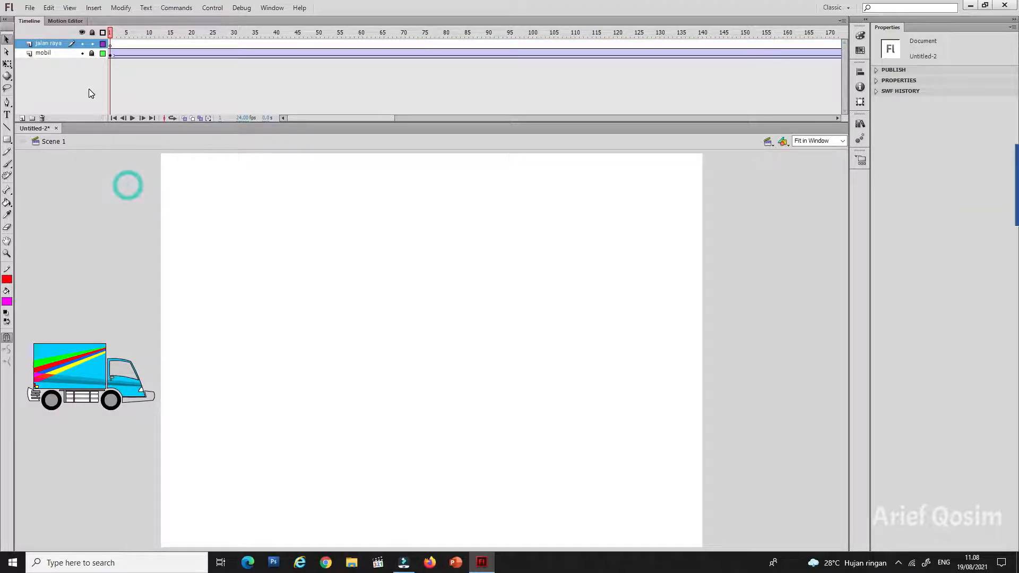
Step: Draw a thin black-filled road rectangle across the full stage at the truck's wheels, about 739 wide and 13.5 high
{"action": "left_click", "coordinate": [7, 140]}
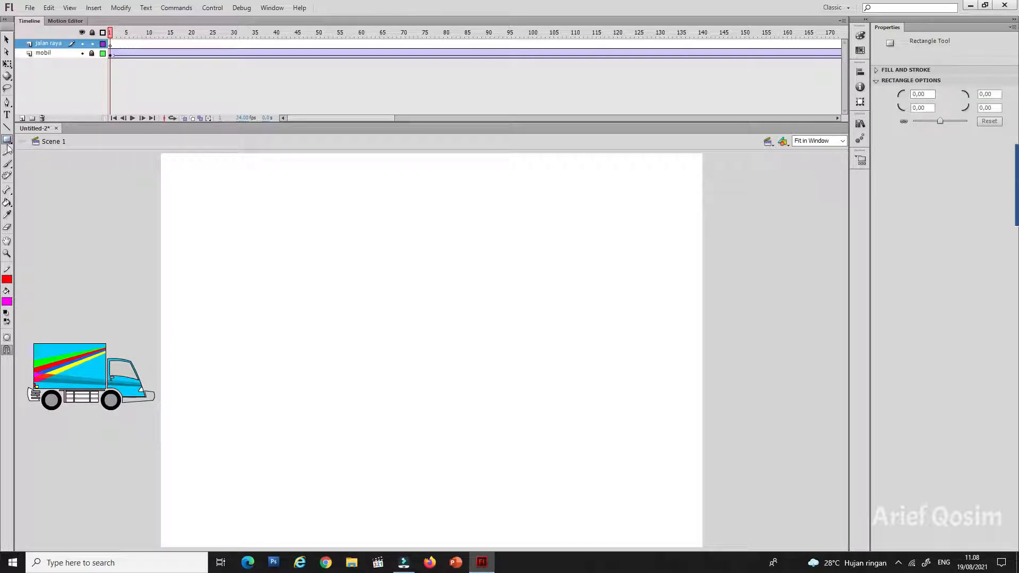
{"action": "left_click", "coordinate": [10, 300]}
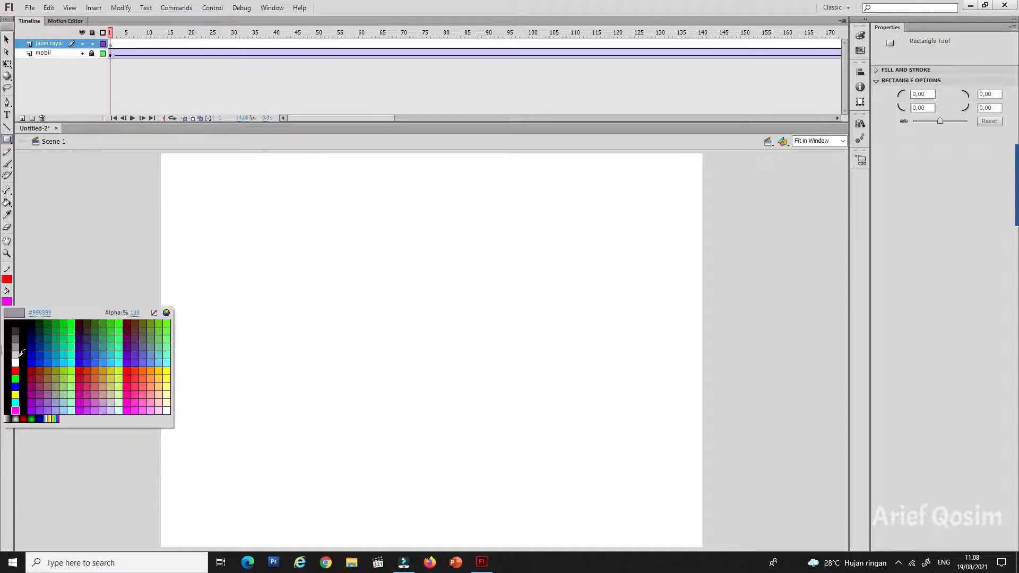
{"action": "left_click", "coordinate": [16, 322]}
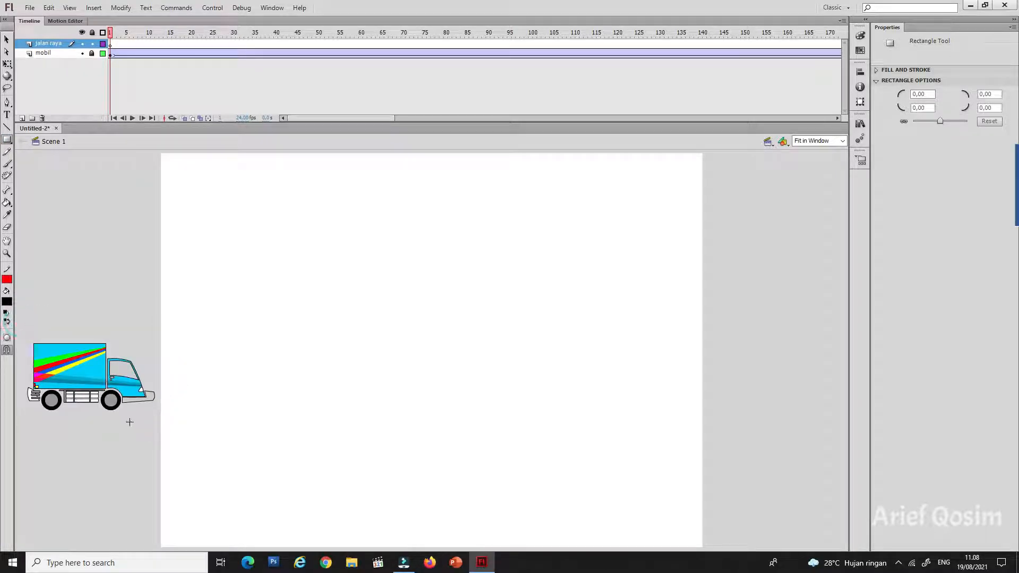
{"action": "mouse_move", "coordinate": [122, 420]}
{"action": "left_mouse_down"}
{"action": "mouse_move", "coordinate": [782, 421]}
{"action": "mouse_move", "coordinate": [794, 405]}
{"action": "left_mouse_up"}
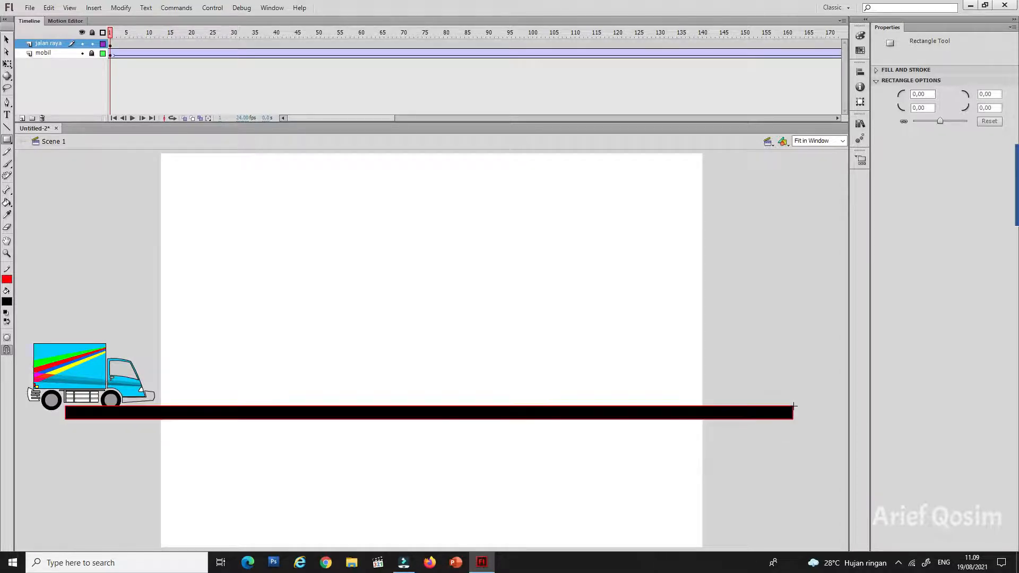
Step: Delete the road rectangle's red outline and change its black fill to medium gray
{"action": "left_click", "coordinate": [7, 39]}
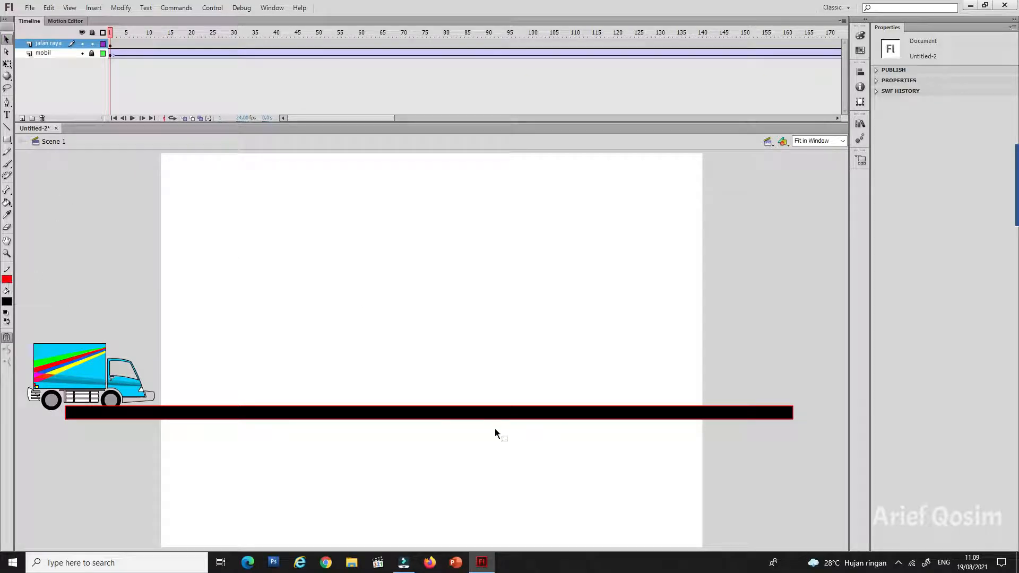
{"action": "double_click", "coordinate": [569, 406]}
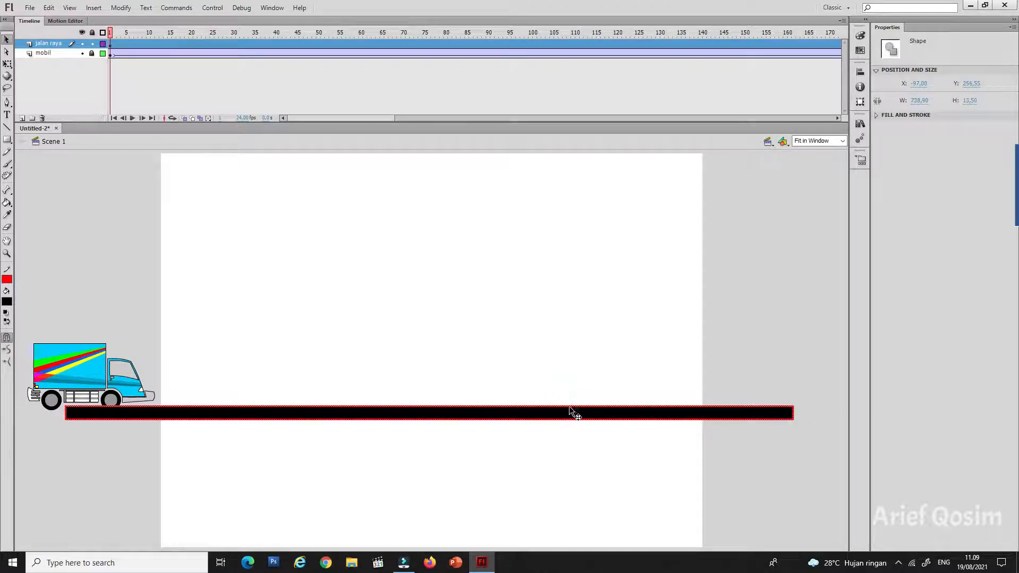
{"action": "key", "text": "Delete"}
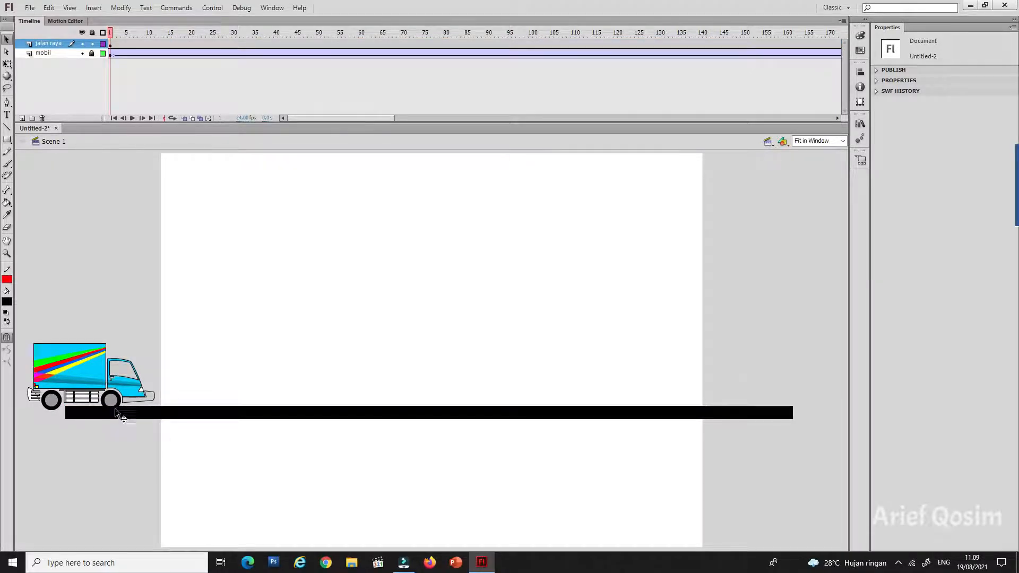
{"action": "left_click", "coordinate": [220, 415]}
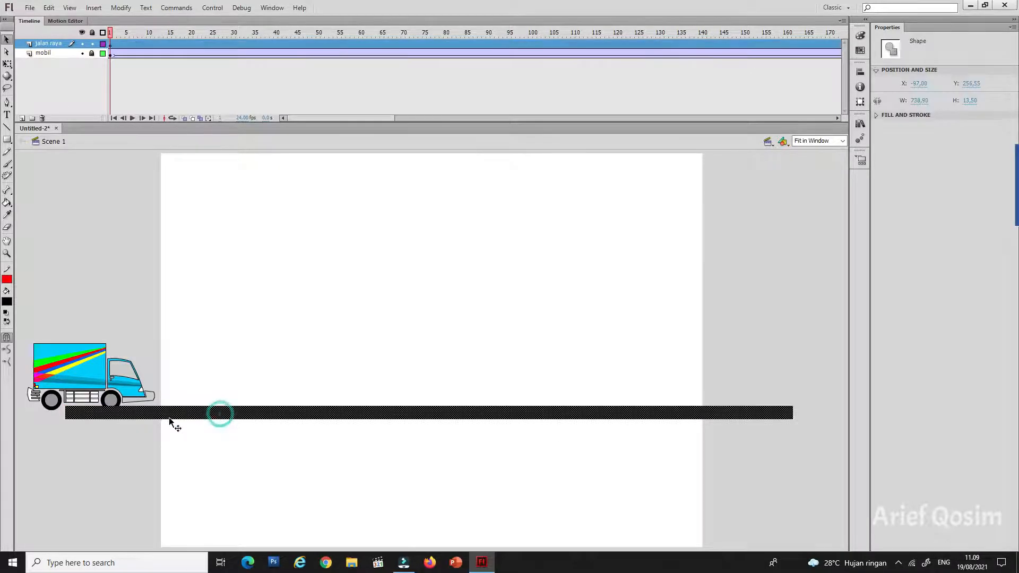
{"action": "left_click", "coordinate": [10, 300]}
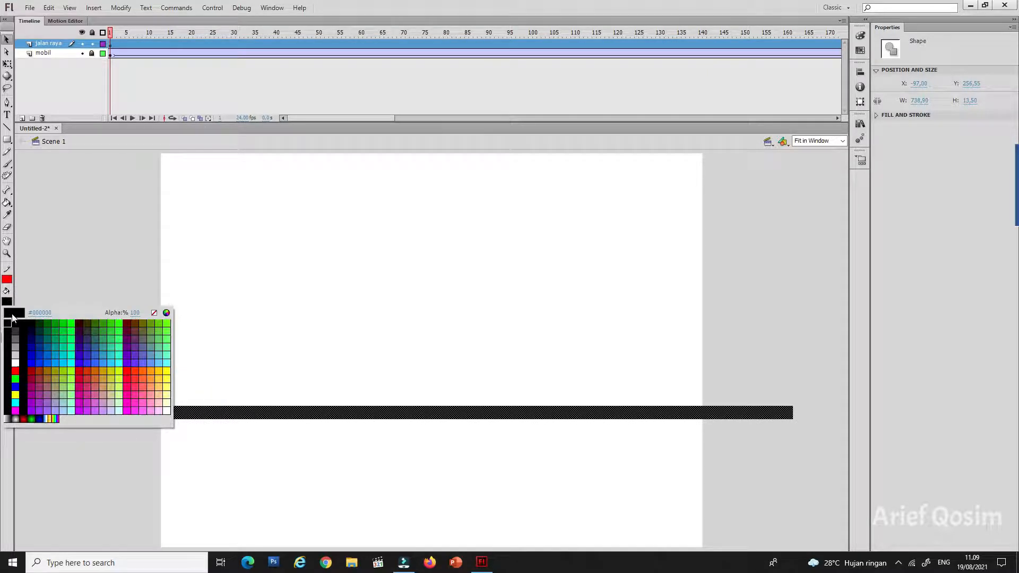
{"action": "left_click", "coordinate": [16, 350]}
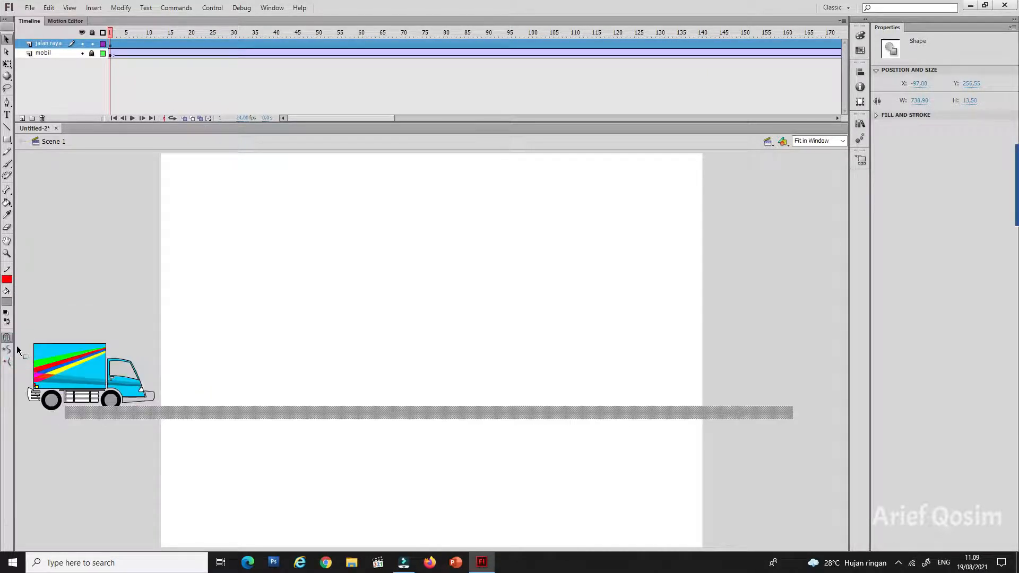
{"action": "left_click", "coordinate": [109, 305]}
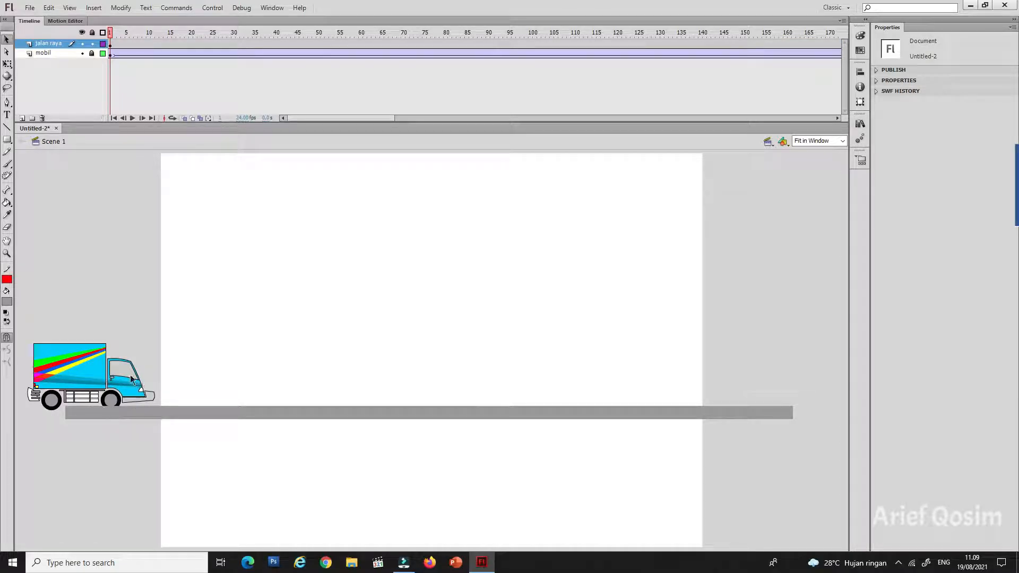
Step: Reorder the layers so that mobil sits above jalan raya
{"action": "left_click", "coordinate": [43, 53]}
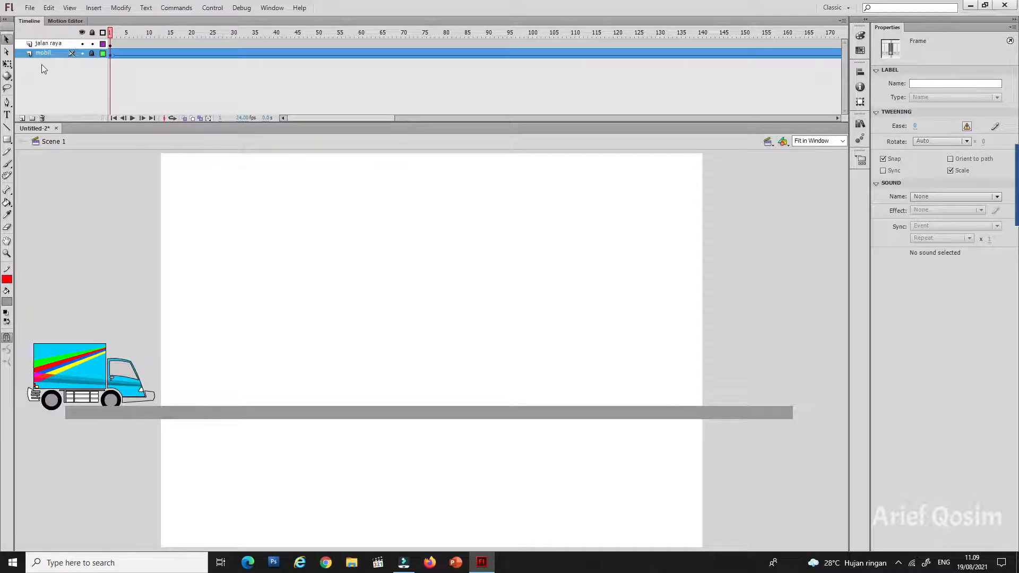
{"action": "left_click_drag", "start_coordinate": [43, 53], "coordinate": [45, 43]}
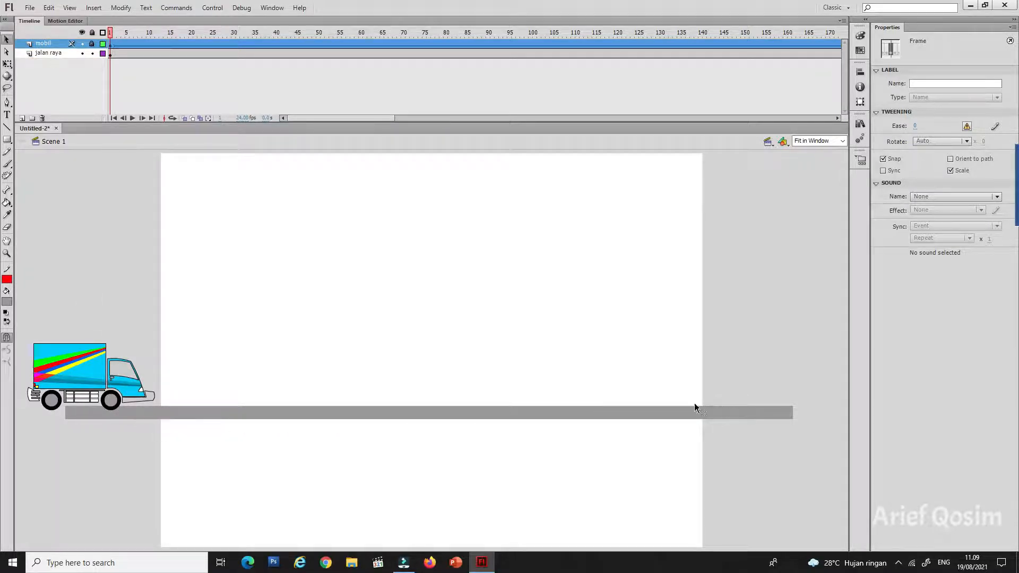
Step: Draw a red line about 739 long along the road's upper edge on layer jalan raya
{"action": "left_click", "coordinate": [7, 128]}
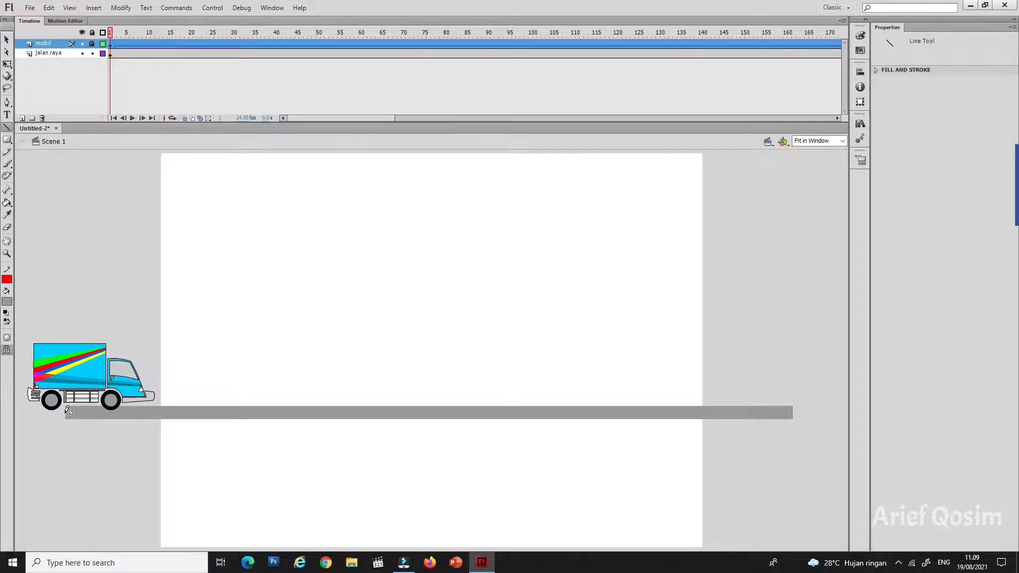
{"action": "left_click", "coordinate": [111, 54]}
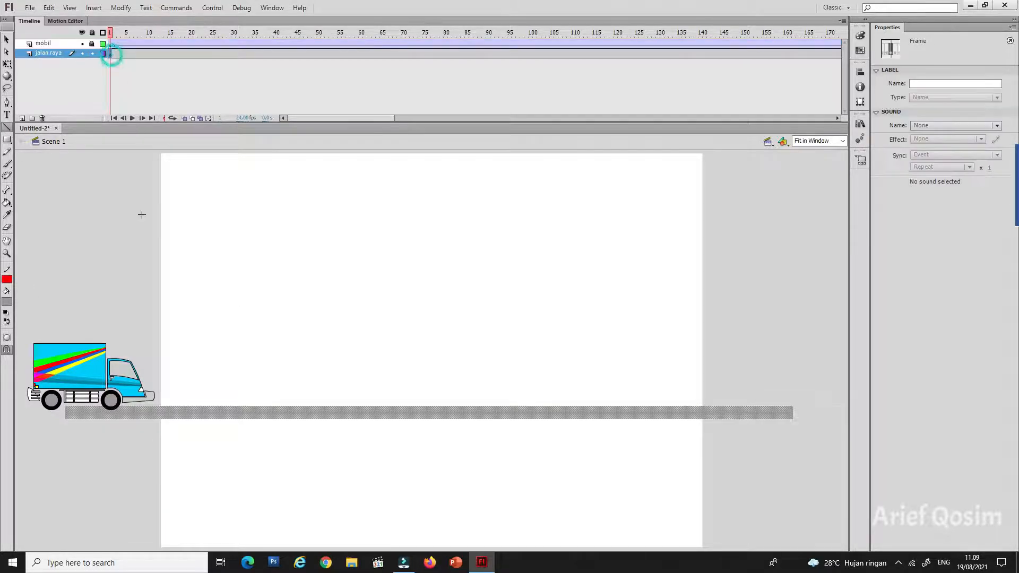
{"action": "left_click_drag", "start_coordinate": [66, 411], "coordinate": [793, 407]}
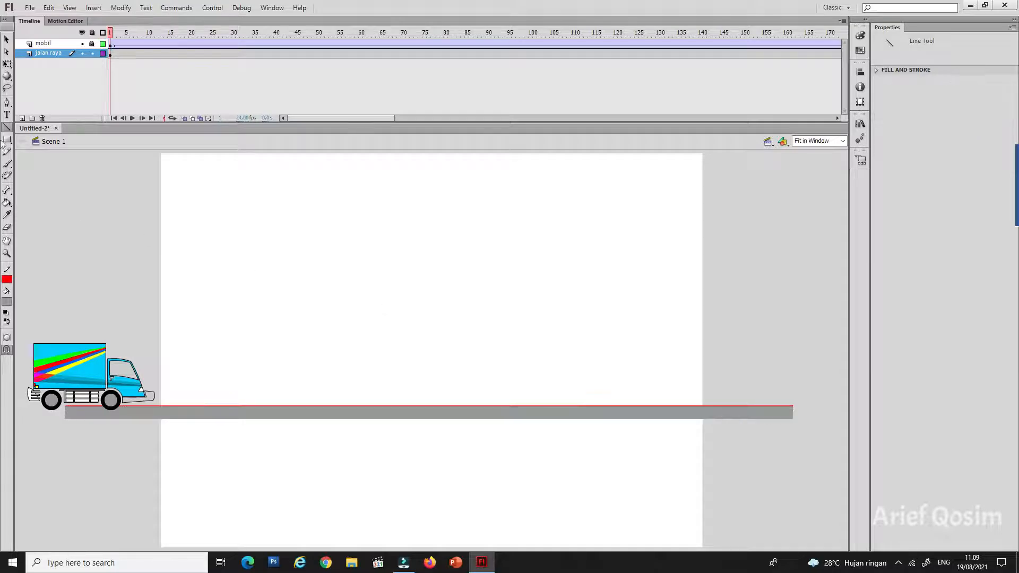
Step: Nudge the red line down into the road, to about Y 261
{"action": "left_click", "coordinate": [7, 39]}
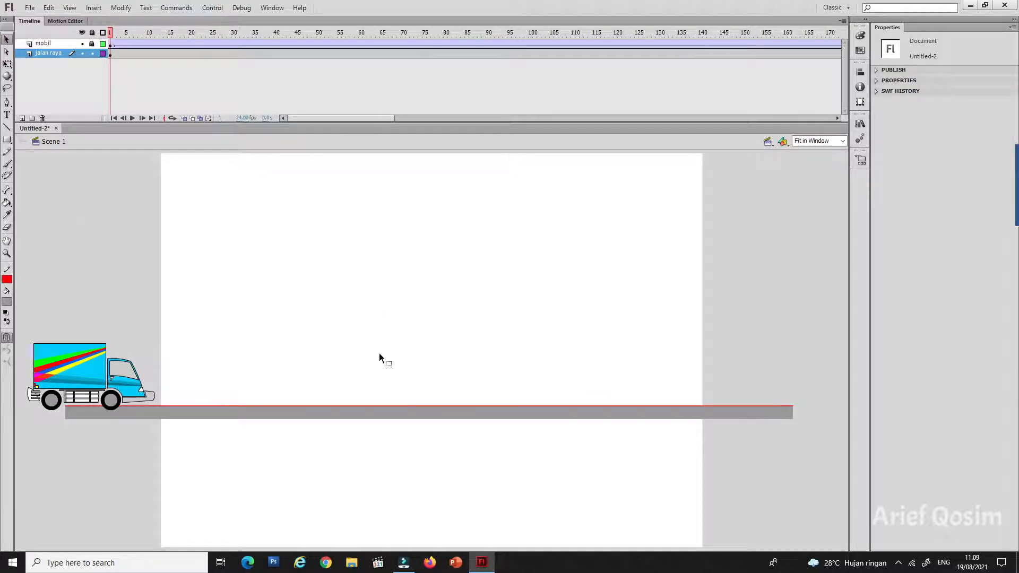
{"action": "left_click", "coordinate": [419, 407]}
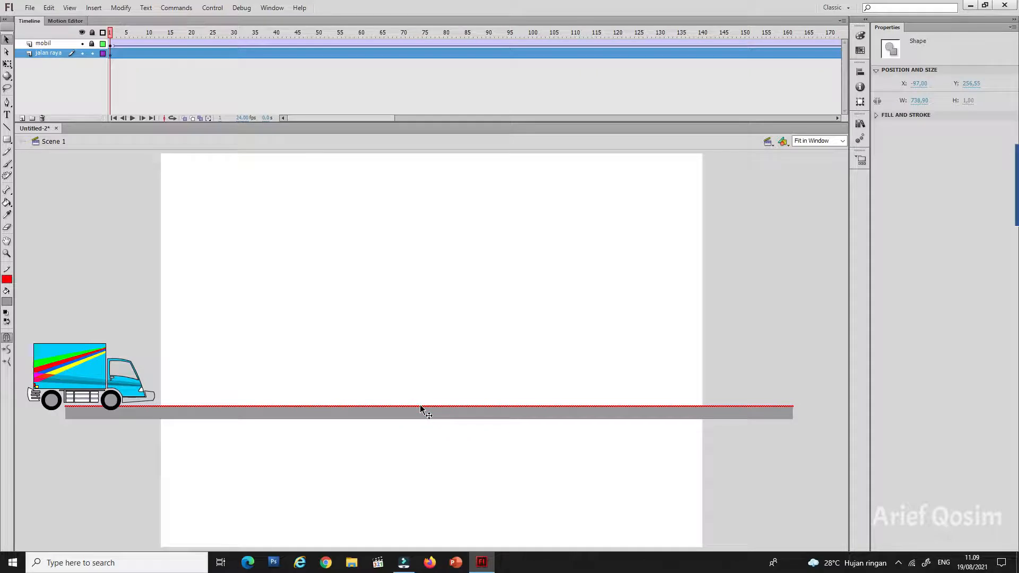
{"action": "key", "text": "Down"}
{"action": "key", "text": "Down"}
{"action": "key", "text": "Down"}
{"action": "key", "text": "Down"}
{"action": "key", "text": "Down"}
{"action": "key", "text": "Down"}
{"action": "key", "text": "Down"}
{"action": "key", "text": "Down"}
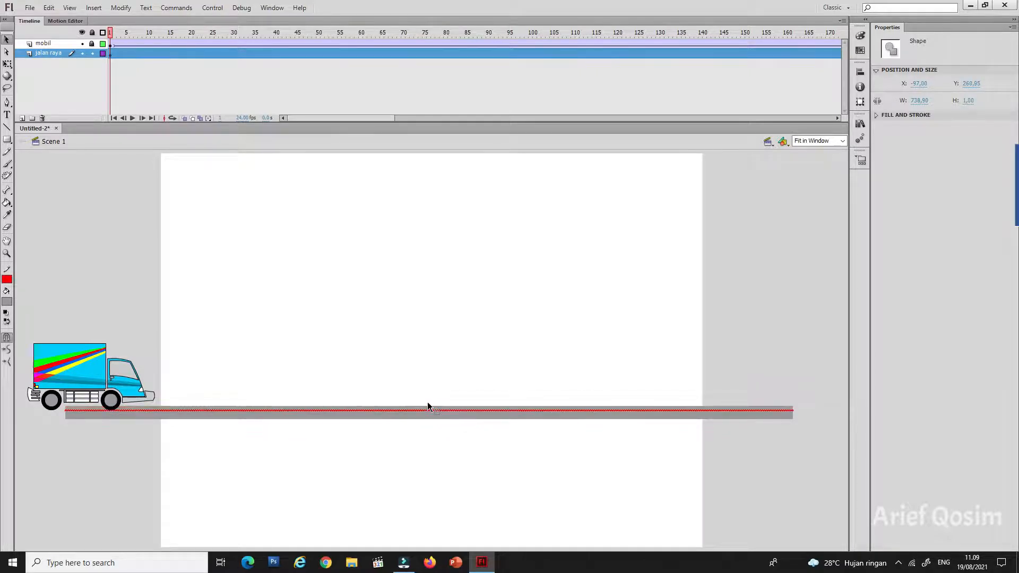
Step: Nudge the red road line down to Y 261.5 and change its stroke color to white
{"action": "key", "text": "Down"}
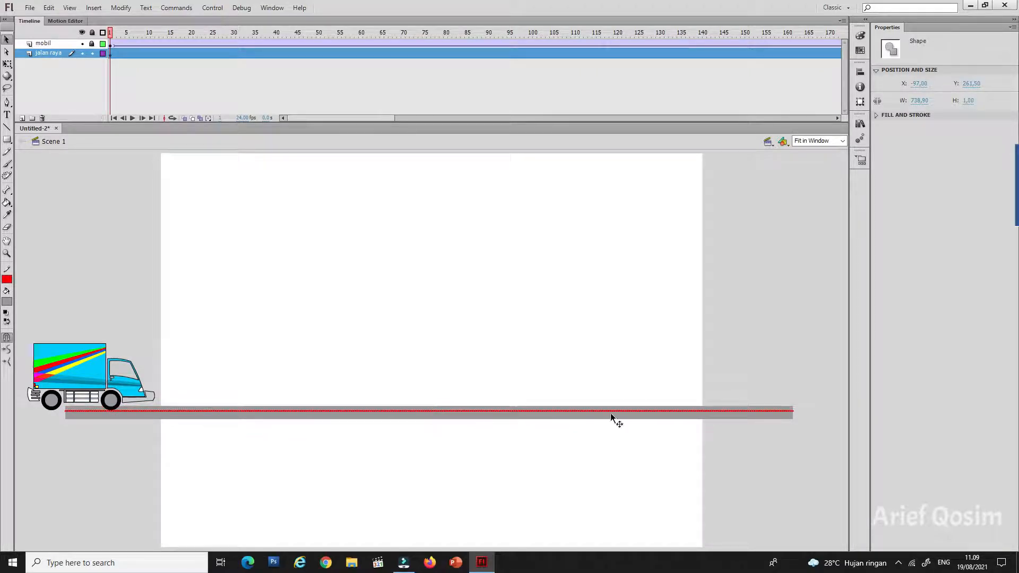
{"action": "left_click", "coordinate": [8, 300]}
{"action": "left_click", "coordinate": [11, 295]}
{"action": "left_click", "coordinate": [9, 275]}
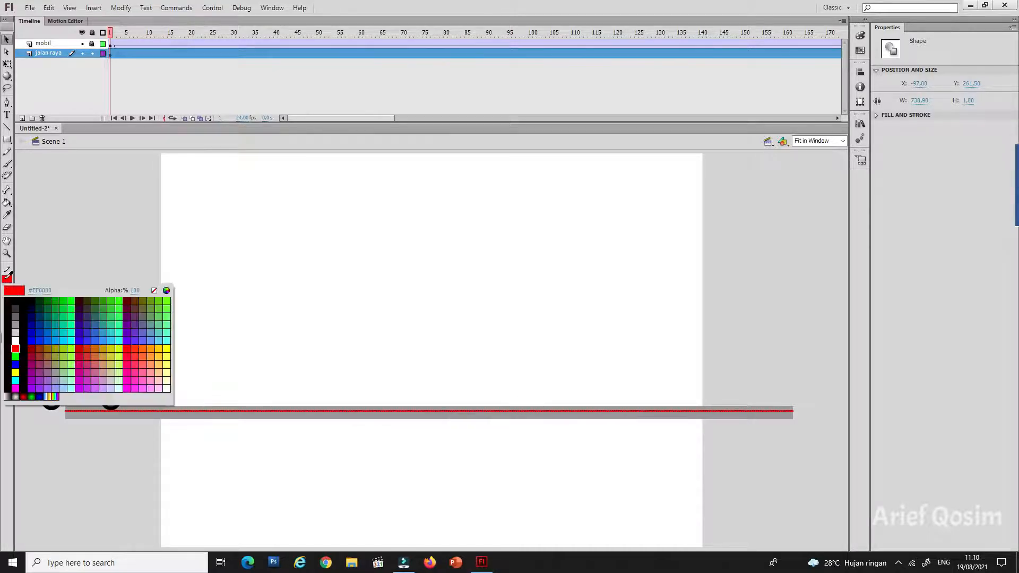
{"action": "left_click", "coordinate": [15, 340]}
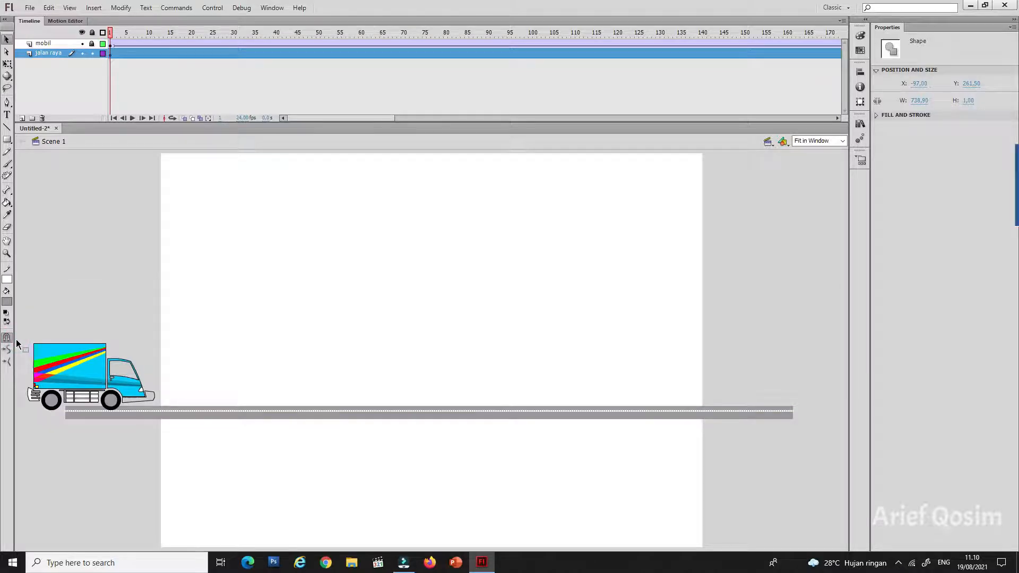
Step: Set the white road line's stroke style to Dashed and deselect it
{"action": "left_click", "coordinate": [735, 371]}
{"action": "left_click", "coordinate": [880, 116]}
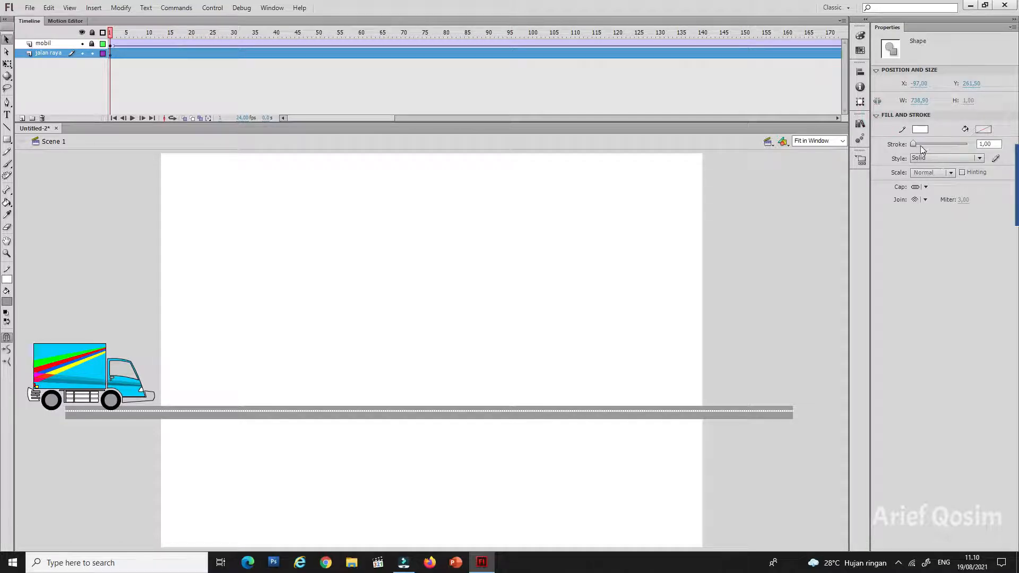
{"action": "left_click", "coordinate": [954, 158]}
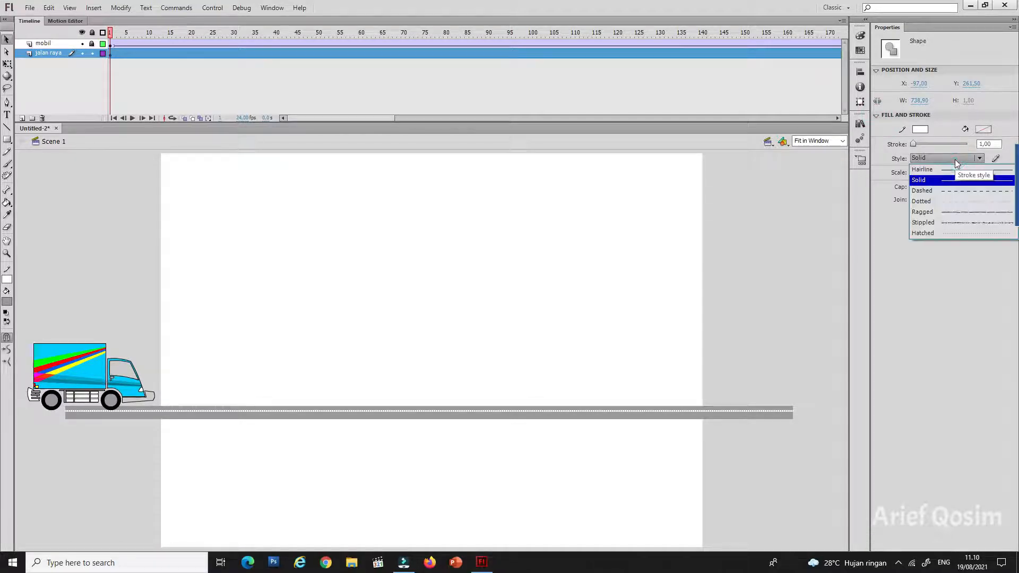
{"action": "left_click", "coordinate": [957, 192]}
{"action": "left_click", "coordinate": [737, 454]}
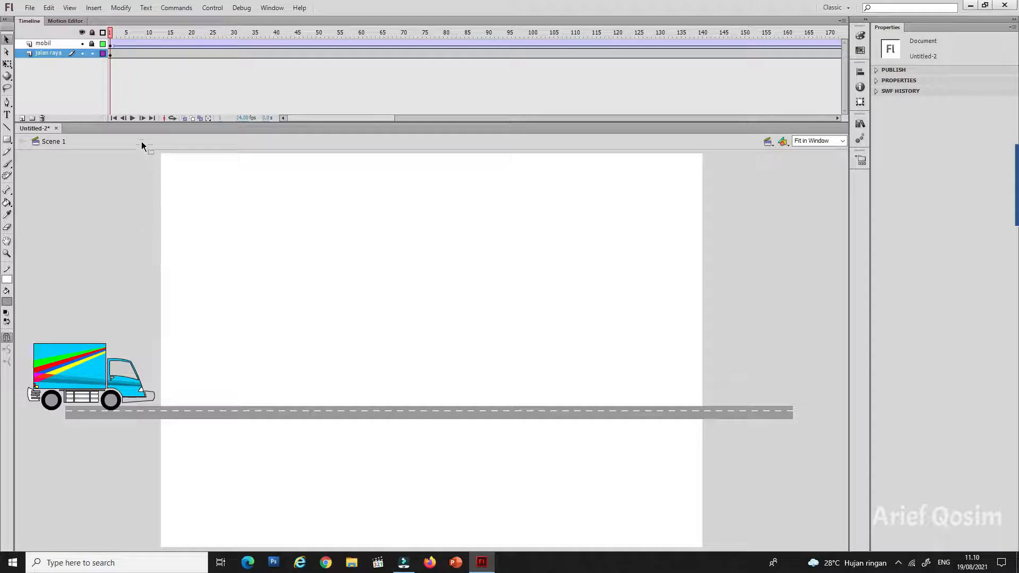
Step: Play the timeline from frame 1 to preview the truck driving along the road
{"action": "left_click", "coordinate": [133, 118]}
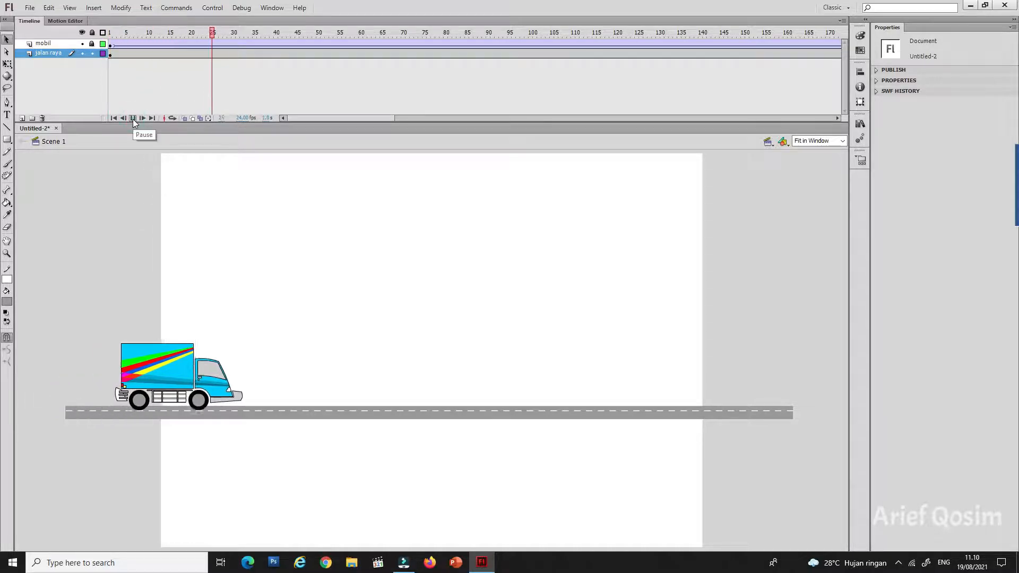
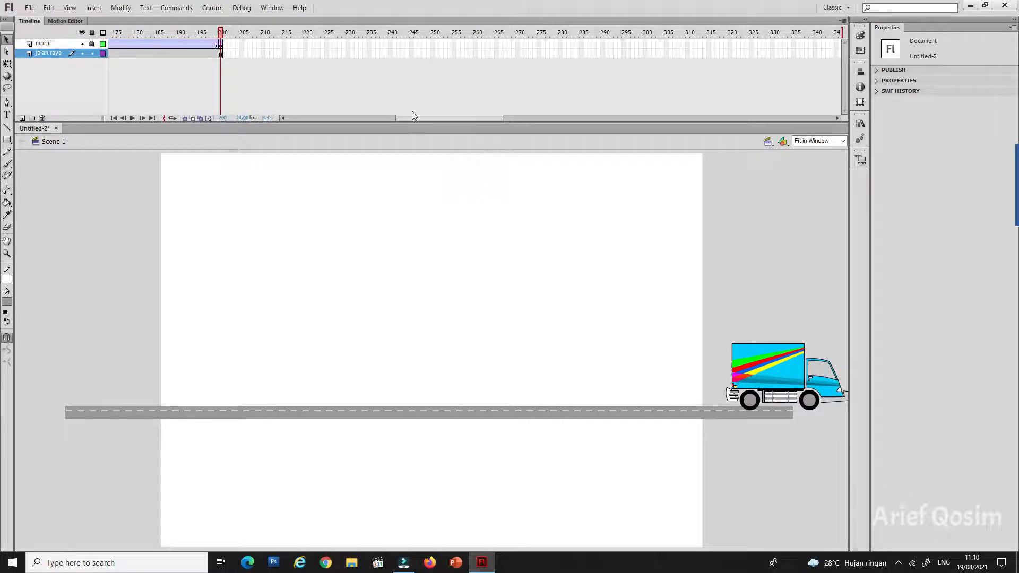
Step: Return to frame 1 and lock the jalan raya layer
{"action": "left_click_drag", "start_coordinate": [431, 120], "coordinate": [305, 124]}
{"action": "left_click", "coordinate": [110, 54]}
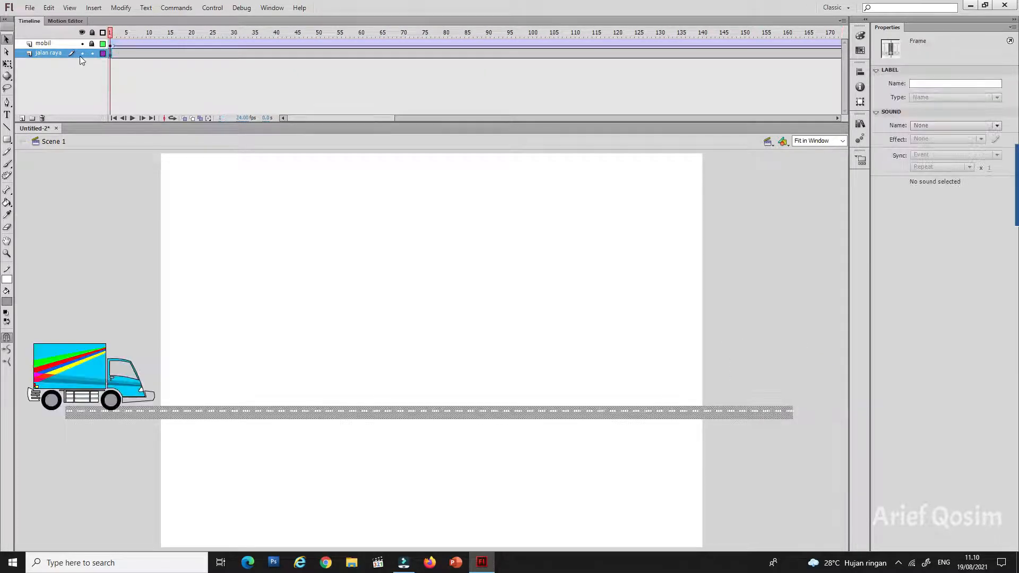
{"action": "left_click", "coordinate": [92, 54]}
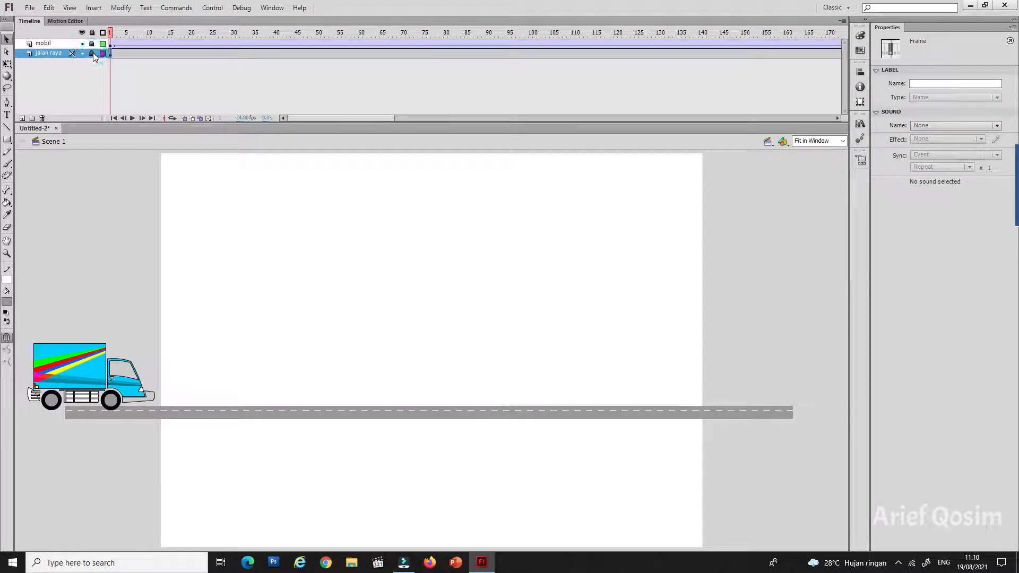
Step: Add a layer above jalan raya and name it bangunan
{"action": "left_click", "coordinate": [22, 118]}
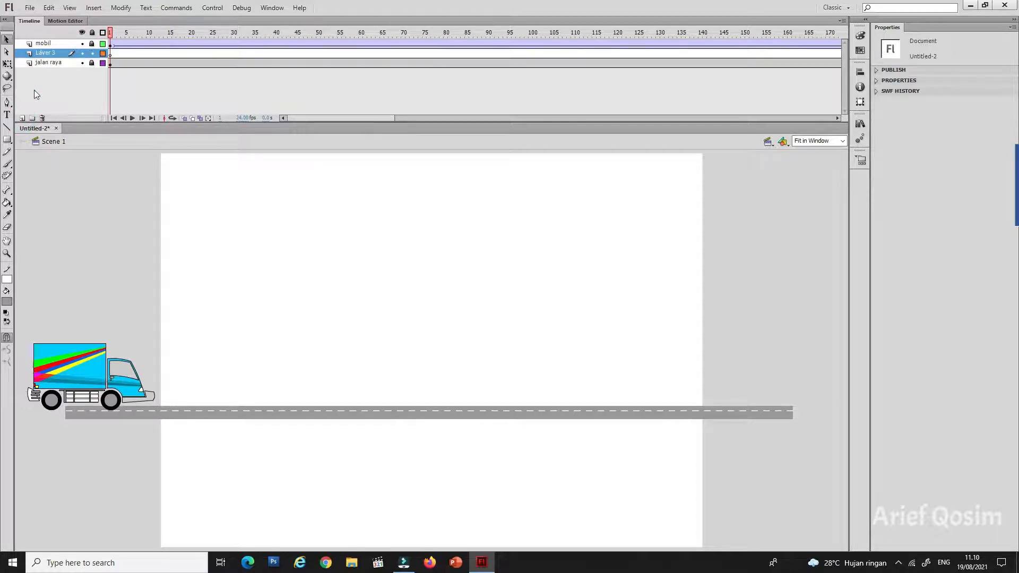
{"action": "double_click", "coordinate": [47, 54]}
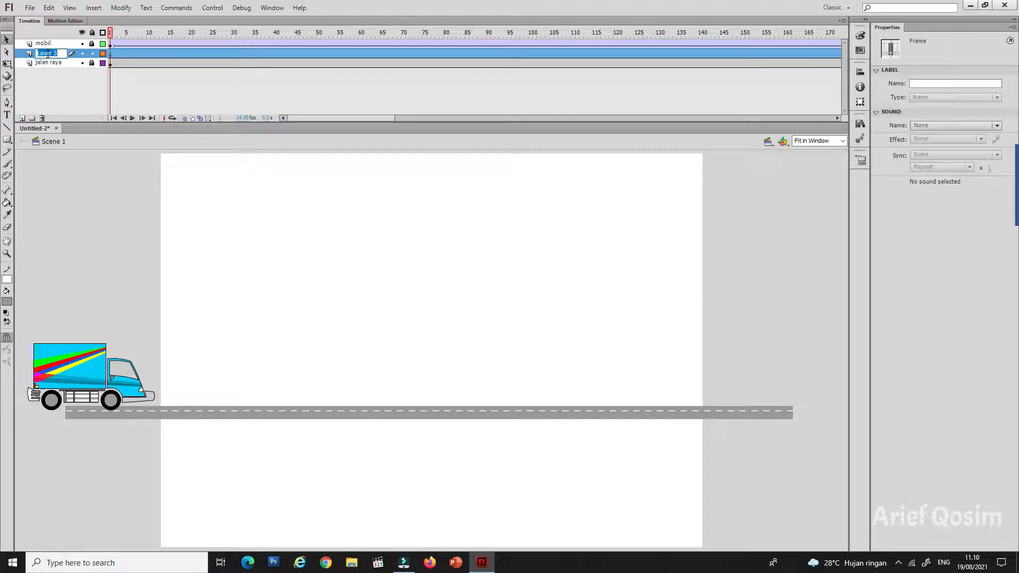
{"action": "type", "text": "bangungan"}
{"action": "type", "text": "gunan"}
{"action": "left_click", "coordinate": [78, 200]}
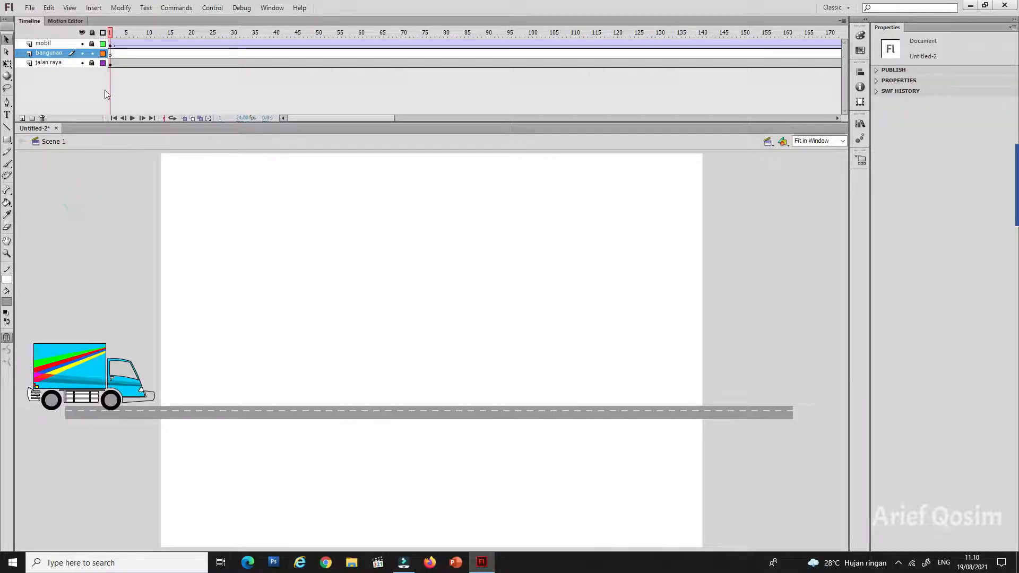
Step: Draw a building rectangle about 107 wide and 174 high on the bangunan layer, standing on the road near the stage's left side
{"action": "left_click", "coordinate": [113, 52]}
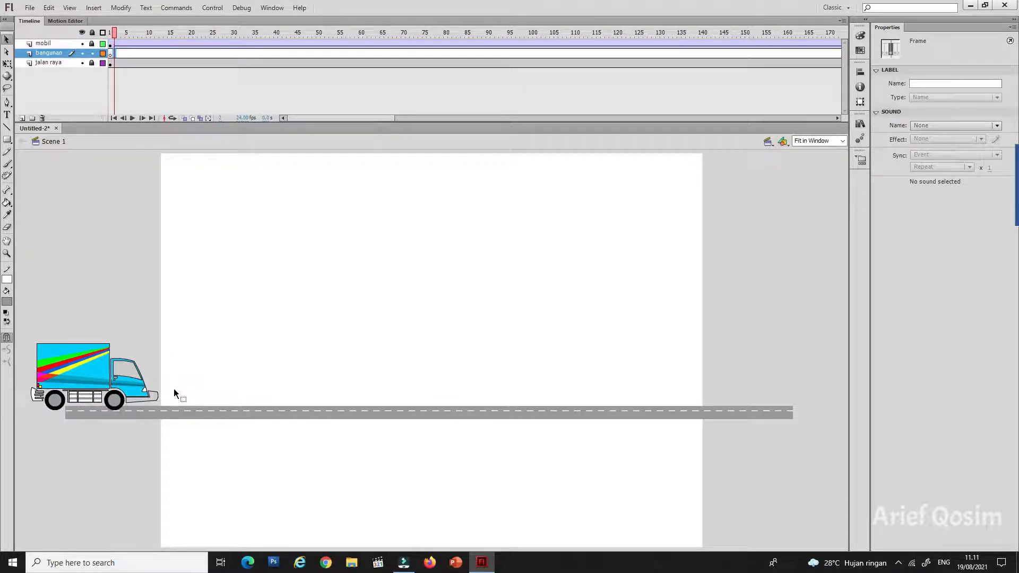
{"action": "left_click", "coordinate": [47, 53]}
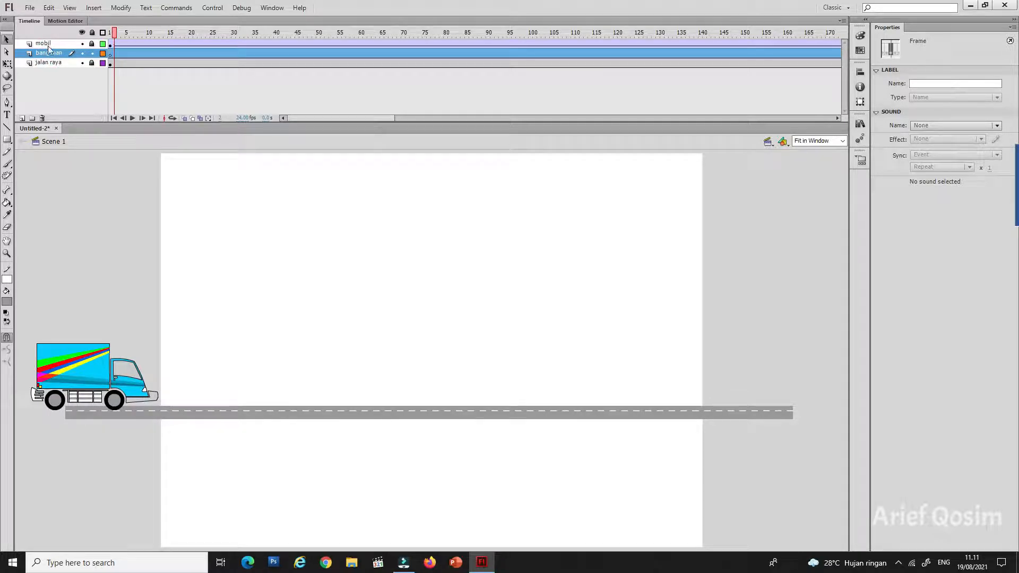
{"action": "left_click", "coordinate": [6, 139]}
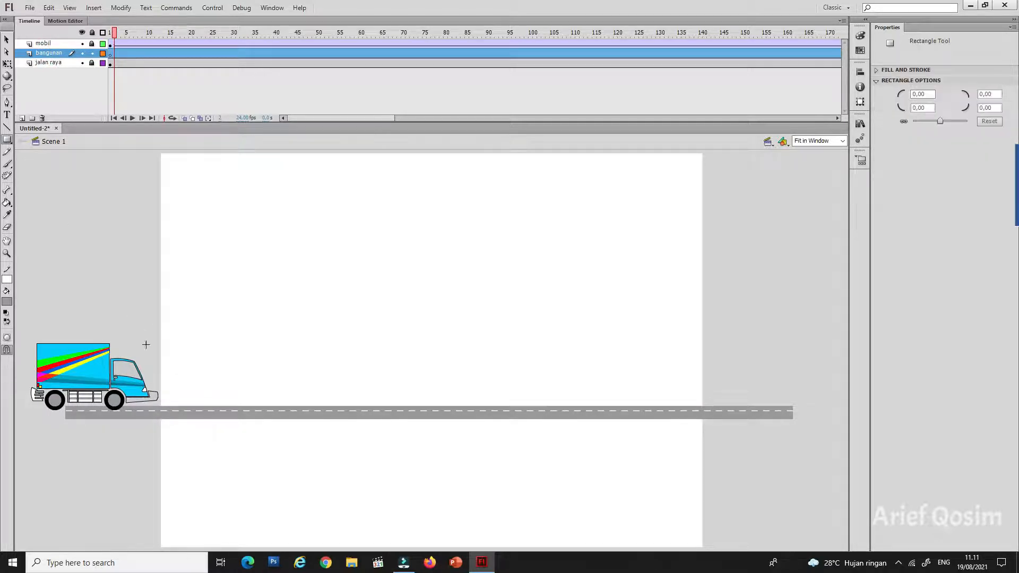
{"action": "left_click_drag", "start_coordinate": [181, 406], "coordinate": [286, 234]}
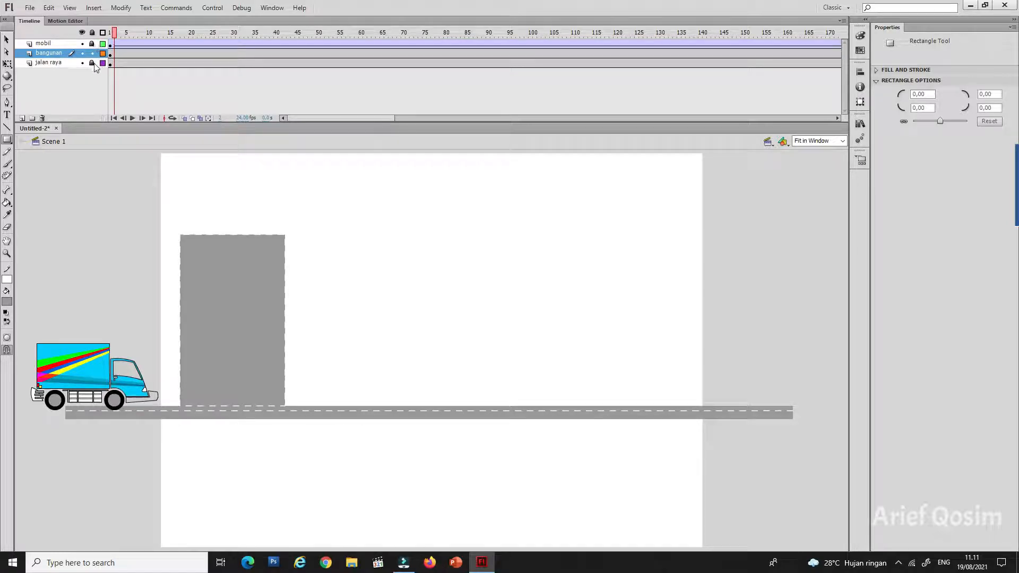
Step: Change the building's outline to a Solid black stroke
{"action": "left_click", "coordinate": [7, 38]}
{"action": "double_click", "coordinate": [232, 234]}
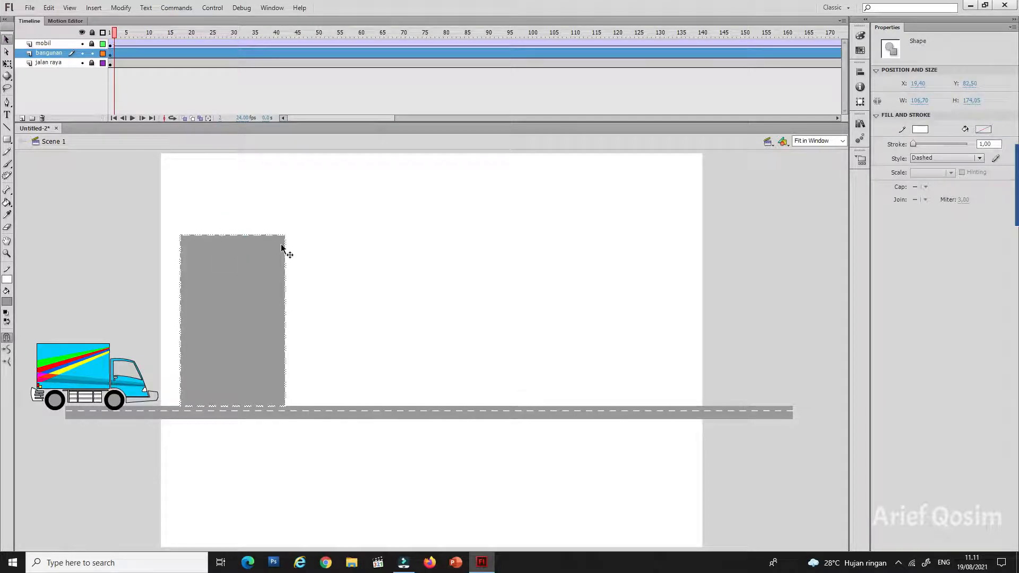
{"action": "left_click", "coordinate": [949, 158]}
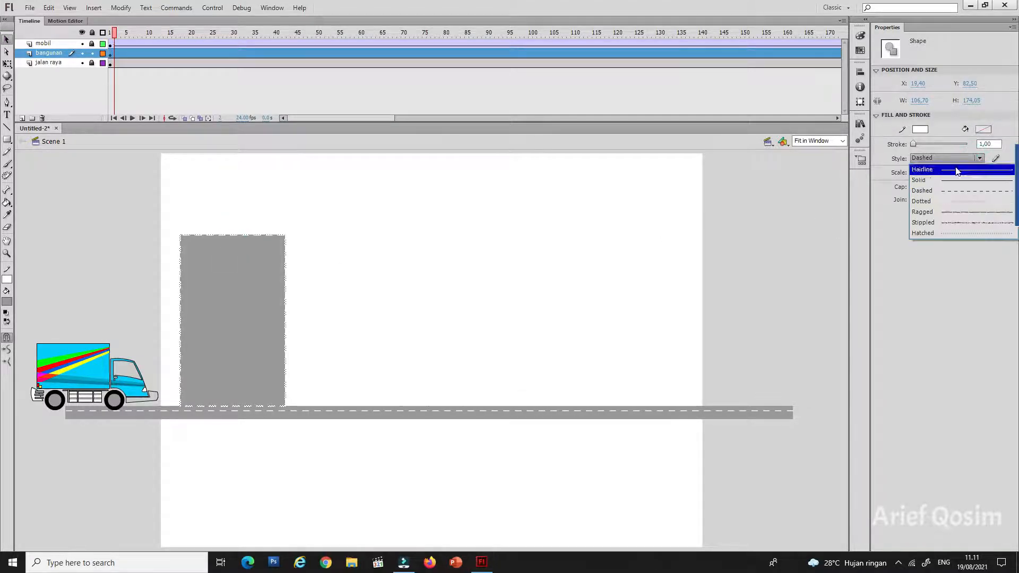
{"action": "left_click", "coordinate": [953, 178]}
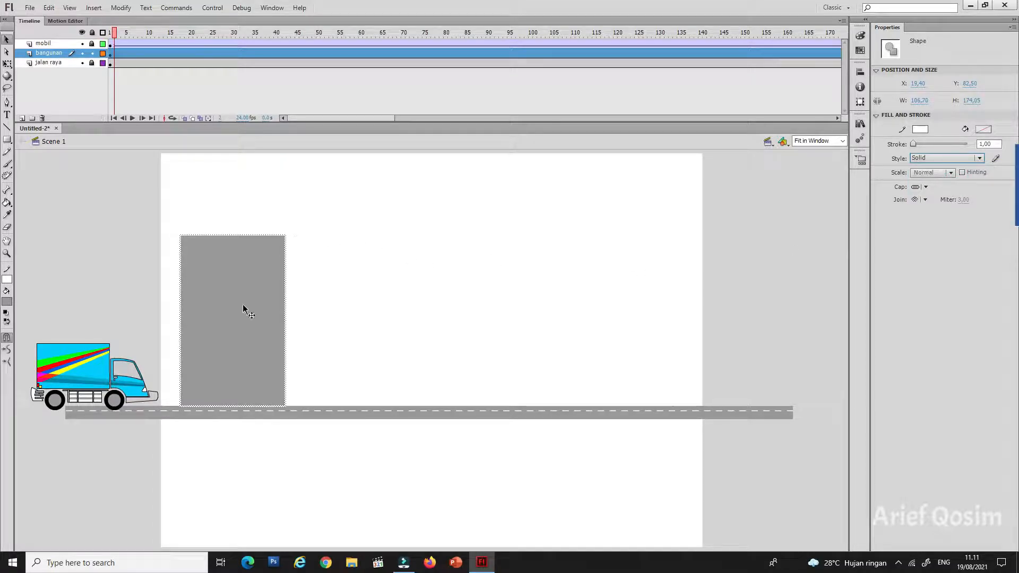
{"action": "left_click", "coordinate": [9, 278]}
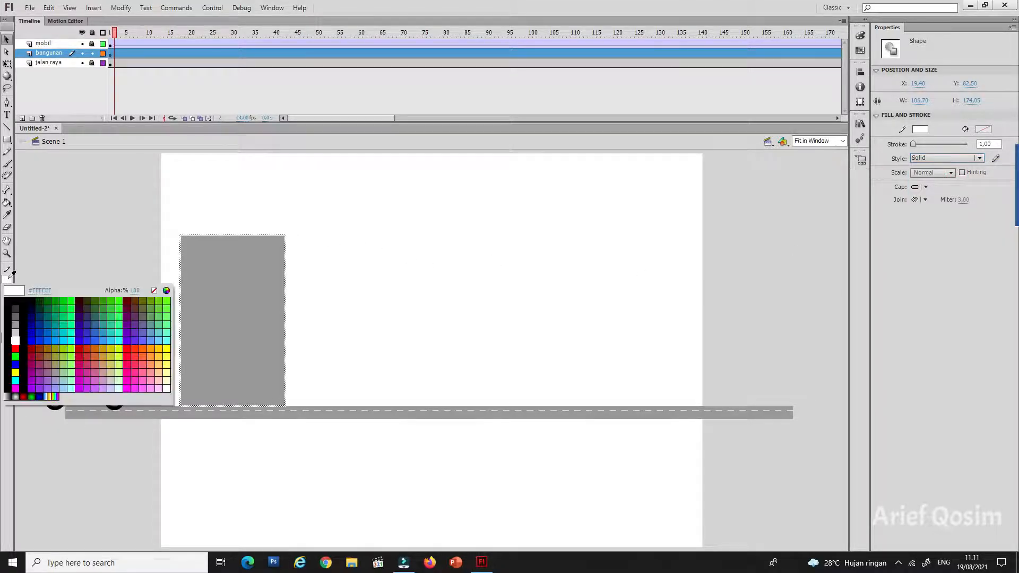
{"action": "left_click", "coordinate": [23, 302]}
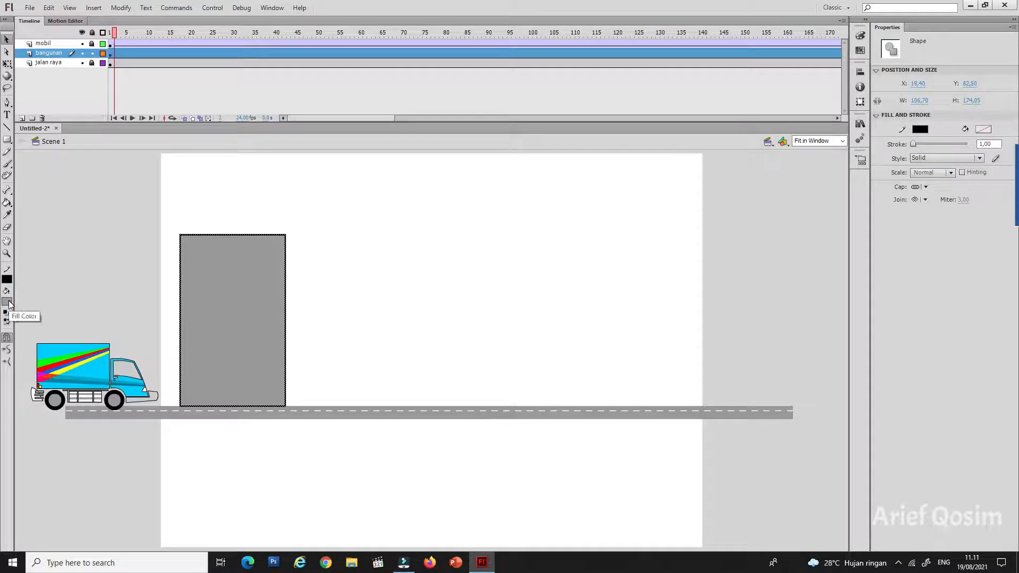
Step: Fill the building rectangle with dark brown and deselect it
{"action": "left_click", "coordinate": [9, 303]}
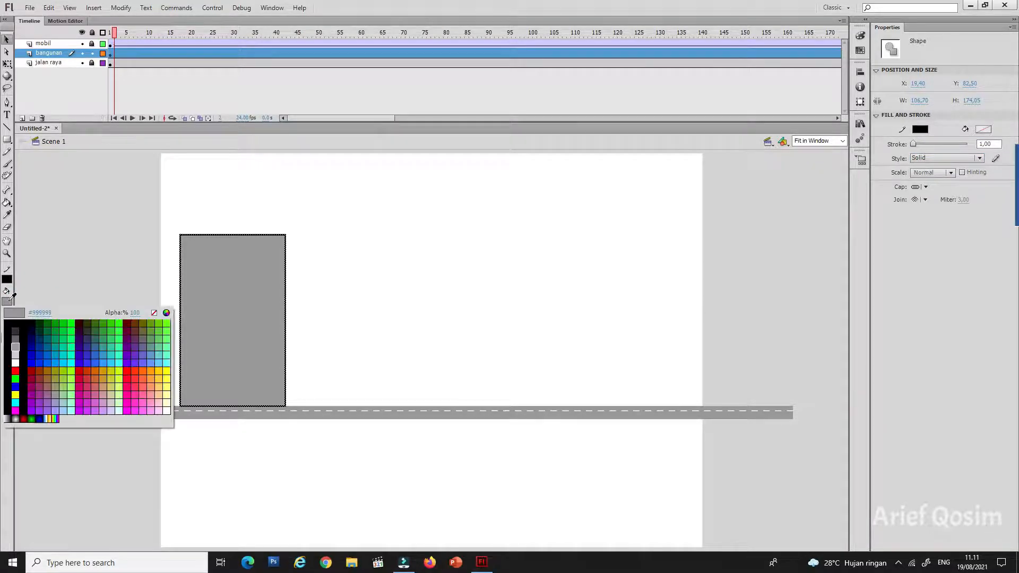
{"action": "left_click", "coordinate": [140, 323]}
{"action": "left_click", "coordinate": [253, 287]}
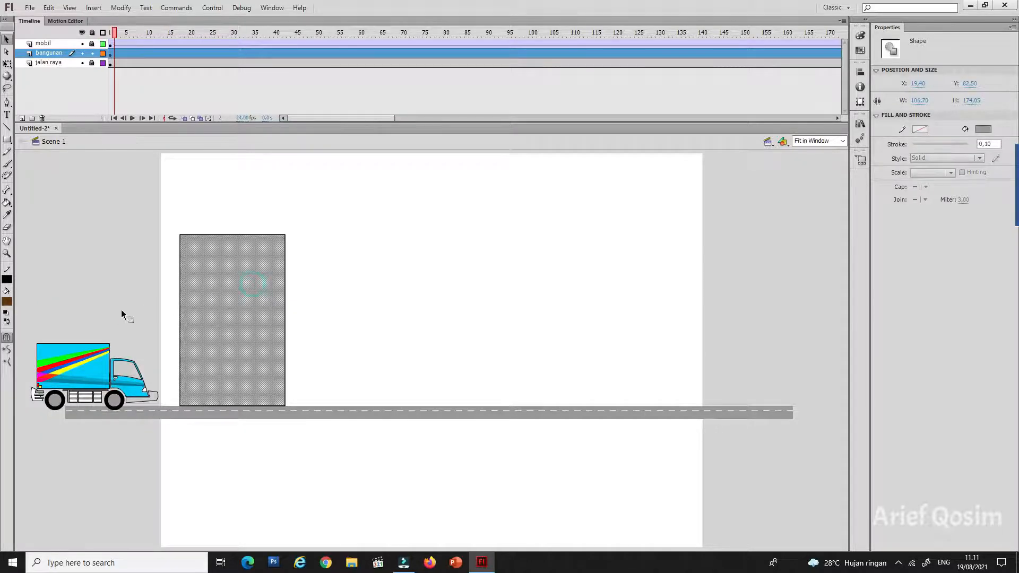
{"action": "left_click", "coordinate": [8, 301]}
{"action": "left_click", "coordinate": [140, 323]}
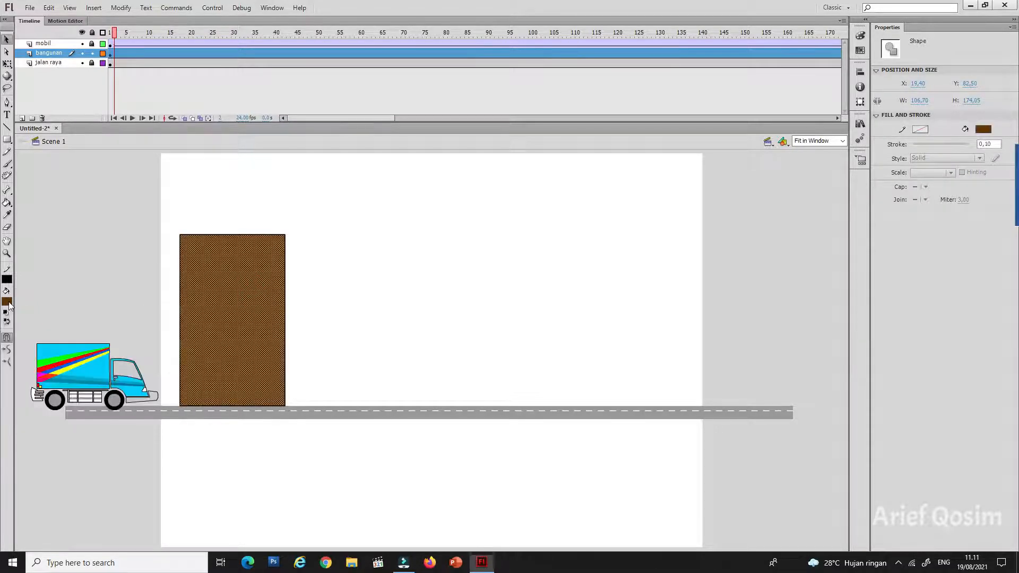
{"action": "left_click", "coordinate": [104, 263]}
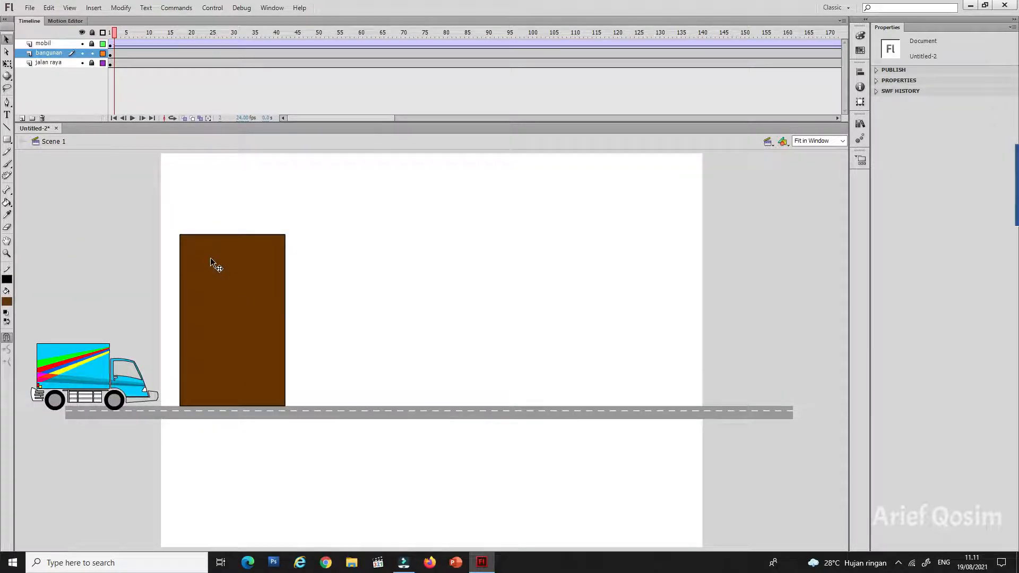
Step: Draw a yellow square window about 27 wide in the upper left corner of the brown building
{"action": "left_click", "coordinate": [7, 139]}
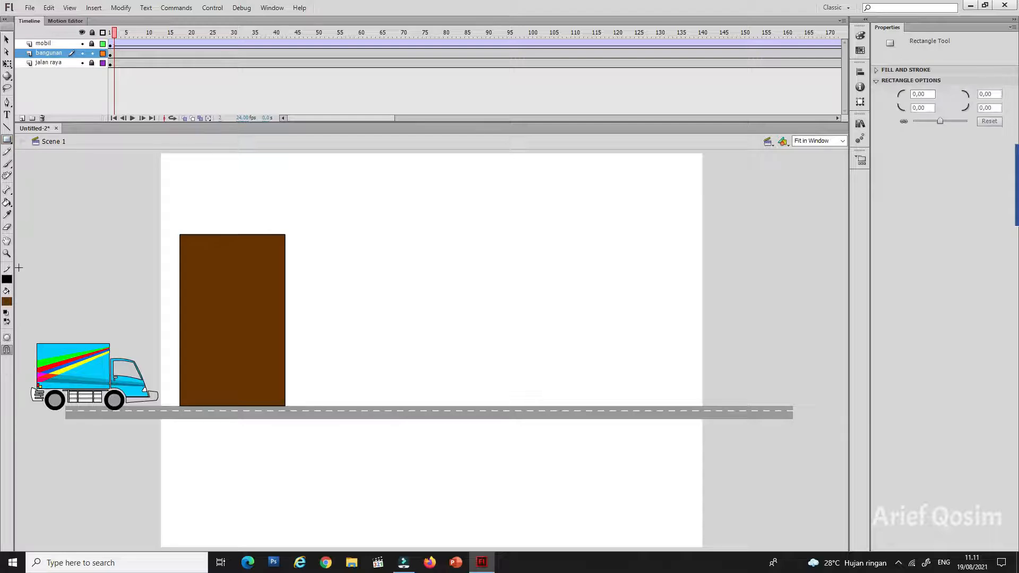
{"action": "left_click", "coordinate": [12, 301]}
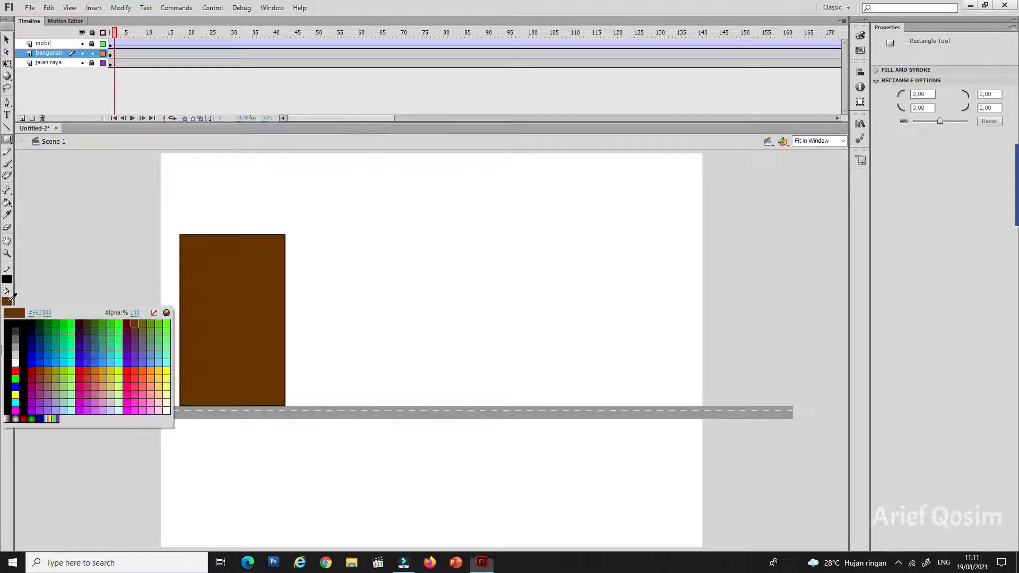
{"action": "left_click", "coordinate": [16, 394]}
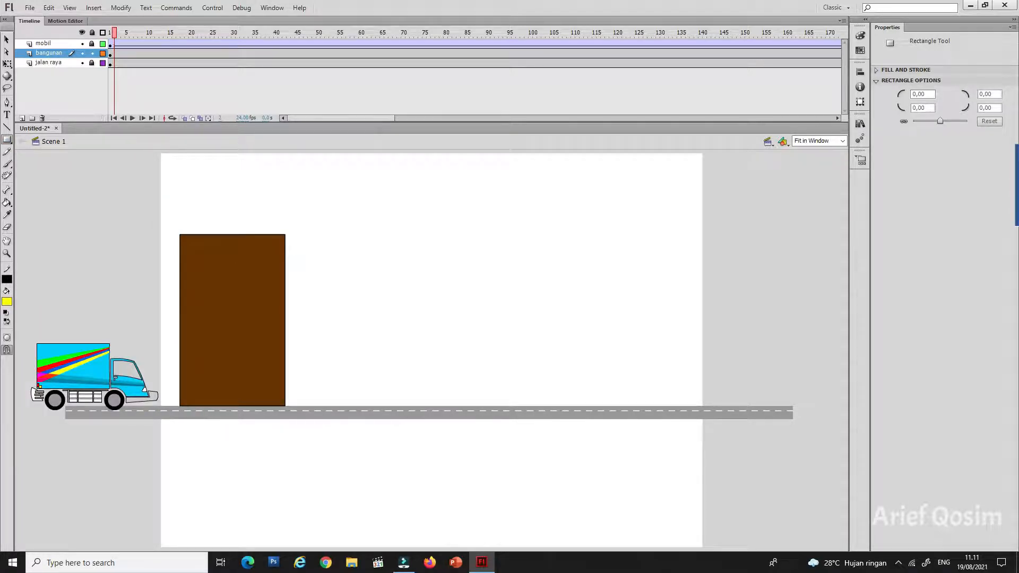
{"action": "left_click_drag", "start_coordinate": [190, 248], "coordinate": [218, 275]}
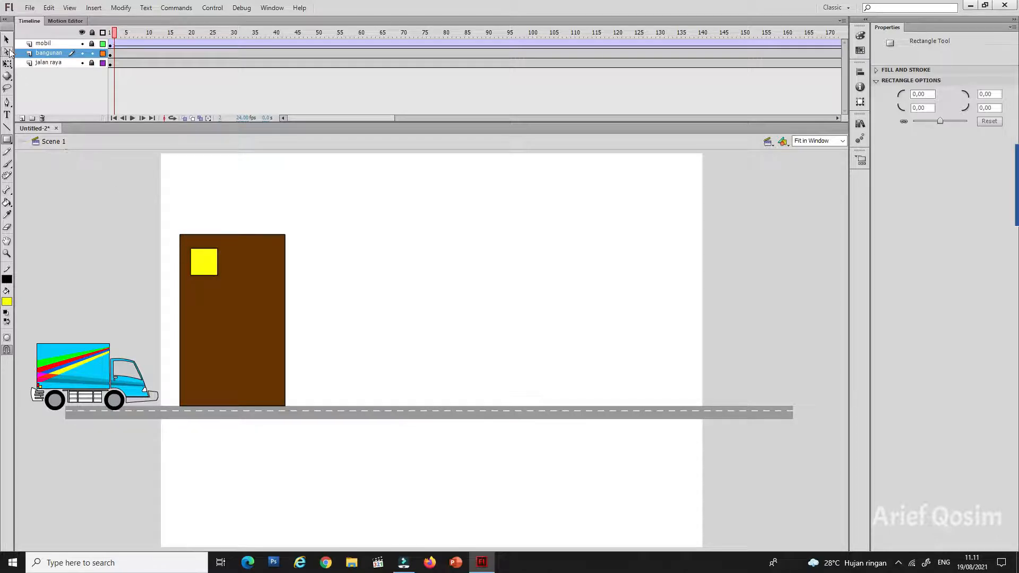
Step: Copy the yellow window into two columns of four and draw a narrow, tall yellow strip window beside them
{"action": "left_click", "coordinate": [7, 41]}
{"action": "double_click", "coordinate": [206, 255]}
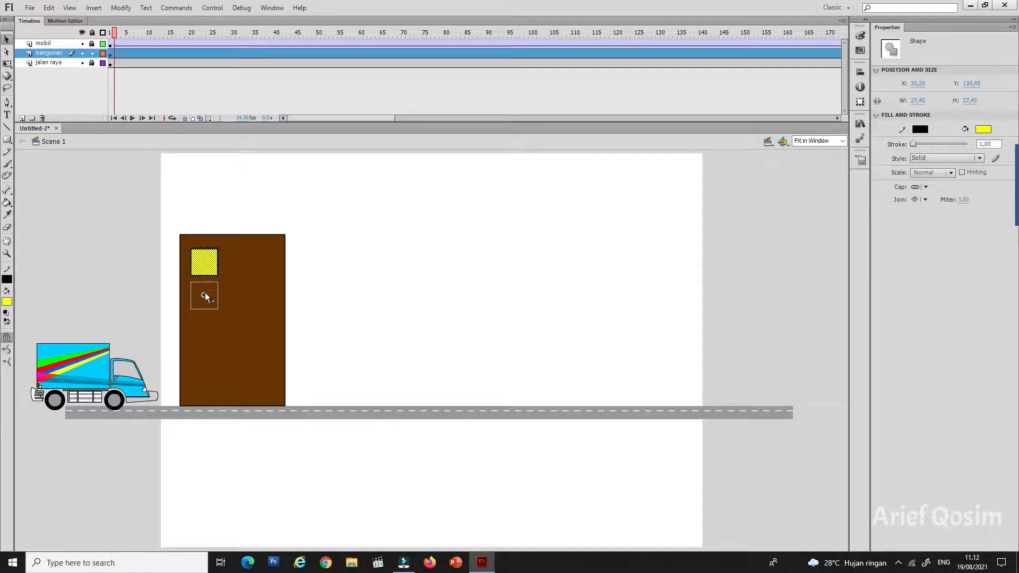
{"action": "left_click_drag", "start_coordinate": [205, 293], "coordinate": [242, 325]}
{"action": "left_click_drag", "start_coordinate": [242, 325], "coordinate": [237, 260]}
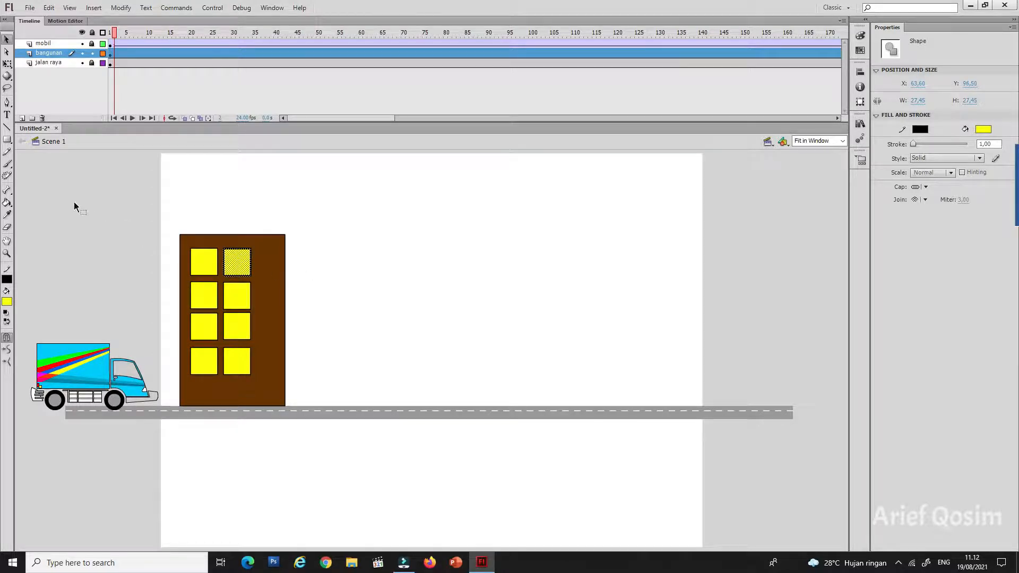
{"action": "left_click", "coordinate": [7, 140]}
{"action": "left_click_drag", "start_coordinate": [263, 247], "coordinate": [274, 374]}
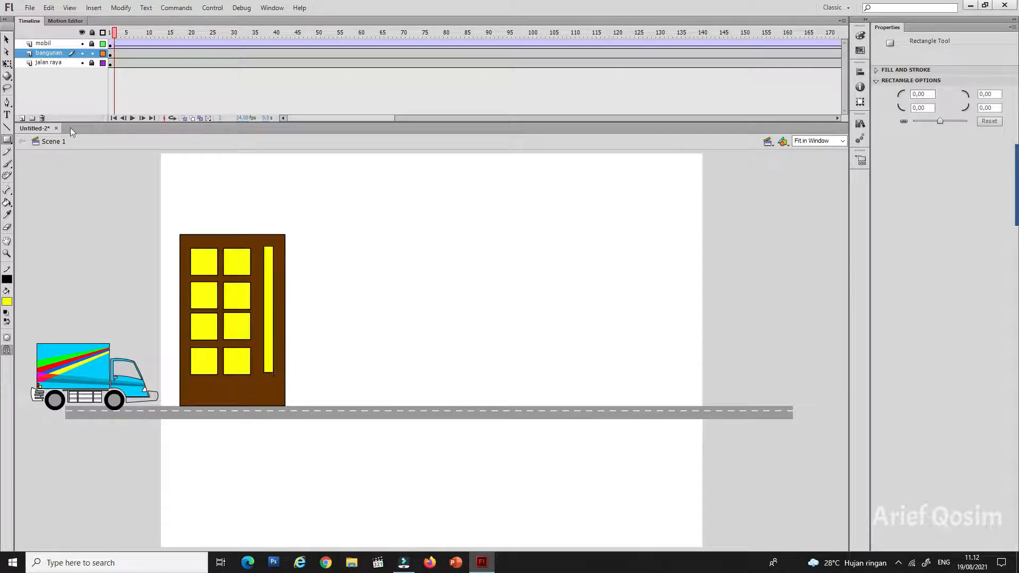
Step: Draw a #CC3300 building right of the brown one, with a wider roof band, a door about 67 × 58 and a window about 67 × 15
{"action": "left_click", "coordinate": [8, 301]}
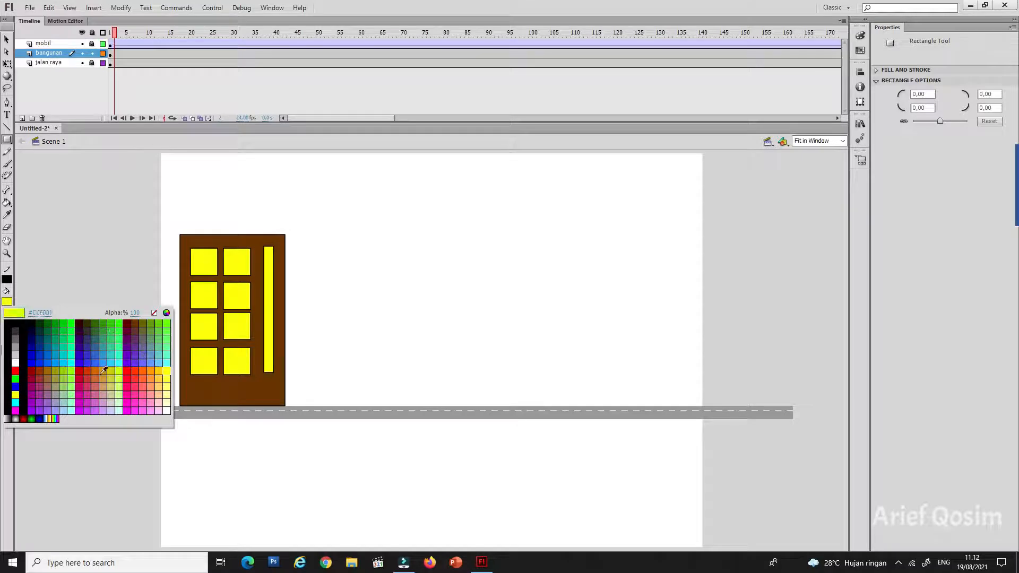
{"action": "left_click", "coordinate": [88, 370]}
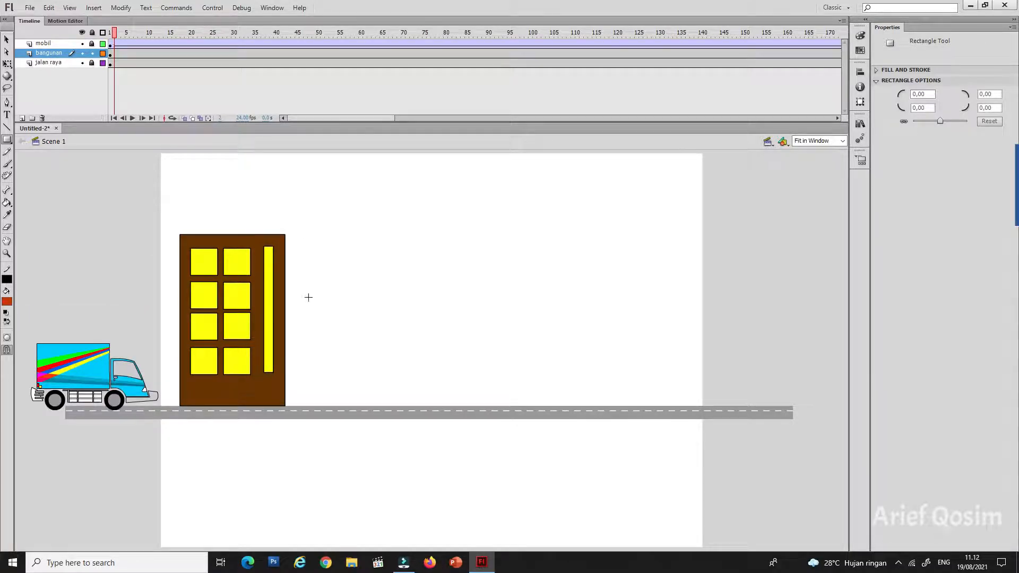
{"action": "left_click_drag", "start_coordinate": [293, 317], "coordinate": [457, 405]}
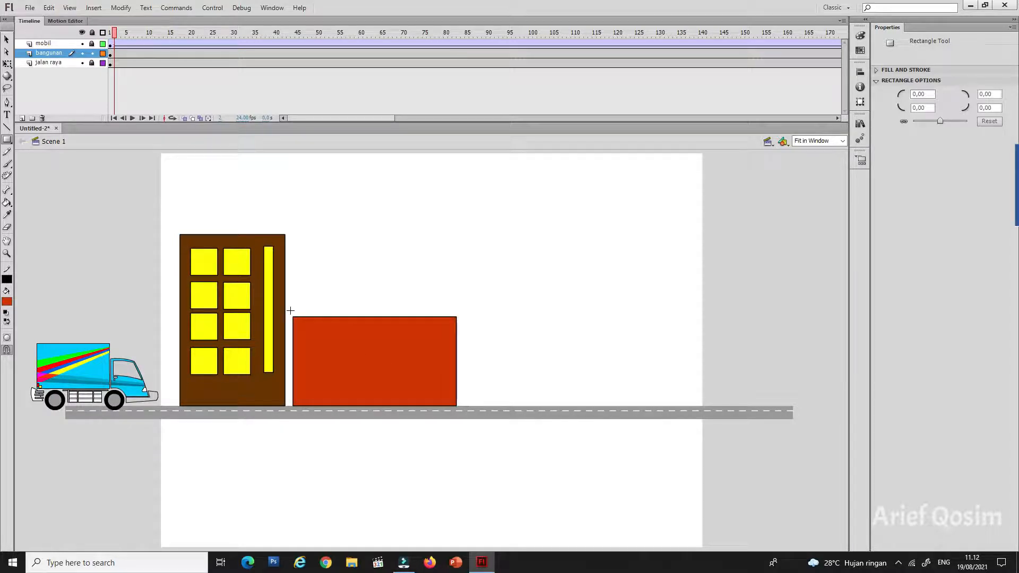
{"action": "left_click_drag", "start_coordinate": [286, 310], "coordinate": [468, 333]}
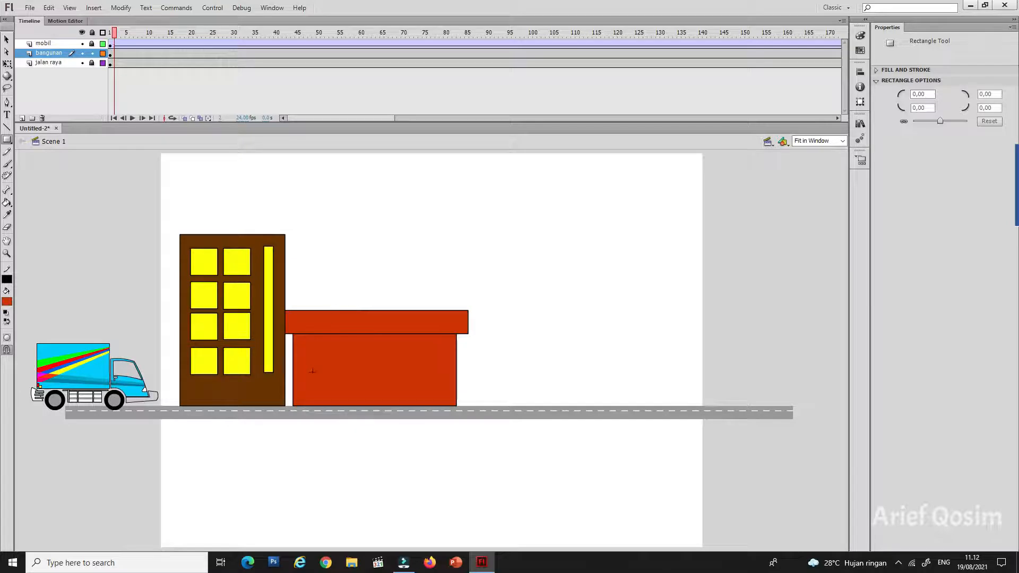
{"action": "left_click_drag", "start_coordinate": [308, 348], "coordinate": [375, 406]}
{"action": "left_click_drag", "start_coordinate": [382, 350], "coordinate": [447, 365]}
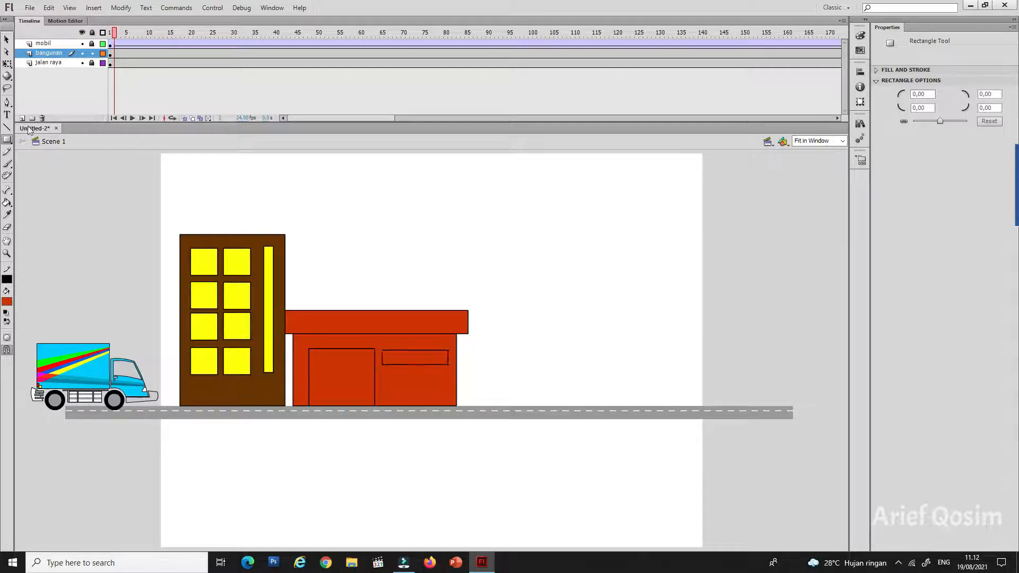
Step: Fill the red building's door with gray and its window with yellow
{"action": "left_click", "coordinate": [6, 39]}
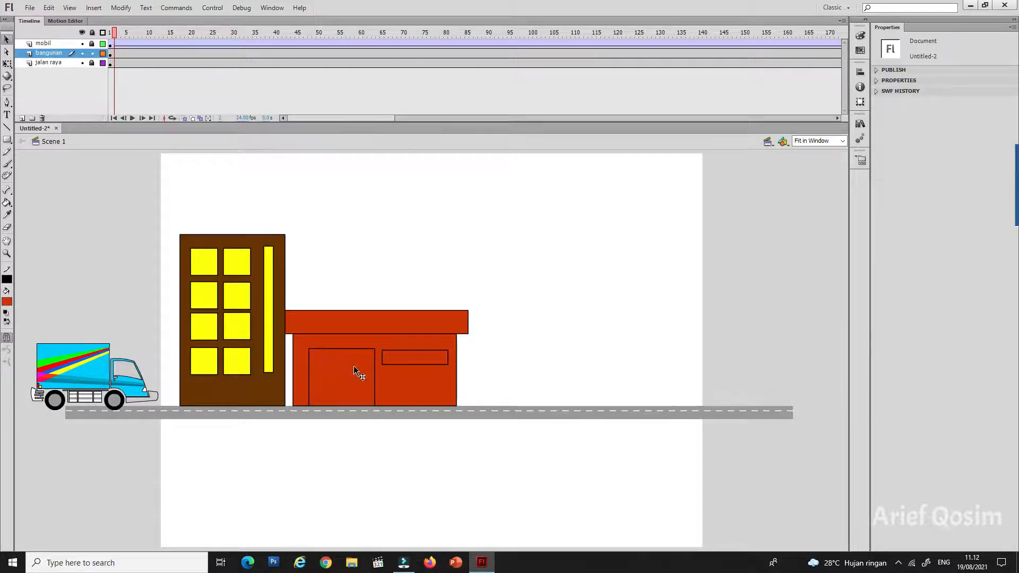
{"action": "left_click", "coordinate": [354, 366]}
{"action": "left_click", "coordinate": [8, 302]}
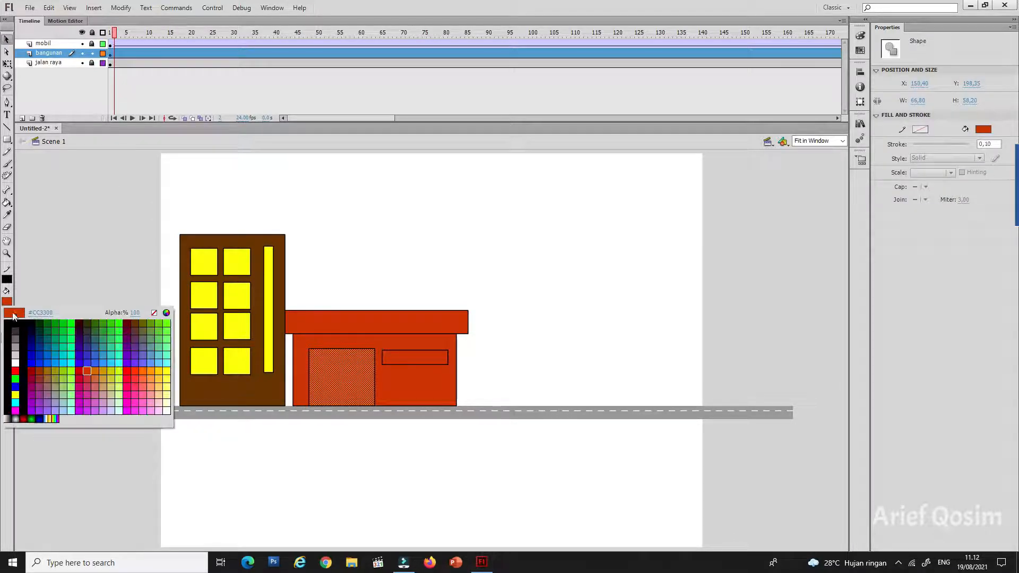
{"action": "left_click", "coordinate": [20, 343]}
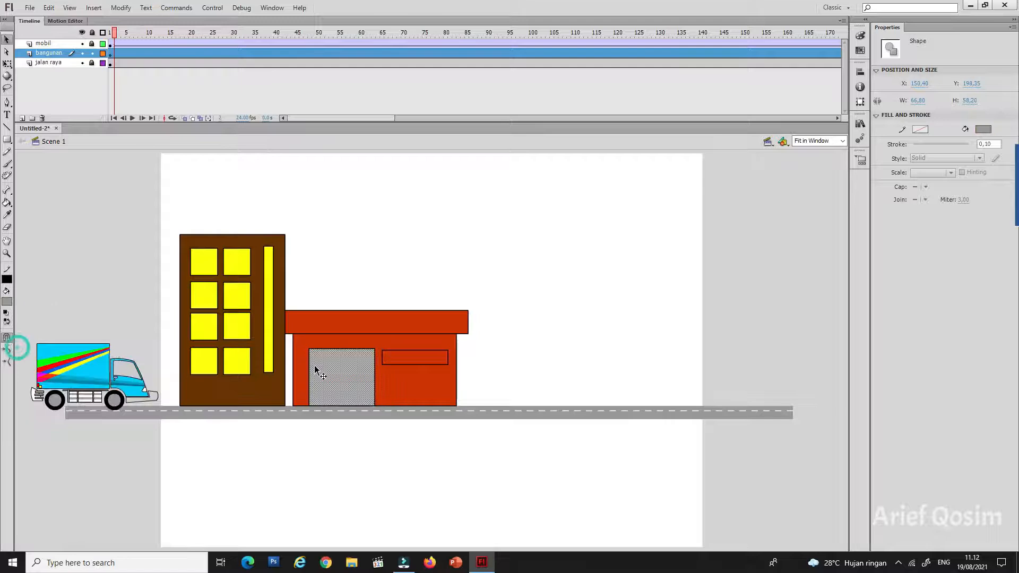
{"action": "left_click", "coordinate": [398, 357]}
{"action": "left_click", "coordinate": [9, 302]}
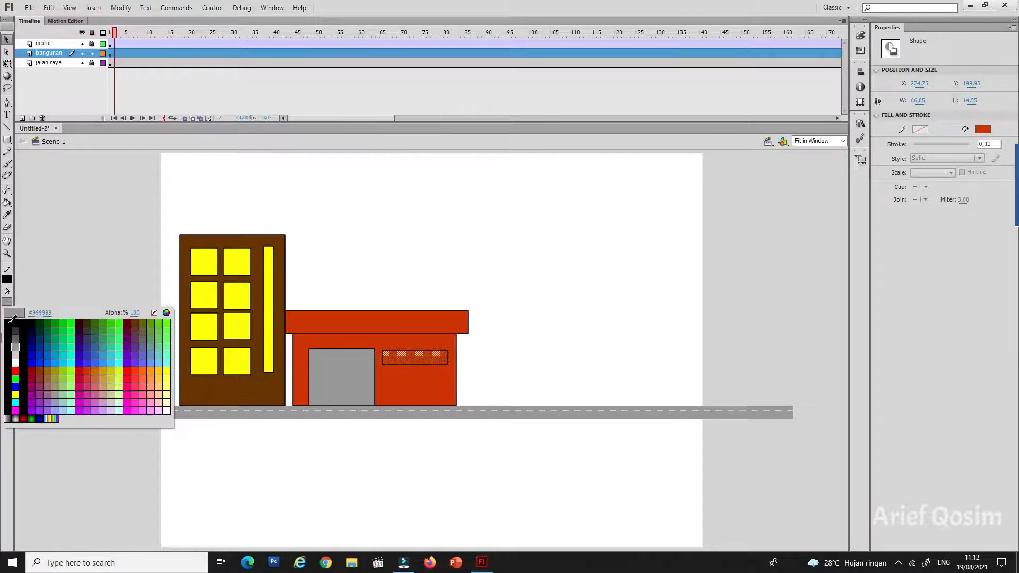
{"action": "left_click", "coordinate": [20, 391]}
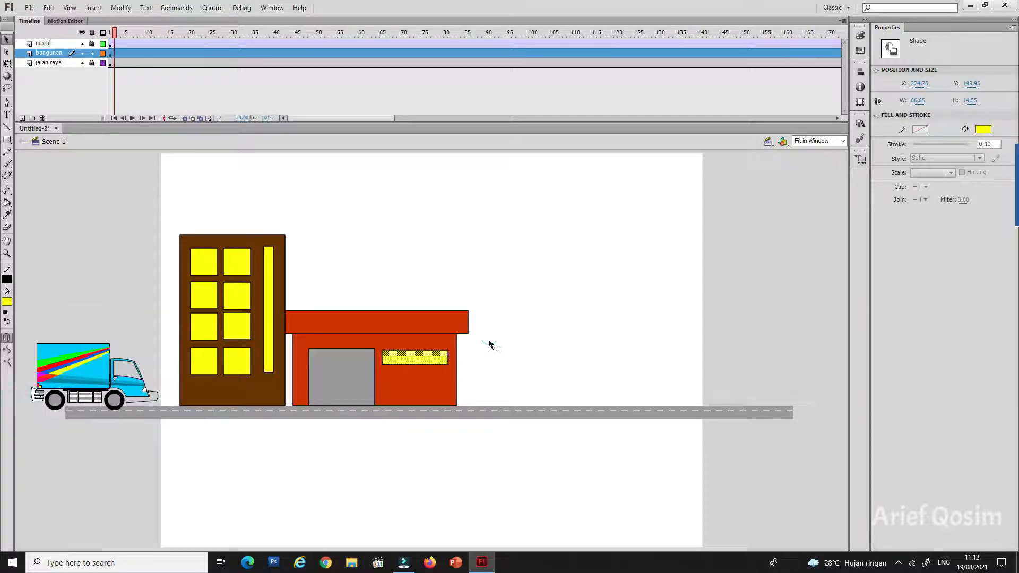
Step: Shade the thin strip of the red building's wall directly beneath the roof band with a darker red
{"action": "left_click_drag", "start_coordinate": [484, 340], "coordinate": [288, 330]}
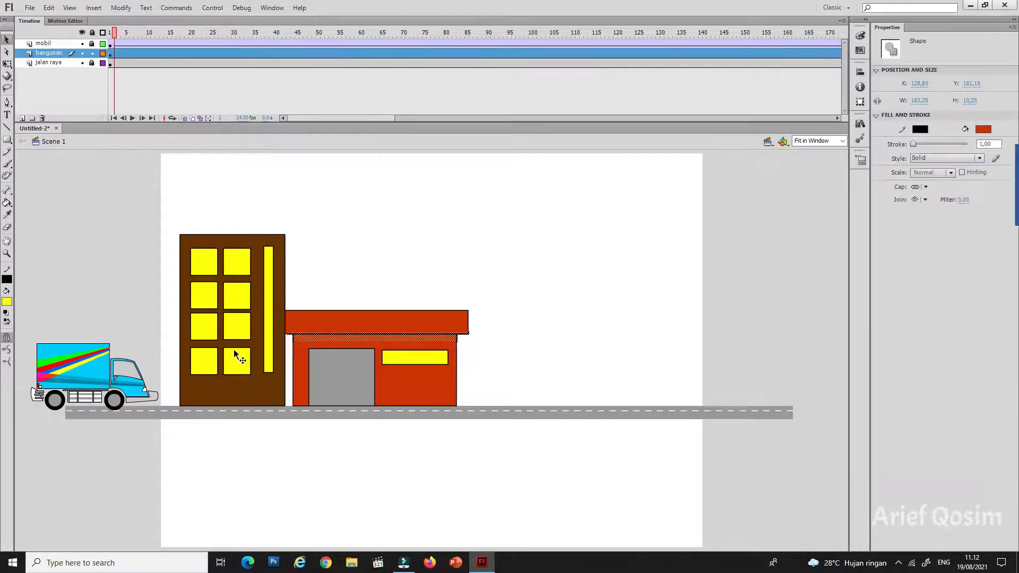
{"action": "left_click", "coordinate": [860, 36]}
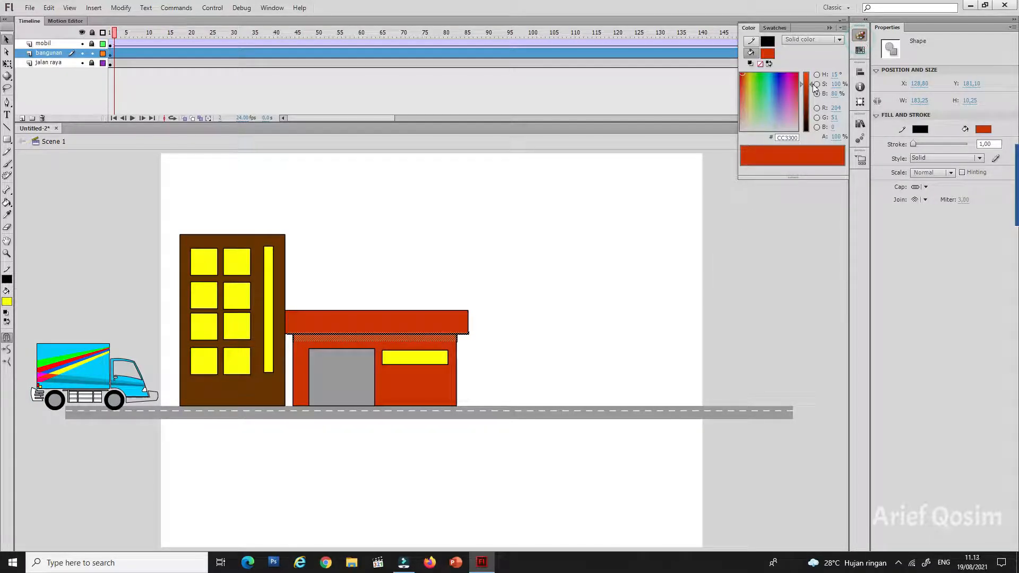
{"action": "left_click_drag", "start_coordinate": [810, 85], "coordinate": [811, 94]}
{"action": "left_click", "coordinate": [626, 253]}
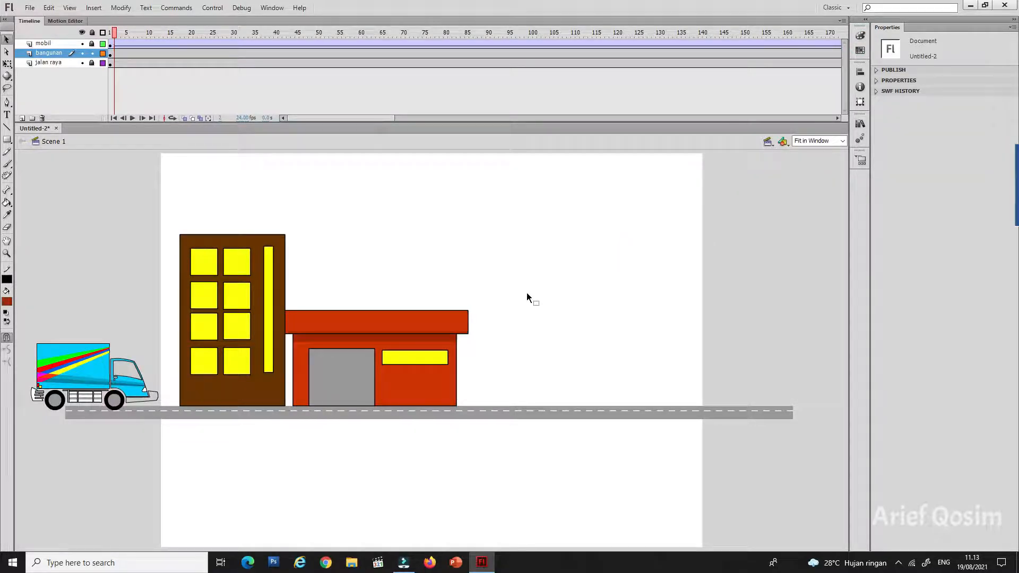
Step: Draw three #0066FF tower blocks standing on the road right of the red building, with the narrow middle one tallest
{"action": "left_click", "coordinate": [7, 140]}
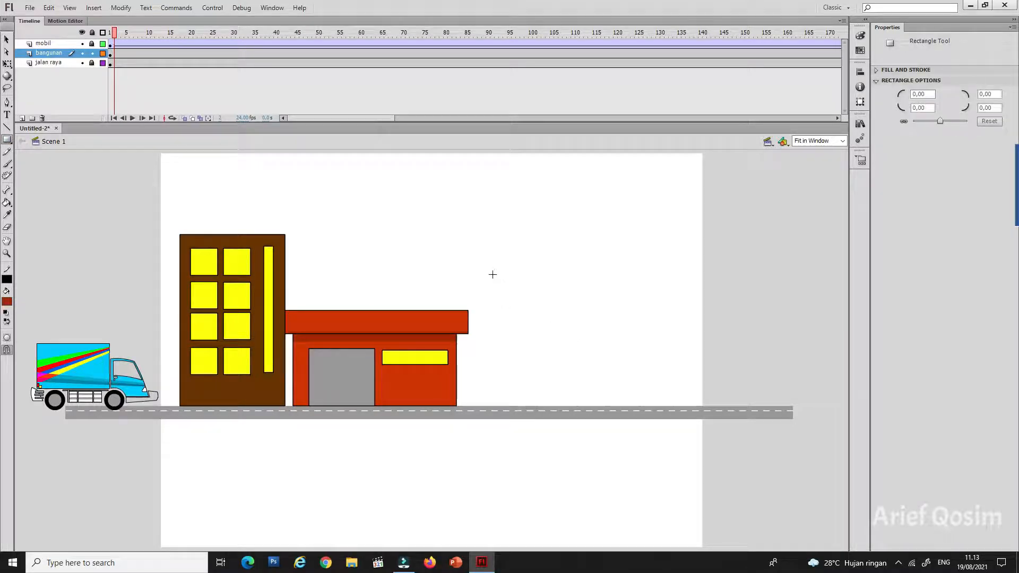
{"action": "left_click", "coordinate": [7, 301]}
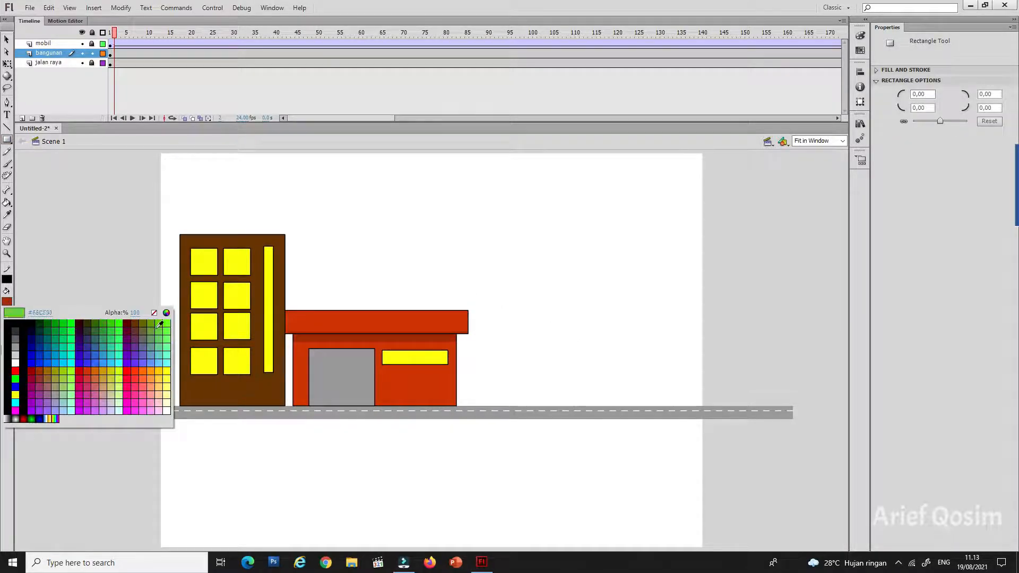
{"action": "left_click", "coordinate": [51, 359]}
{"action": "left_click_drag", "start_coordinate": [490, 282], "coordinate": [571, 406]}
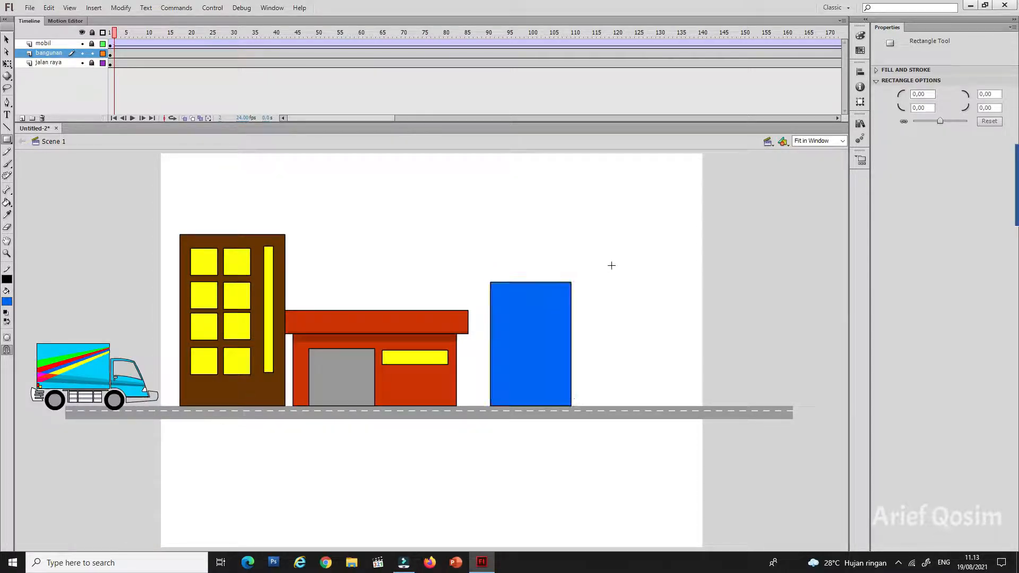
{"action": "left_click_drag", "start_coordinate": [584, 193], "coordinate": [639, 405]}
{"action": "left_click_drag", "start_coordinate": [647, 280], "coordinate": [700, 406]}
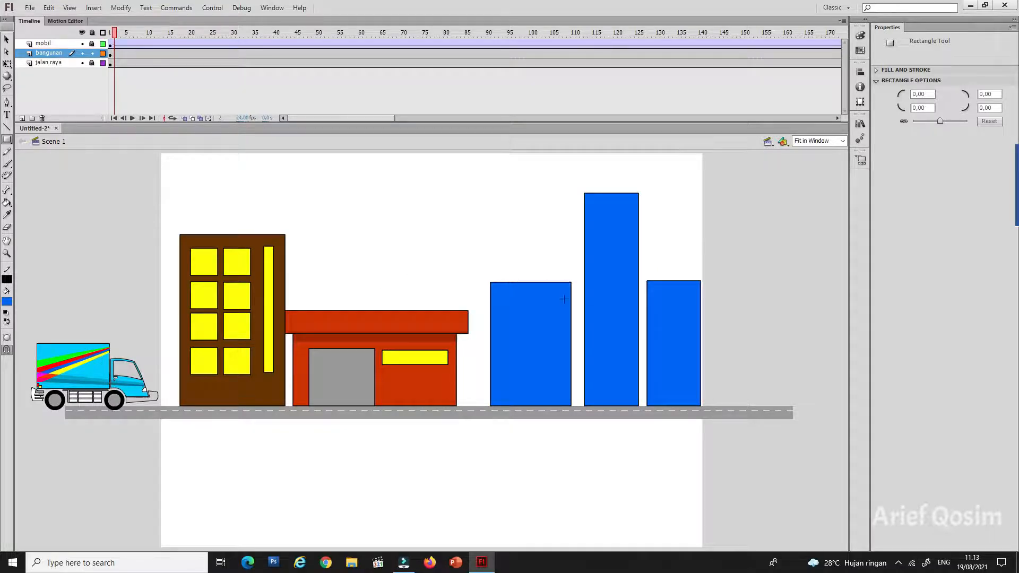
Step: Add a low blue connecting block on each side of the tallest tower, resting on the two shorter towers
{"action": "left_click_drag", "start_coordinate": [535, 267], "coordinate": [586, 282]}
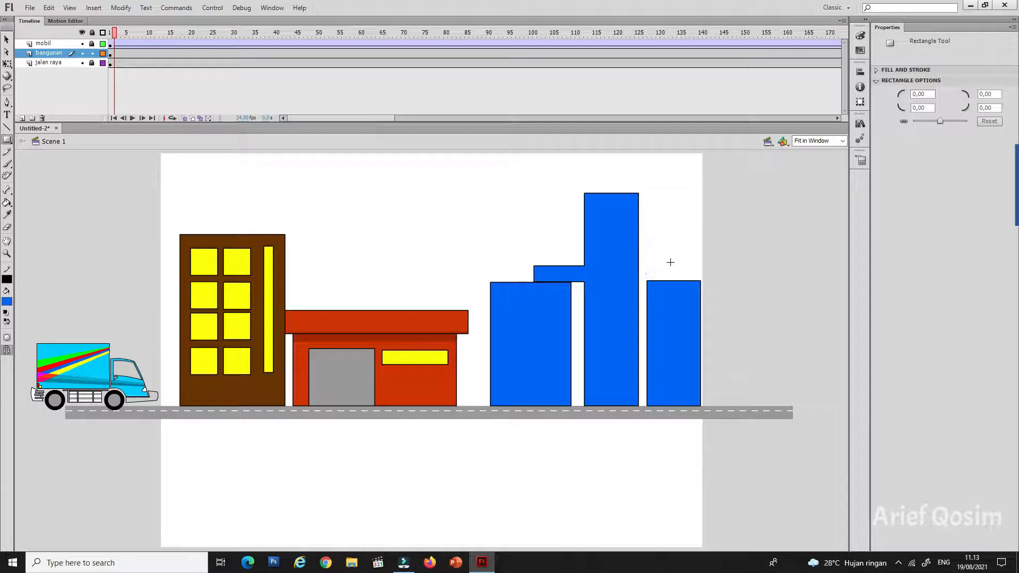
{"action": "left_click_drag", "start_coordinate": [671, 263], "coordinate": [647, 280]}
{"action": "left_click_drag", "start_coordinate": [638, 281], "coordinate": [638, 281]}
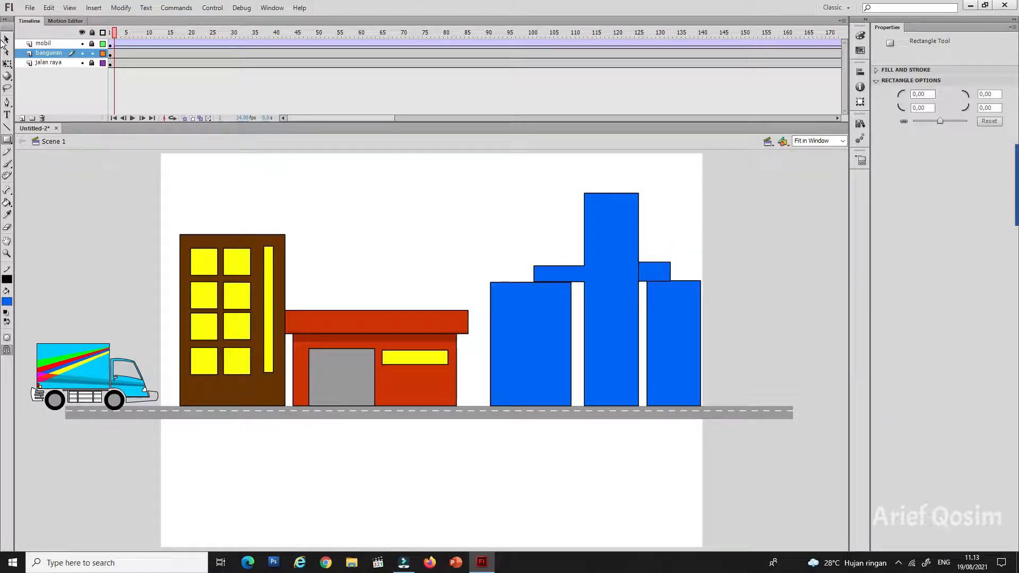
Step: Delete the outline segments separating the right connecting block from the tallest tower and from the right tower
{"action": "left_click", "coordinate": [6, 39]}
{"action": "left_click", "coordinate": [644, 278]}
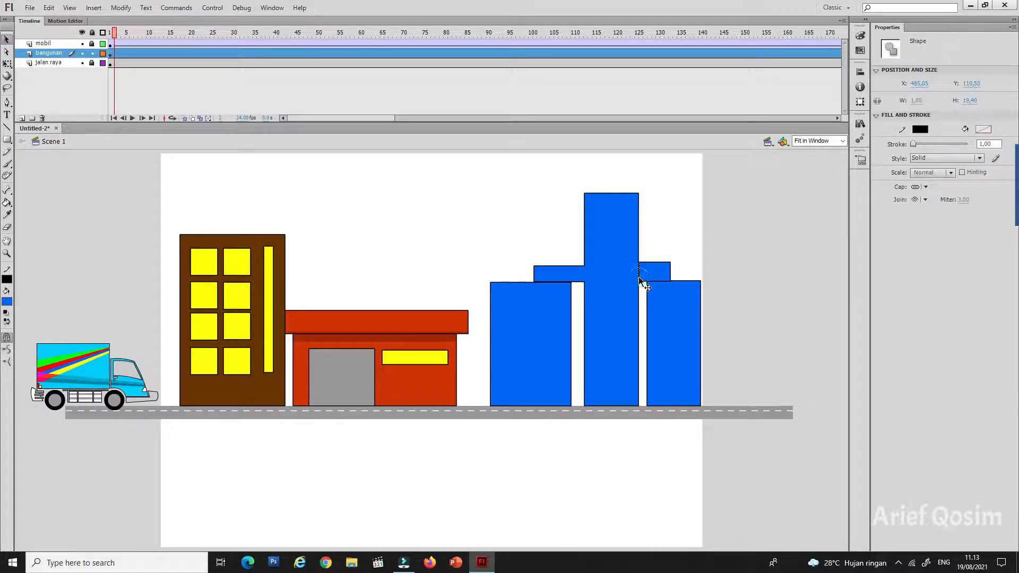
{"action": "left_click", "coordinate": [644, 284]}
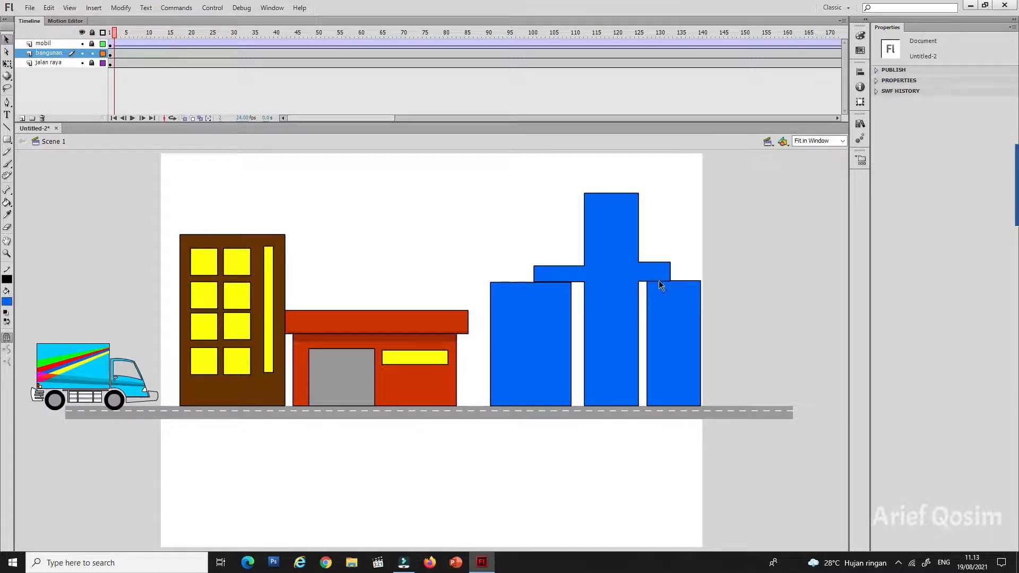
{"action": "left_click", "coordinate": [658, 281]}
{"action": "key", "text": "Delete"}
Step: Try to delete the outline between the left blue tower and the connecting block above it
{"action": "left_click", "coordinate": [552, 281]}
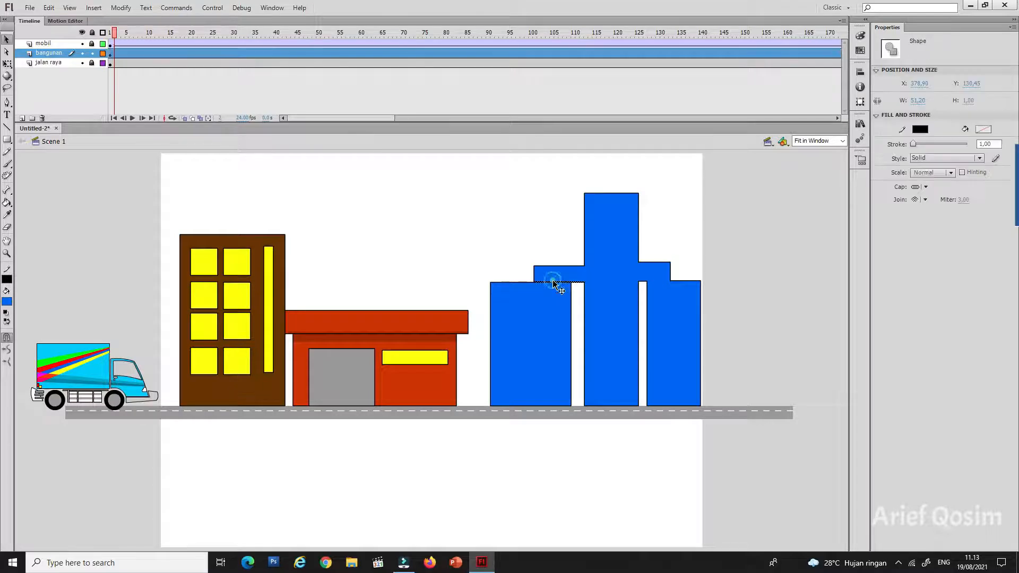
{"action": "key", "text": "Delete"}
{"action": "left_click", "coordinate": [551, 280]}
{"action": "key", "text": "Escape"}
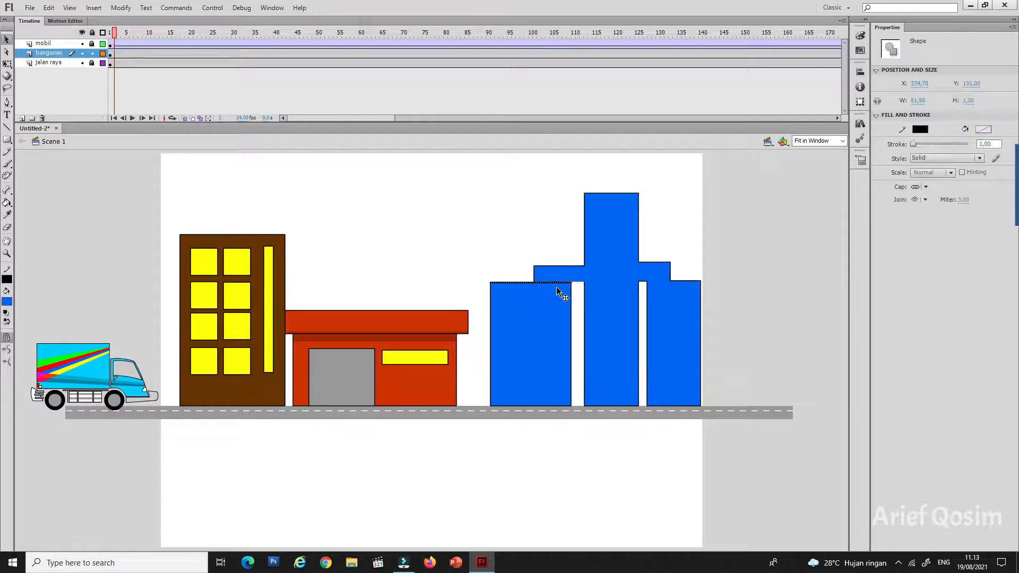
{"action": "key", "text": "ctrl+z"}
{"action": "key", "text": "ctrl+z"}
{"action": "key", "text": "ctrl+z"}
{"action": "key", "text": "ctrl+z"}
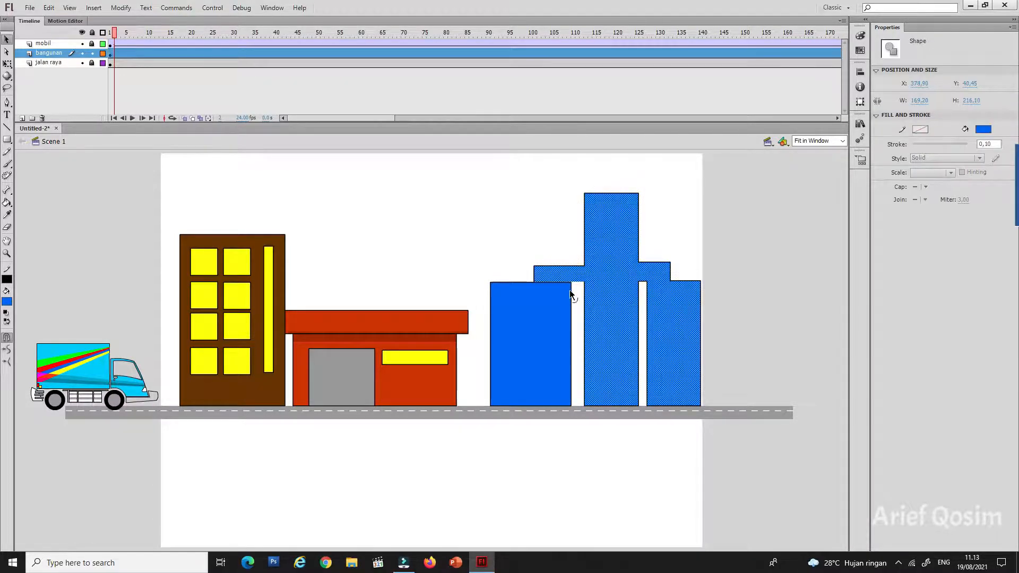
{"action": "left_click", "coordinate": [580, 294]}
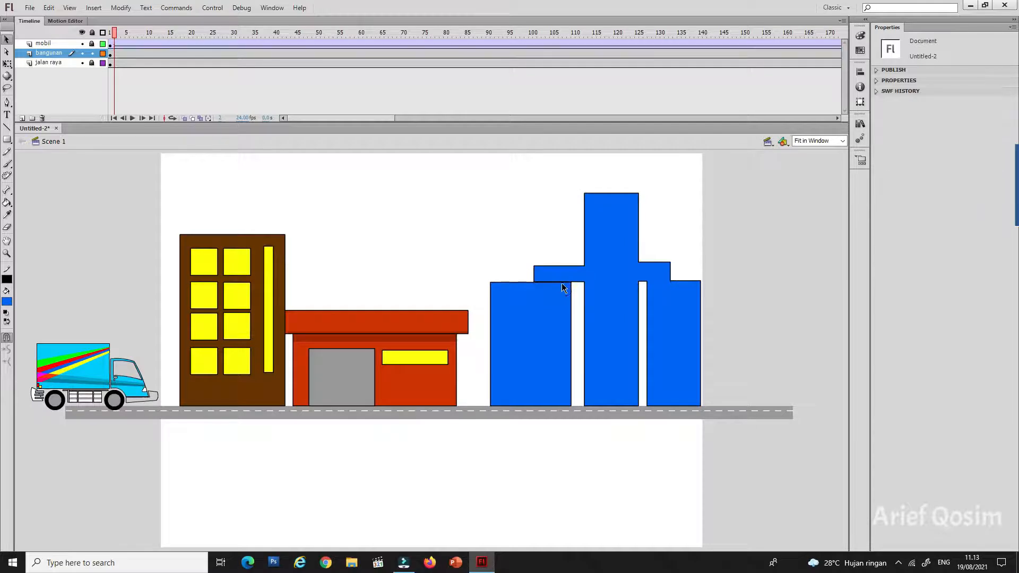
{"action": "left_click", "coordinate": [562, 284]}
{"action": "left_click", "coordinate": [575, 289]}
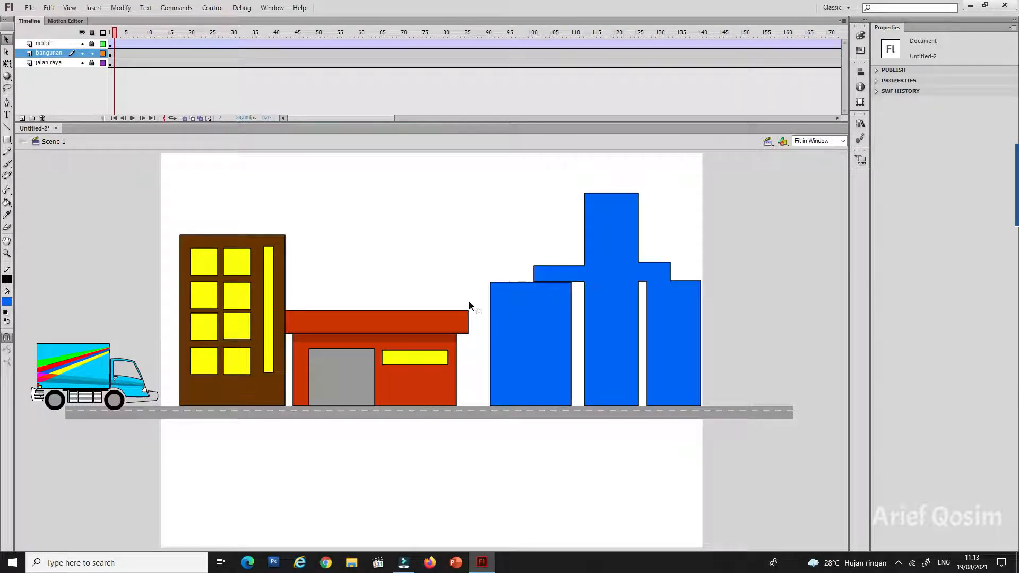
Step: Draw a light gray horizontal strip about 109 × 6.5 across the upper part of the left and middle blue towers
{"action": "left_click", "coordinate": [7, 140]}
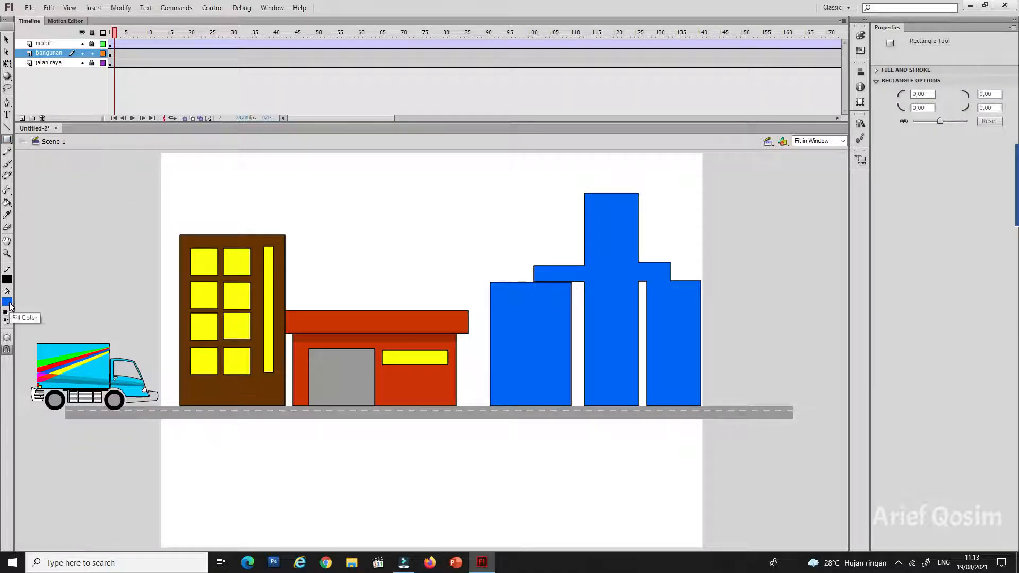
{"action": "left_click", "coordinate": [9, 306]}
{"action": "left_click", "coordinate": [14, 356]}
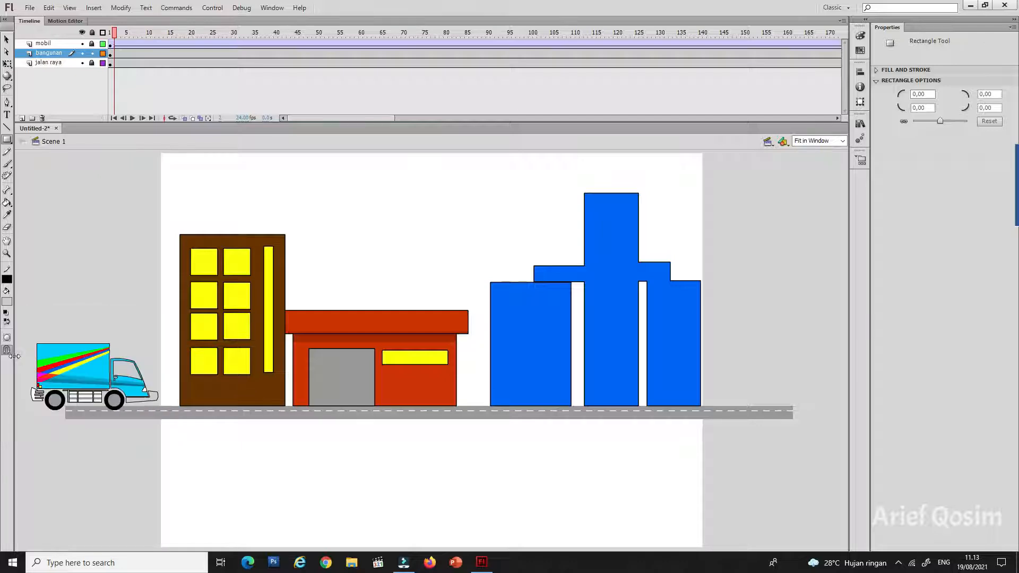
{"action": "left_click_drag", "start_coordinate": [506, 295], "coordinate": [614, 302]}
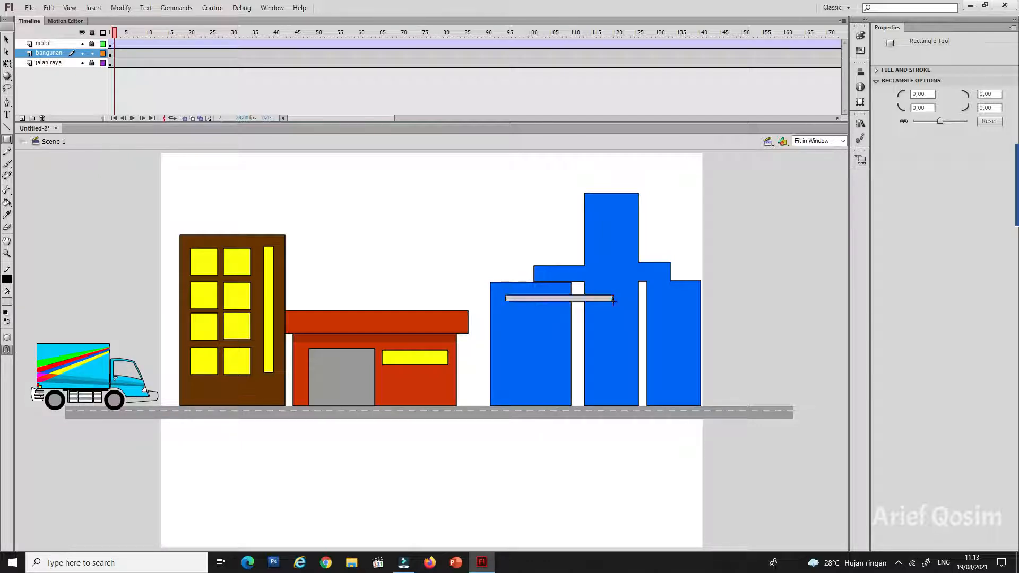
{"action": "key", "text": "v"}
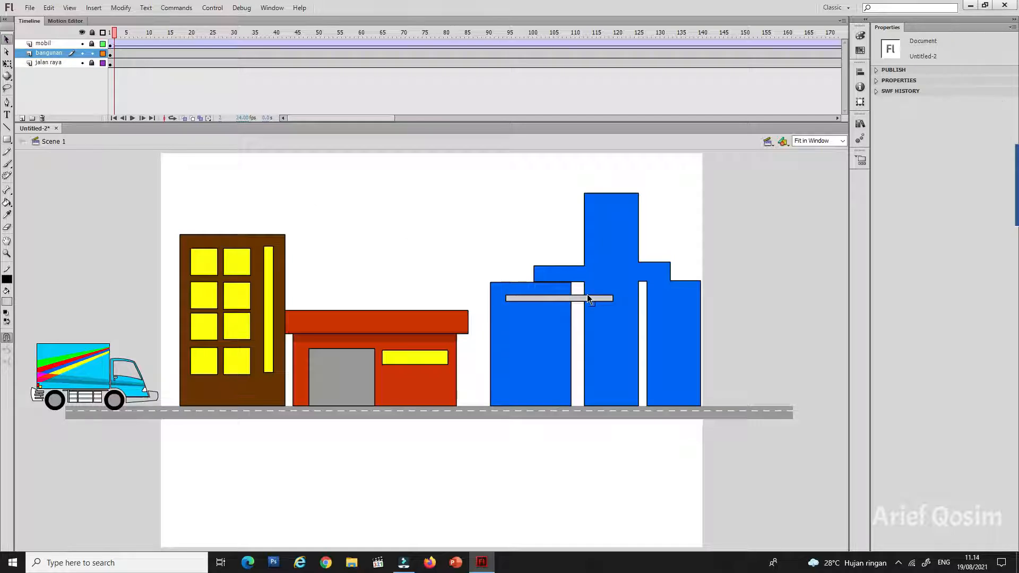
Step: Copy the light gray strip downward into a stack of eight reaching almost to the road
{"action": "left_click", "coordinate": [576, 300]}
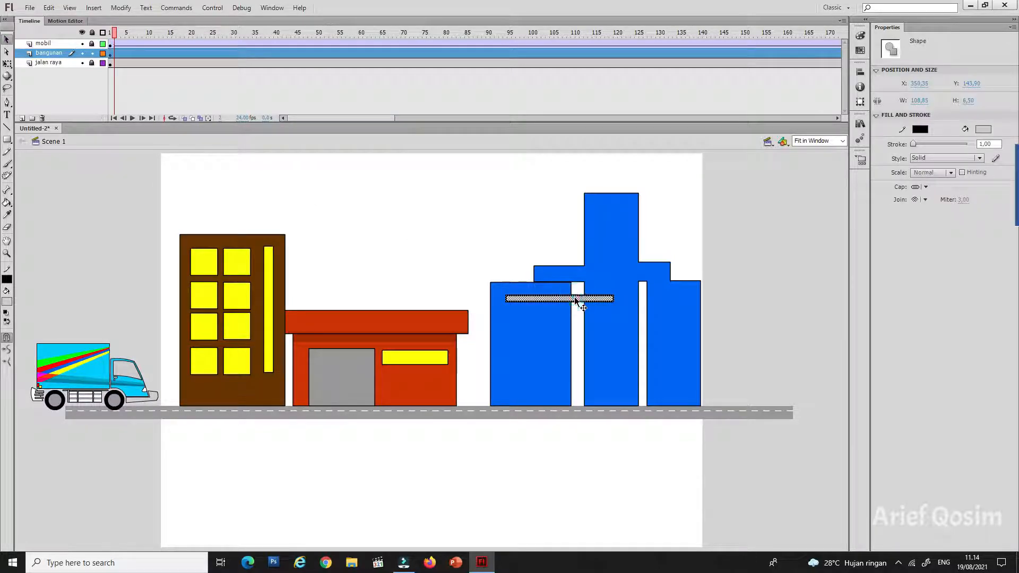
{"action": "left_click_drag", "start_coordinate": [576, 300], "coordinate": [578, 395]}
{"action": "key", "text": "Up"}
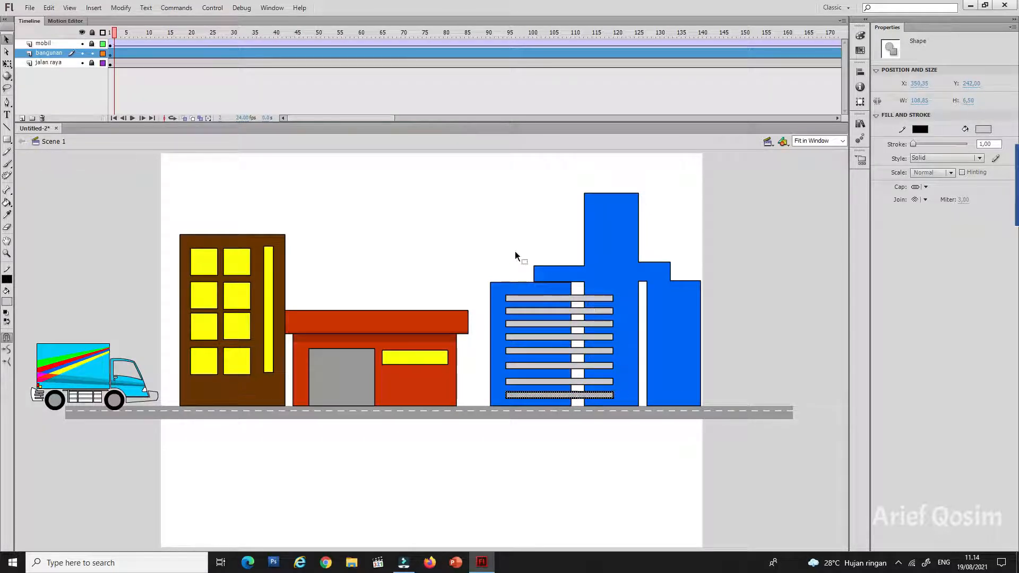
Step: Draw a large light gray door at the base of the right blue towers and a small rectangular window above it
{"action": "left_click", "coordinate": [7, 140]}
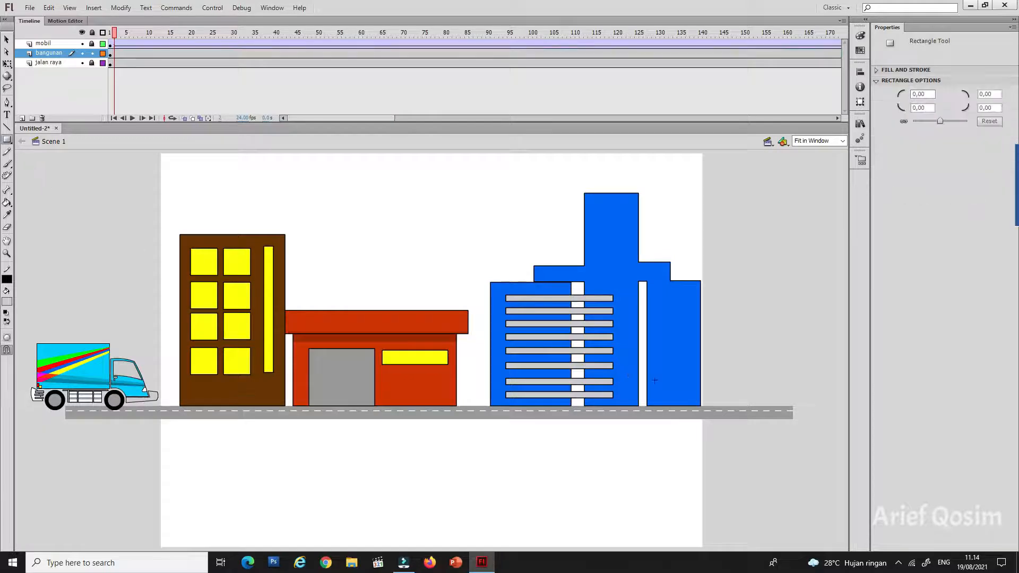
{"action": "left_click_drag", "start_coordinate": [625, 332], "coordinate": [691, 405]}
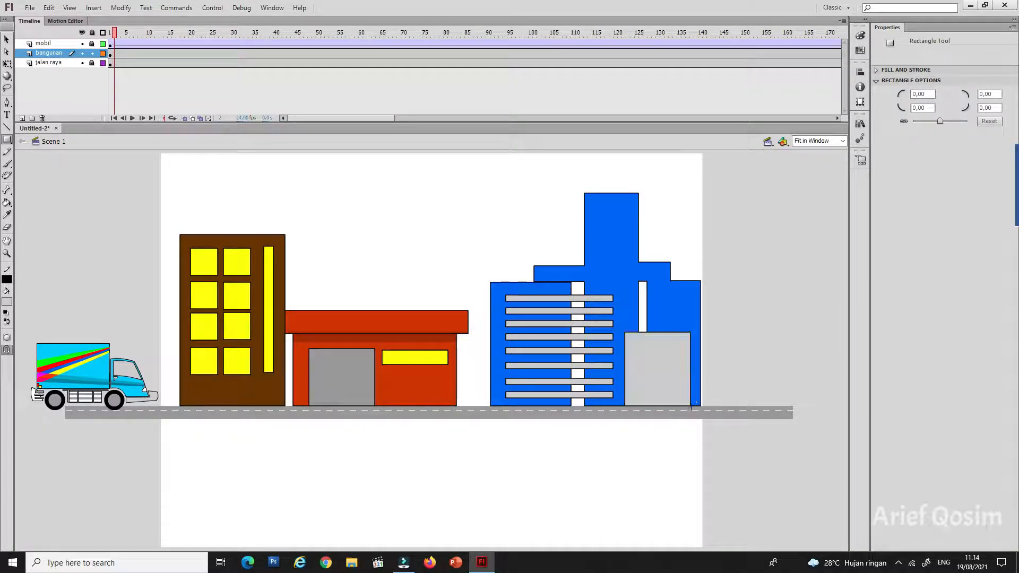
{"action": "left_click_drag", "start_coordinate": [656, 307], "coordinate": [689, 322]}
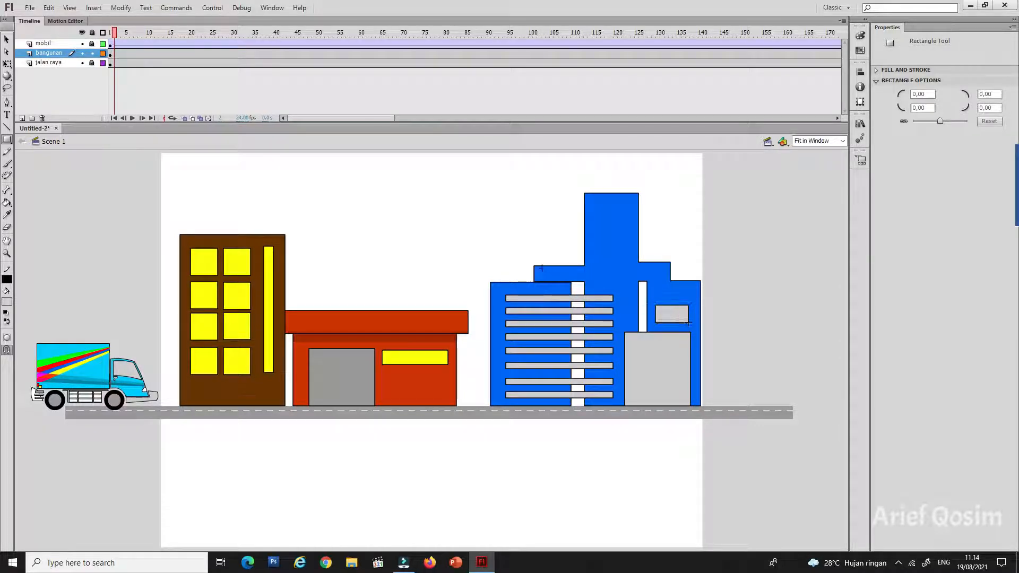
Step: Add light gray rooftop antennas to the blue building and a tall, narrow strip window along the highest tower
{"action": "mouse_move", "coordinate": [514, 246]}
{"action": "left_mouse_down"}
{"action": "mouse_move", "coordinate": [522, 282]}
{"action": "mouse_move", "coordinate": [529, 240]}
{"action": "mouse_move", "coordinate": [511, 234]}
{"action": "mouse_move", "coordinate": [510, 213]}
{"action": "mouse_move", "coordinate": [519, 191]}
{"action": "left_mouse_up"}
{"action": "left_click_drag", "start_coordinate": [553, 266], "coordinate": [550, 219]}
{"action": "left_click_drag", "start_coordinate": [654, 262], "coordinate": [631, 325]}
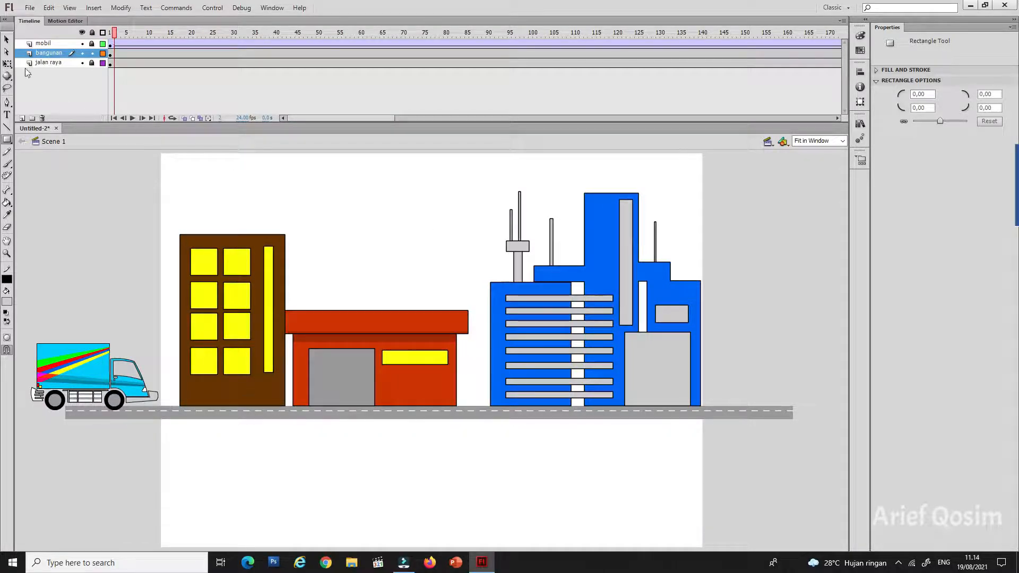
{"action": "left_click", "coordinate": [7, 40]}
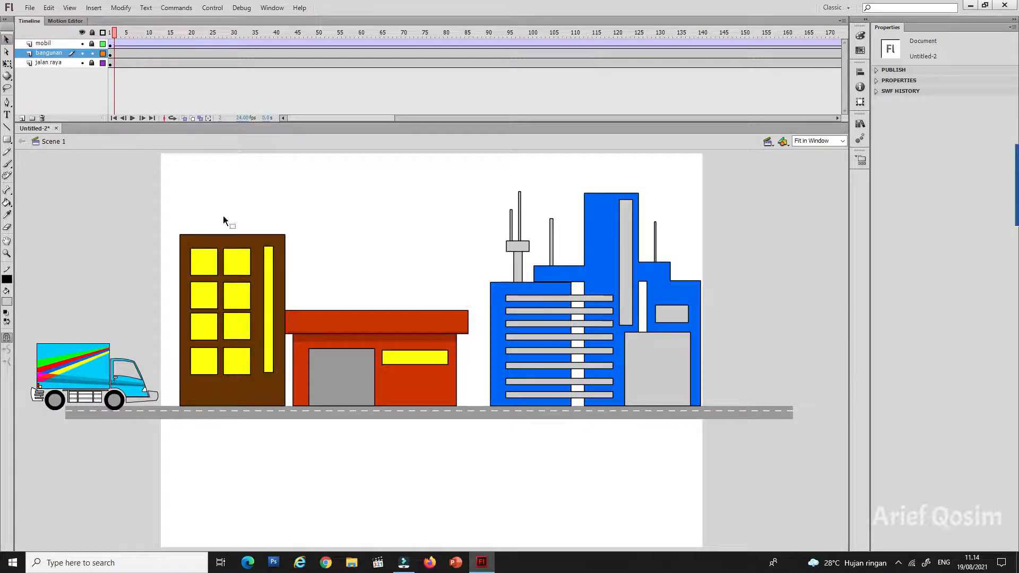
Step: Play the animation to check the truck driving past the finished buildings
{"action": "left_click", "coordinate": [48, 53]}
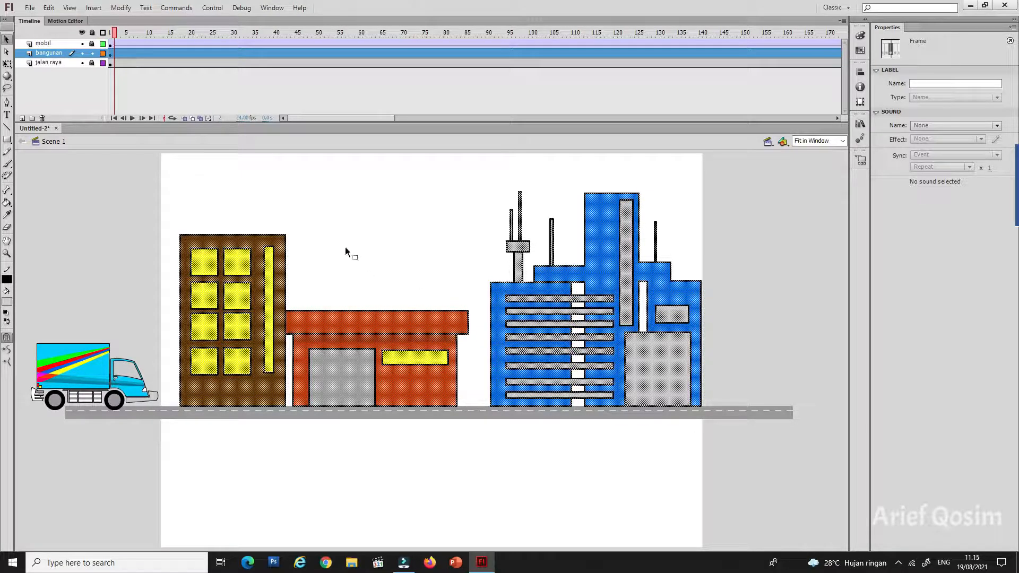
{"action": "left_click", "coordinate": [380, 225]}
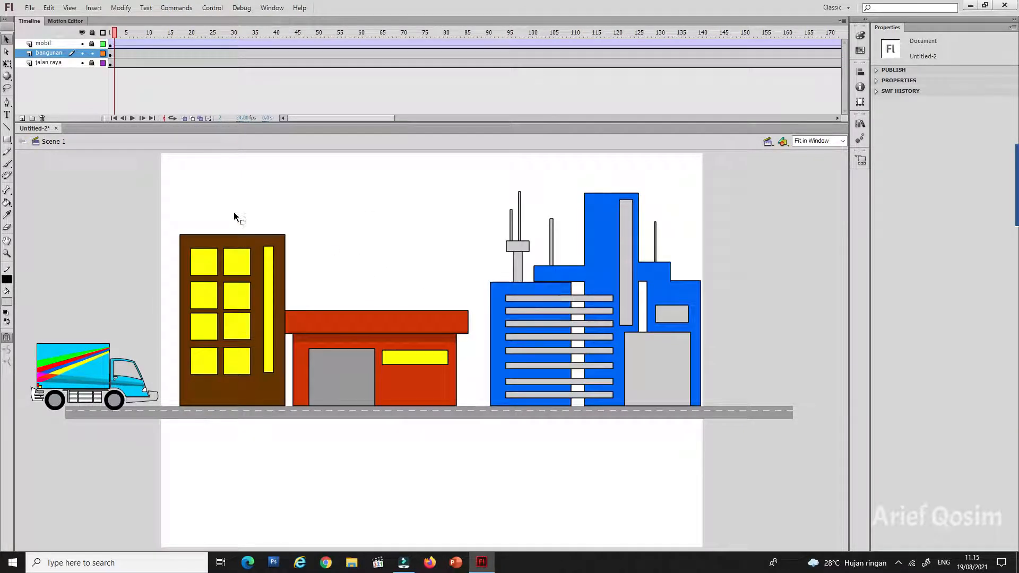
{"action": "left_click", "coordinate": [133, 118]}
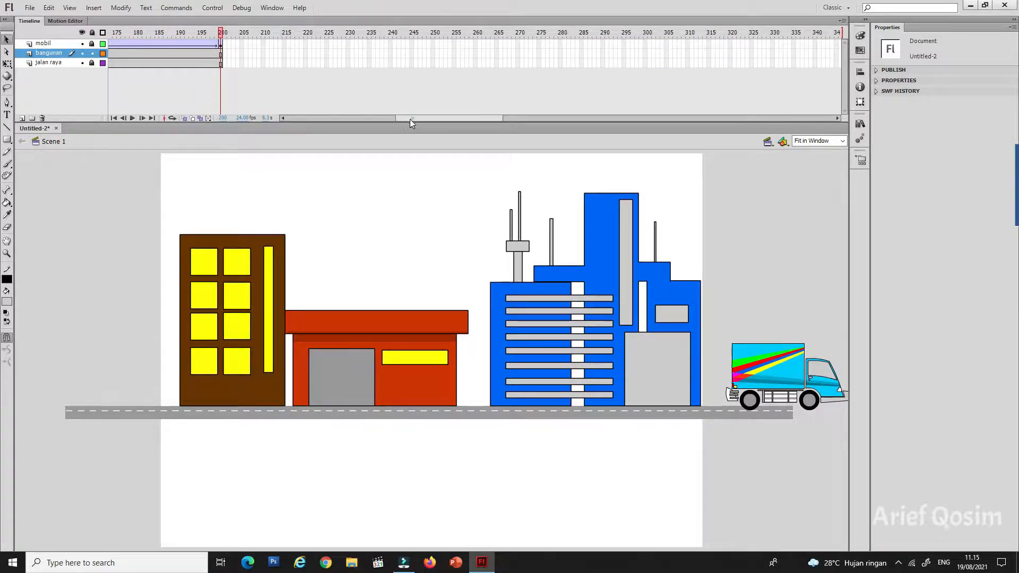
{"action": "left_click_drag", "start_coordinate": [409, 119], "coordinate": [229, 100]}
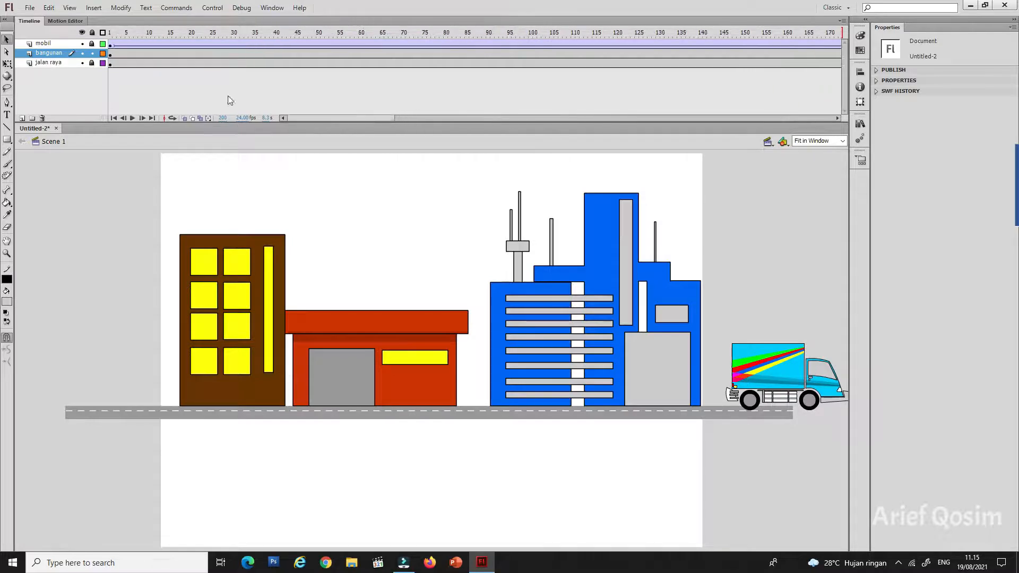
Step: Copy all the building artwork on frame 1 of the bangunan layer
{"action": "left_click", "coordinate": [110, 52]}
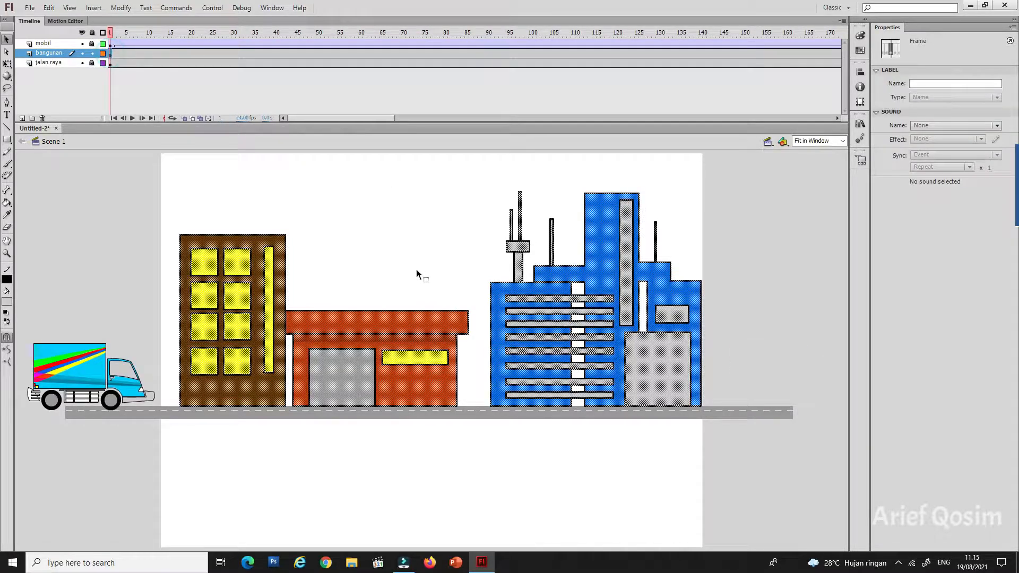
{"action": "left_click_drag", "start_coordinate": [153, 165], "coordinate": [732, 448]}
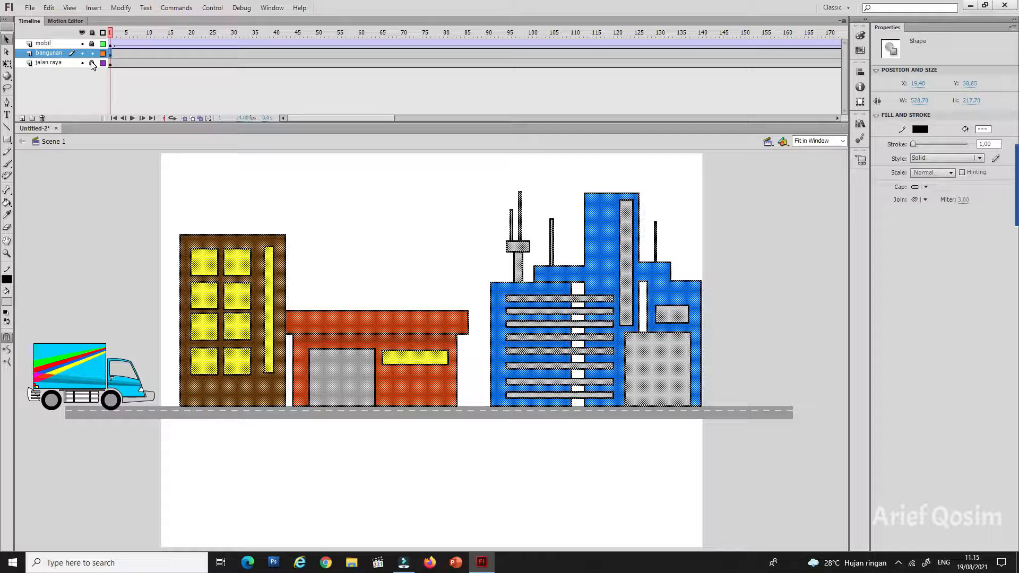
{"action": "right_click", "coordinate": [607, 249]}
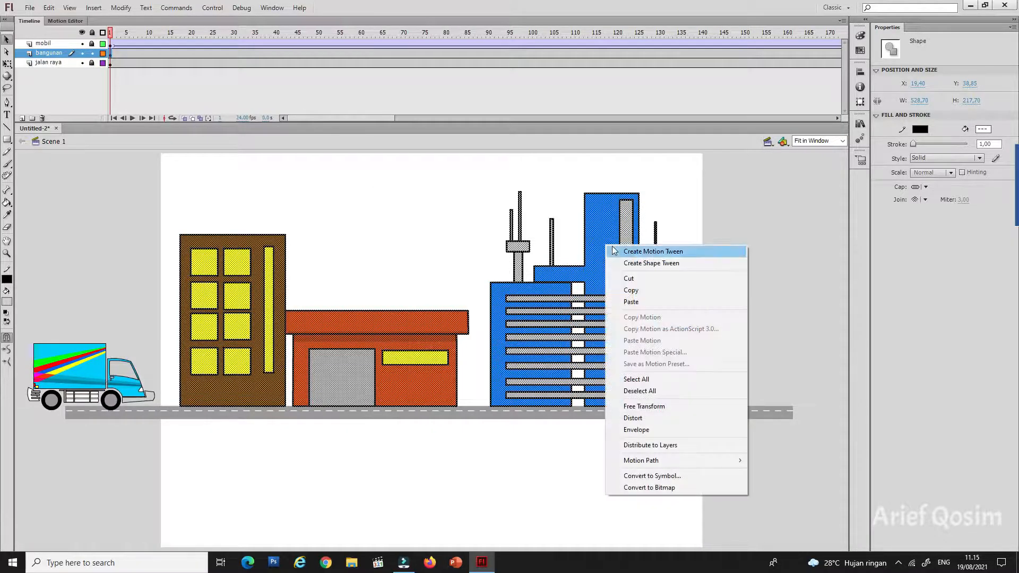
{"action": "left_click", "coordinate": [636, 295]}
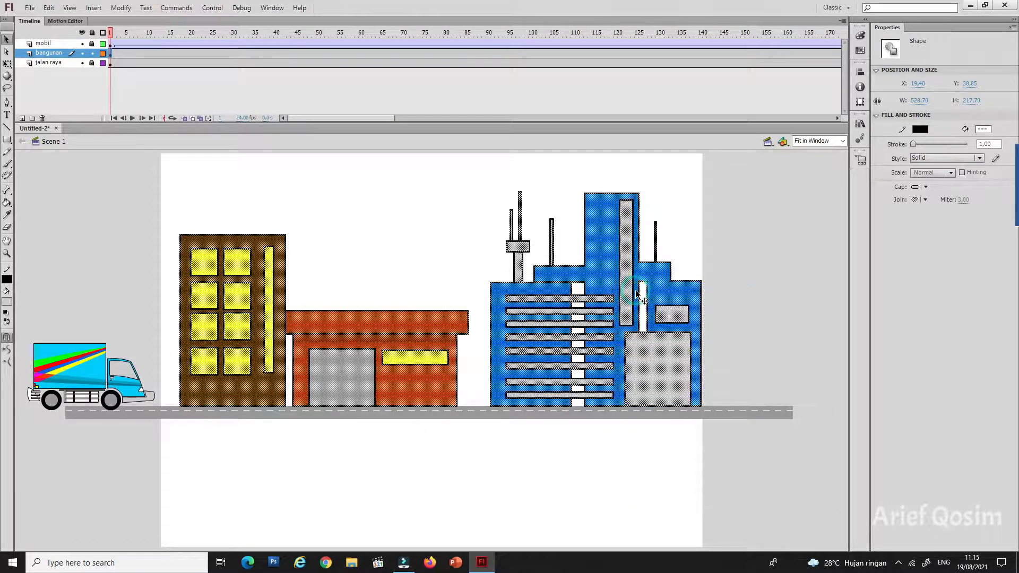
Step: Paste a copy of the buildings in place and move it along the same baseline to the right of the original blue building
{"action": "right_click", "coordinate": [679, 195]}
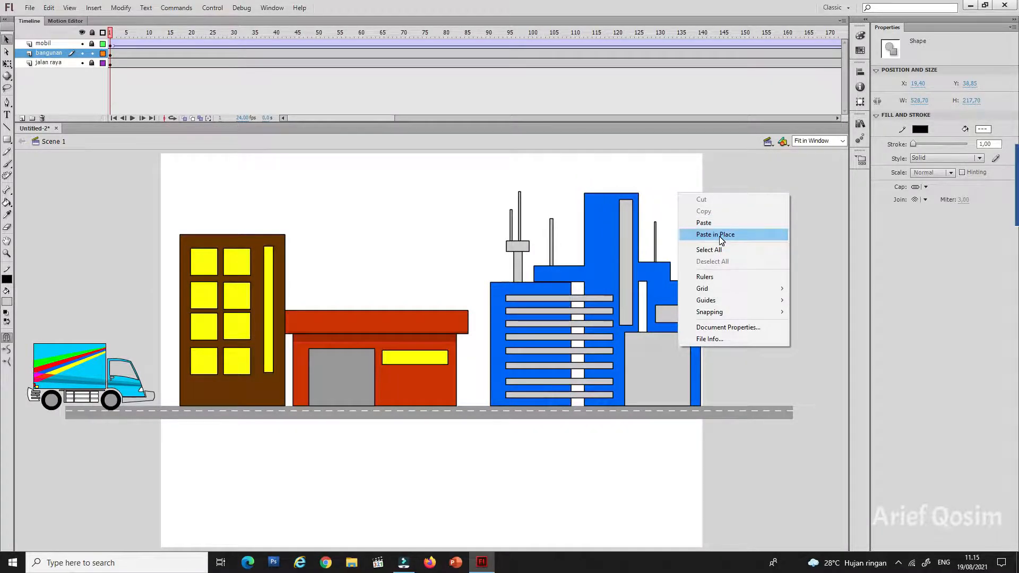
{"action": "left_click", "coordinate": [718, 235]}
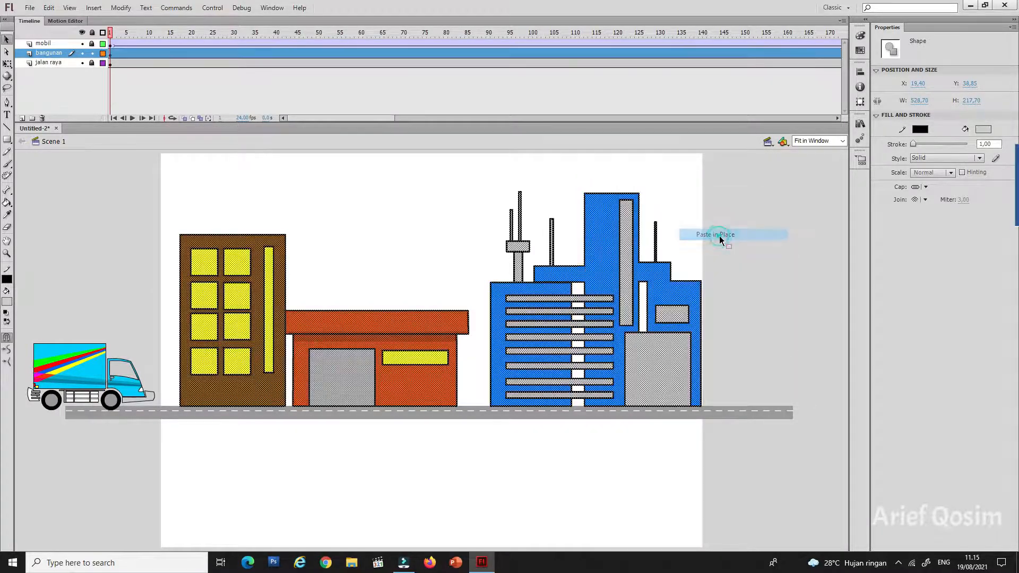
{"action": "left_click", "coordinate": [186, 340]}
{"action": "left_click_drag", "start_coordinate": [186, 341], "coordinate": [731, 399]}
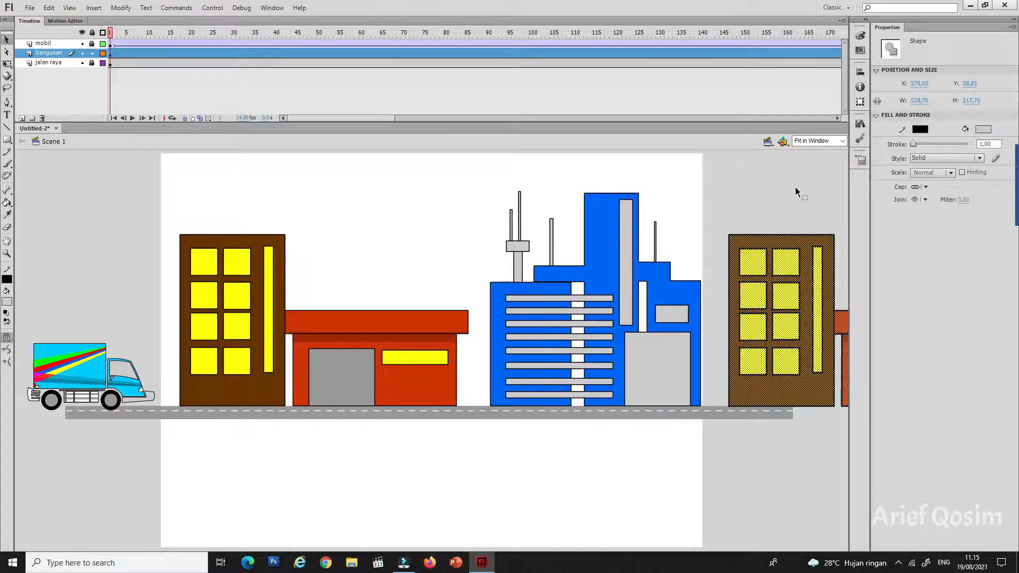
{"action": "left_click", "coordinate": [842, 141]}
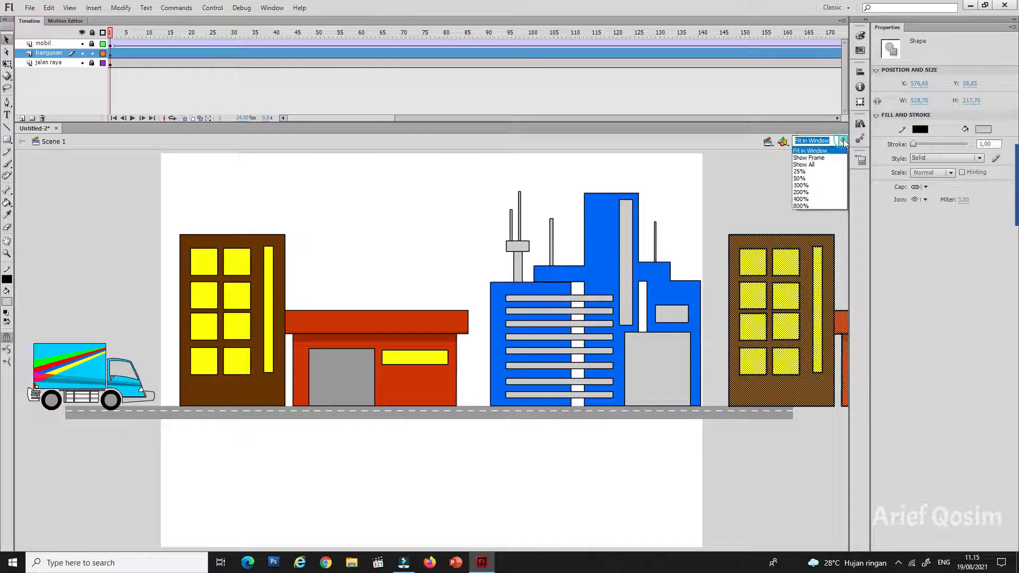
{"action": "left_click", "coordinate": [826, 165]}
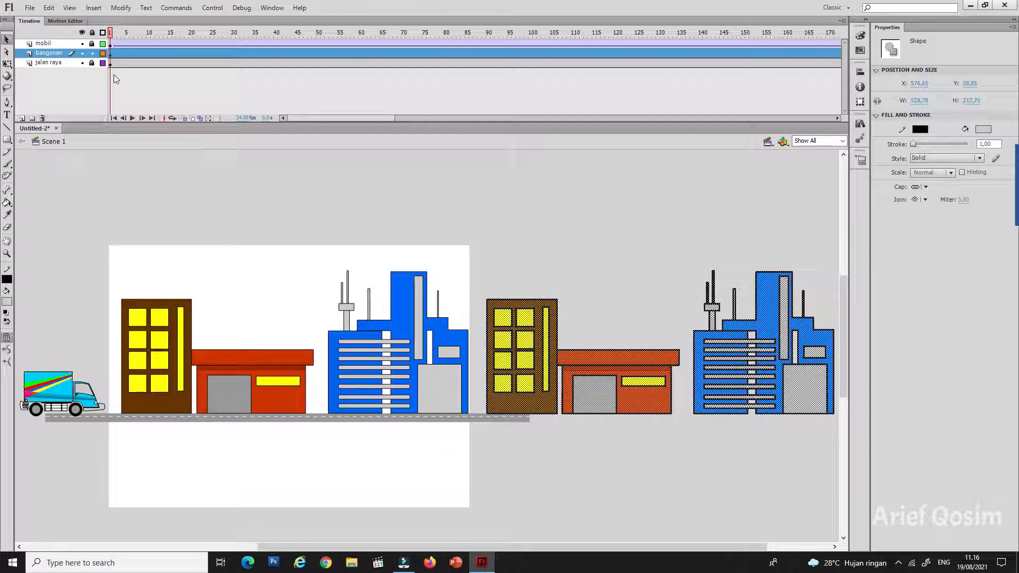
Step: Create a classic tween on the bangunan layer from frame 1 and insert a keyframe at frame 200
{"action": "left_click", "coordinate": [110, 53]}
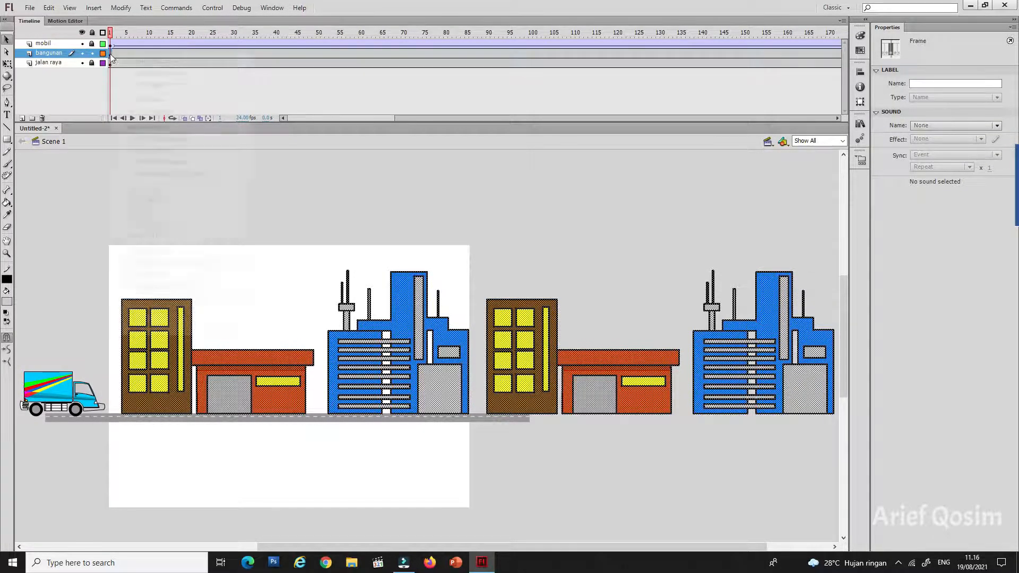
{"action": "right_click", "coordinate": [112, 54]}
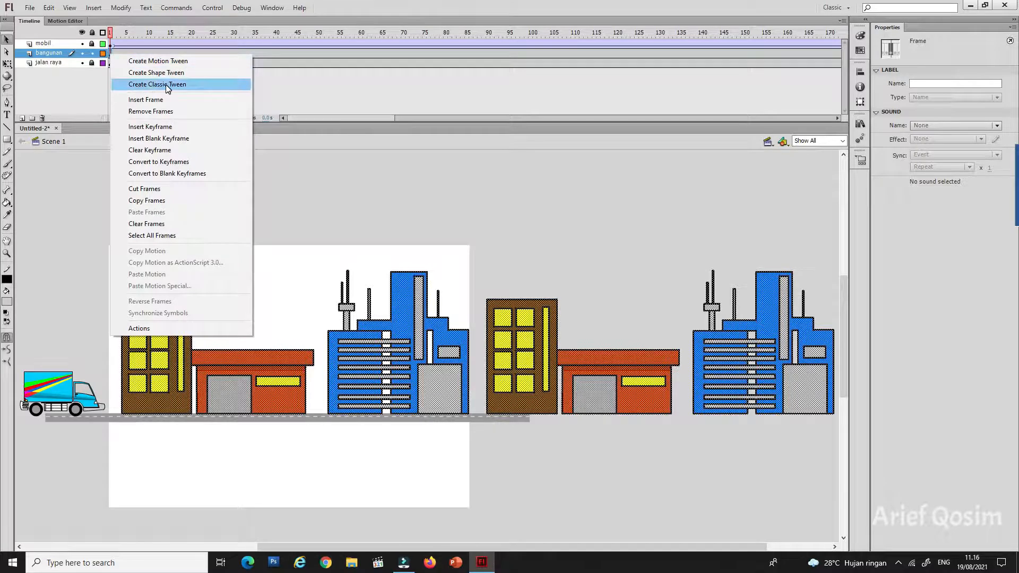
{"action": "left_click", "coordinate": [192, 84]}
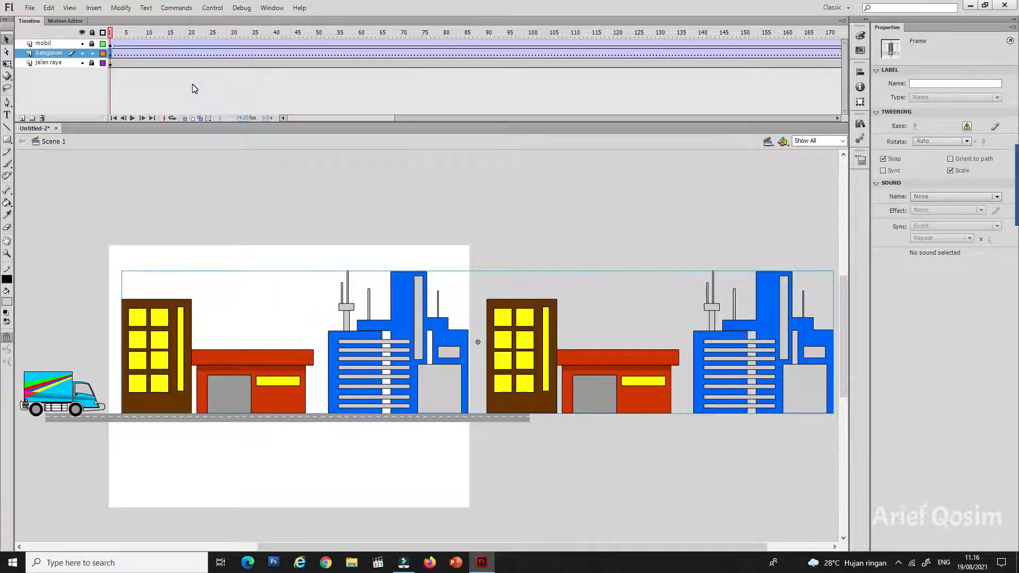
{"action": "left_click_drag", "start_coordinate": [326, 117], "coordinate": [408, 114]}
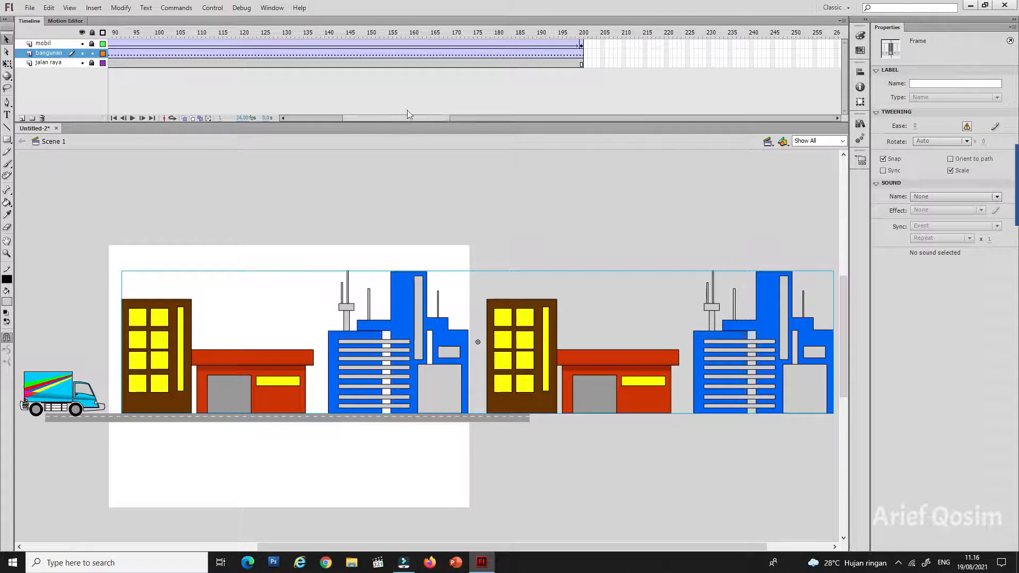
{"action": "left_click", "coordinate": [581, 52]}
{"action": "right_click", "coordinate": [581, 52]}
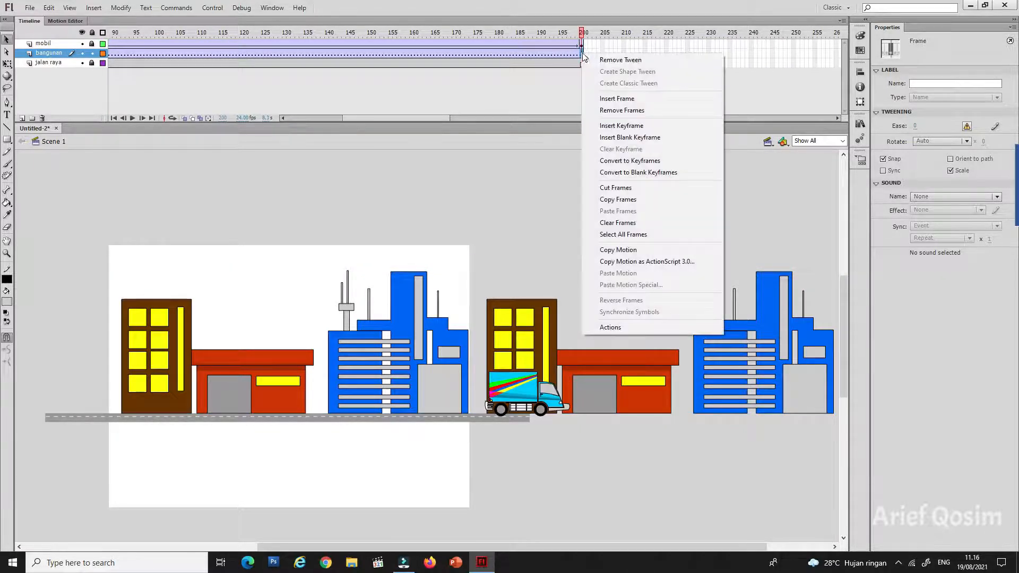
{"action": "left_click", "coordinate": [632, 127]}
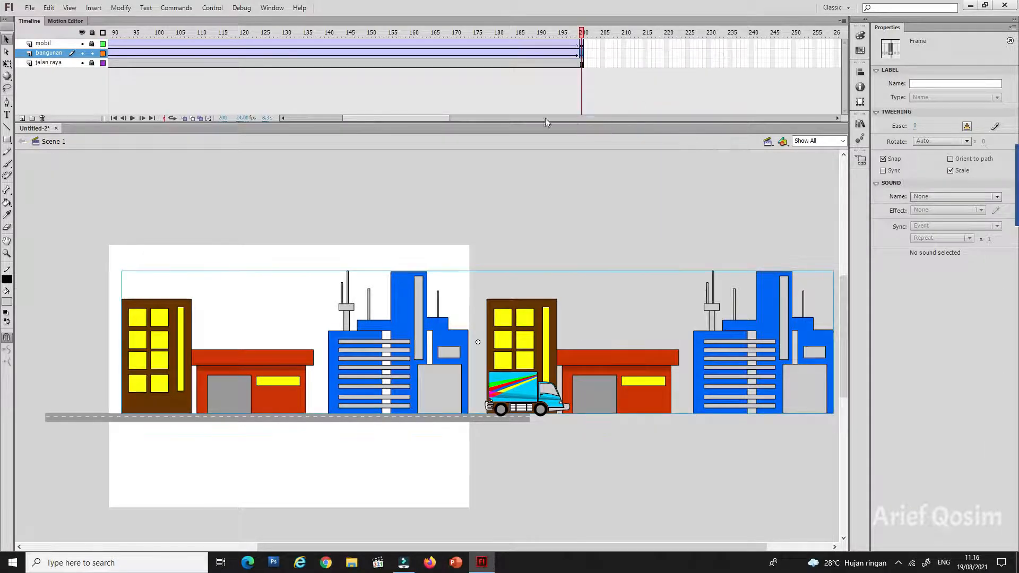
Step: At frame 200 of the bangunan layer, shift the buildings left until the second set fills the stage
{"action": "left_click_drag", "start_coordinate": [444, 116], "coordinate": [339, 119]}
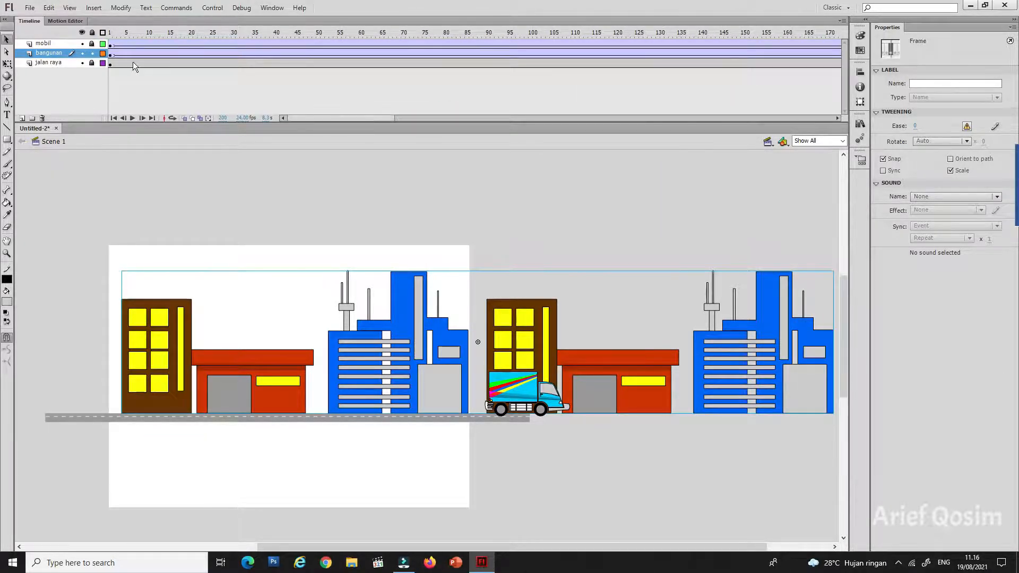
{"action": "left_click", "coordinate": [111, 55]}
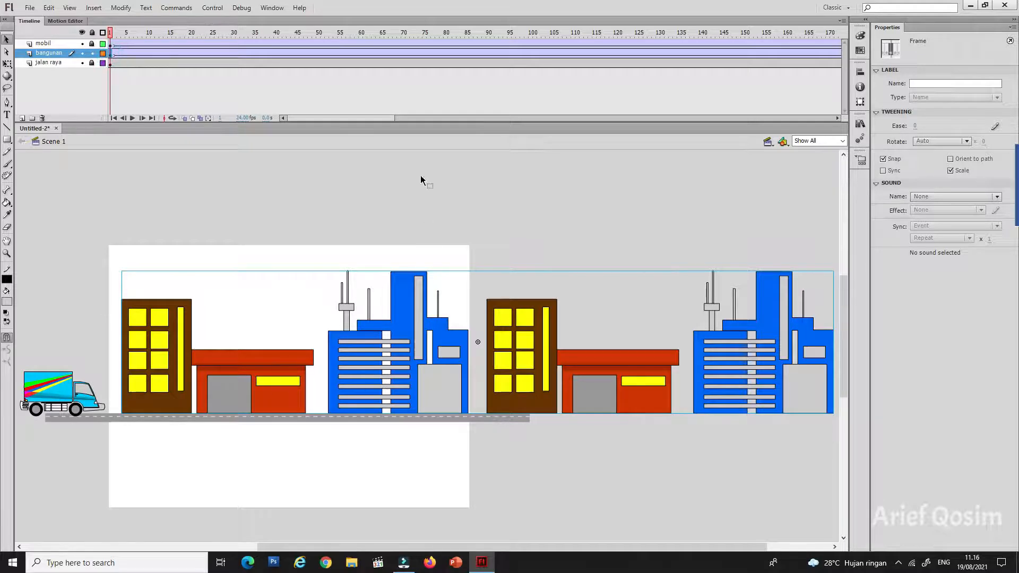
{"action": "left_click_drag", "start_coordinate": [379, 120], "coordinate": [433, 117]}
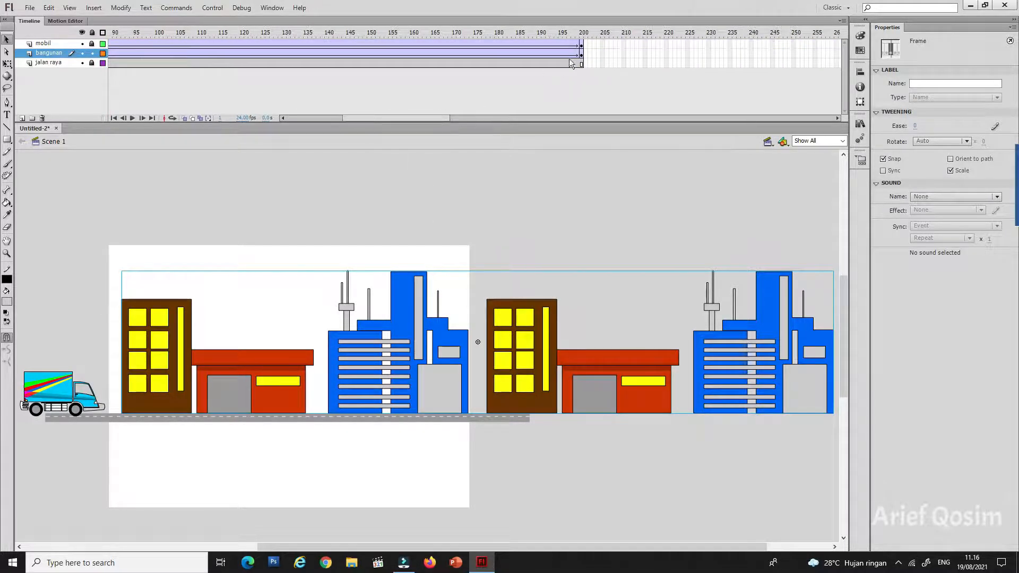
{"action": "left_click", "coordinate": [582, 56]}
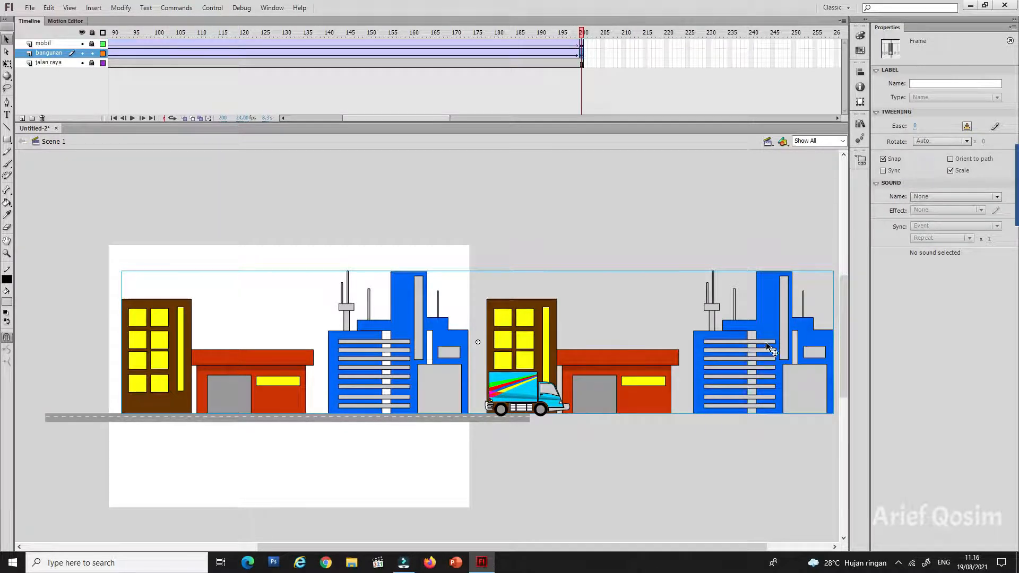
{"action": "left_click_drag", "start_coordinate": [770, 333], "coordinate": [405, 317]}
Step: Scrub through the timeline from frame 1 to frame 200 to check the buildings' movement against the truck
{"action": "left_click_drag", "start_coordinate": [417, 119], "coordinate": [297, 118]}
{"action": "left_click_drag", "start_coordinate": [109, 36], "coordinate": [132, 35]}
{"action": "left_click_drag", "start_coordinate": [150, 36], "coordinate": [656, 72]}
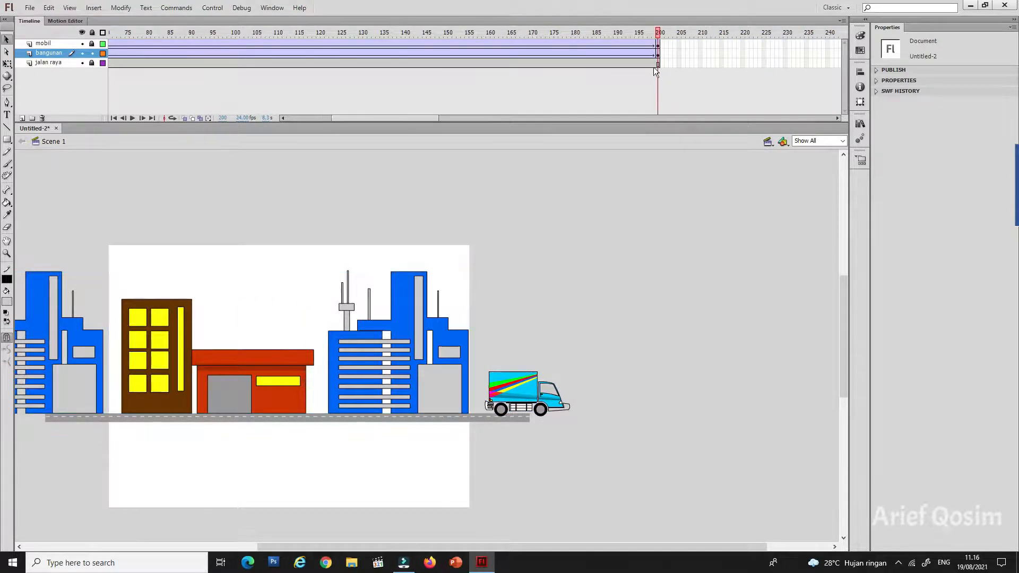
Step: Test the movie in a maximized preview scaled to Show All, and close the preview
{"action": "left_click", "coordinate": [212, 8]}
{"action": "mouse_move", "coordinate": [236, 87]}
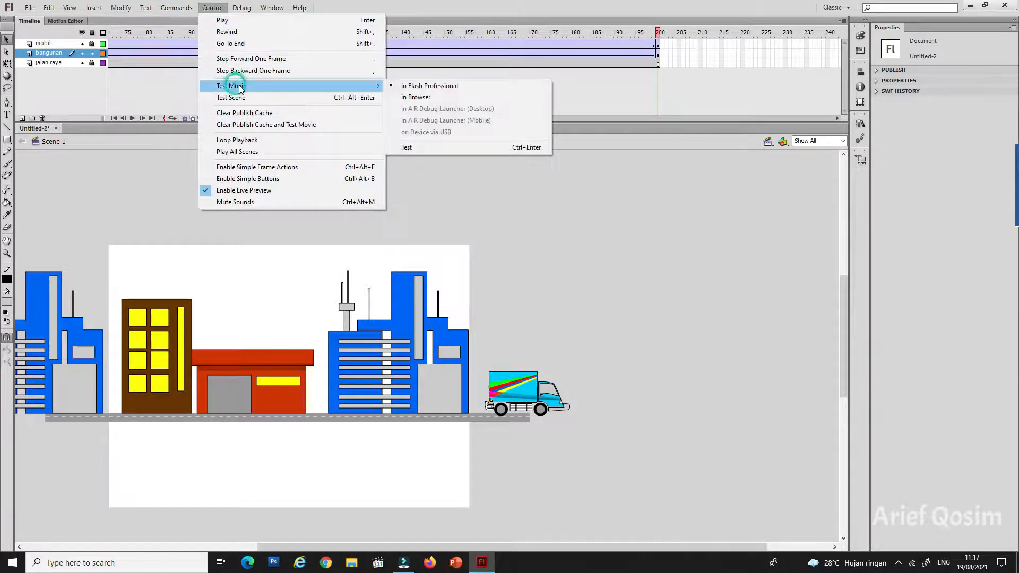
{"action": "left_click", "coordinate": [413, 148]}
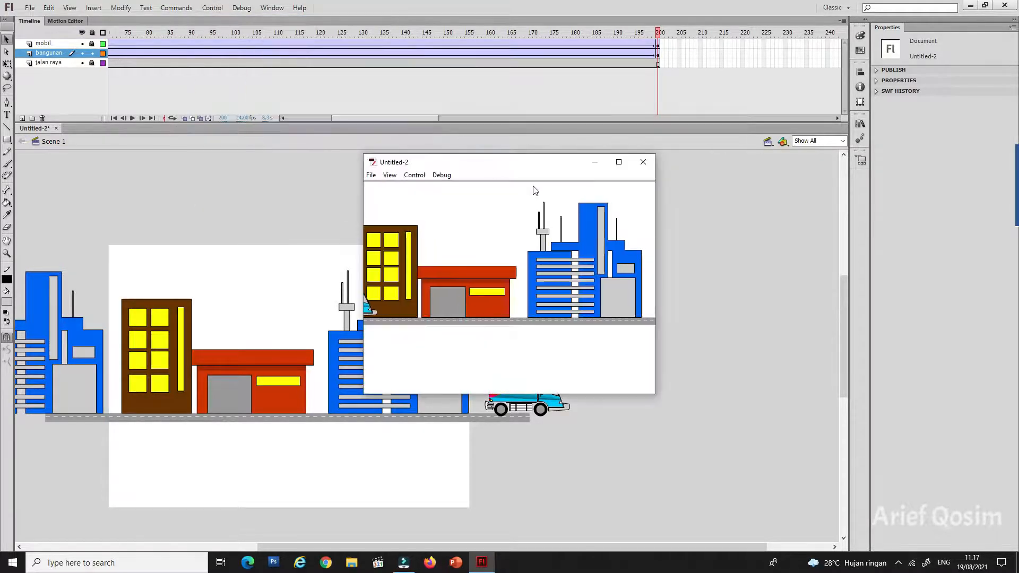
{"action": "left_click", "coordinate": [617, 161]}
{"action": "right_click", "coordinate": [659, 203]}
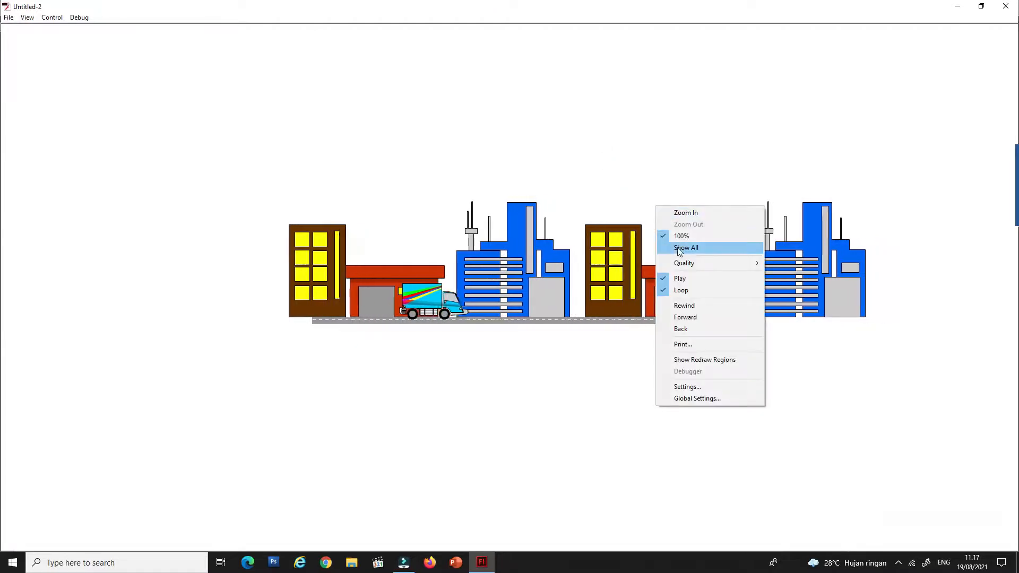
{"action": "left_click", "coordinate": [679, 249]}
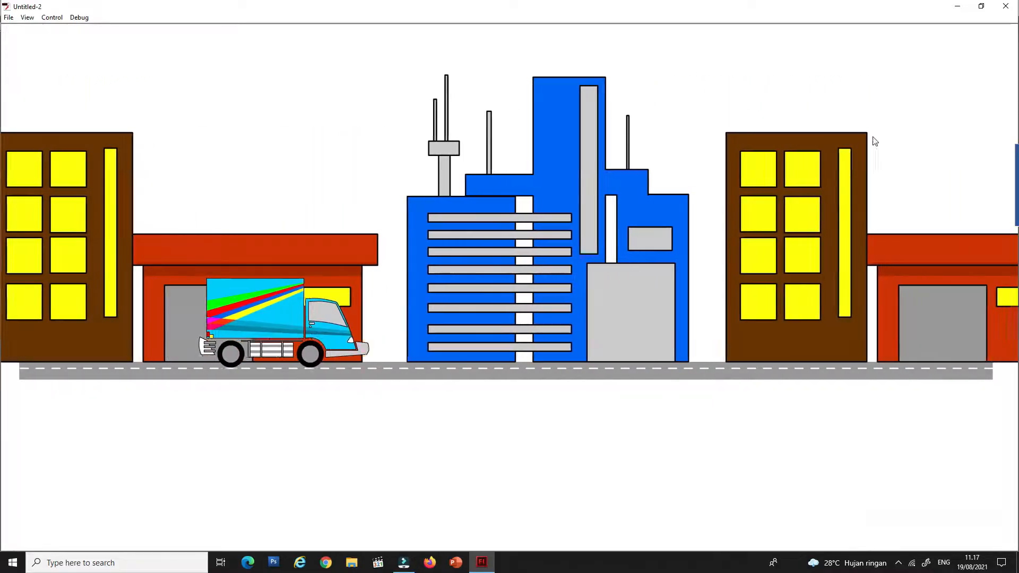
{"action": "key", "text": "ctrl+w"}
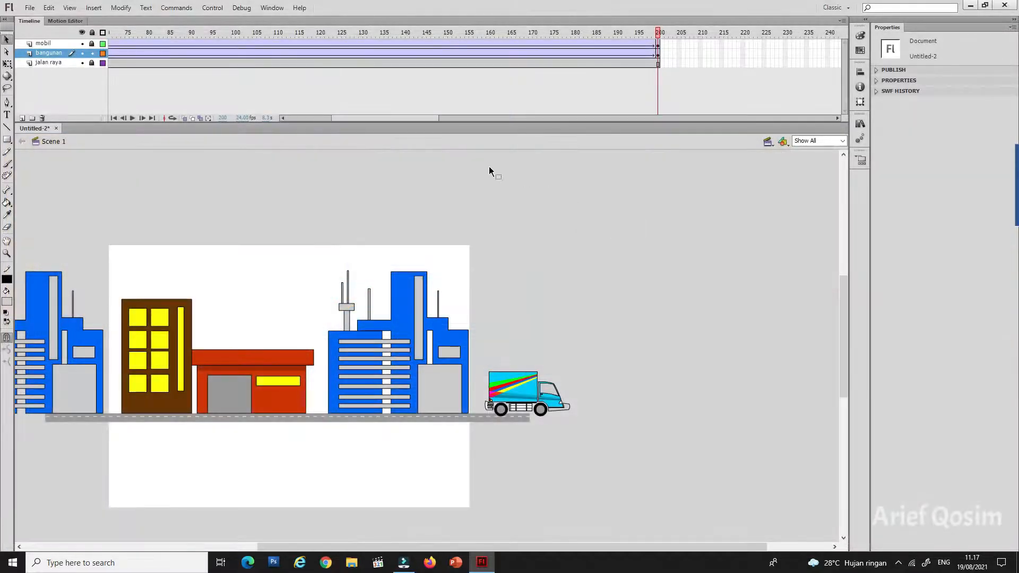
Step: Lock the bangunan layer and move it below the jalan raya layer
{"action": "left_click_drag", "start_coordinate": [434, 119], "coordinate": [319, 115]}
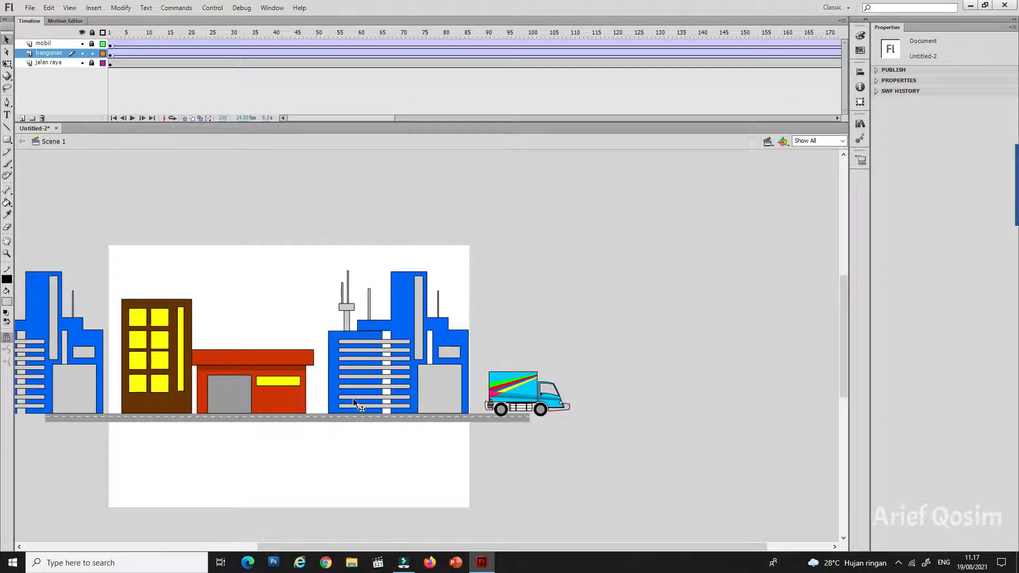
{"action": "left_click_drag", "start_coordinate": [272, 548], "coordinate": [215, 542]}
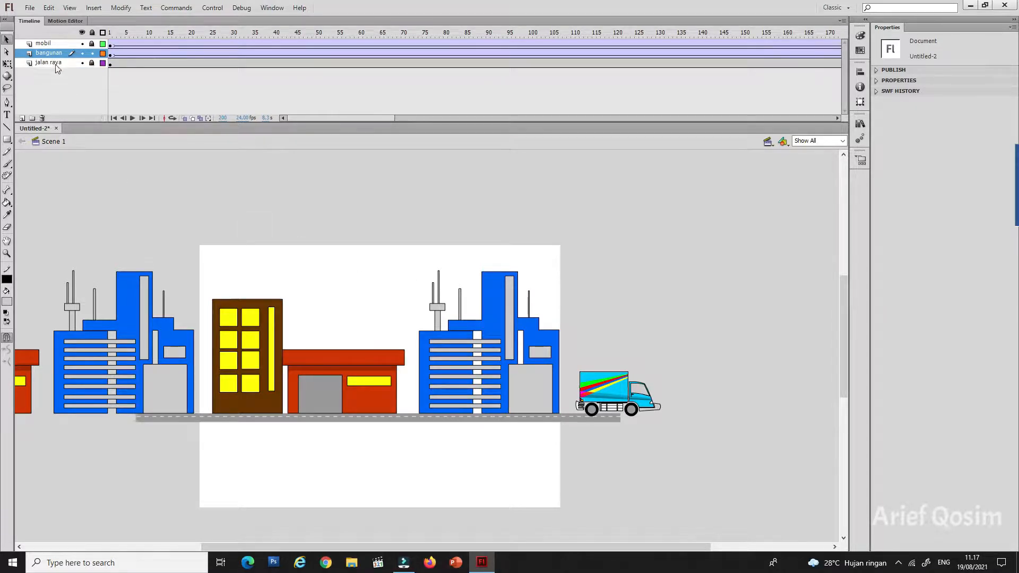
{"action": "left_click", "coordinate": [93, 53]}
{"action": "left_click_drag", "start_coordinate": [51, 55], "coordinate": [50, 67]}
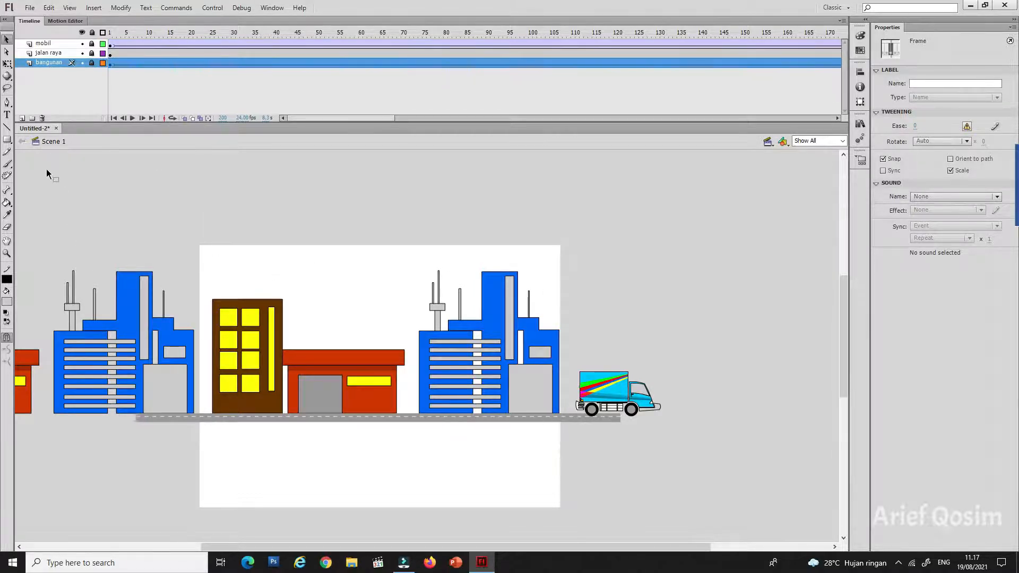
Step: Add a new layer directly above bangunan and name it langit
{"action": "left_click", "coordinate": [23, 119]}
{"action": "double_click", "coordinate": [42, 62]}
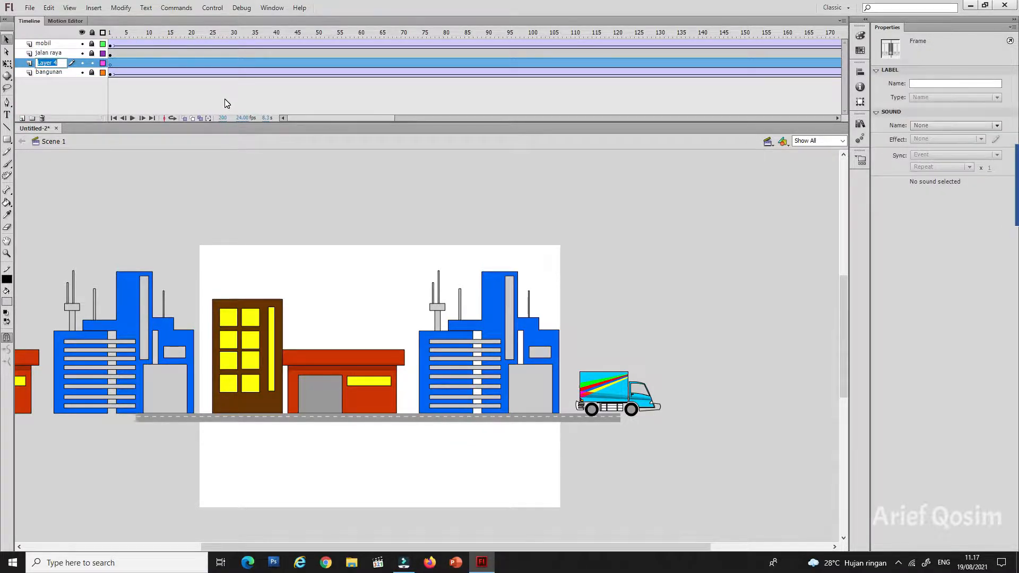
{"action": "type", "text": "langit"}
{"action": "left_click", "coordinate": [230, 183]}
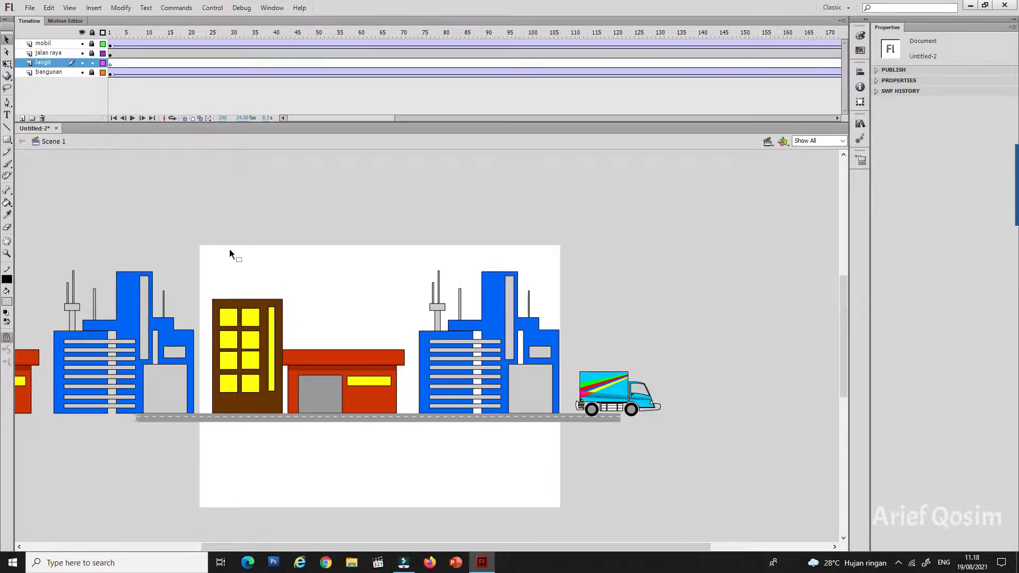
Step: On frame 1 of langit, draw a light blue rectangle without a stroke, wider than the stage and reaching from above it down to the road
{"action": "left_click", "coordinate": [7, 140]}
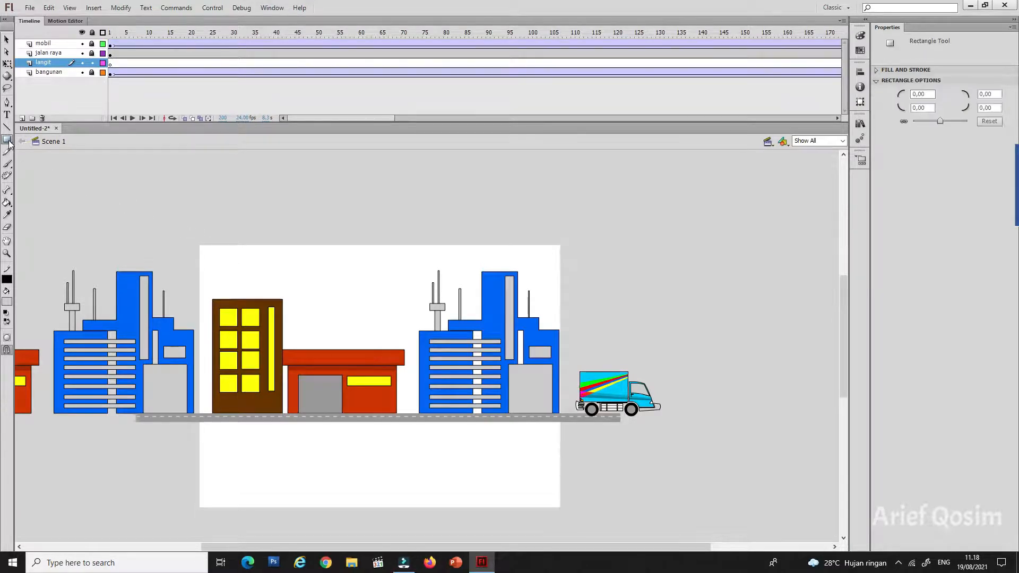
{"action": "left_click", "coordinate": [111, 63]}
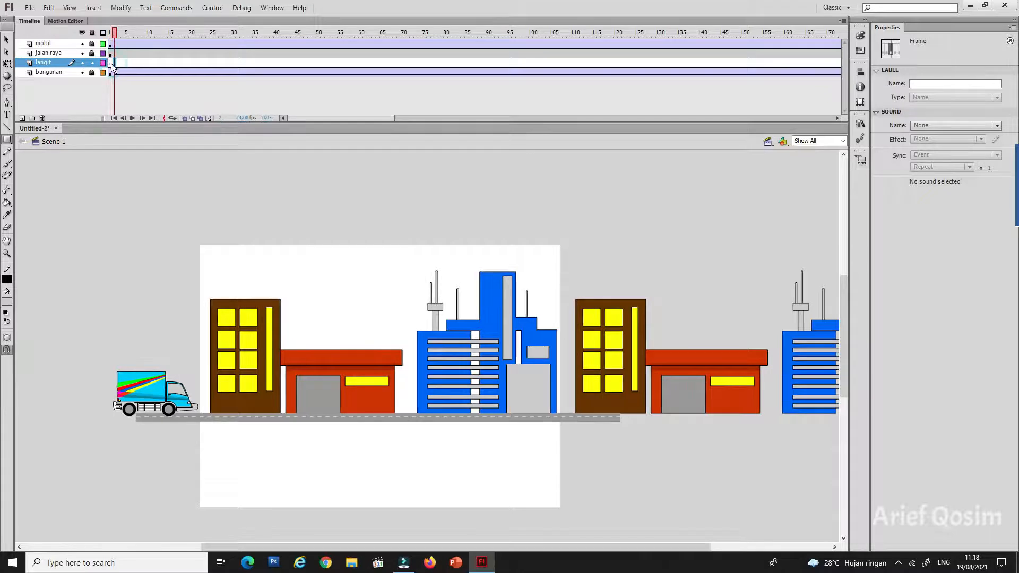
{"action": "left_click", "coordinate": [111, 63]}
{"action": "left_click", "coordinate": [7, 140]}
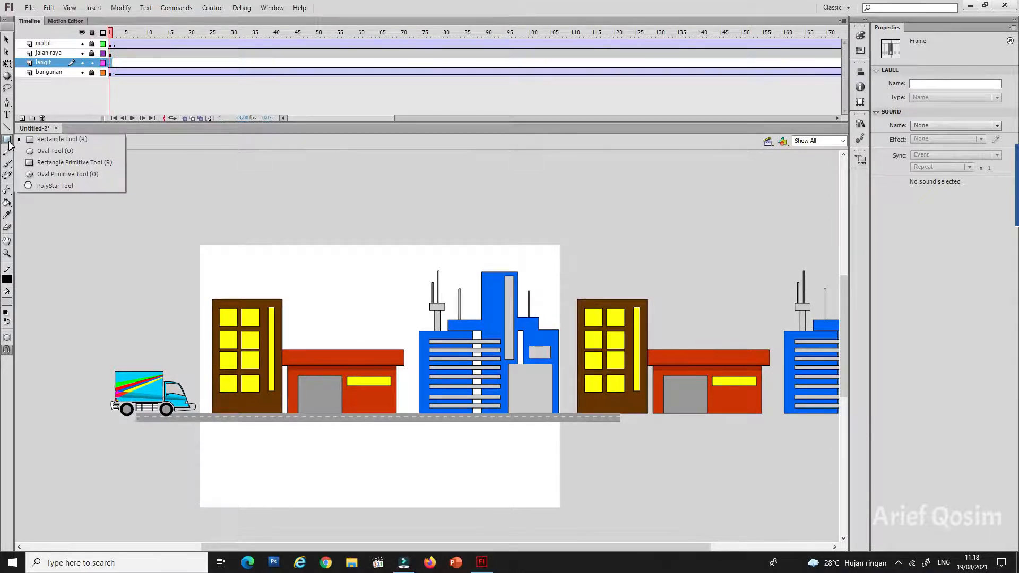
{"action": "left_click", "coordinate": [9, 145]}
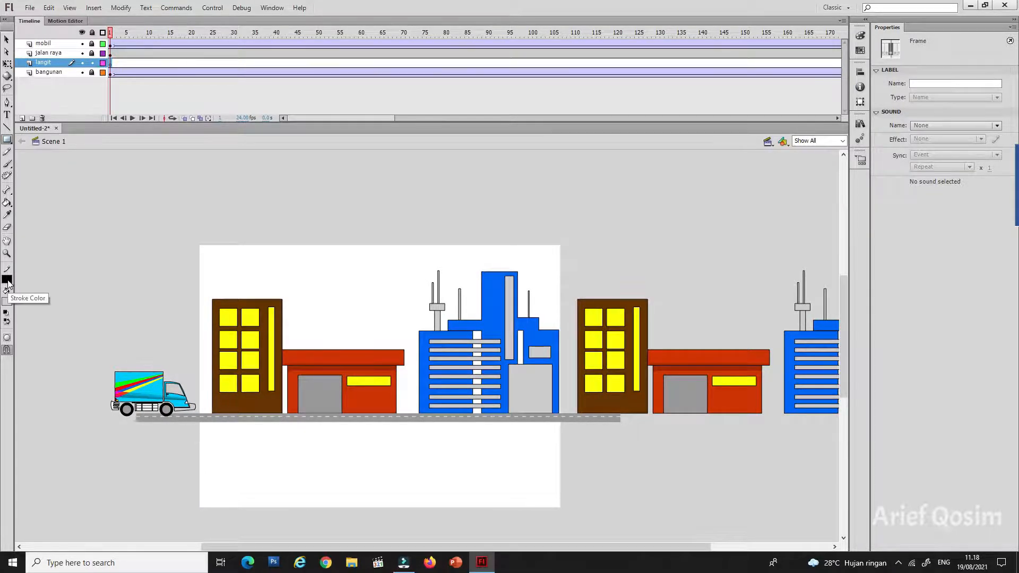
{"action": "left_click", "coordinate": [7, 281]}
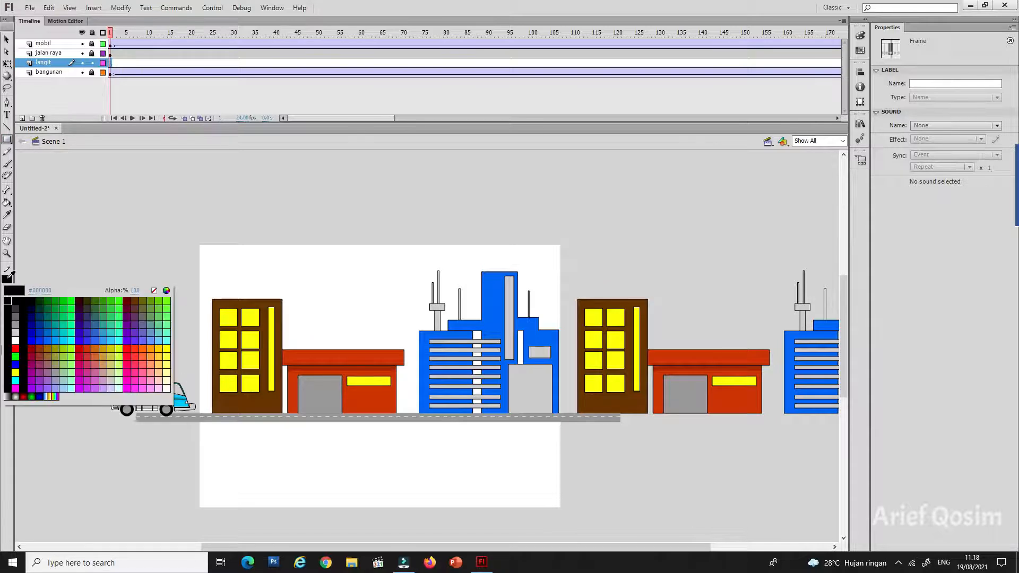
{"action": "left_click", "coordinate": [154, 291]}
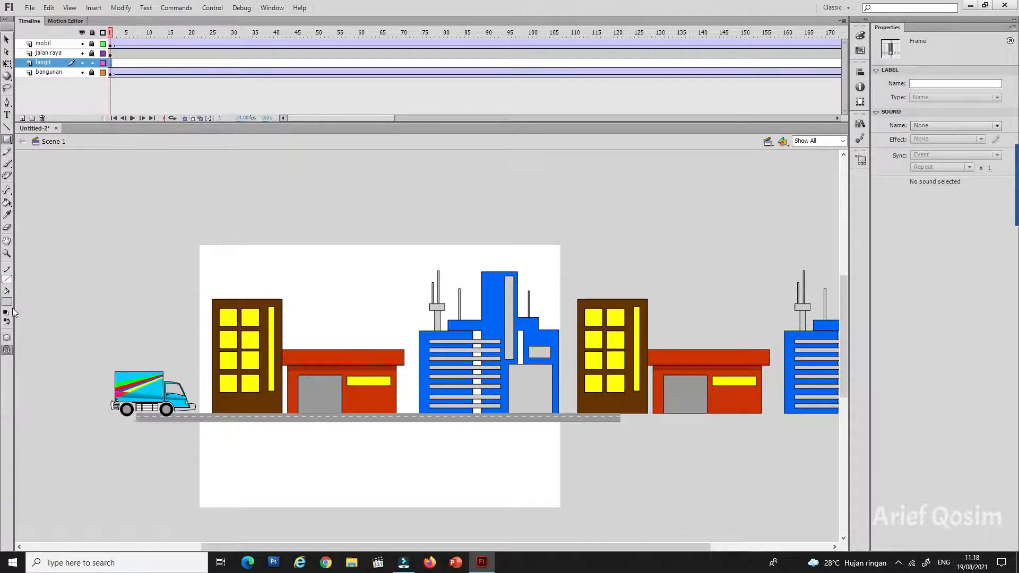
{"action": "left_click", "coordinate": [7, 302]}
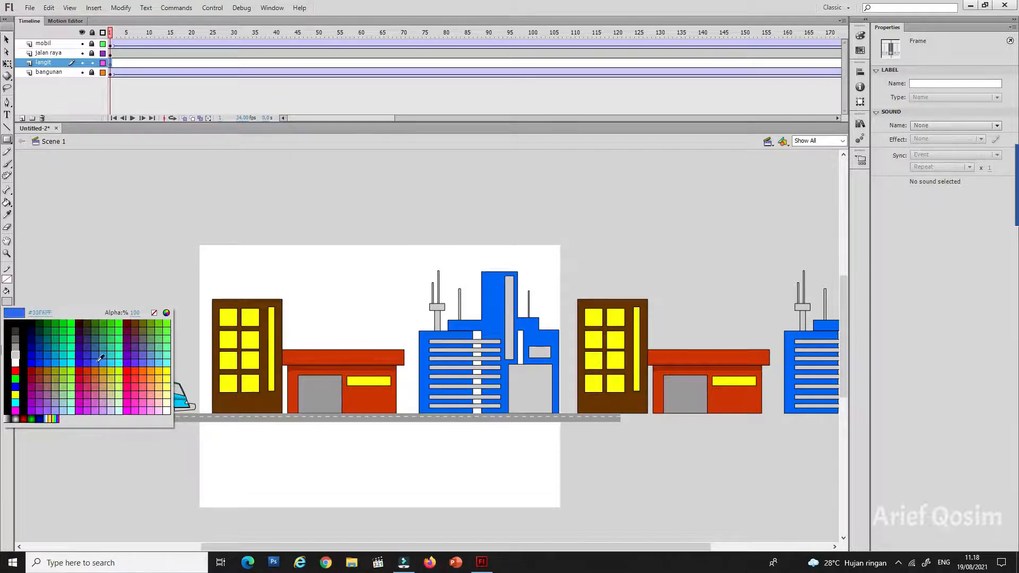
{"action": "left_click", "coordinate": [115, 358]}
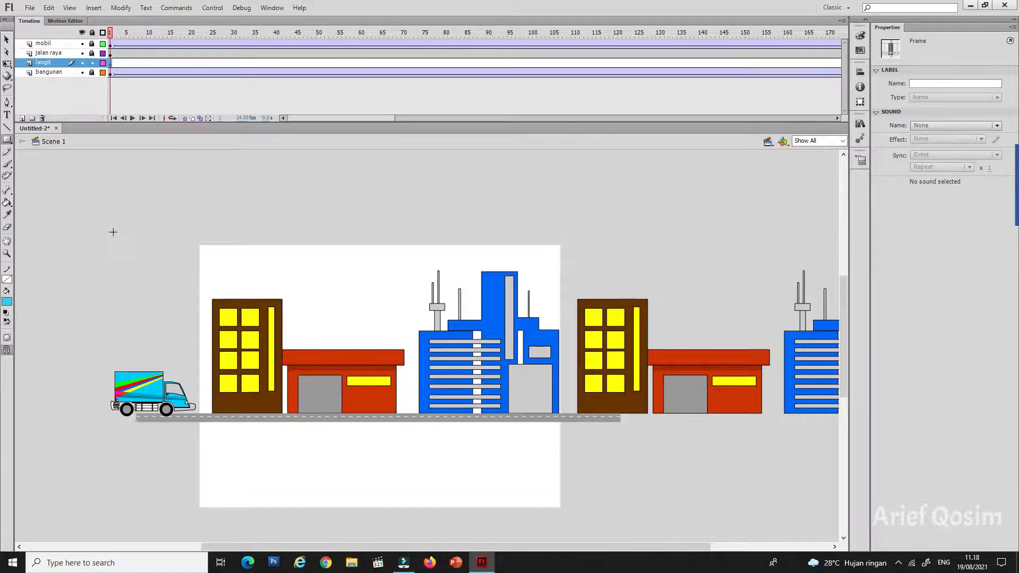
{"action": "left_click_drag", "start_coordinate": [113, 232], "coordinate": [626, 416]}
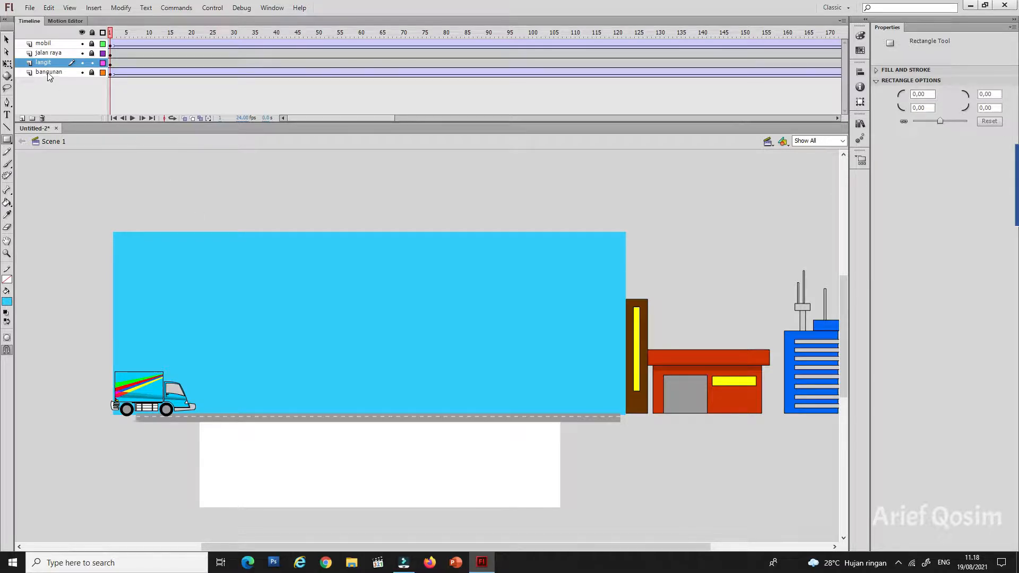
Step: Move the langit layer below the bangunan layer so the sky sits behind the buildings, deselect the sky, and lock the layer
{"action": "left_click_drag", "start_coordinate": [43, 65], "coordinate": [39, 78]}
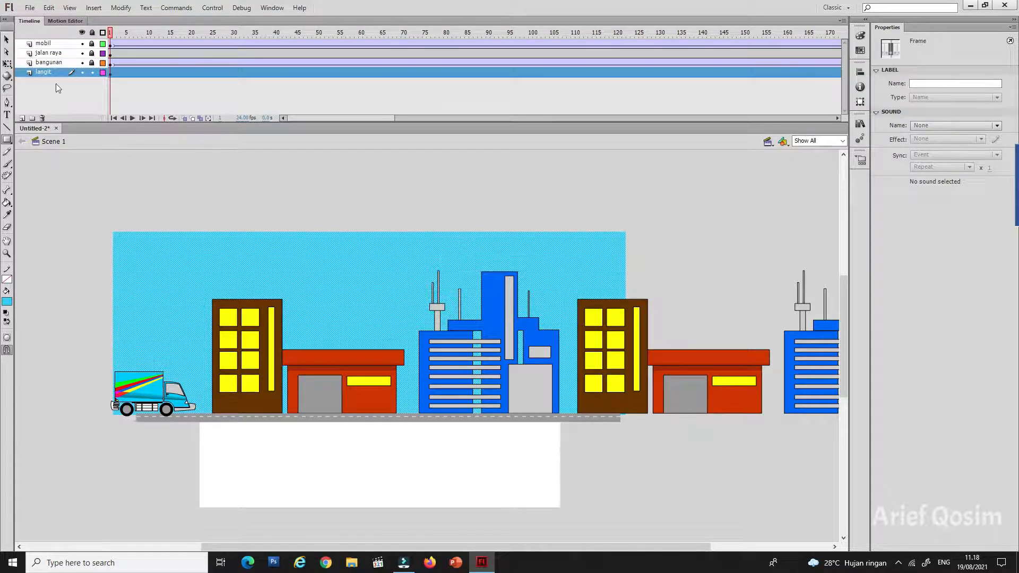
{"action": "left_click", "coordinate": [6, 39]}
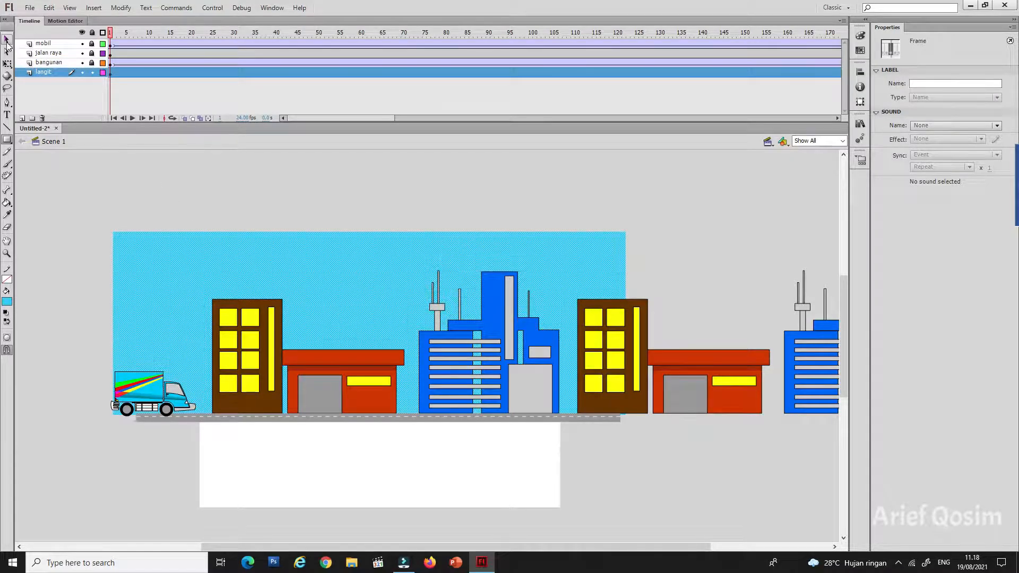
{"action": "left_click", "coordinate": [365, 213]}
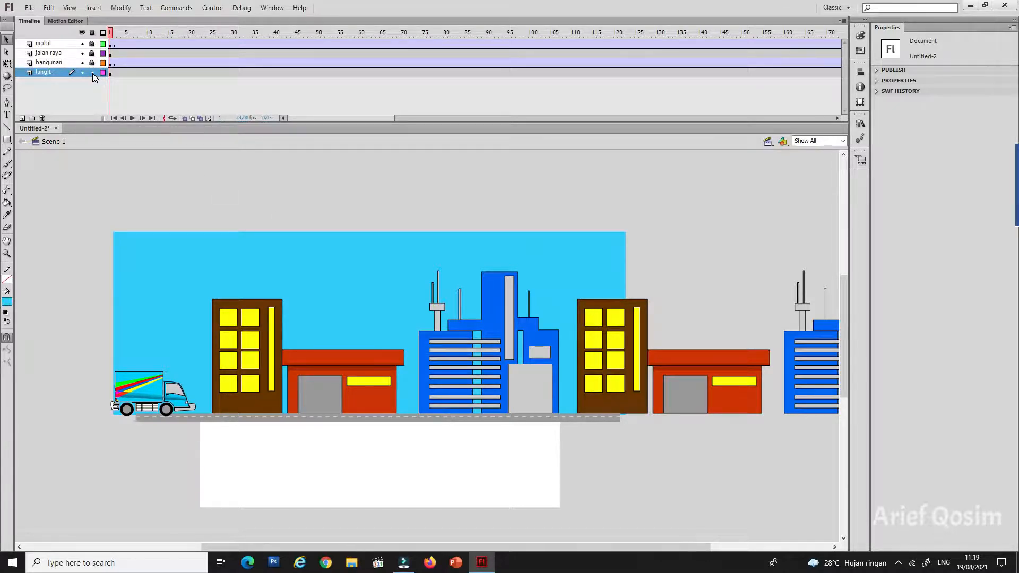
Step: Add a new layer directly above langit and name it awan
{"action": "left_click", "coordinate": [22, 119]}
{"action": "double_click", "coordinate": [47, 72]}
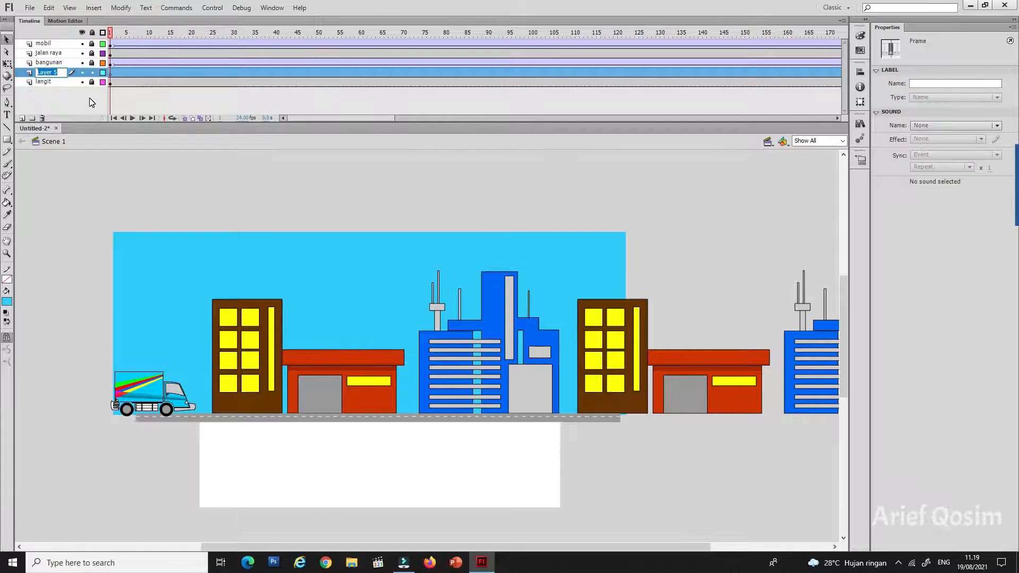
{"action": "type", "text": "awan"}
{"action": "left_click", "coordinate": [129, 196]}
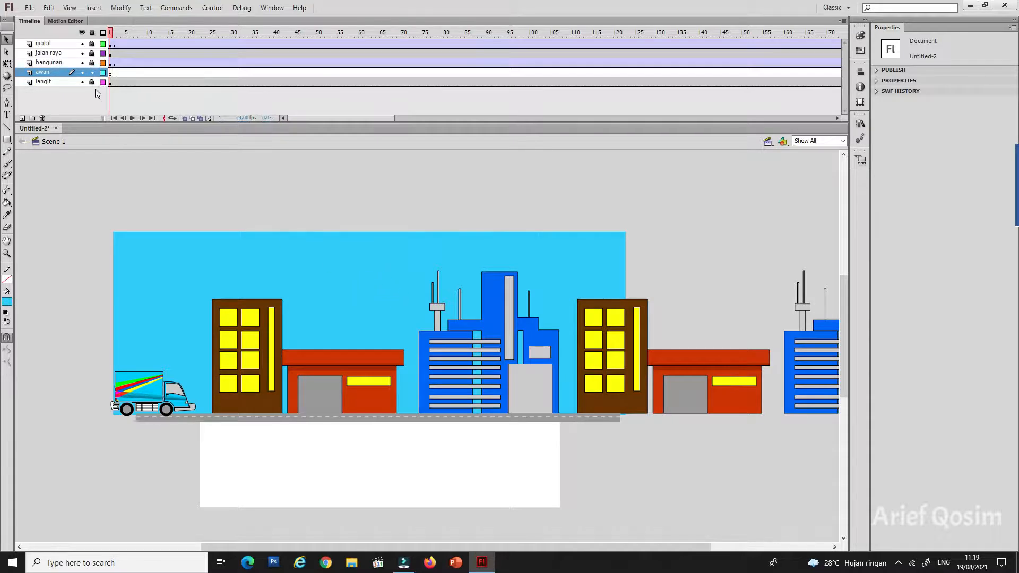
Step: On frame 1 of awan, build two strokeless white clouds from overlapping ovals, above the red building and the blue building's antennas
{"action": "left_click", "coordinate": [110, 73]}
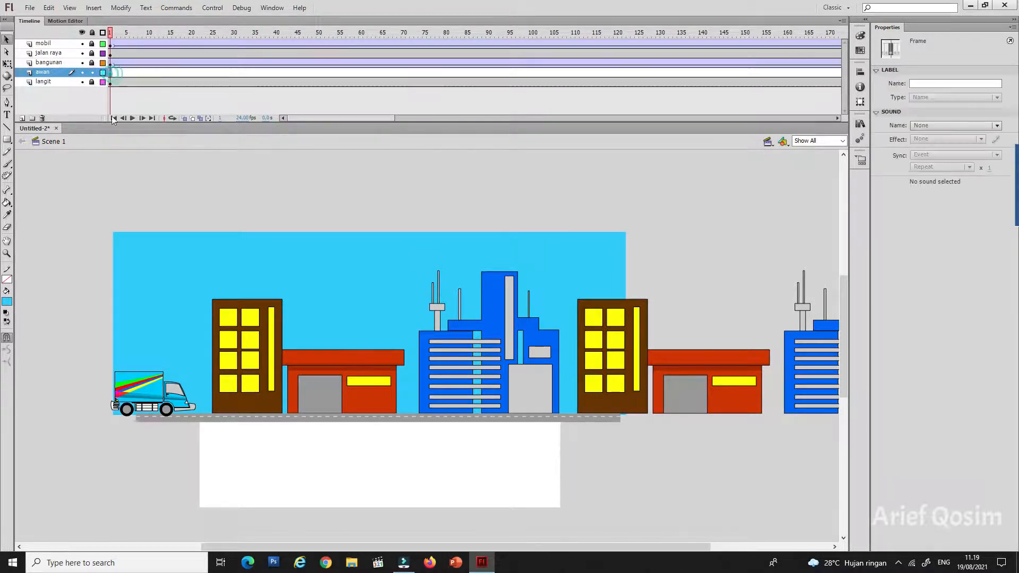
{"action": "left_click", "coordinate": [8, 141]}
{"action": "left_click", "coordinate": [8, 140]}
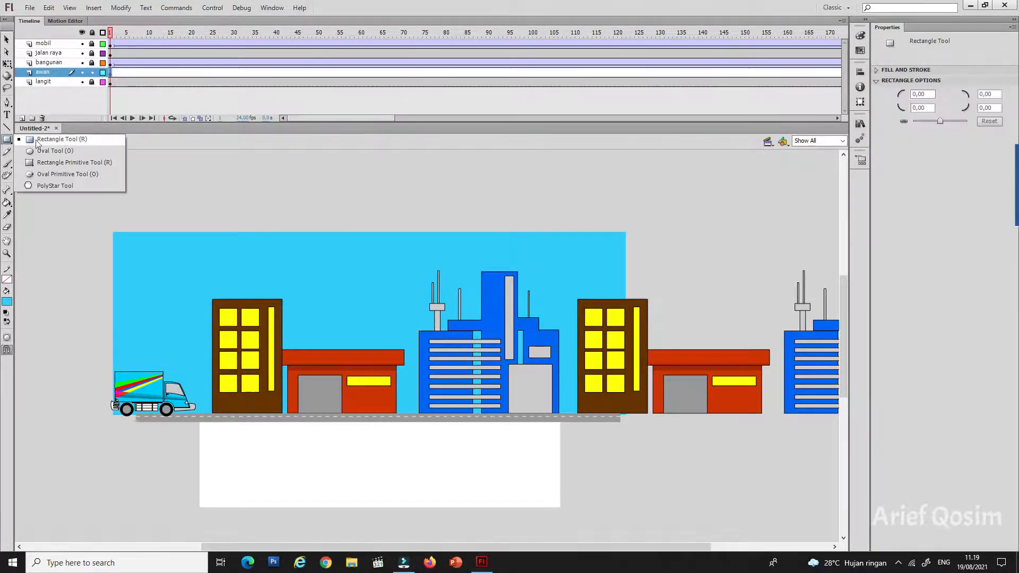
{"action": "left_click", "coordinate": [50, 152]}
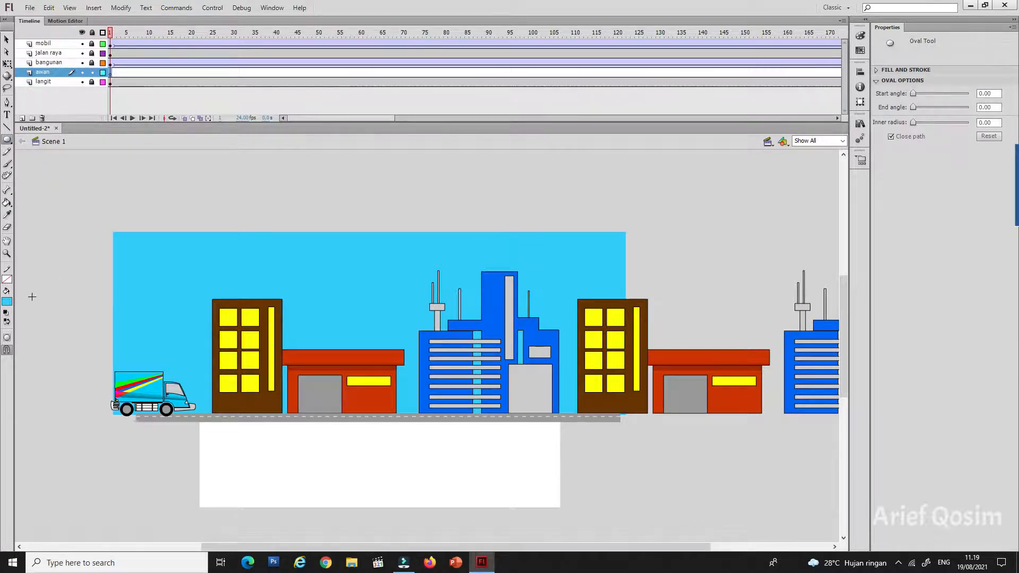
{"action": "left_click", "coordinate": [8, 301]}
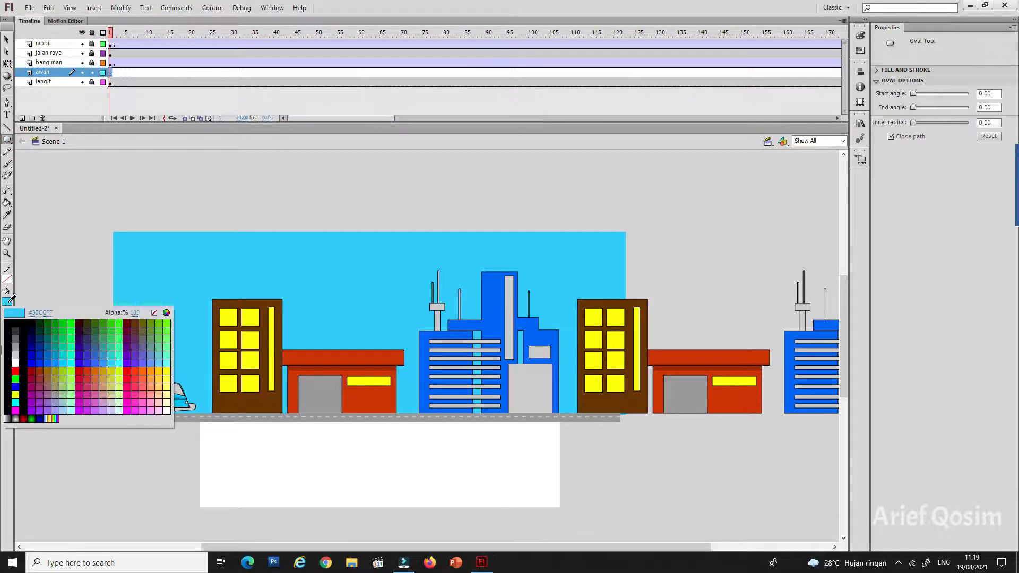
{"action": "left_click", "coordinate": [16, 363]}
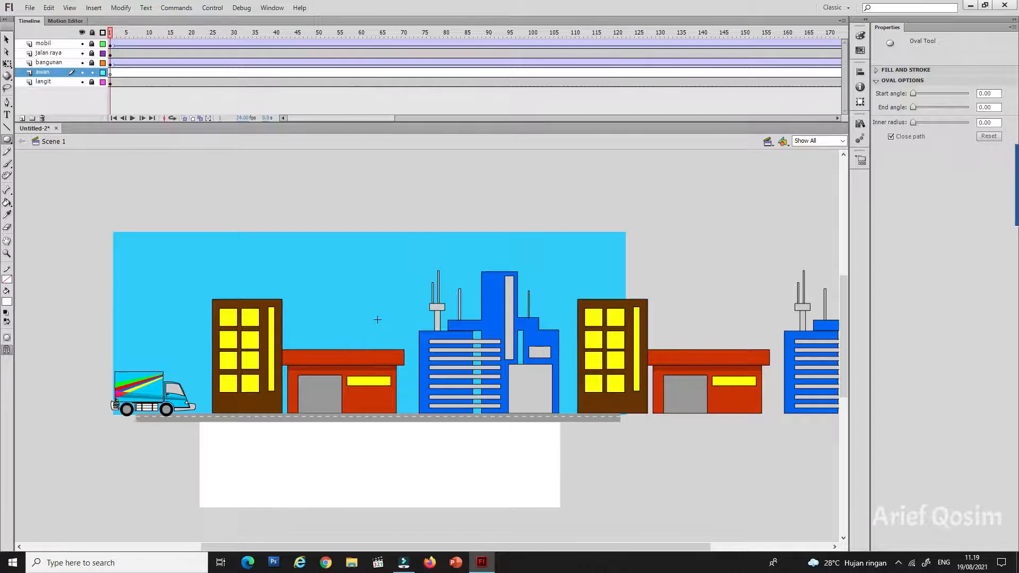
{"action": "mouse_move", "coordinate": [314, 272]}
{"action": "left_mouse_down"}
{"action": "mouse_move", "coordinate": [351, 288]}
{"action": "mouse_move", "coordinate": [356, 276]}
{"action": "mouse_move", "coordinate": [455, 286]}
{"action": "left_mouse_up"}
{"action": "mouse_move", "coordinate": [415, 257]}
{"action": "left_mouse_down"}
{"action": "mouse_move", "coordinate": [448, 283]}
{"action": "mouse_move", "coordinate": [446, 267]}
{"action": "mouse_move", "coordinate": [447, 289]}
{"action": "mouse_move", "coordinate": [462, 289]}
{"action": "left_mouse_up"}
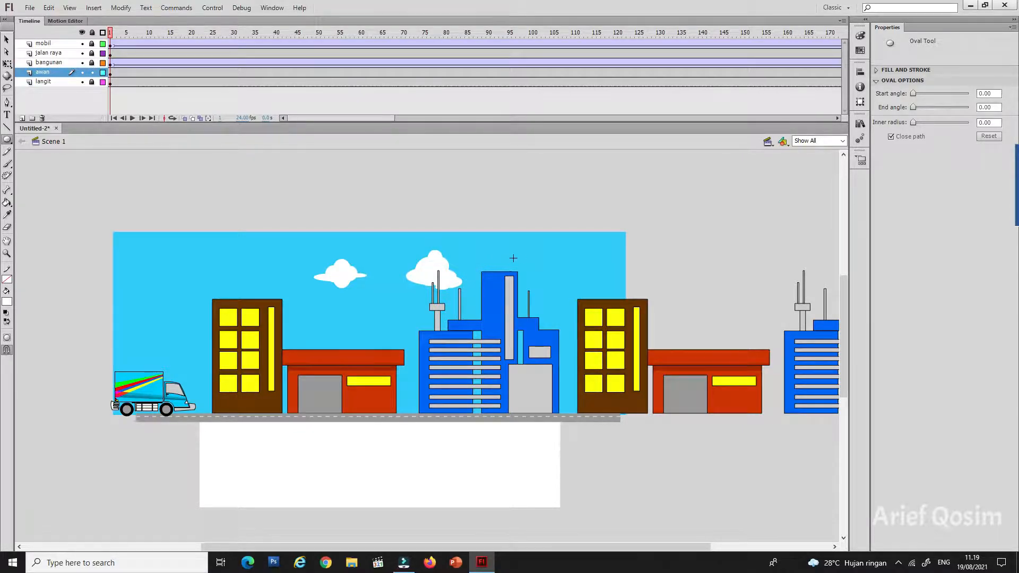
Step: Build two more white clouds from overlapping ovals, above the blue tower's far side and above the first brown building
{"action": "left_click_drag", "start_coordinate": [507, 258], "coordinate": [583, 267]}
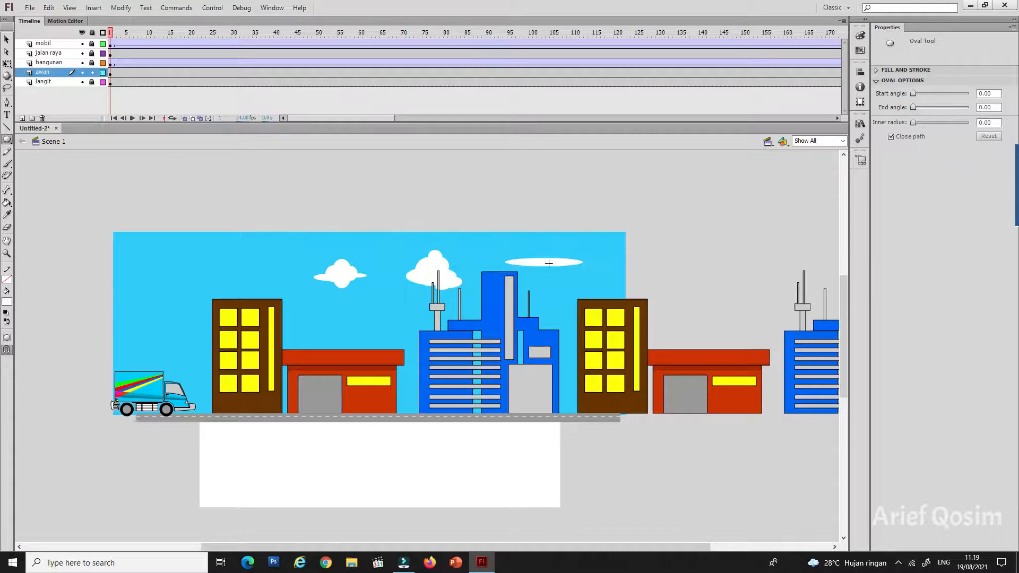
{"action": "mouse_move", "coordinate": [516, 248]}
{"action": "left_mouse_down"}
{"action": "mouse_move", "coordinate": [550, 275]}
{"action": "mouse_move", "coordinate": [570, 269]}
{"action": "mouse_move", "coordinate": [550, 254]}
{"action": "mouse_move", "coordinate": [556, 267]}
{"action": "left_mouse_up"}
{"action": "mouse_move", "coordinate": [543, 268]}
{"action": "left_mouse_down"}
{"action": "mouse_move", "coordinate": [563, 271]}
{"action": "mouse_move", "coordinate": [540, 264]}
{"action": "mouse_move", "coordinate": [553, 276]}
{"action": "left_mouse_up"}
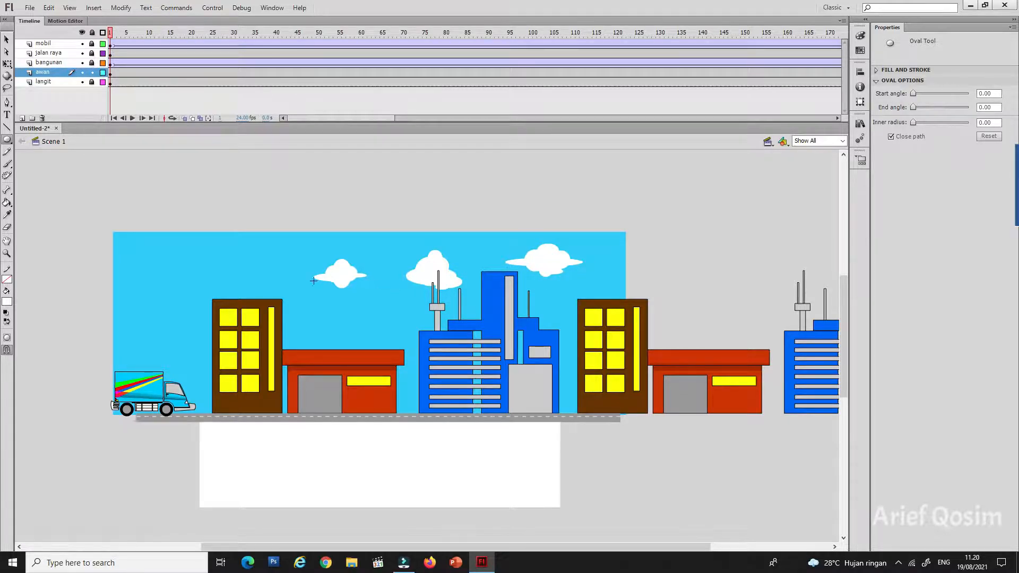
{"action": "left_click_drag", "start_coordinate": [225, 266], "coordinate": [264, 271]}
{"action": "mouse_move", "coordinate": [256, 264]}
{"action": "left_mouse_down"}
{"action": "mouse_move", "coordinate": [277, 278]}
{"action": "mouse_move", "coordinate": [262, 264]}
{"action": "mouse_move", "coordinate": [271, 272]}
{"action": "mouse_move", "coordinate": [234, 276]}
{"action": "mouse_move", "coordinate": [227, 256]}
{"action": "left_mouse_up"}
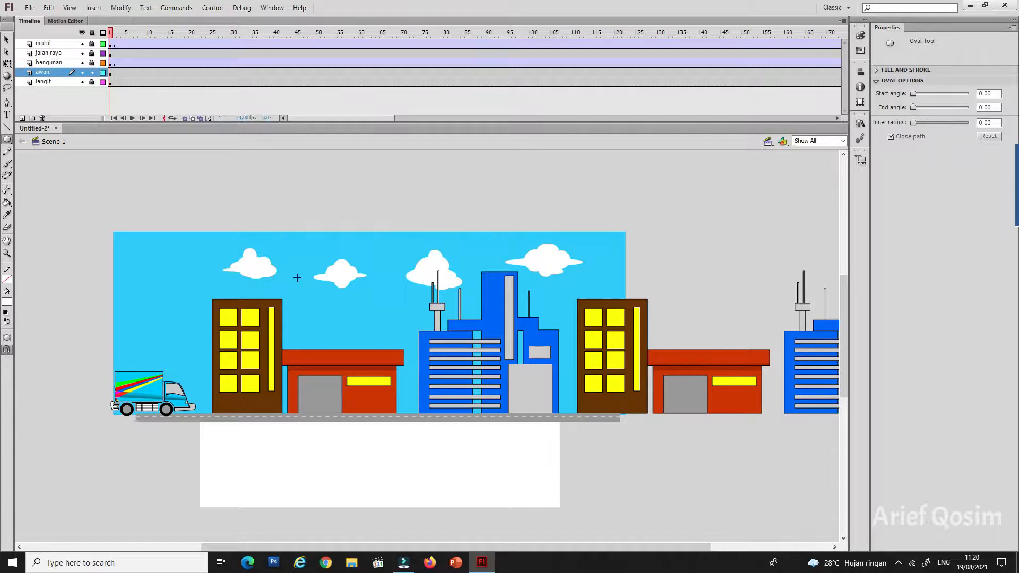
Step: Reposition the four clouds at varied heights, lowering the first, second and fourth and shifting the third slightly towards the truck
{"action": "left_click", "coordinate": [7, 40]}
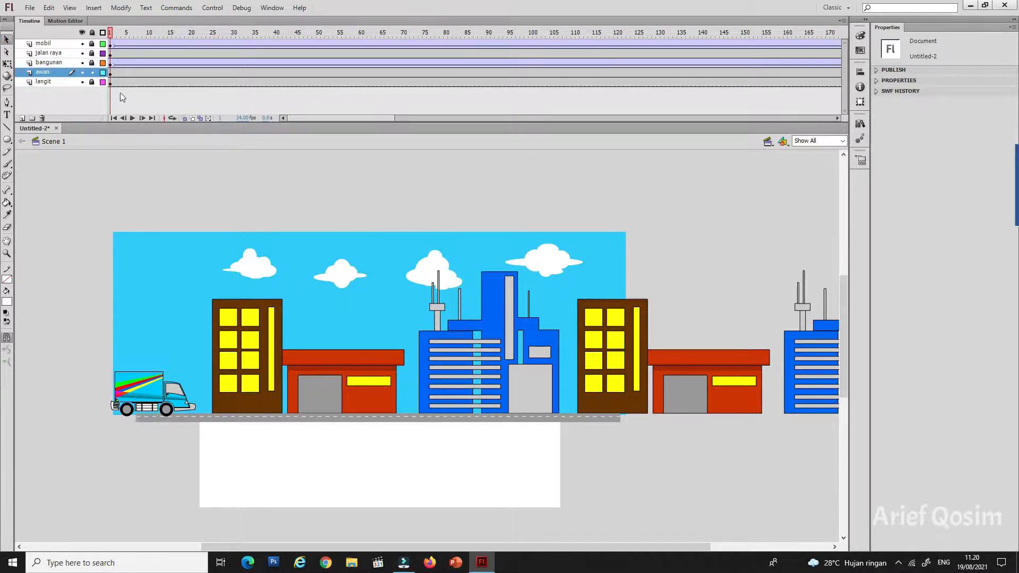
{"action": "left_click", "coordinate": [111, 75]}
{"action": "left_click", "coordinate": [308, 182]}
{"action": "left_click", "coordinate": [264, 275]}
{"action": "left_click_drag", "start_coordinate": [263, 273], "coordinate": [270, 283]}
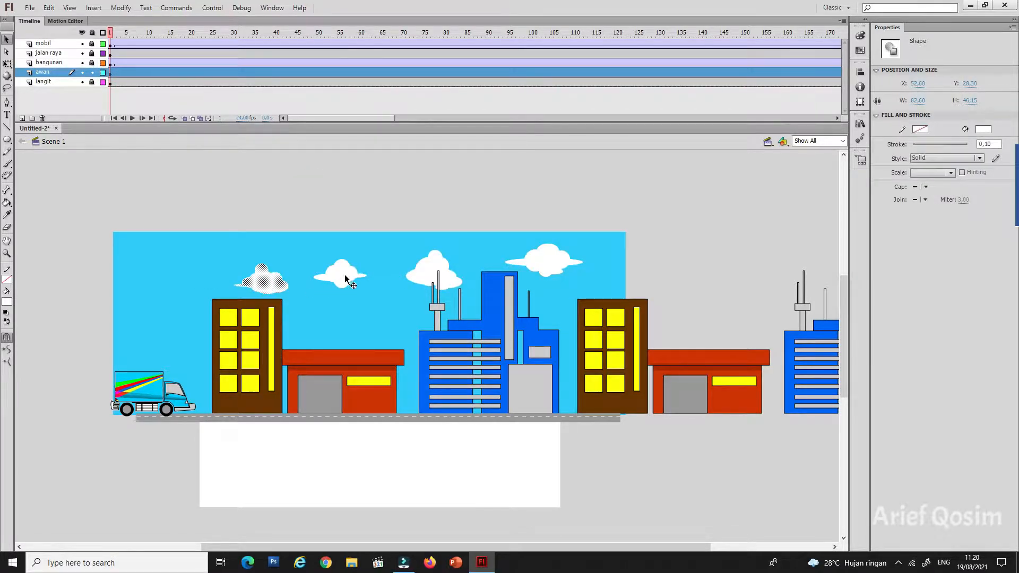
{"action": "left_click_drag", "start_coordinate": [337, 277], "coordinate": [333, 313]}
{"action": "left_click_drag", "start_coordinate": [433, 270], "coordinate": [416, 270]}
{"action": "left_click_drag", "start_coordinate": [541, 270], "coordinate": [556, 289]}
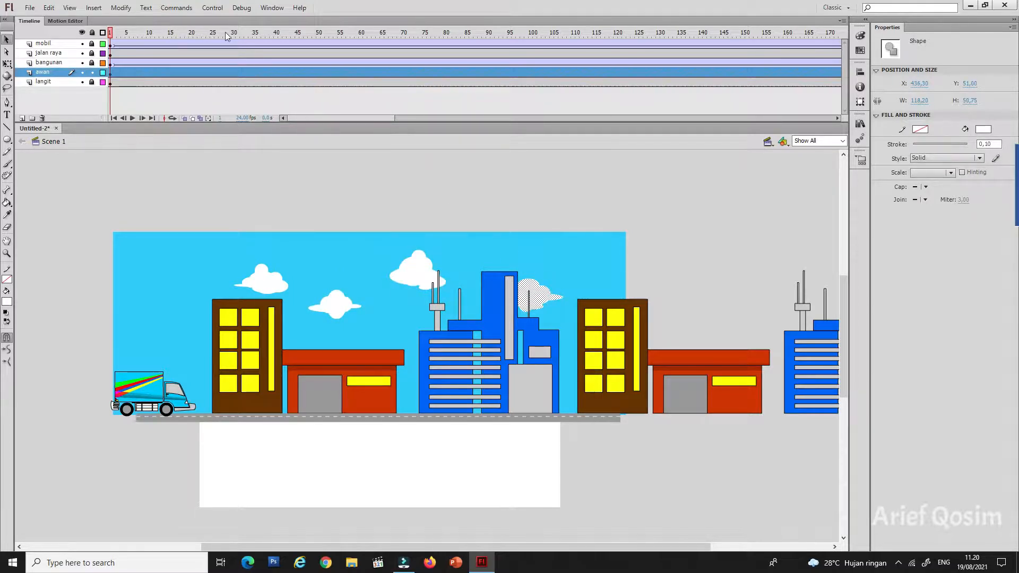
Step: Test the movie to check the sky and clouds behind the moving scene
{"action": "left_click", "coordinate": [212, 8]}
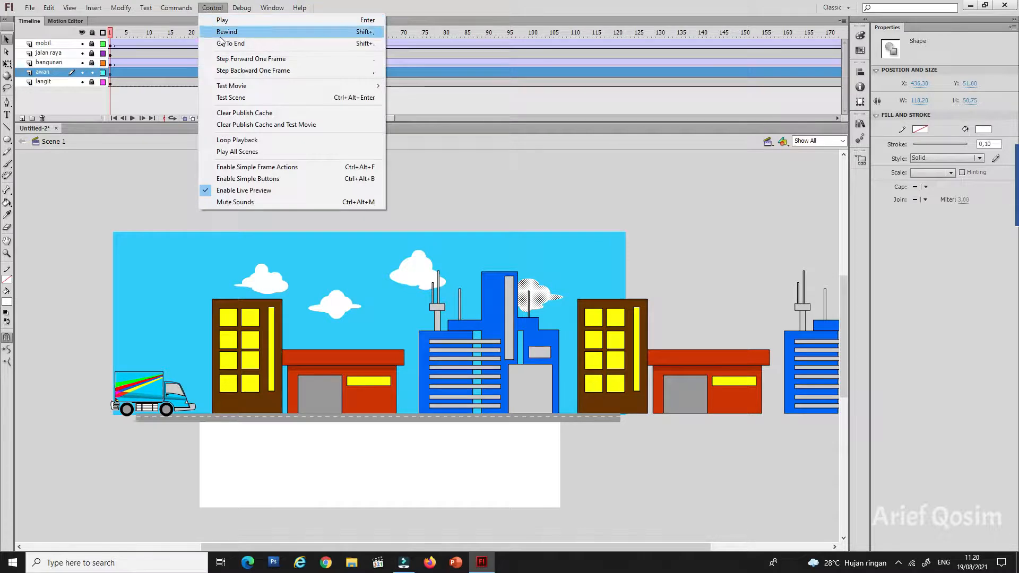
{"action": "left_click", "coordinate": [228, 86]}
{"action": "left_click", "coordinate": [457, 151]}
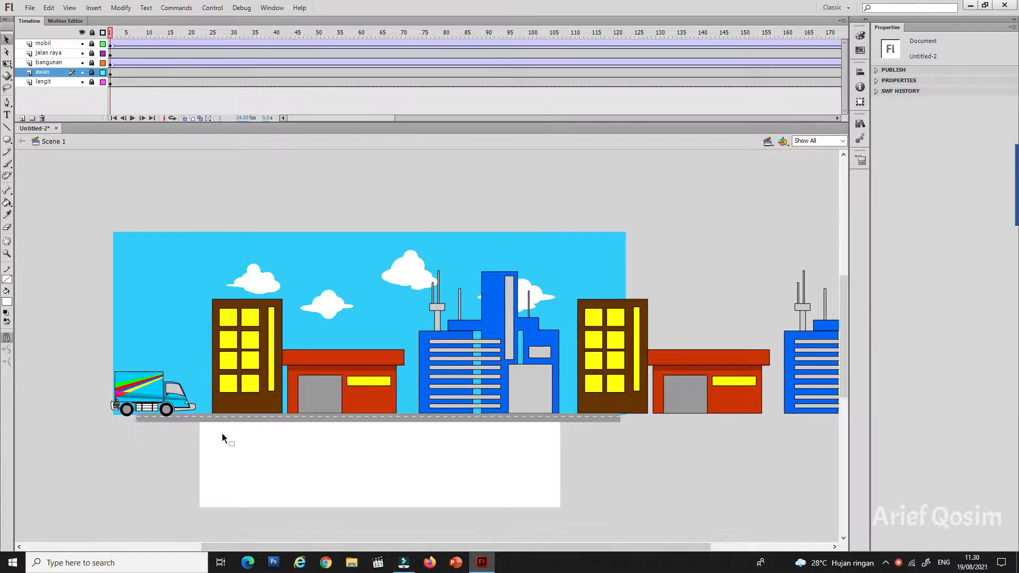
Step: Add a new layer directly above awan and name it tanah
{"action": "left_click", "coordinate": [22, 119]}
{"action": "double_click", "coordinate": [46, 74]}
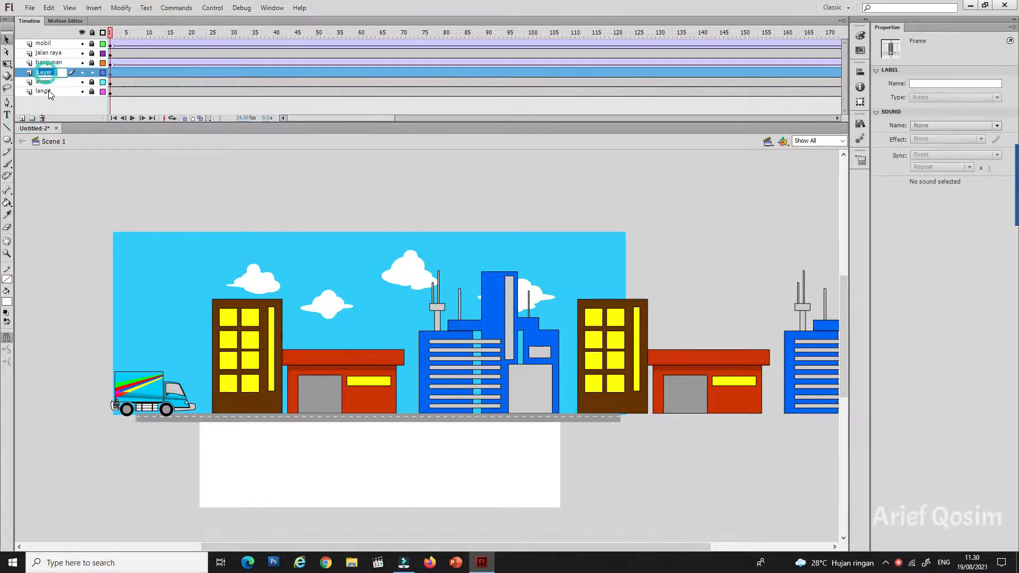
{"action": "type", "text": "tanah"}
{"action": "left_click", "coordinate": [98, 195]}
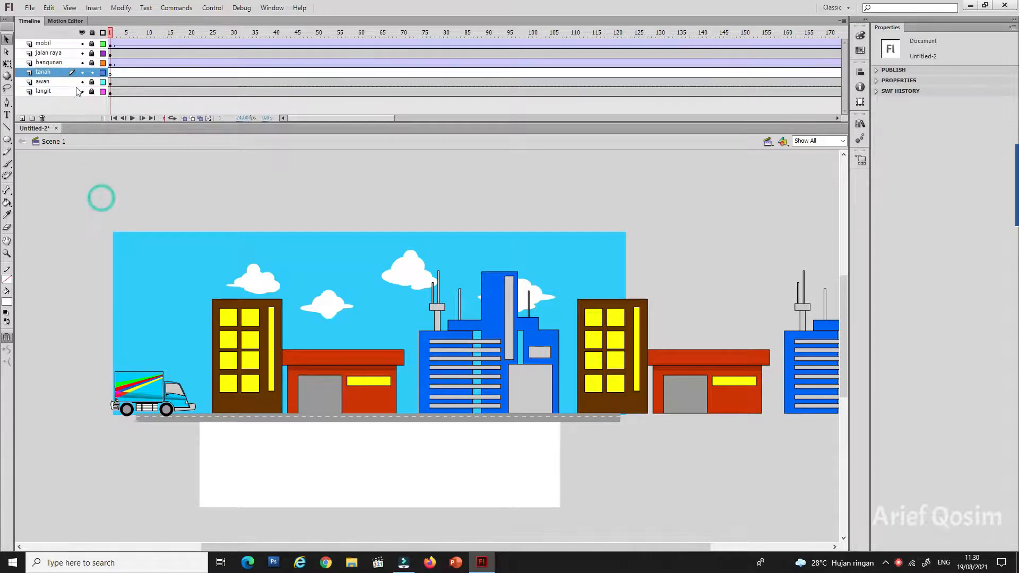
Step: On frame 1 of tanah, draw an orange-brown rectangle without a stroke below the road, wider than the stage and reaching its lower edge
{"action": "left_click", "coordinate": [112, 74]}
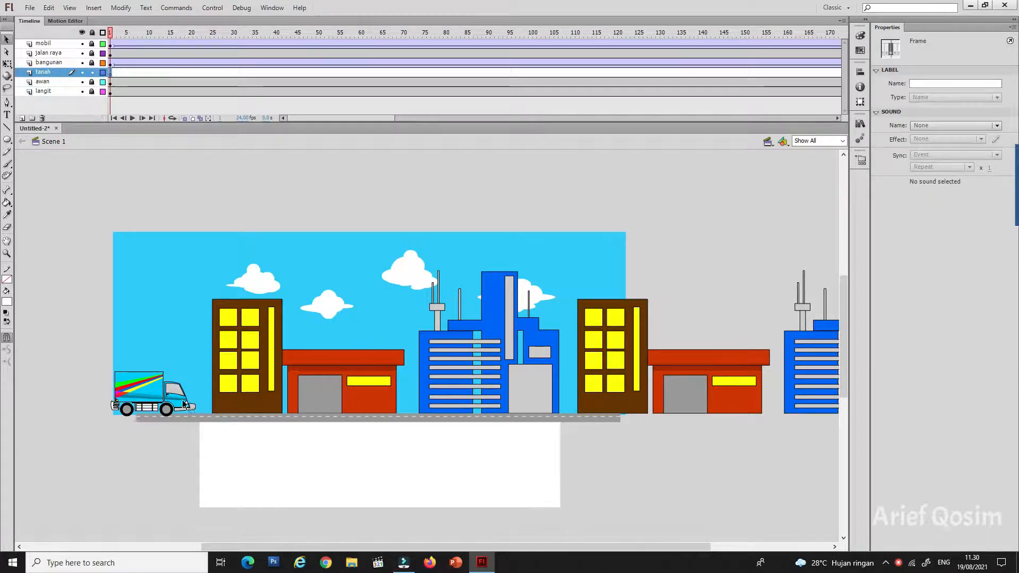
{"action": "left_click", "coordinate": [7, 302]}
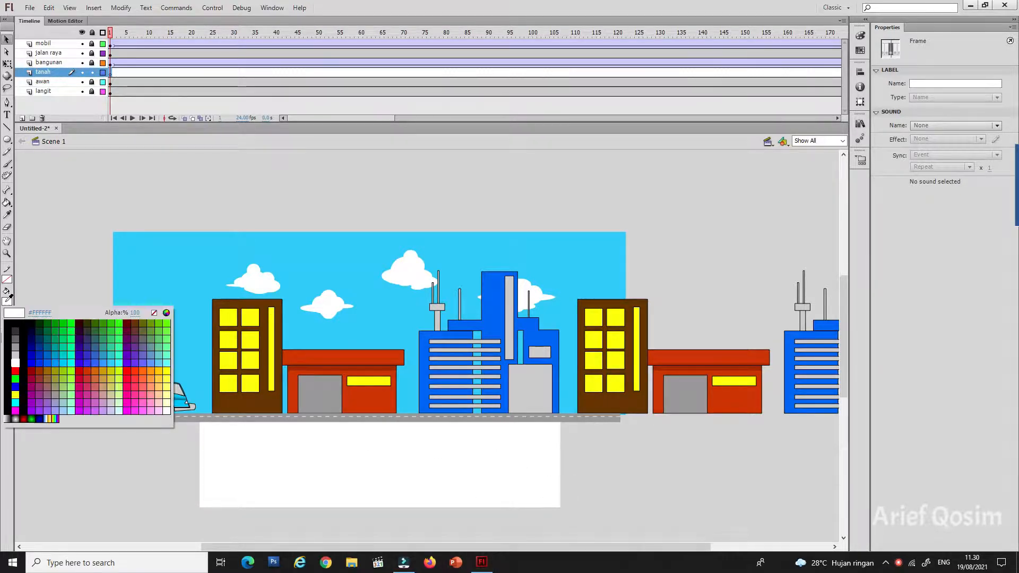
{"action": "left_click", "coordinate": [96, 371]}
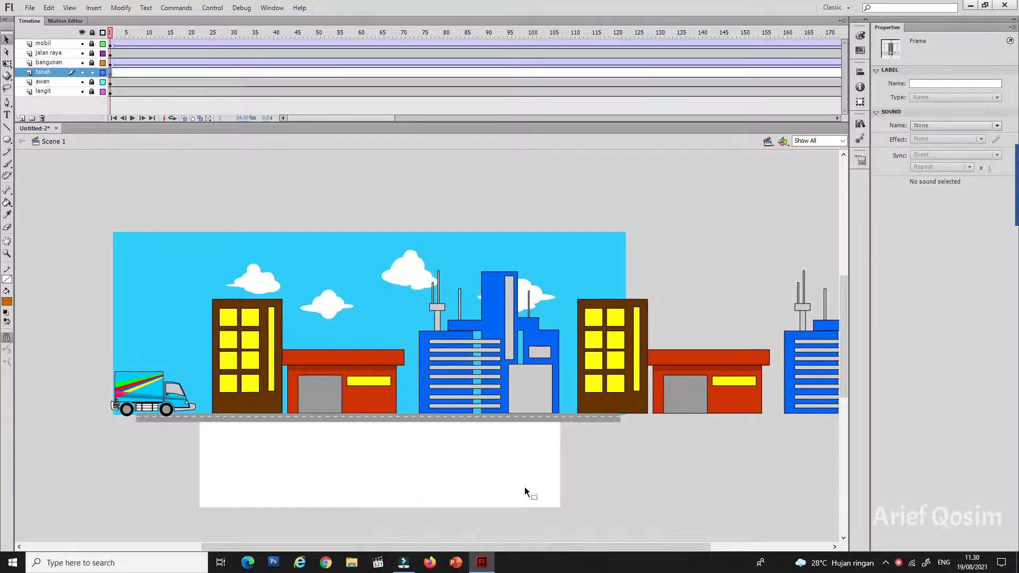
{"action": "left_click", "coordinate": [8, 141]}
{"action": "left_click", "coordinate": [8, 142]}
{"action": "left_click", "coordinate": [41, 140]}
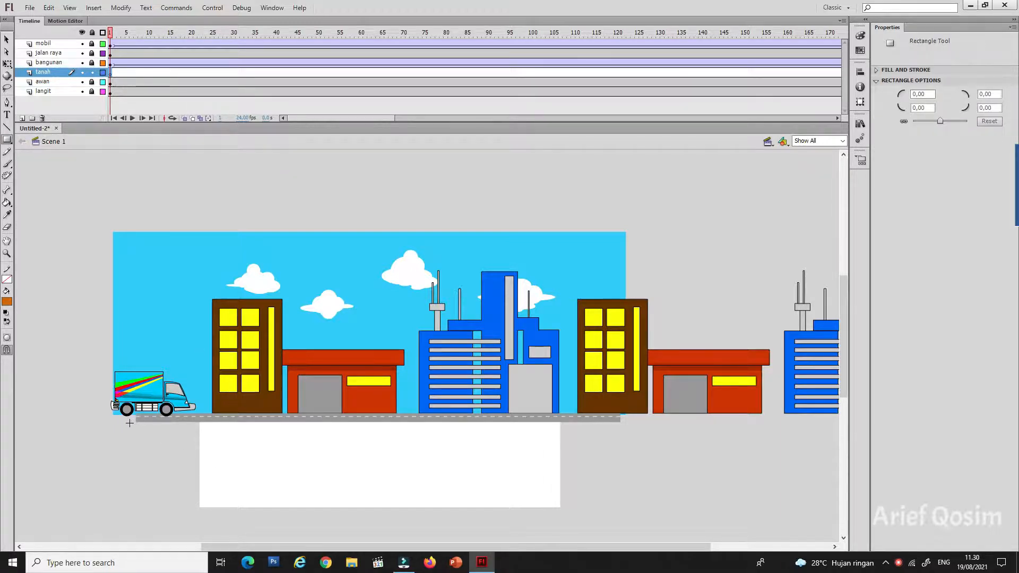
{"action": "left_click_drag", "start_coordinate": [119, 422], "coordinate": [673, 508]}
{"action": "key", "text": "v"}
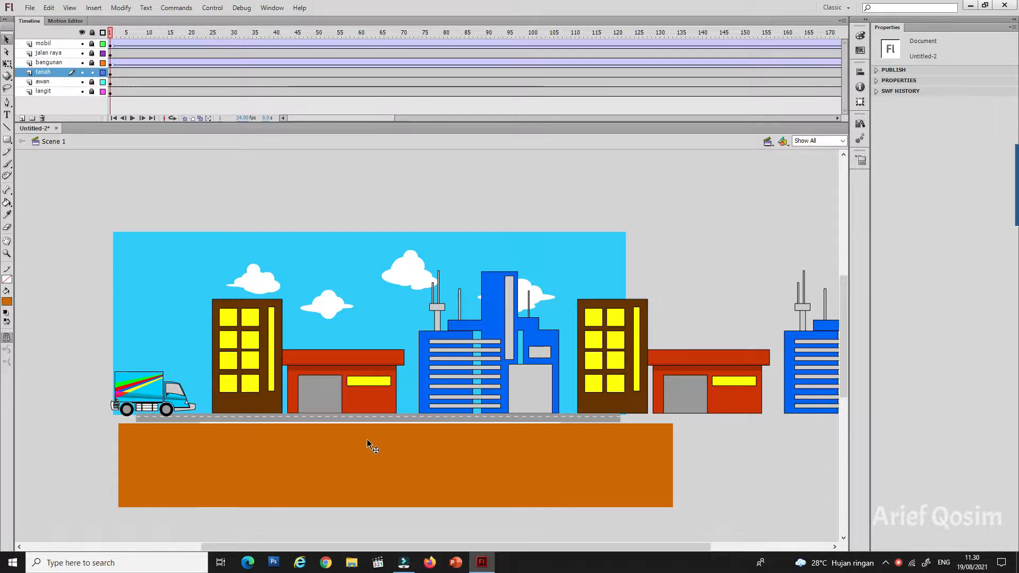
Step: Raise the ground rectangle to overlap the road, and move the tanah layer below langit at the end of the layer stack
{"action": "left_click_drag", "start_coordinate": [367, 440], "coordinate": [368, 435]}
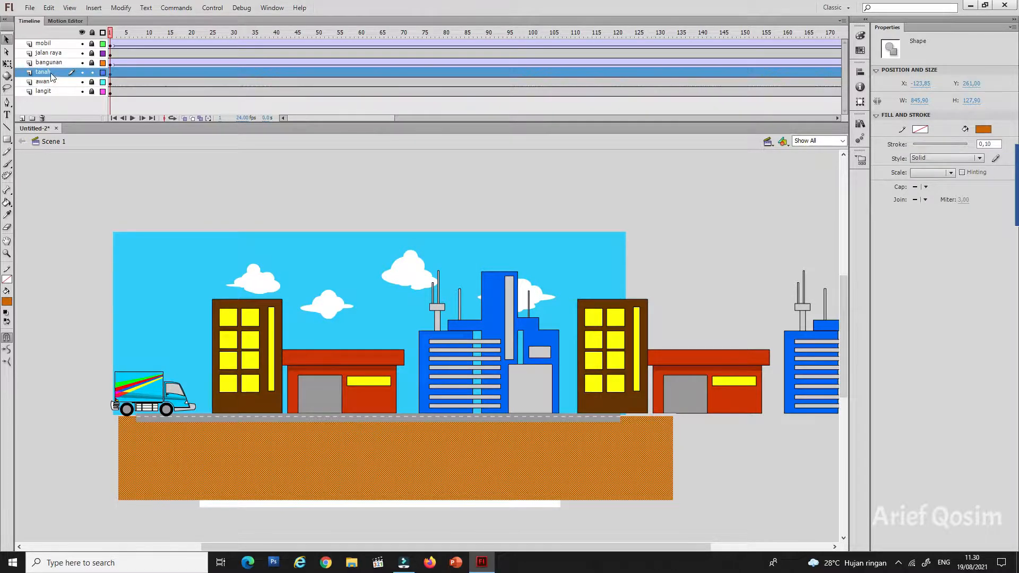
{"action": "left_click_drag", "start_coordinate": [51, 77], "coordinate": [49, 97]}
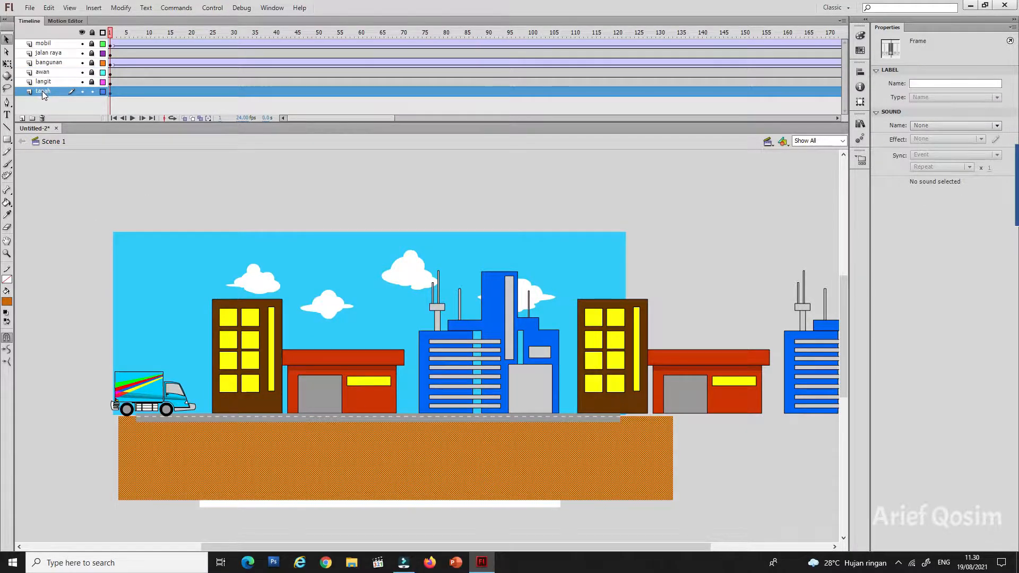
{"action": "left_click_drag", "start_coordinate": [43, 94], "coordinate": [37, 43]}
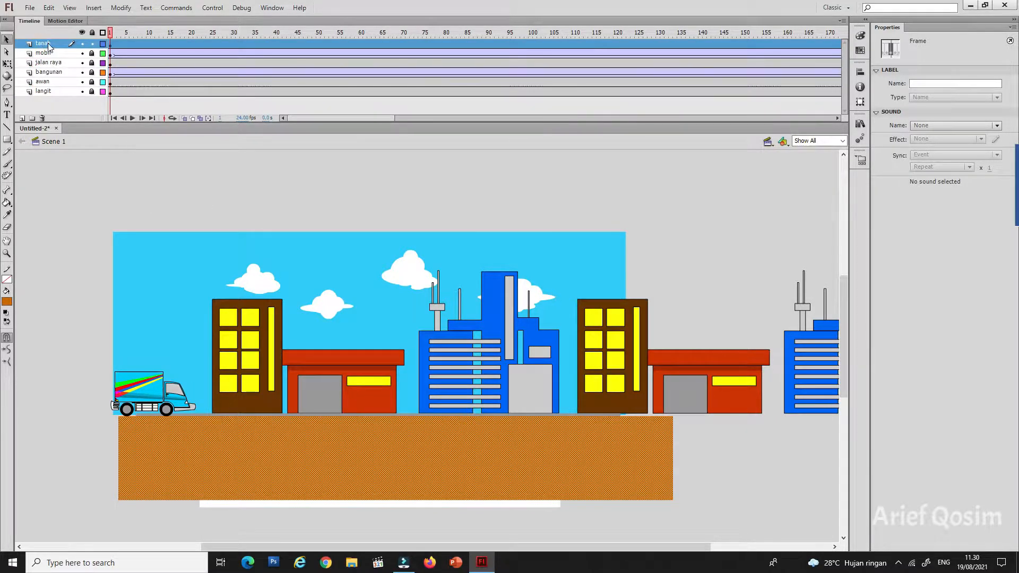
{"action": "left_click_drag", "start_coordinate": [47, 43], "coordinate": [43, 97]}
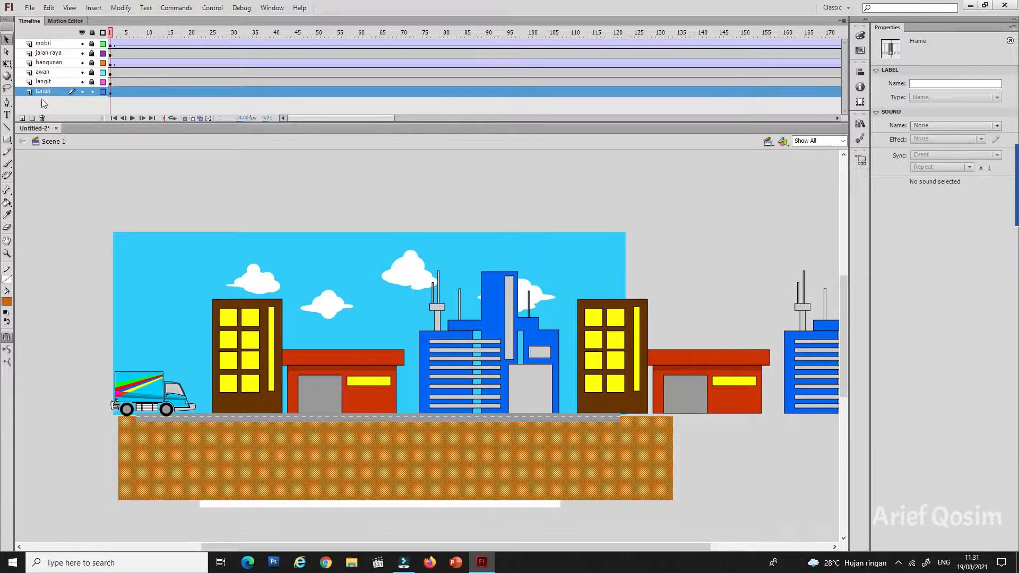
Step: Move the ground rectangle back down to the stage's lower edge and stretch its upper edge up to meet the road
{"action": "left_click", "coordinate": [429, 469]}
{"action": "key", "text": "Down"}
{"action": "key", "text": "Down"}
{"action": "key", "text": "Down"}
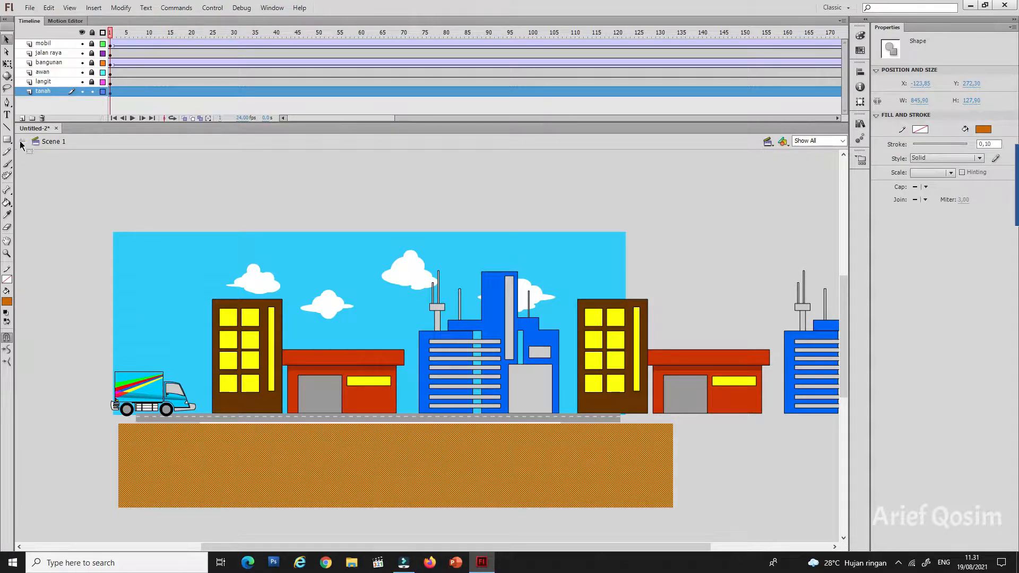
{"action": "left_click", "coordinate": [7, 64]}
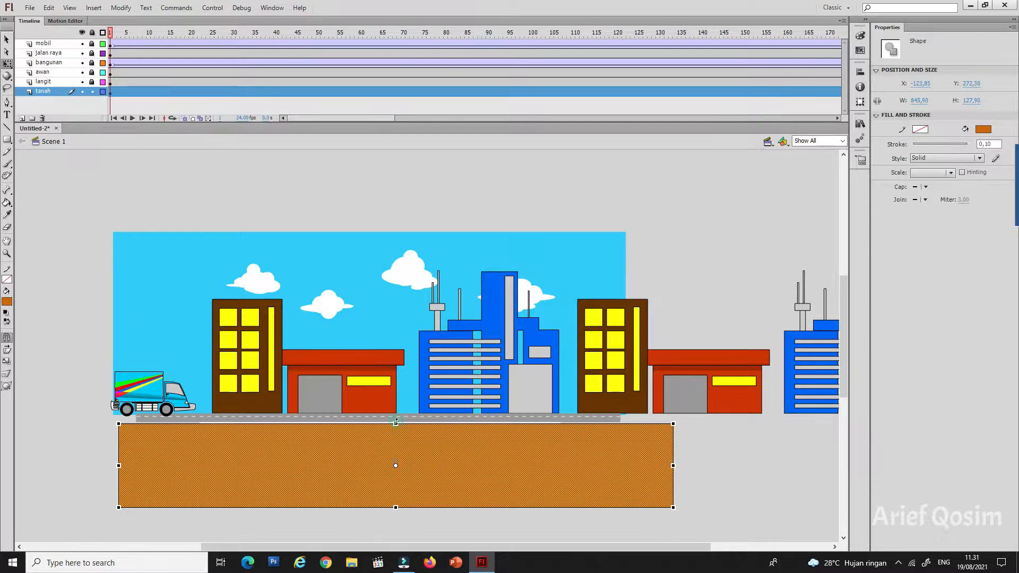
{"action": "mouse_move", "coordinate": [396, 423]}
{"action": "left_mouse_down"}
{"action": "mouse_move", "coordinate": [396, 295]}
{"action": "mouse_move", "coordinate": [400, 419]}
{"action": "left_mouse_up"}
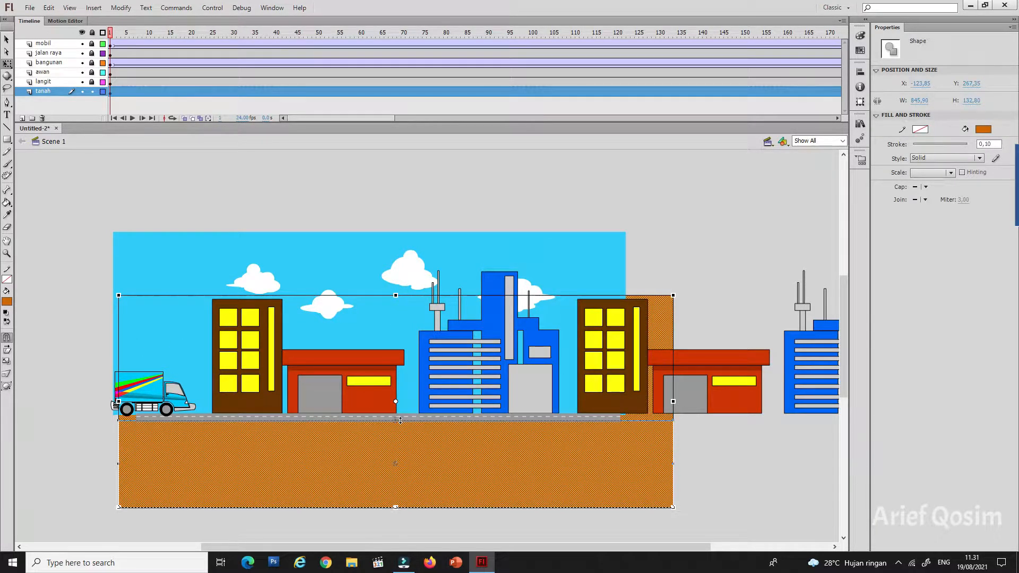
{"action": "left_click", "coordinate": [704, 443]}
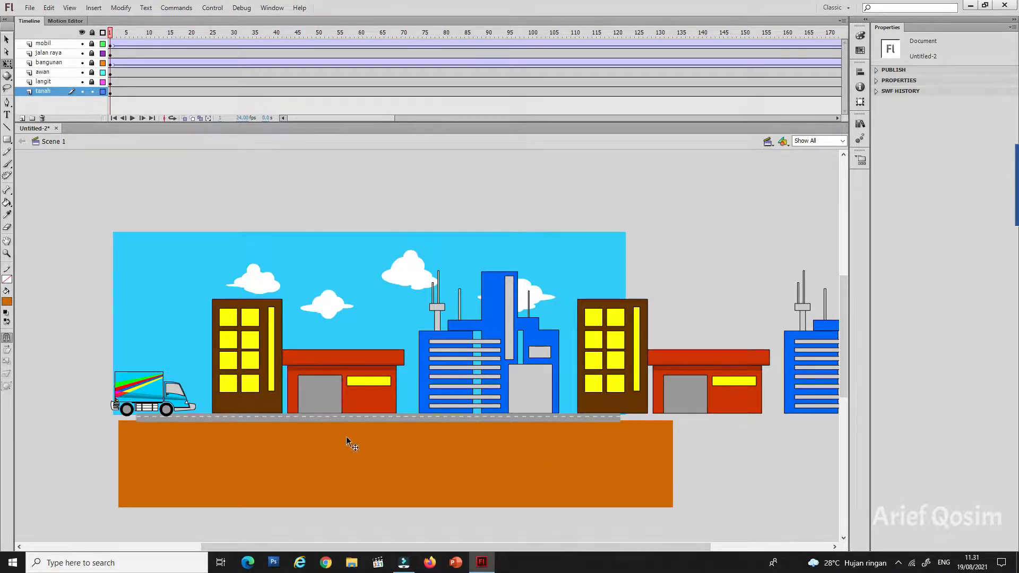
Step: Scatter short horizontal black lines across the upper part of the orange-brown ground with the Line tool, undoing the slanted one
{"action": "left_click", "coordinate": [10, 129]}
{"action": "mouse_move", "coordinate": [184, 435]}
{"action": "left_mouse_down"}
{"action": "mouse_move", "coordinate": [245, 464]}
{"action": "mouse_move", "coordinate": [298, 470]}
{"action": "left_mouse_up"}
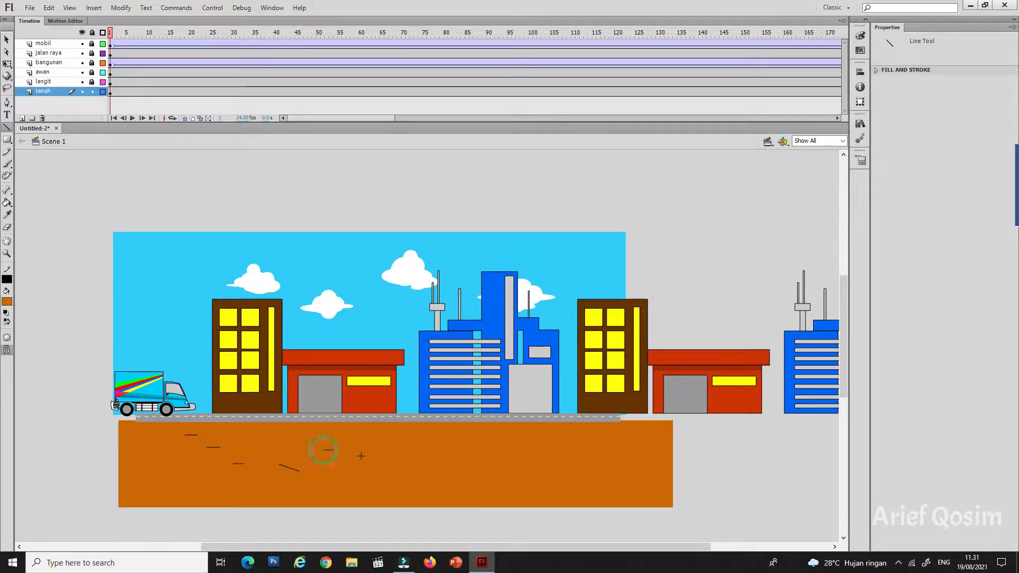
{"action": "key", "text": "ctrl+z"}
{"action": "mouse_move", "coordinate": [343, 445]}
{"action": "left_mouse_down"}
{"action": "mouse_move", "coordinate": [416, 461]}
{"action": "mouse_move", "coordinate": [453, 447]}
{"action": "left_mouse_up"}
{"action": "left_click_drag", "start_coordinate": [516, 473], "coordinate": [593, 441]}
{"action": "left_click_drag", "start_coordinate": [524, 433], "coordinate": [543, 432]}
{"action": "left_click_drag", "start_coordinate": [604, 471], "coordinate": [615, 470]}
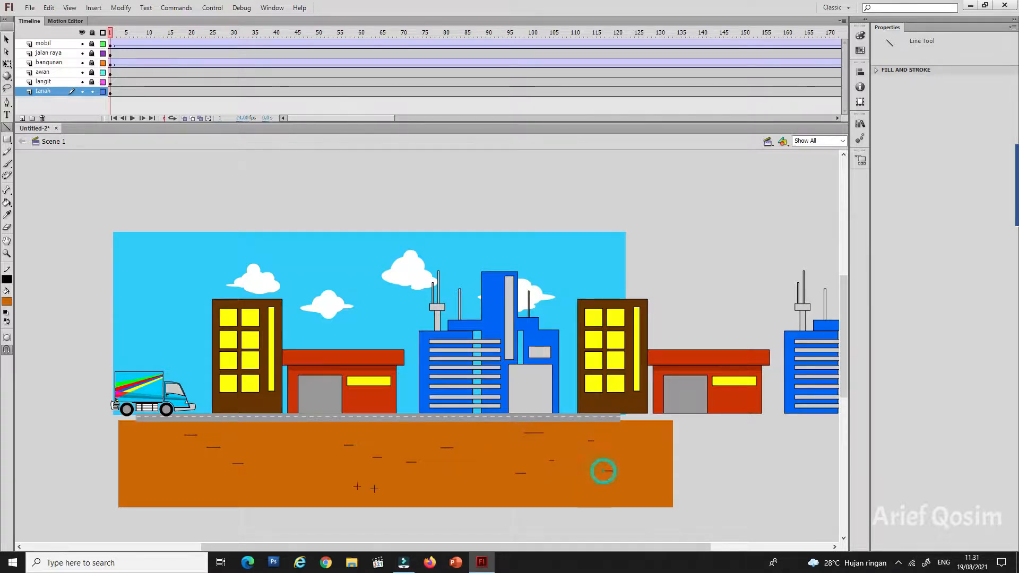
{"action": "left_click_drag", "start_coordinate": [290, 474], "coordinate": [313, 444]}
{"action": "left_click_drag", "start_coordinate": [180, 466], "coordinate": [196, 466]}
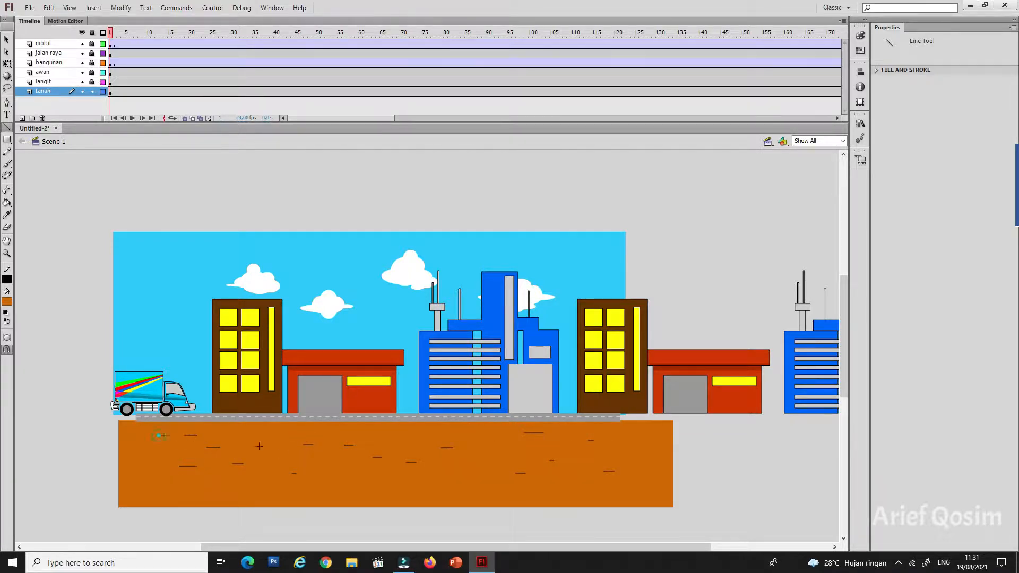
{"action": "left_click_drag", "start_coordinate": [159, 435], "coordinate": [168, 435]}
{"action": "left_click_drag", "start_coordinate": [393, 435], "coordinate": [413, 435]}
{"action": "left_click_drag", "start_coordinate": [478, 448], "coordinate": [485, 448]}
Step: Paint five small green grass tufts at scattered spots on the ground with the Brush tool
{"action": "left_click", "coordinate": [7, 164]}
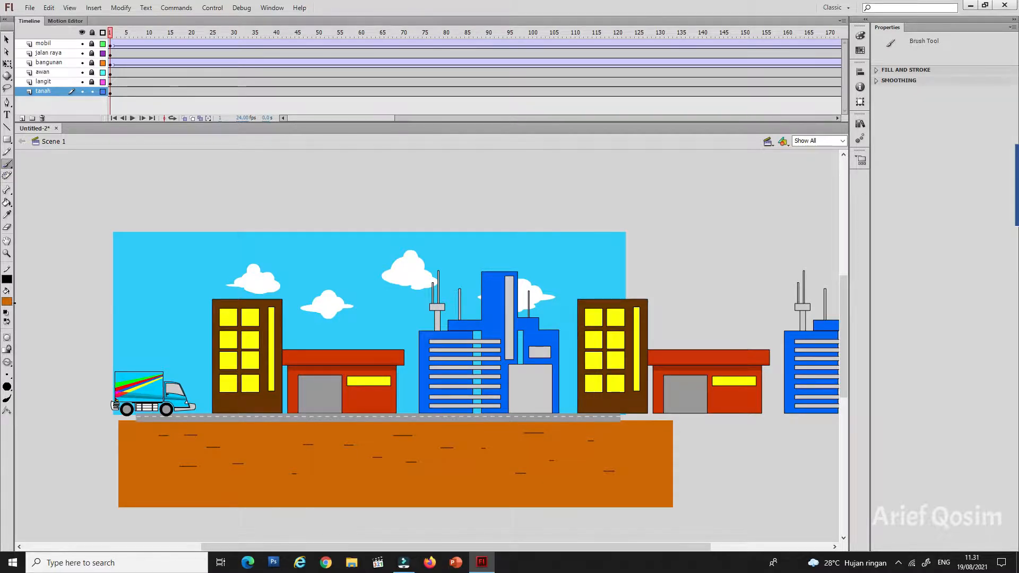
{"action": "left_click", "coordinate": [7, 301]}
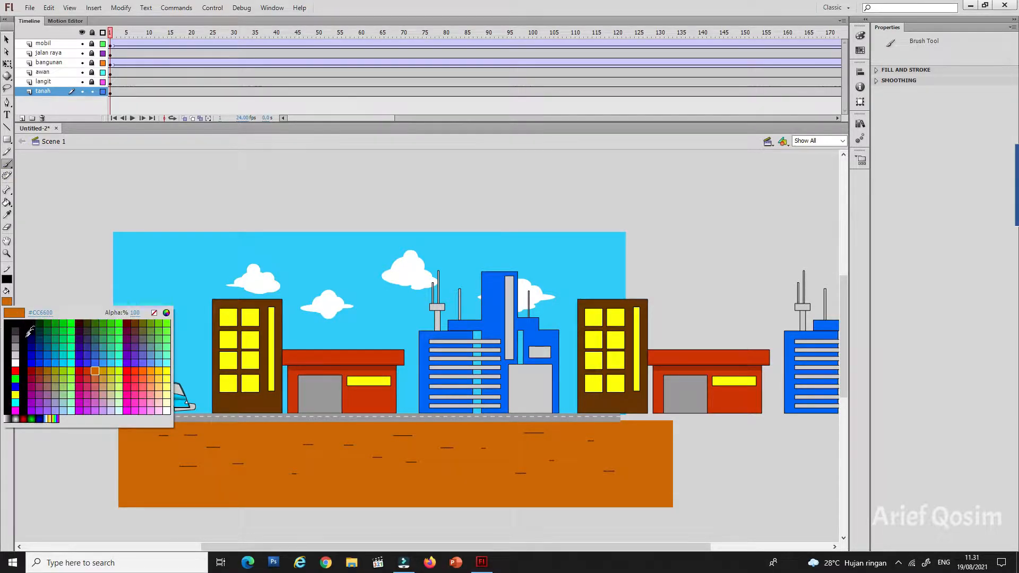
{"action": "left_click", "coordinate": [59, 319]}
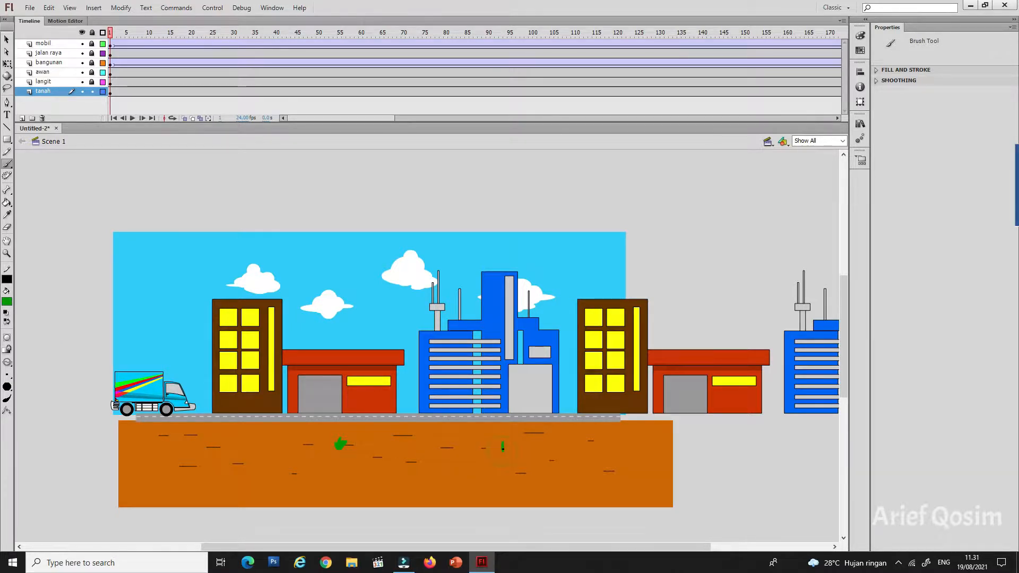
{"action": "left_click_drag", "start_coordinate": [502, 448], "coordinate": [502, 443]}
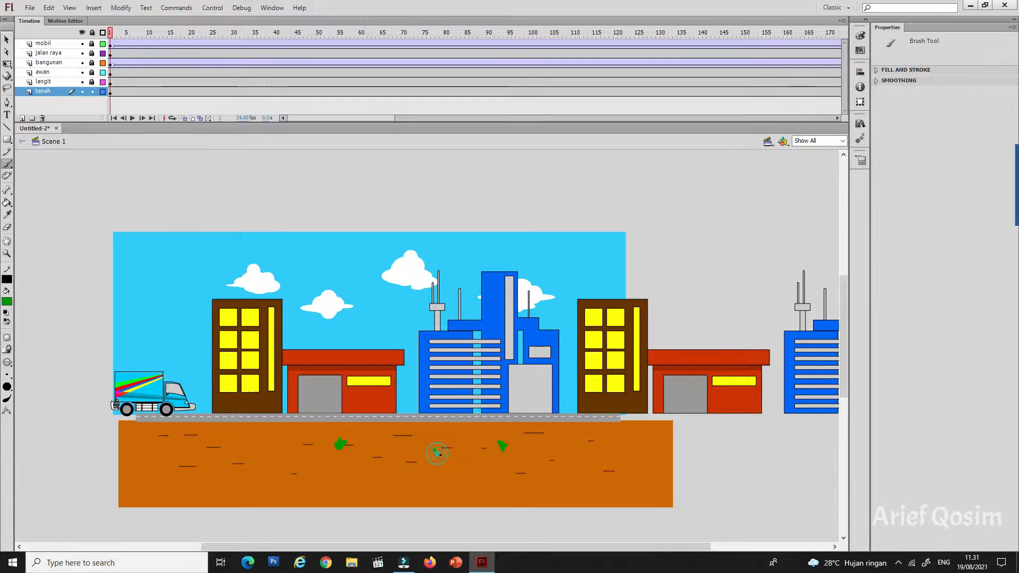
{"action": "left_click_drag", "start_coordinate": [435, 447], "coordinate": [450, 444]}
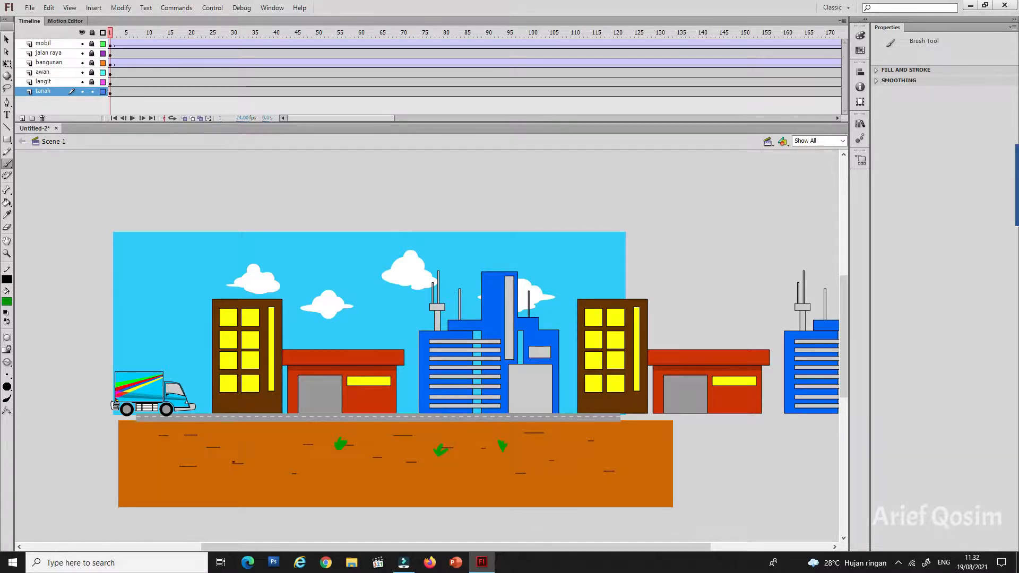
{"action": "mouse_move", "coordinate": [232, 441]}
{"action": "left_mouse_down"}
{"action": "mouse_move", "coordinate": [231, 455]}
{"action": "mouse_move", "coordinate": [236, 447]}
{"action": "left_mouse_up"}
{"action": "left_click_drag", "start_coordinate": [611, 457], "coordinate": [610, 462]}
Step: Switch the brush fill to grey and paint several stone shapes scattered between the grass tufts
{"action": "left_click", "coordinate": [7, 302]}
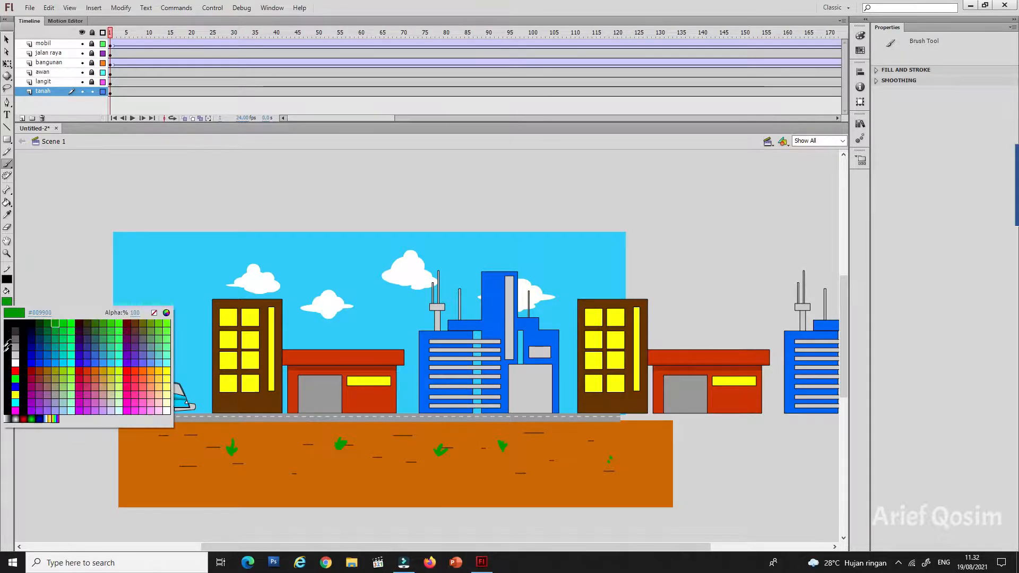
{"action": "left_click", "coordinate": [16, 345]}
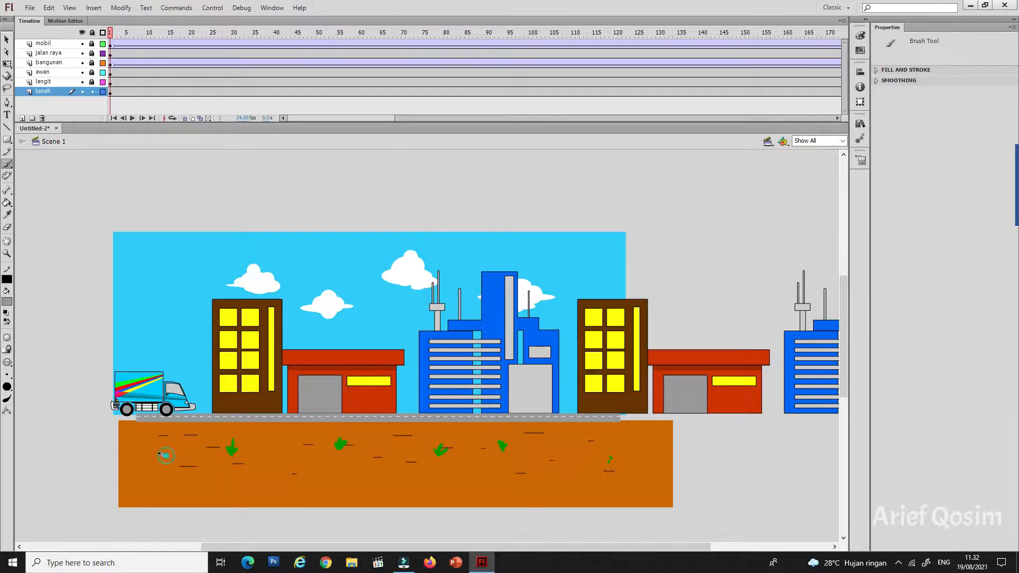
{"action": "left_click_drag", "start_coordinate": [160, 454], "coordinate": [179, 454]}
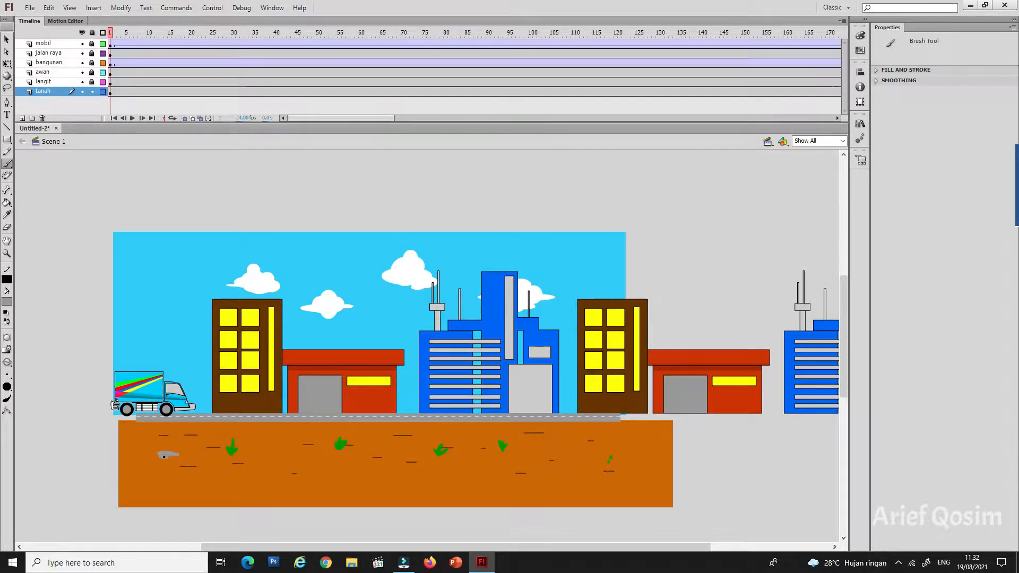
{"action": "left_click_drag", "start_coordinate": [269, 454], "coordinate": [291, 453]}
{"action": "left_click_drag", "start_coordinate": [467, 462], "coordinate": [480, 462]}
{"action": "left_click_drag", "start_coordinate": [564, 442], "coordinate": [593, 457]}
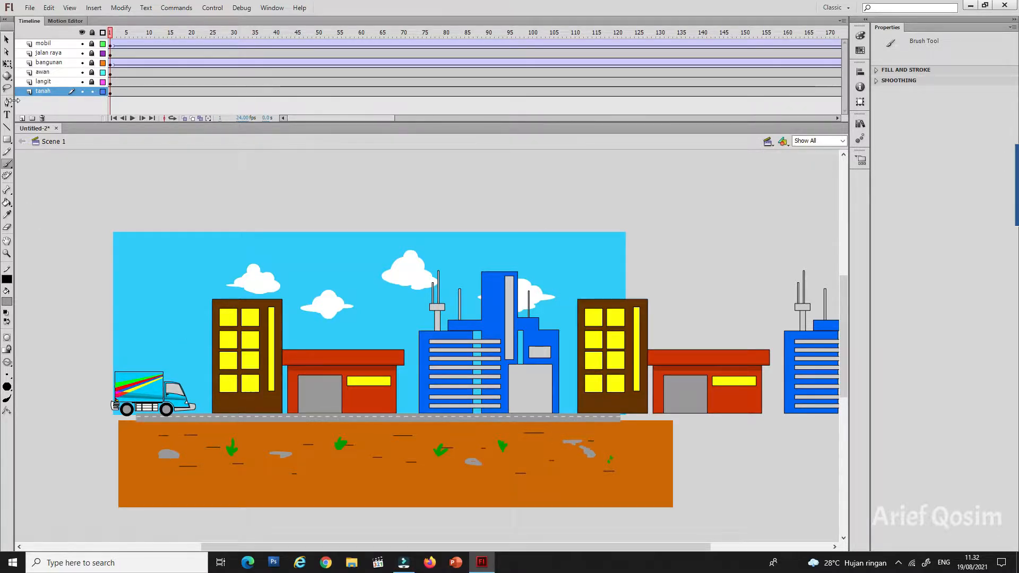
Step: Copy the whole textured ground, paste it in place, and move the copy right to join the original's right end
{"action": "left_click", "coordinate": [7, 40]}
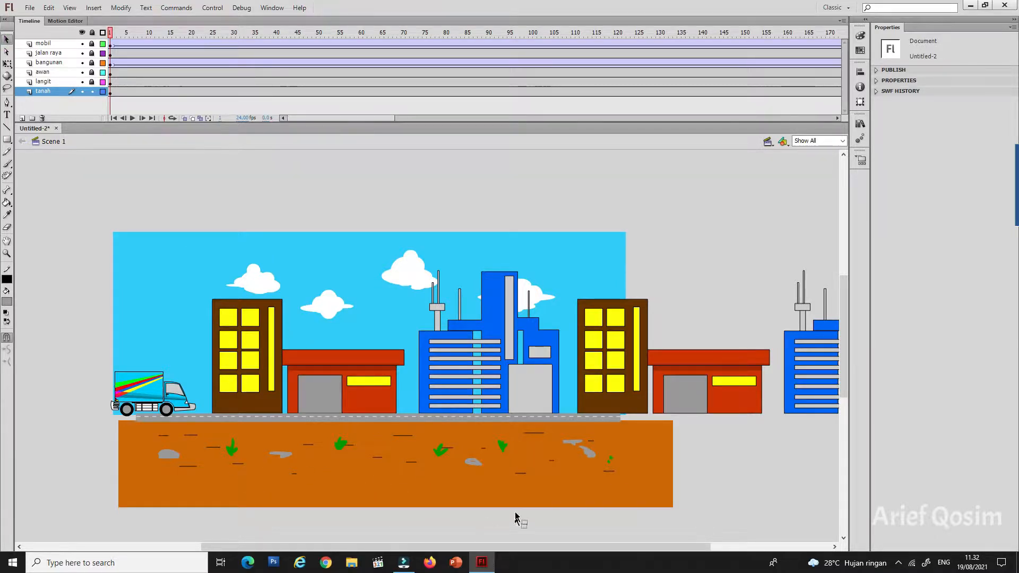
{"action": "left_click_drag", "start_coordinate": [685, 520], "coordinate": [116, 420]}
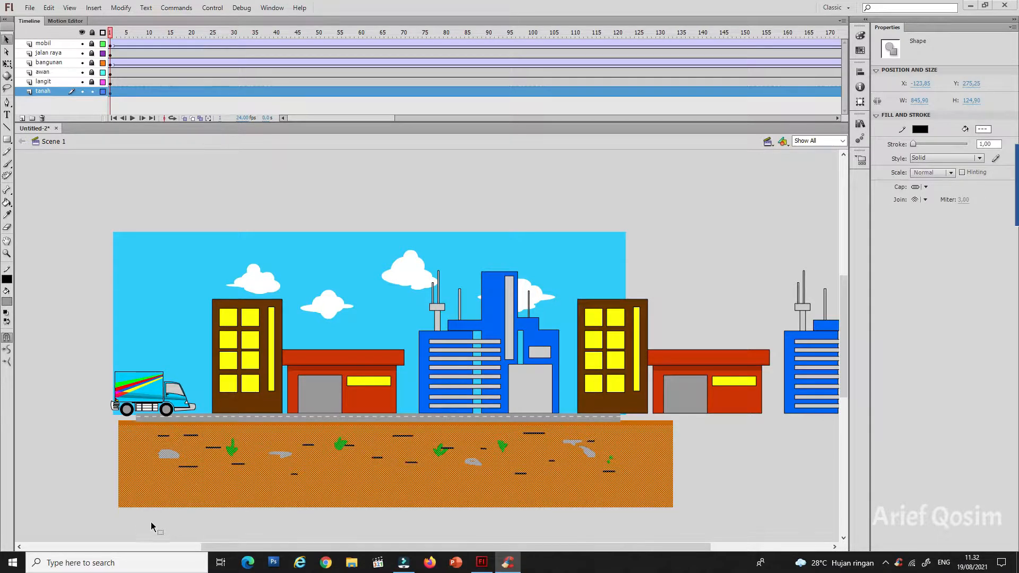
{"action": "left_click_drag", "start_coordinate": [67, 522], "coordinate": [699, 417]}
{"action": "right_click", "coordinate": [651, 439]}
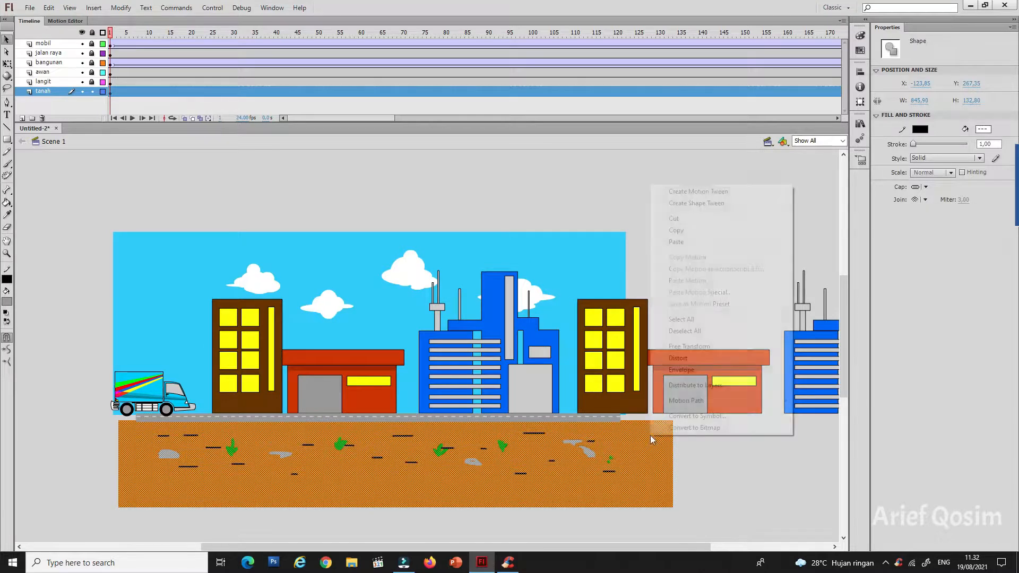
{"action": "left_click", "coordinate": [676, 231]}
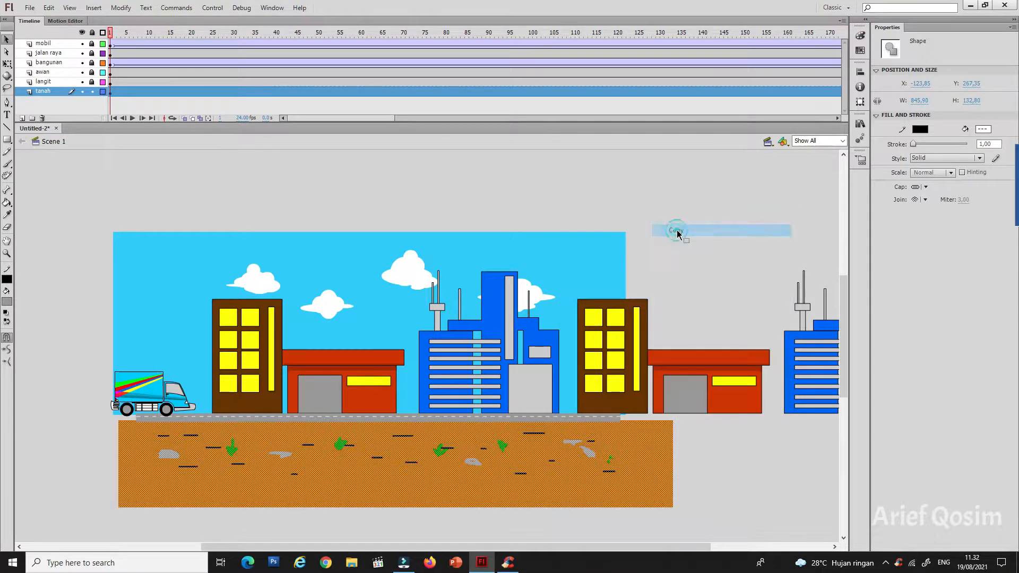
{"action": "right_click", "coordinate": [676, 230]}
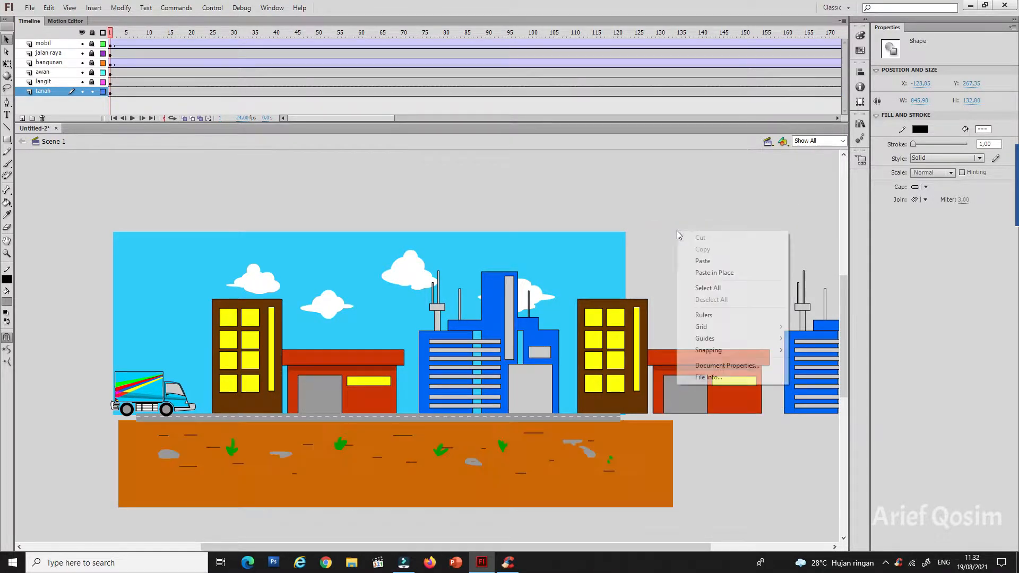
{"action": "left_click", "coordinate": [714, 272]}
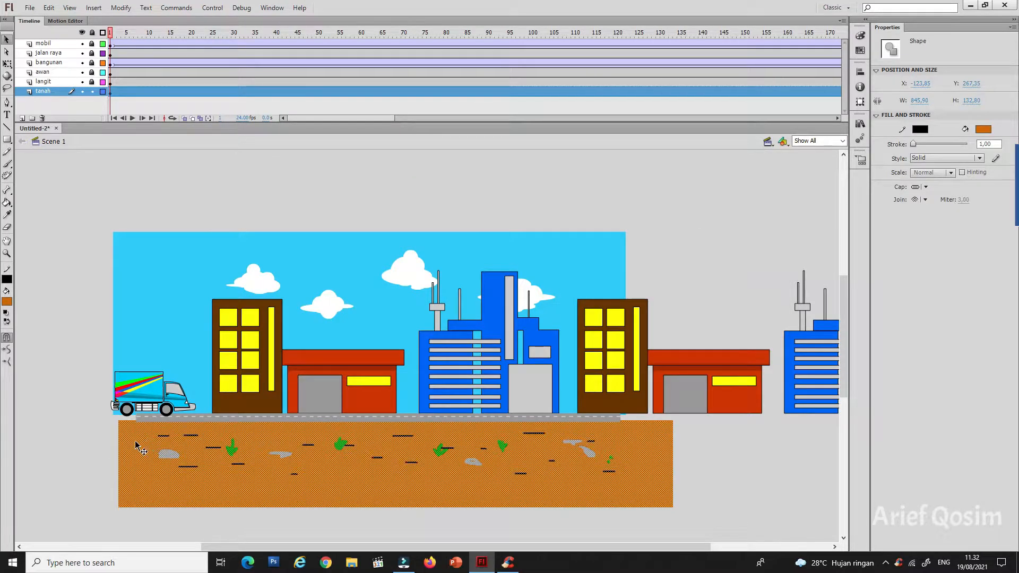
{"action": "left_click_drag", "start_coordinate": [134, 447], "coordinate": [526, 497]}
{"action": "left_click_drag", "start_coordinate": [642, 497], "coordinate": [663, 501]}
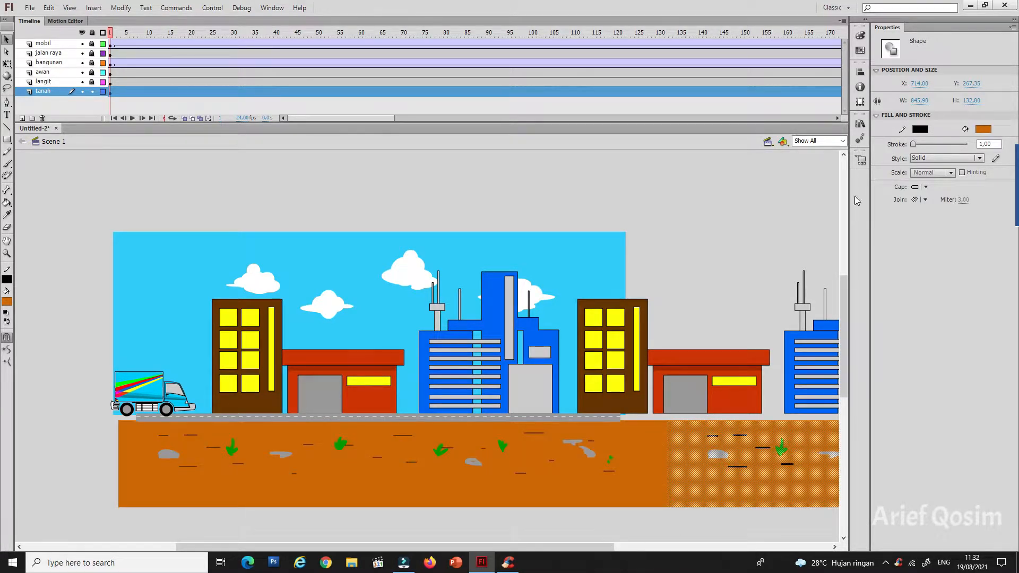
Step: Copy the right ground section, paste it in place, and move the new copy left to join the original's left end
{"action": "left_click", "coordinate": [843, 140]}
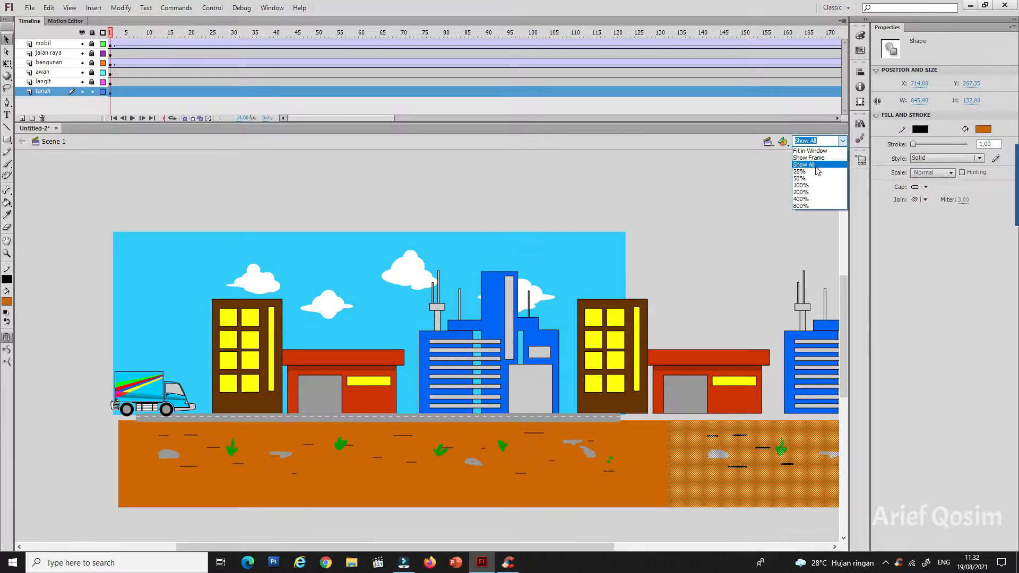
{"action": "left_click", "coordinate": [815, 168]}
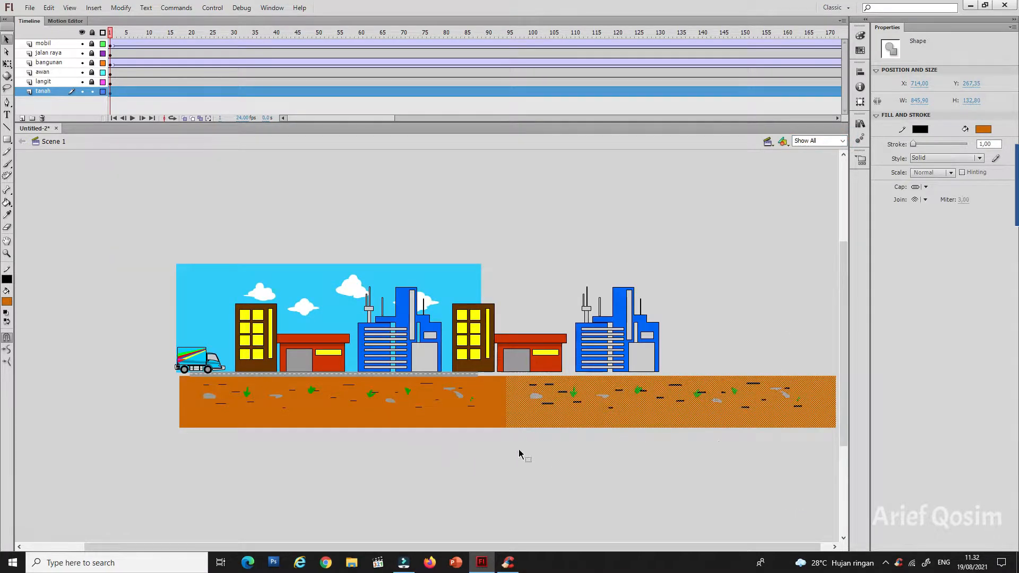
{"action": "right_click", "coordinate": [758, 425]}
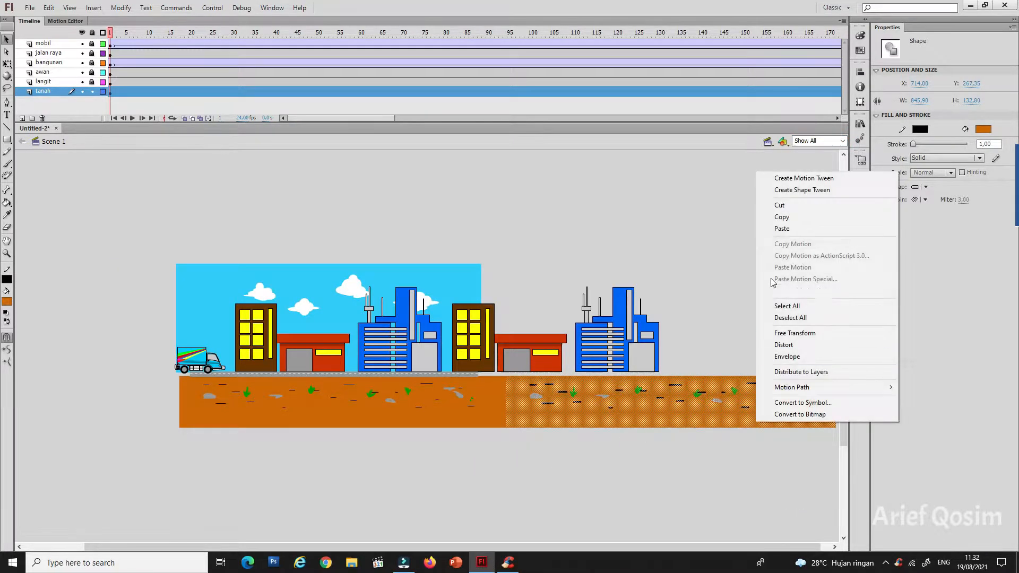
{"action": "left_click", "coordinate": [779, 221]}
{"action": "right_click", "coordinate": [770, 218]}
{"action": "left_click", "coordinate": [797, 259]}
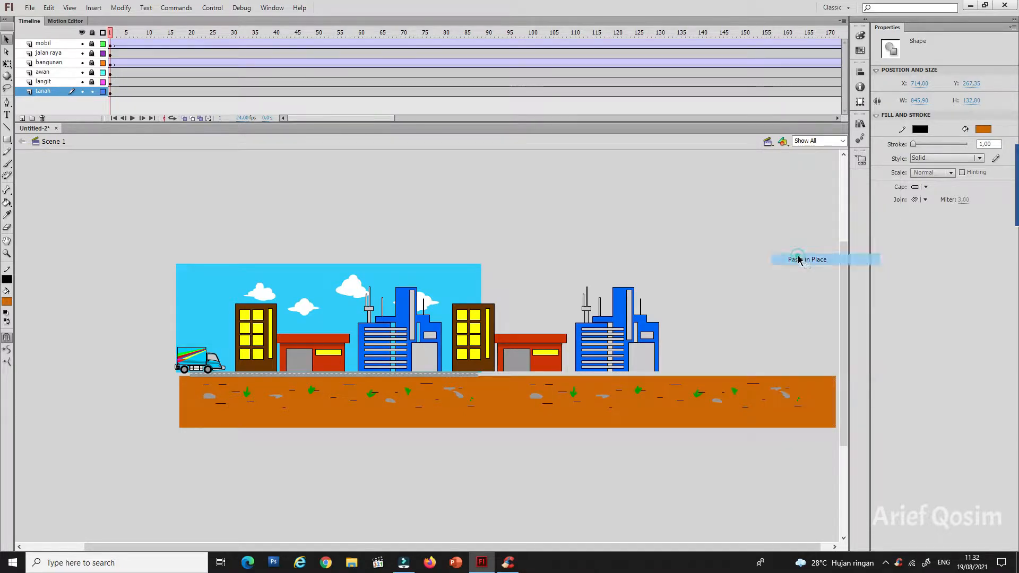
{"action": "left_click_drag", "start_coordinate": [821, 425], "coordinate": [178, 406]}
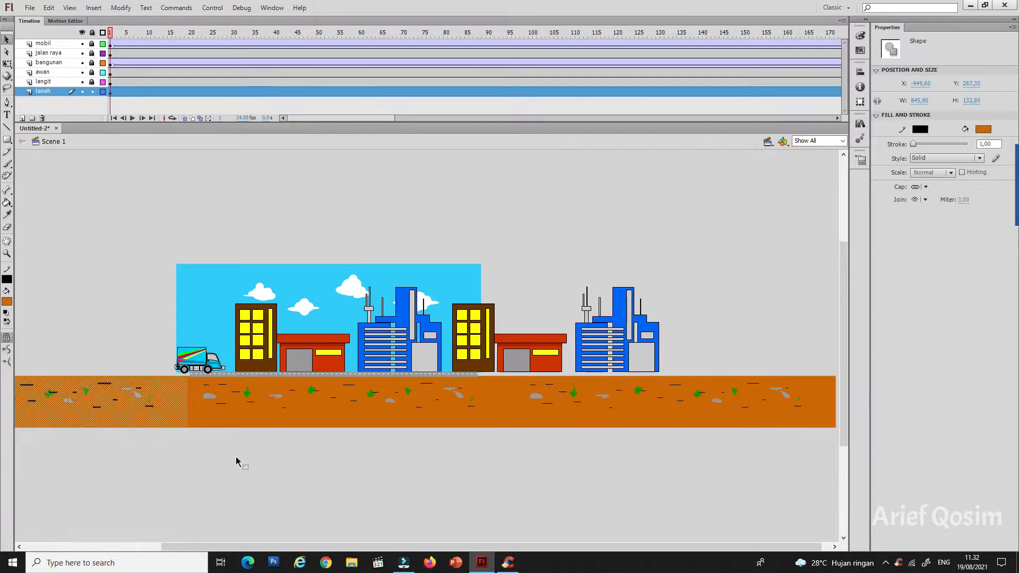
{"action": "left_click", "coordinate": [236, 456]}
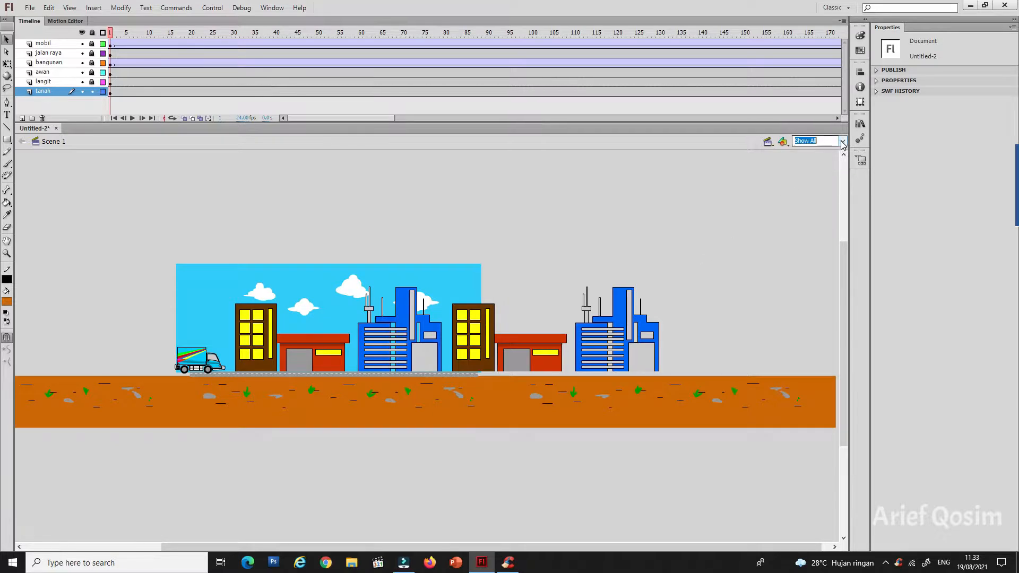
Step: Create a classic tween on the tanah layer and shift the ground strip right so its left end lies just outside the sky
{"action": "left_click", "coordinate": [820, 141]}
{"action": "left_click", "coordinate": [807, 161]}
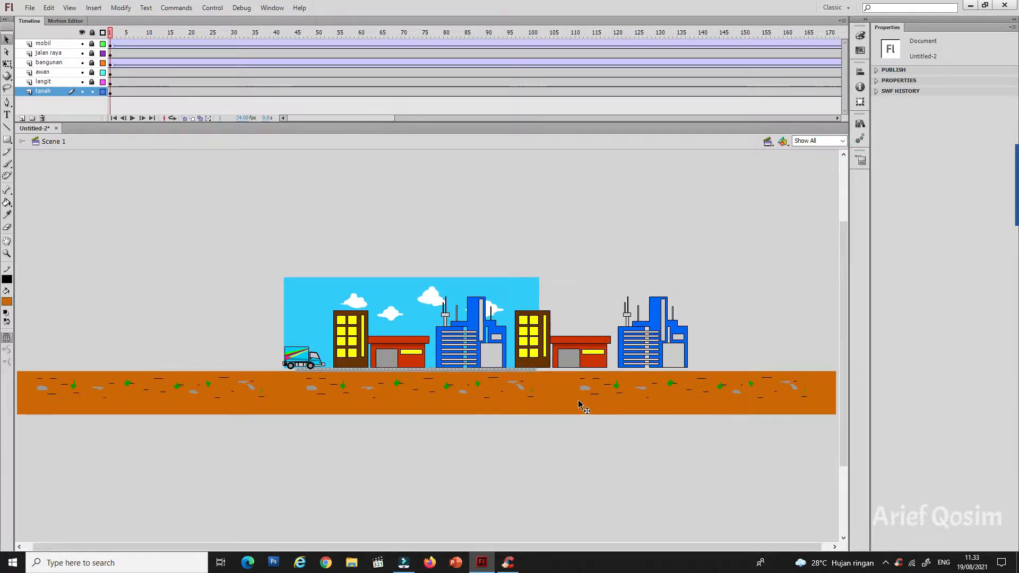
{"action": "right_click", "coordinate": [111, 93]}
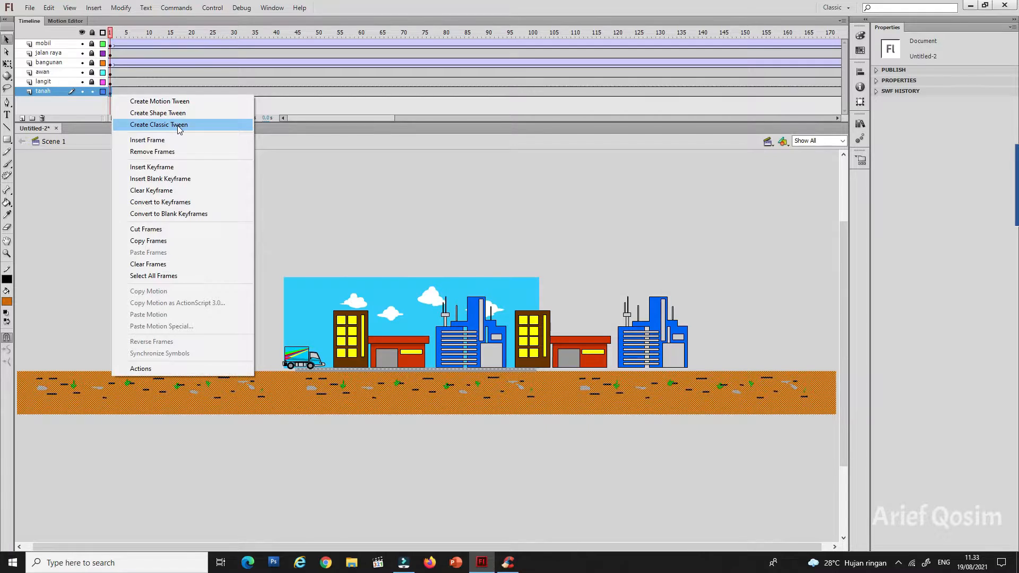
{"action": "left_click", "coordinate": [178, 127]}
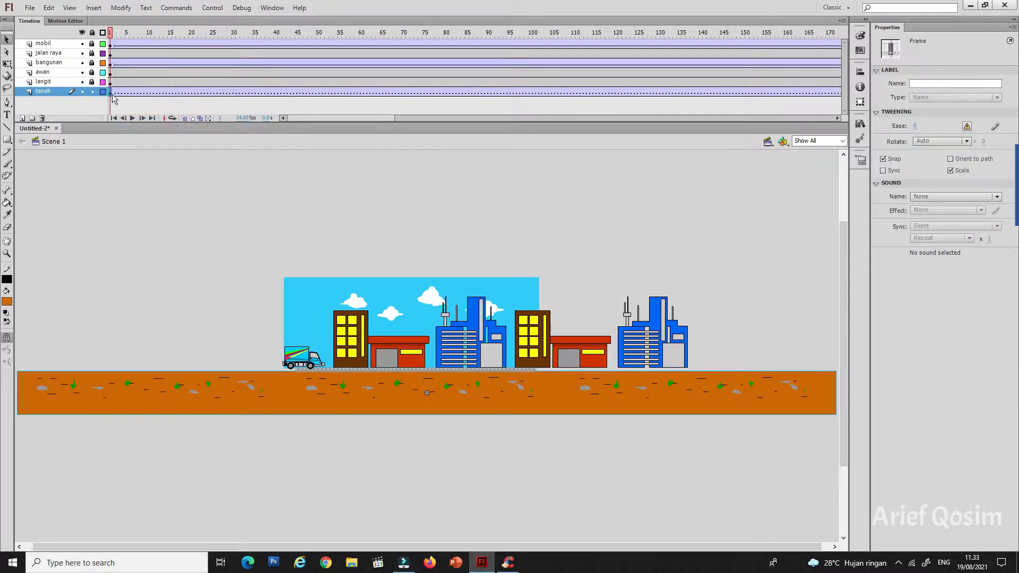
{"action": "left_click_drag", "start_coordinate": [65, 396], "coordinate": [97, 396]}
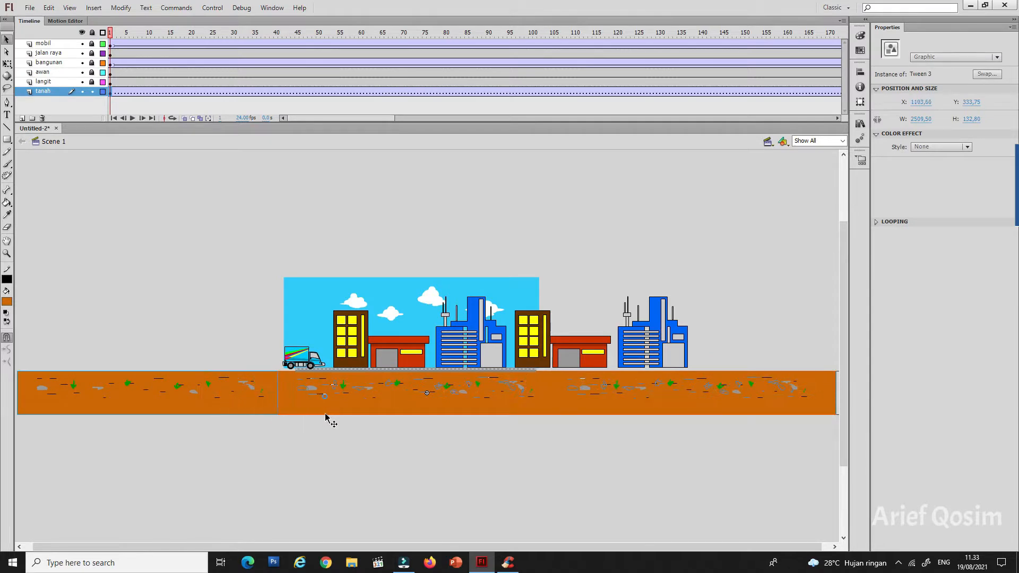
{"action": "left_click_drag", "start_coordinate": [325, 415], "coordinate": [325, 414]}
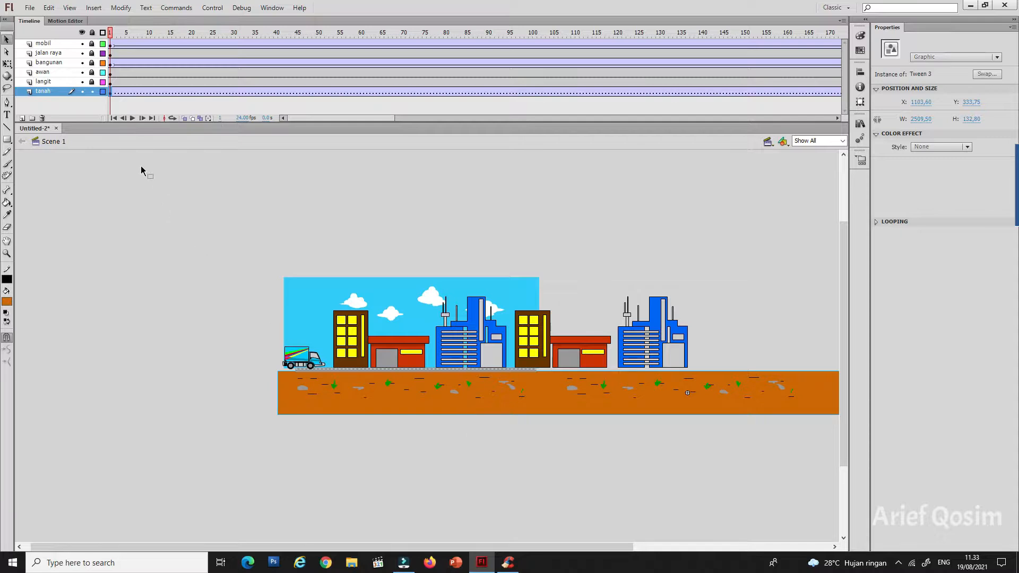
Step: Show the tanah layer as outlines and nudge the ground right to about X 1194, keeping its left end beyond the stage's left edge
{"action": "left_click", "coordinate": [103, 91]}
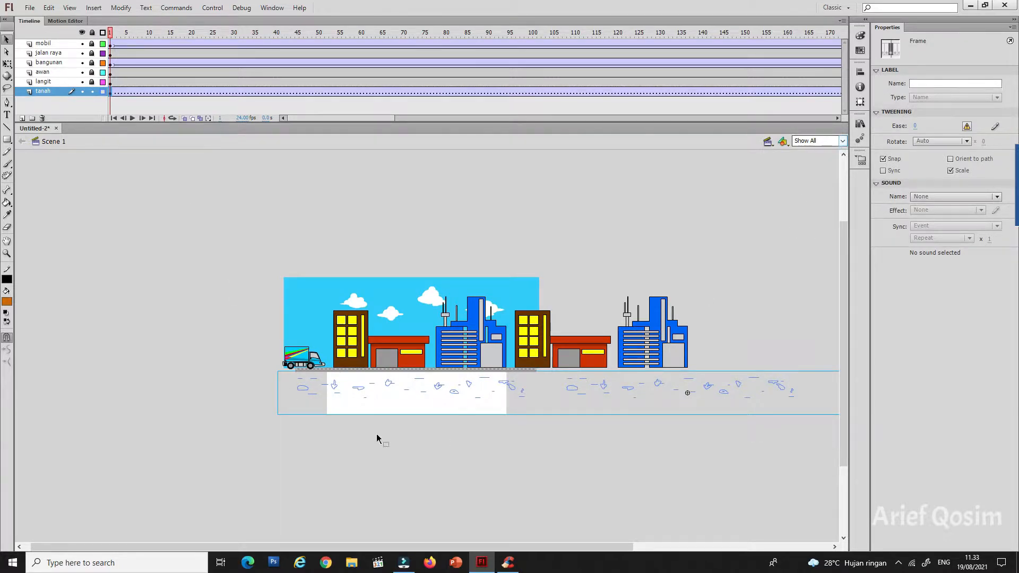
{"action": "left_click", "coordinate": [308, 393]}
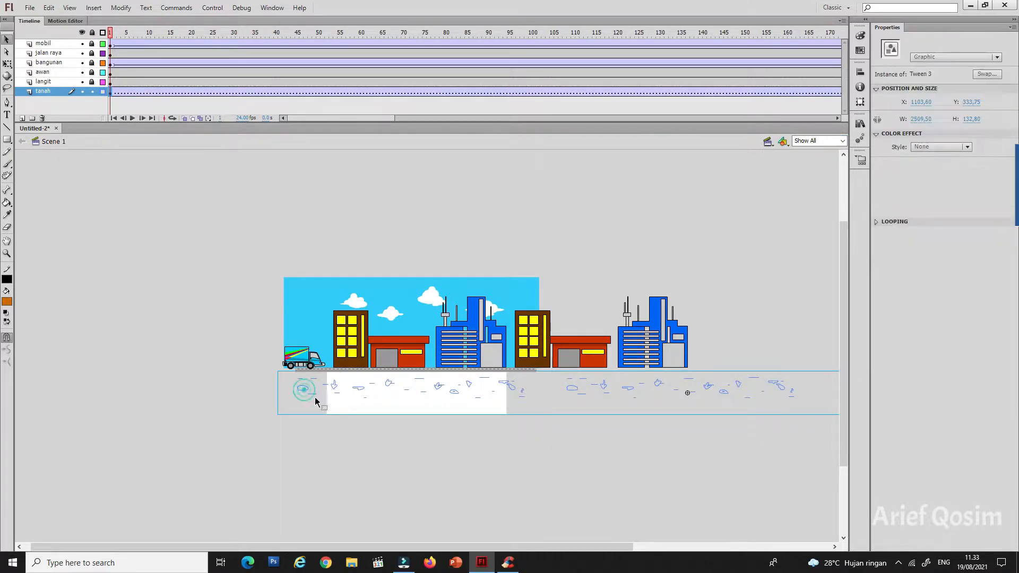
{"action": "key", "text": "Right"}
{"action": "key", "text": "Right"}
{"action": "key", "text": "Right"}
{"action": "key", "text": "Right"}
{"action": "key", "text": "Right"}
{"action": "key", "text": "Right"}
{"action": "key", "text": "Right"}
{"action": "key", "text": "Right"}
{"action": "key", "text": "Right"}
{"action": "key", "text": "Right"}
{"action": "key", "text": "Right"}
{"action": "key", "text": "Right"}
{"action": "key", "text": "Right"}
{"action": "key", "text": "Right"}
{"action": "key", "text": "Right"}
{"action": "key", "text": "Right"}
{"action": "key", "text": "Right"}
{"action": "key", "text": "Right"}
{"action": "key", "text": "Right"}
{"action": "key", "text": "Right"}
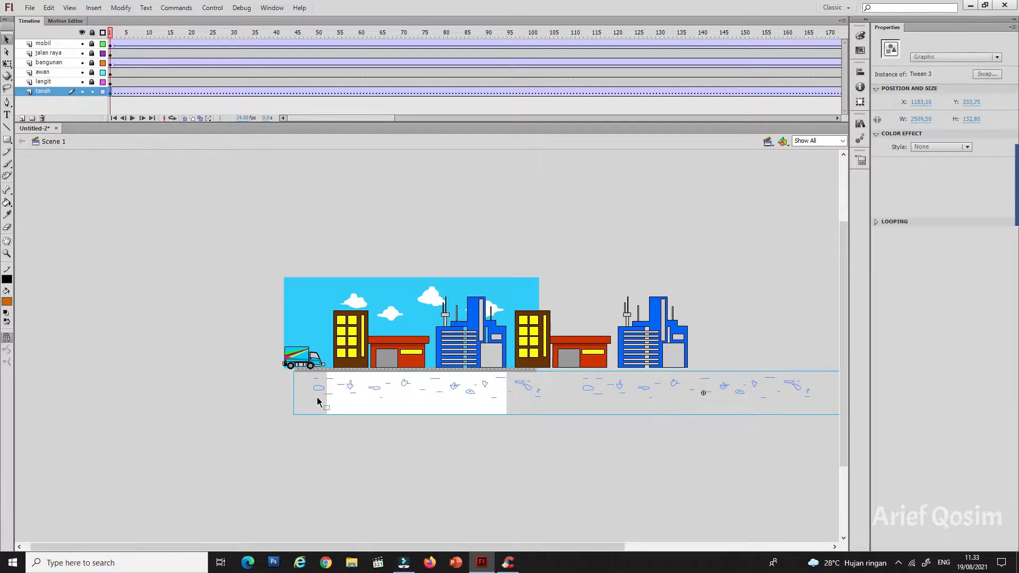
{"action": "key", "text": "Right"}
{"action": "key", "text": "Right"}
{"action": "key", "text": "Right"}
{"action": "key", "text": "Right"}
{"action": "key", "text": "Right"}
{"action": "key", "text": "Right"}
{"action": "key", "text": "Right"}
{"action": "key", "text": "Right"}
{"action": "key", "text": "Right"}
{"action": "key", "text": "Right"}
{"action": "key", "text": "Right"}
{"action": "key", "text": "Right"}
{"action": "key", "text": "Right"}
{"action": "key", "text": "Right"}
{"action": "key", "text": "Right"}
{"action": "key", "text": "Right"}
{"action": "key", "text": "Right"}
{"action": "key", "text": "Right"}
{"action": "key", "text": "Right"}
{"action": "key", "text": "Right"}
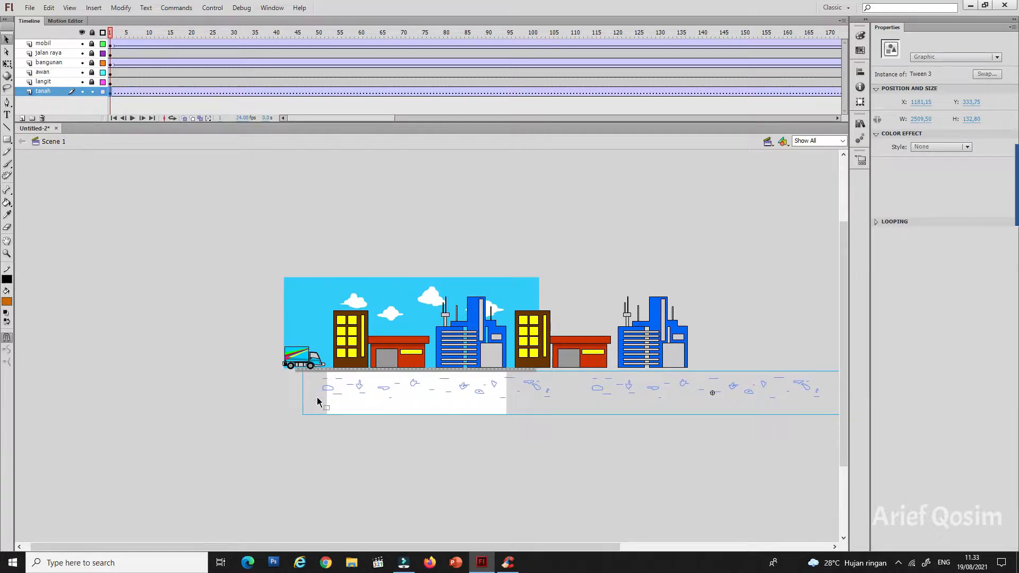
{"action": "key", "text": "Right"}
{"action": "key", "text": "Right"}
{"action": "key", "text": "Right"}
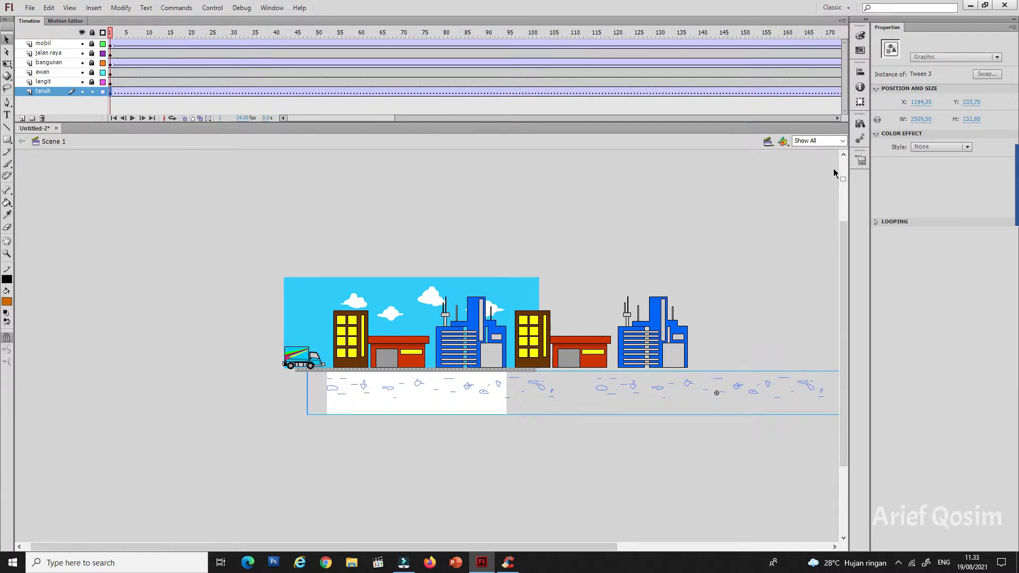
Step: Insert a keyframe at frame 200 of the tanah layer and move the ground strip left to about X -468
{"action": "left_click", "coordinate": [838, 141]}
{"action": "left_click", "coordinate": [800, 191]}
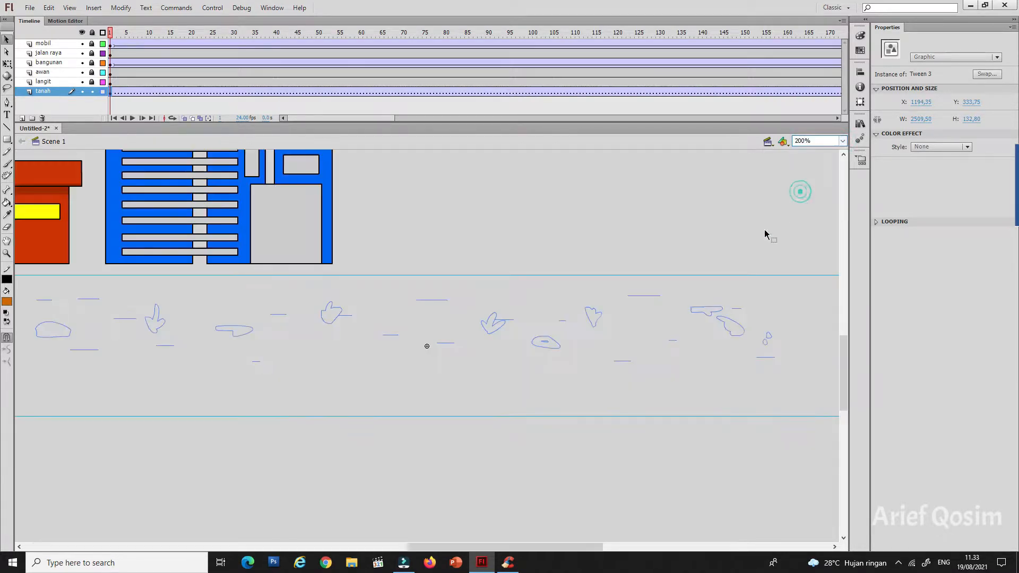
{"action": "left_click_drag", "start_coordinate": [423, 547], "coordinate": [170, 510]}
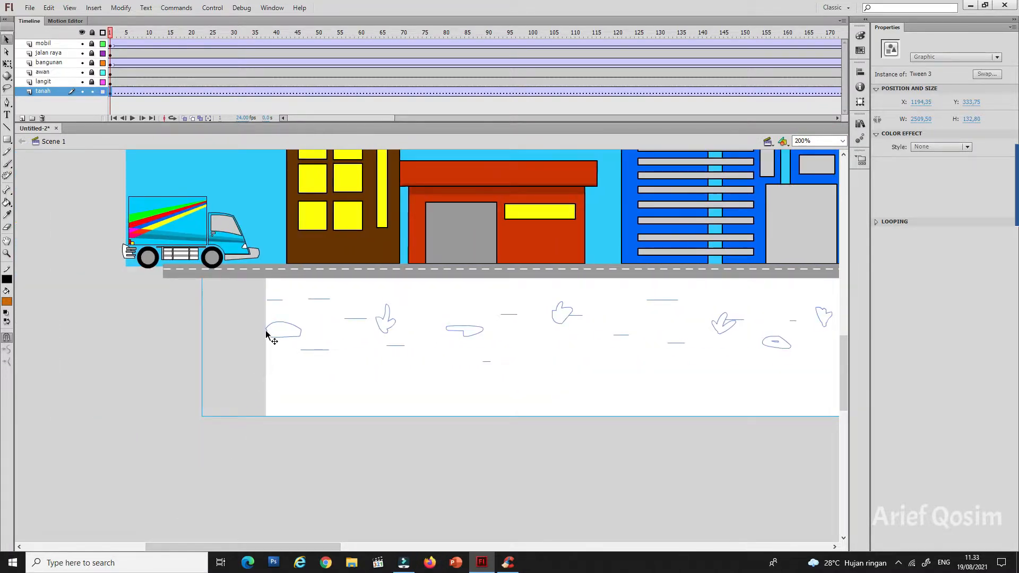
{"action": "left_click", "coordinate": [842, 141]}
{"action": "left_click", "coordinate": [804, 164]}
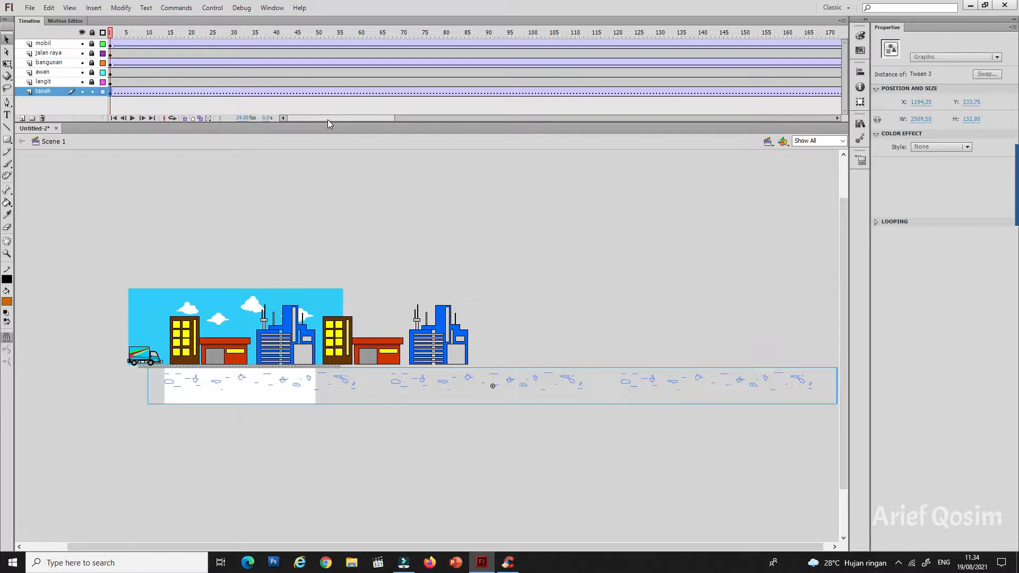
{"action": "left_click_drag", "start_coordinate": [327, 118], "coordinate": [425, 129]}
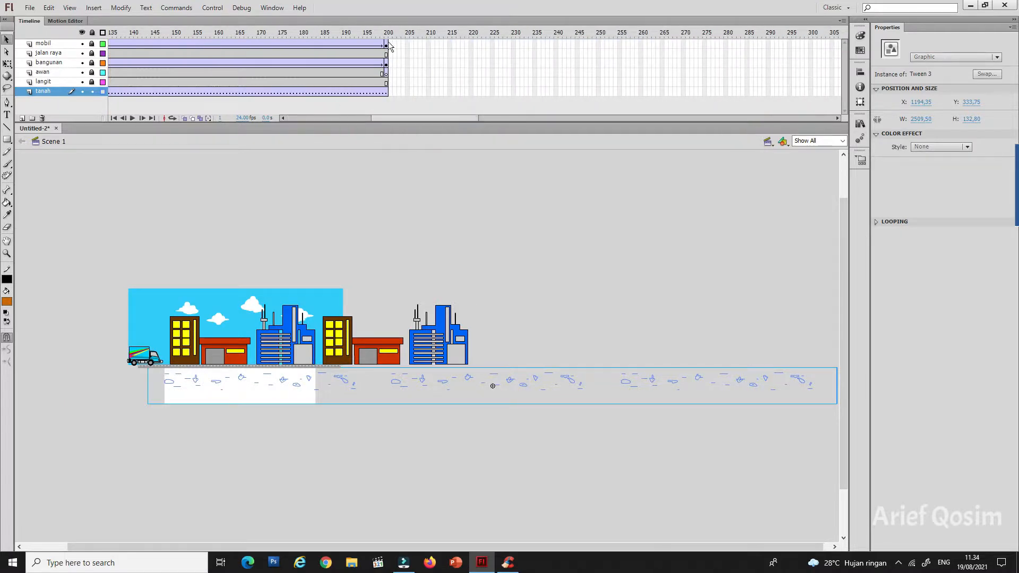
{"action": "right_click", "coordinate": [386, 93]}
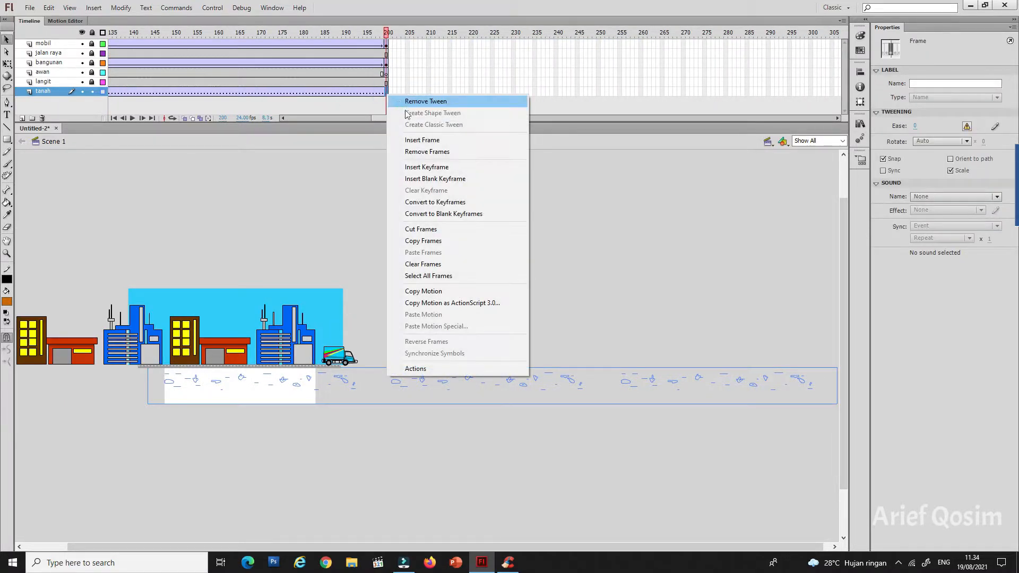
{"action": "left_click", "coordinate": [436, 167]}
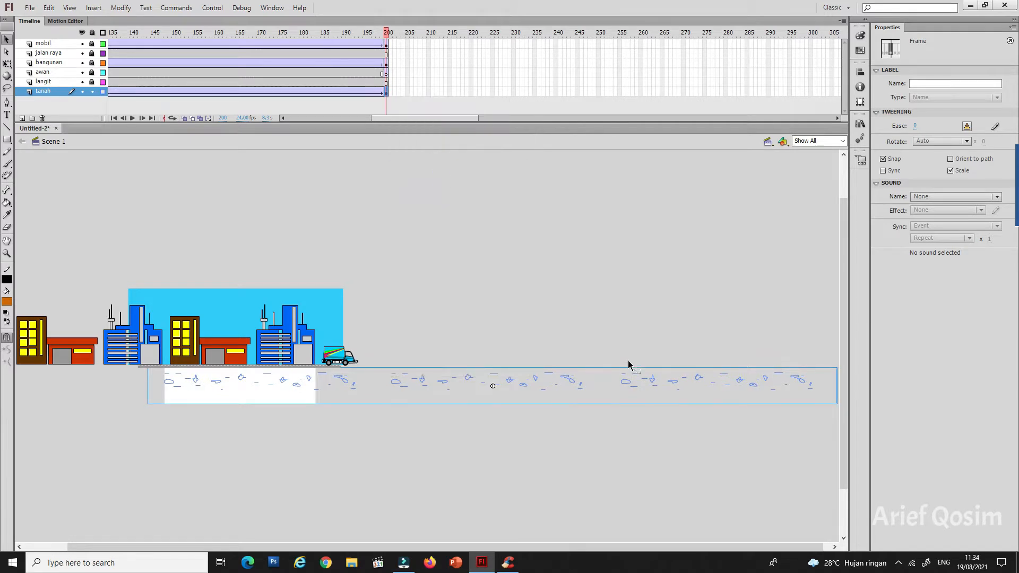
{"action": "left_click_drag", "start_coordinate": [807, 389], "coordinate": [346, 369]}
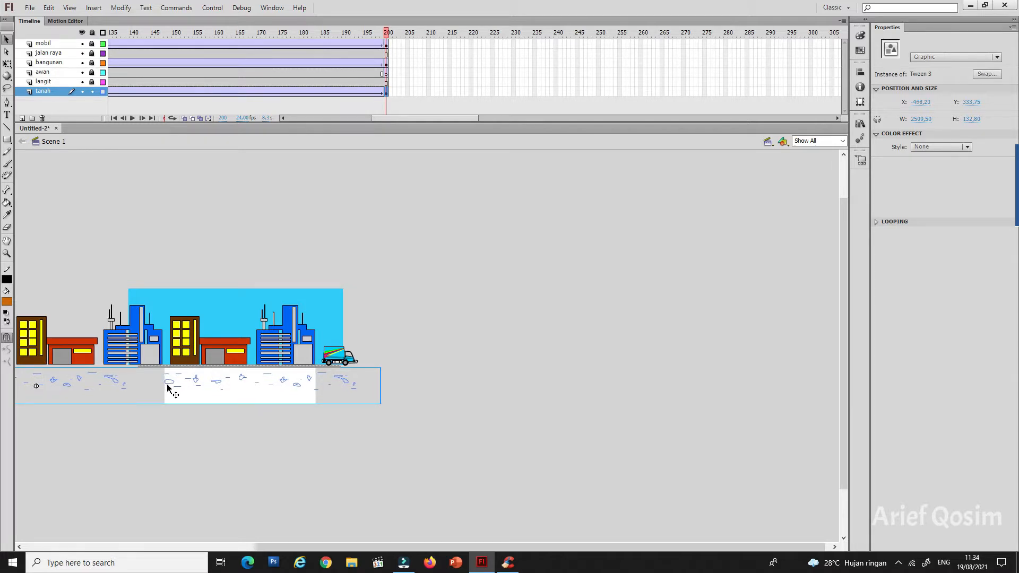
Step: Turn off the outline display of the tanah layer and play the timeline with the stage fitted in the window
{"action": "left_click", "coordinate": [103, 91]}
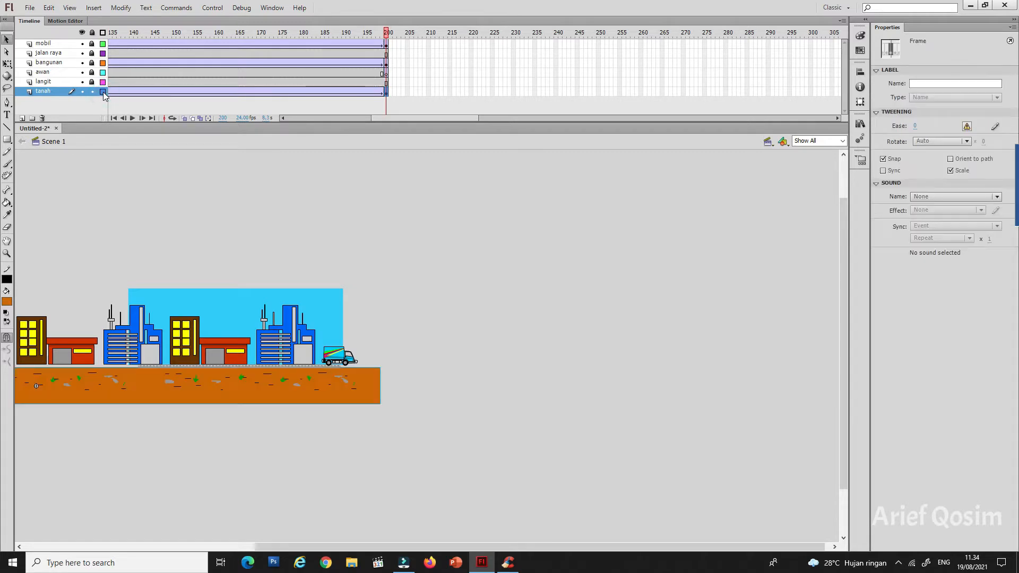
{"action": "left_click", "coordinate": [827, 141]}
{"action": "left_click", "coordinate": [810, 151]}
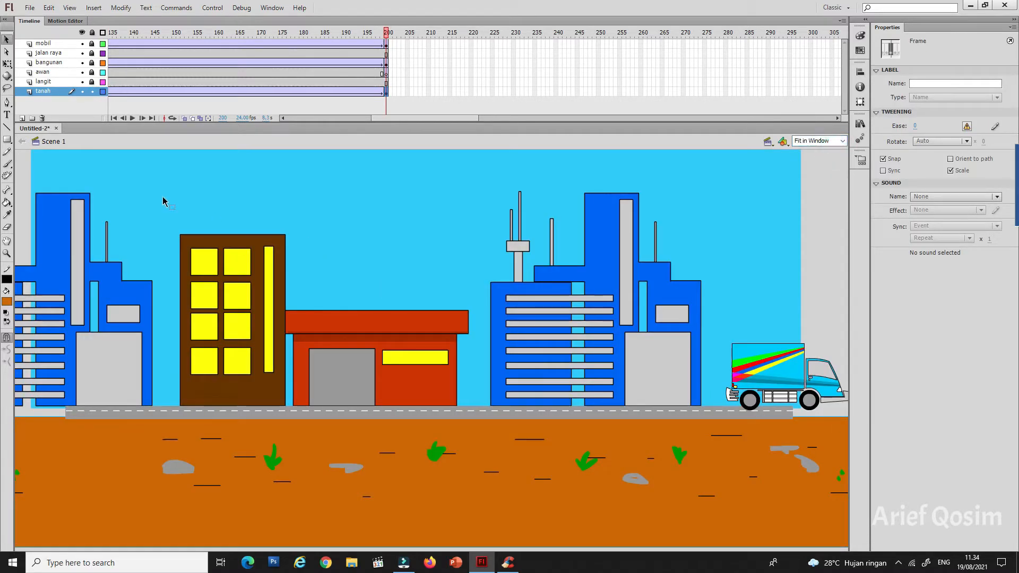
{"action": "left_click", "coordinate": [132, 119]}
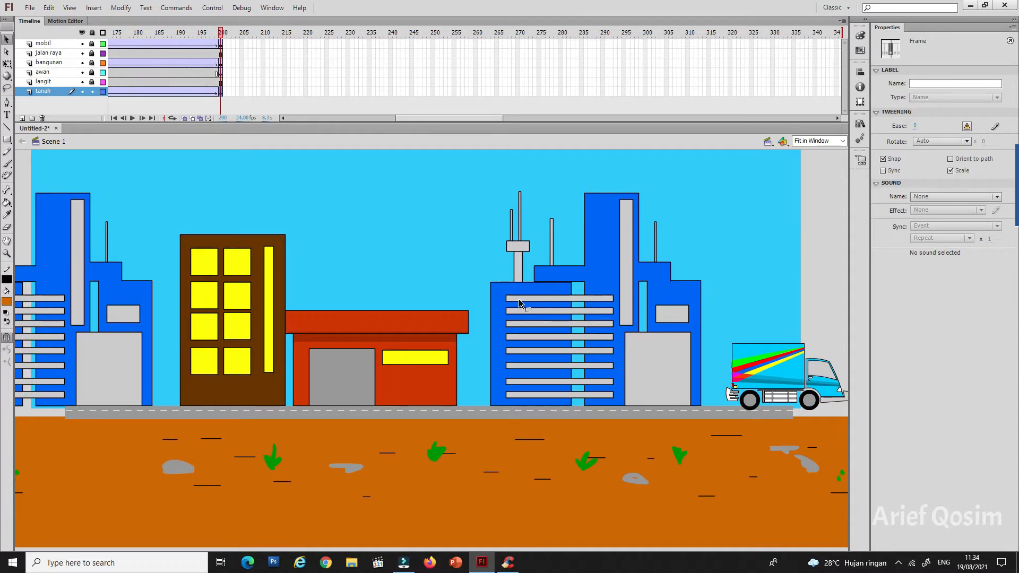
Step: Test the movie in a preview window, move the window towards the middle of the screen, and close it
{"action": "left_click", "coordinate": [213, 8]}
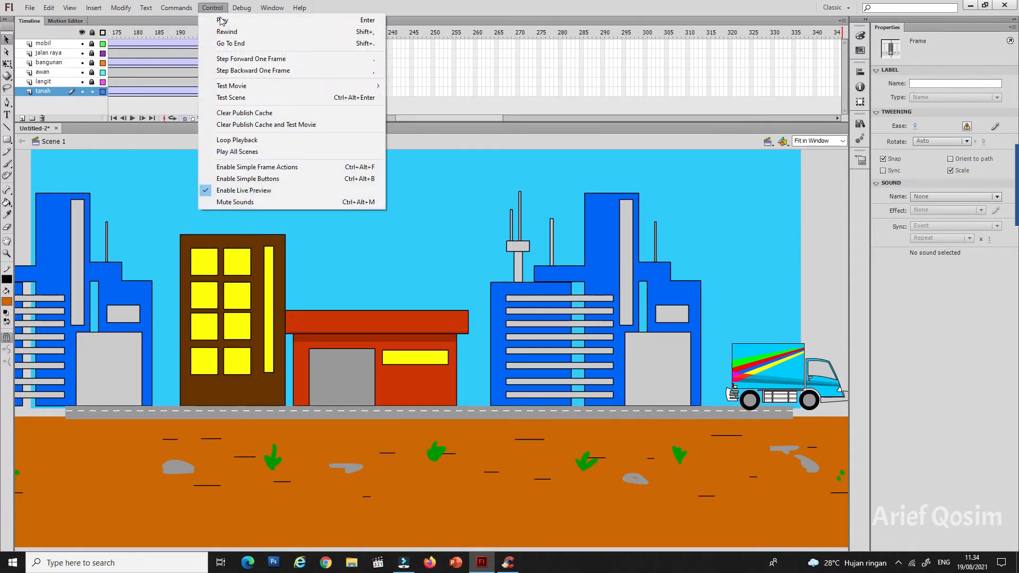
{"action": "mouse_move", "coordinate": [318, 86]}
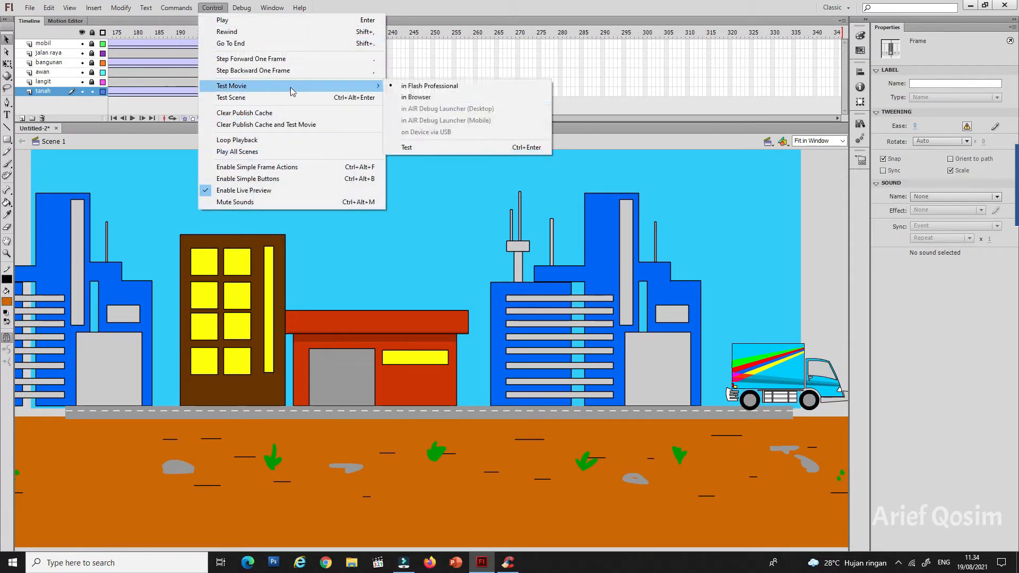
{"action": "left_click", "coordinate": [424, 148]}
{"action": "left_click_drag", "start_coordinate": [203, 8], "coordinate": [521, 133]}
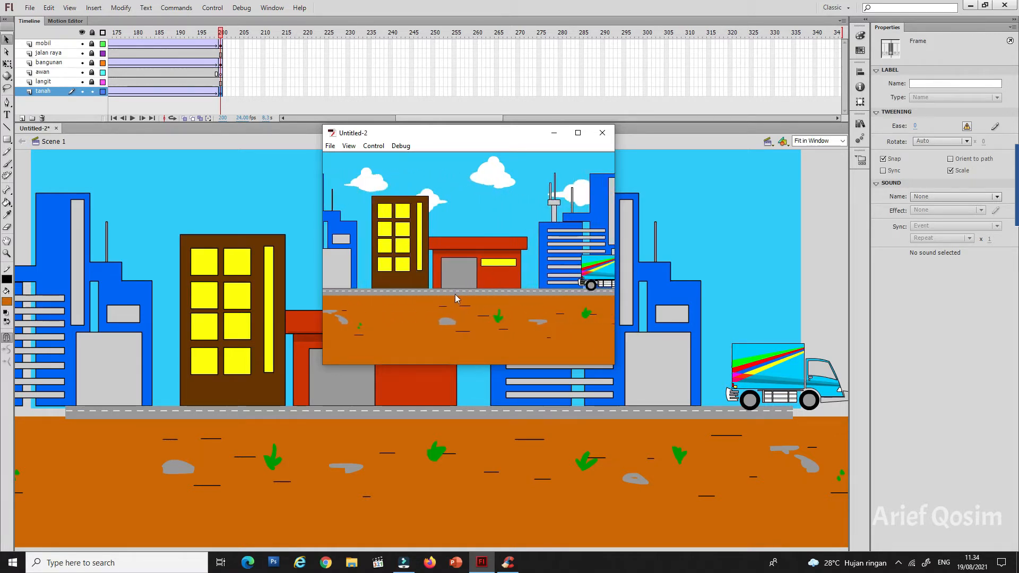
{"action": "key", "text": "ctrl+w"}
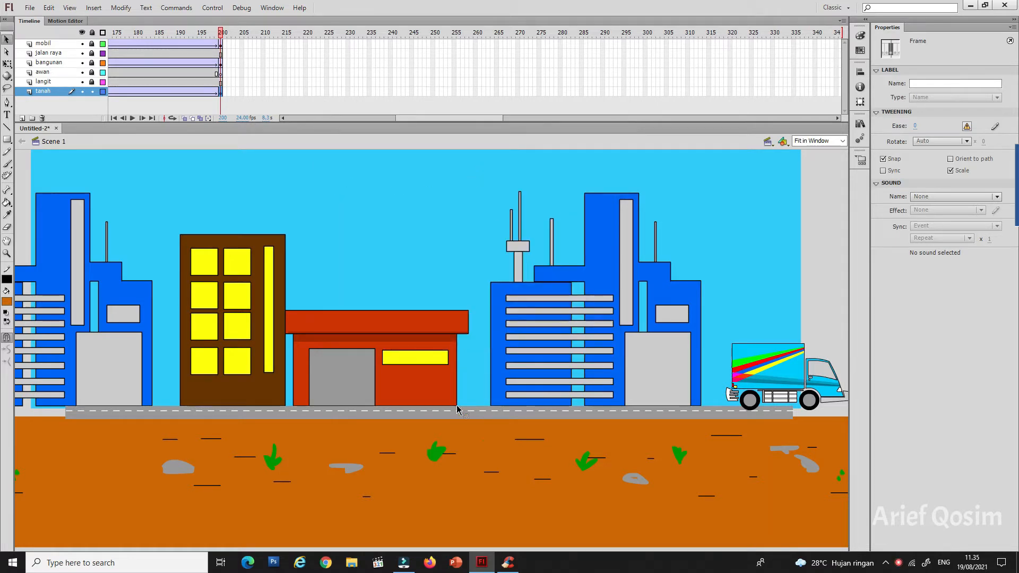
Step: Save the document as "animasi mobil berjalan" in Flash CS6 Document format
{"action": "left_click", "coordinate": [29, 8]}
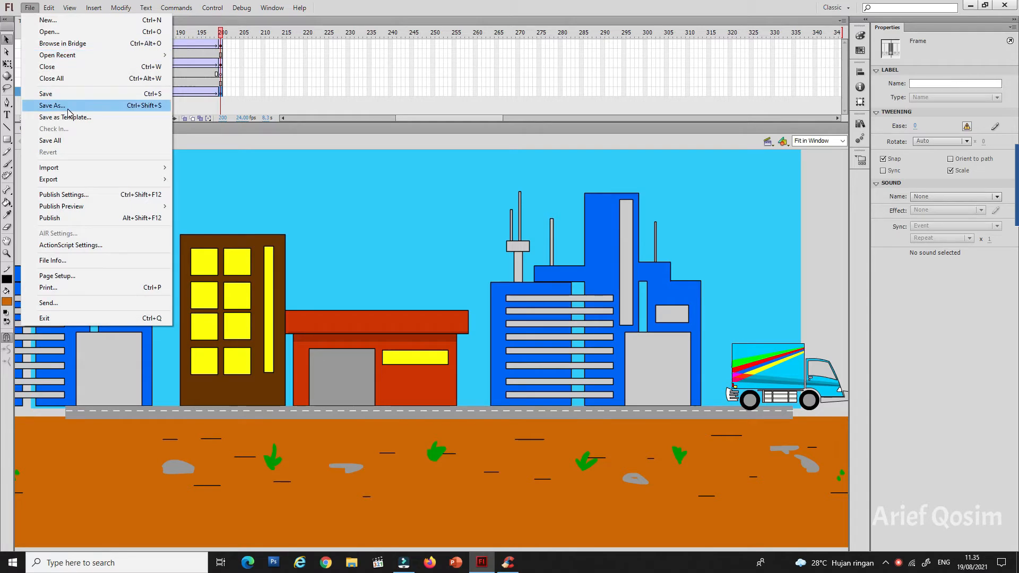
{"action": "left_click", "coordinate": [67, 106]}
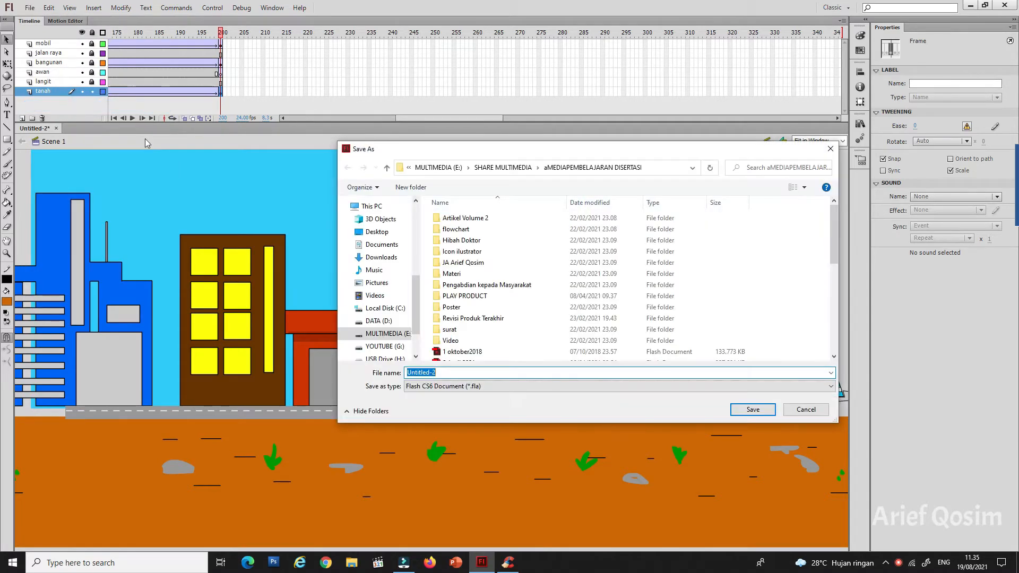
{"action": "type", "text": "anim"}
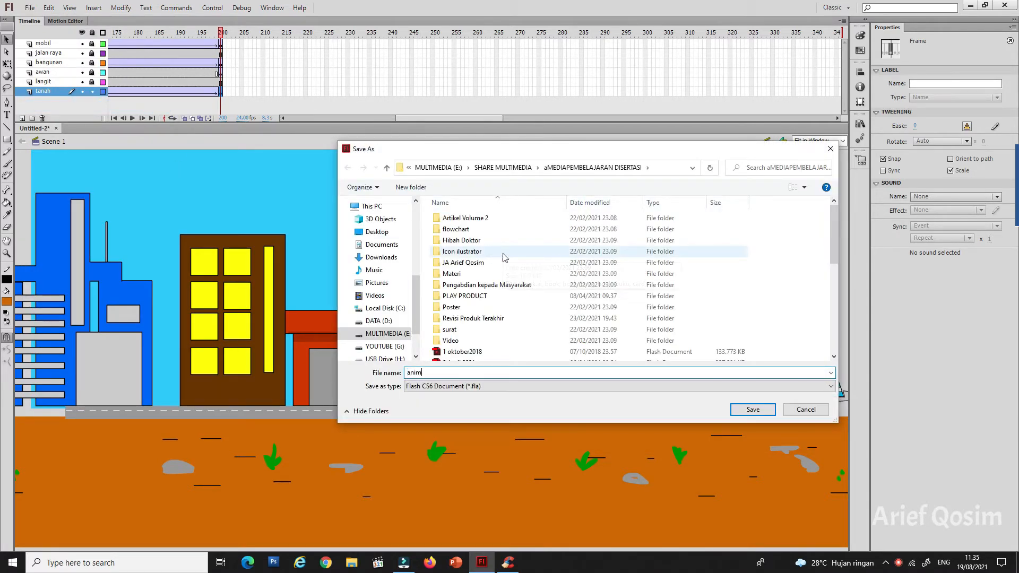
{"action": "type", "text": "asi mobil berjalan"}
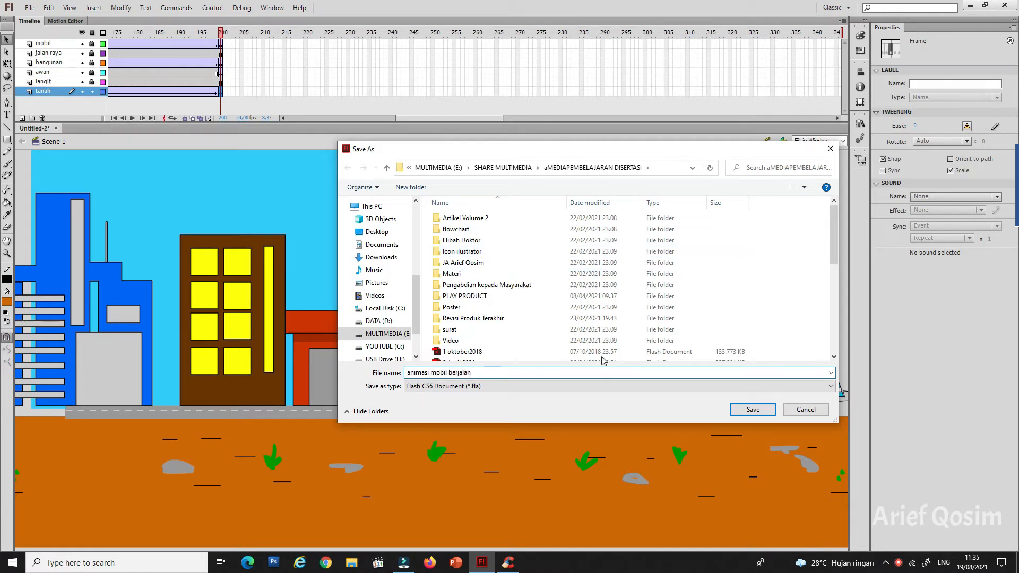
{"action": "left_click", "coordinate": [752, 409]}
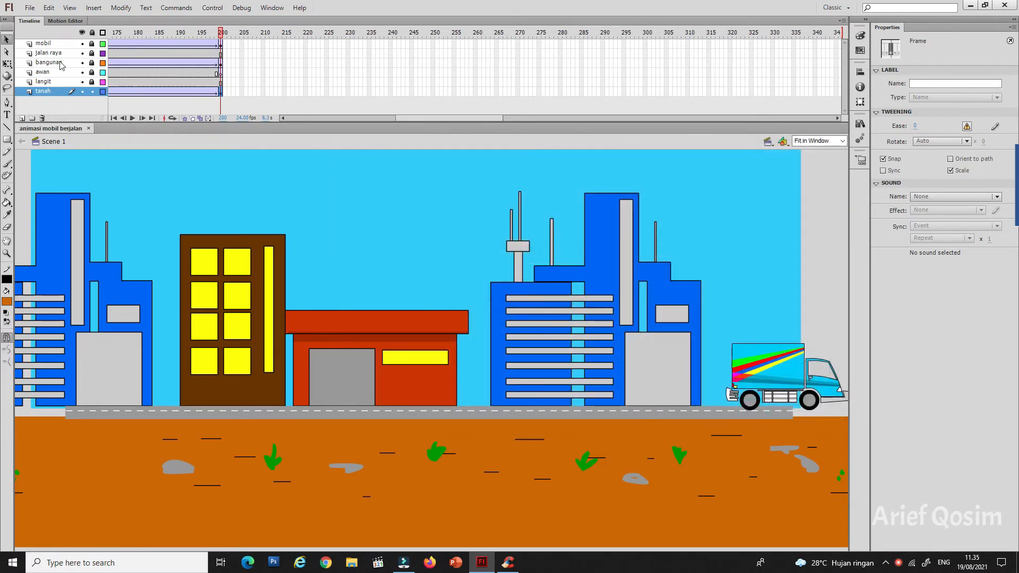
Step: Enable the Win Projector format in the publish settings and publish the animation as "animasi mobil berjalan.exe"
{"action": "left_click", "coordinate": [30, 8]}
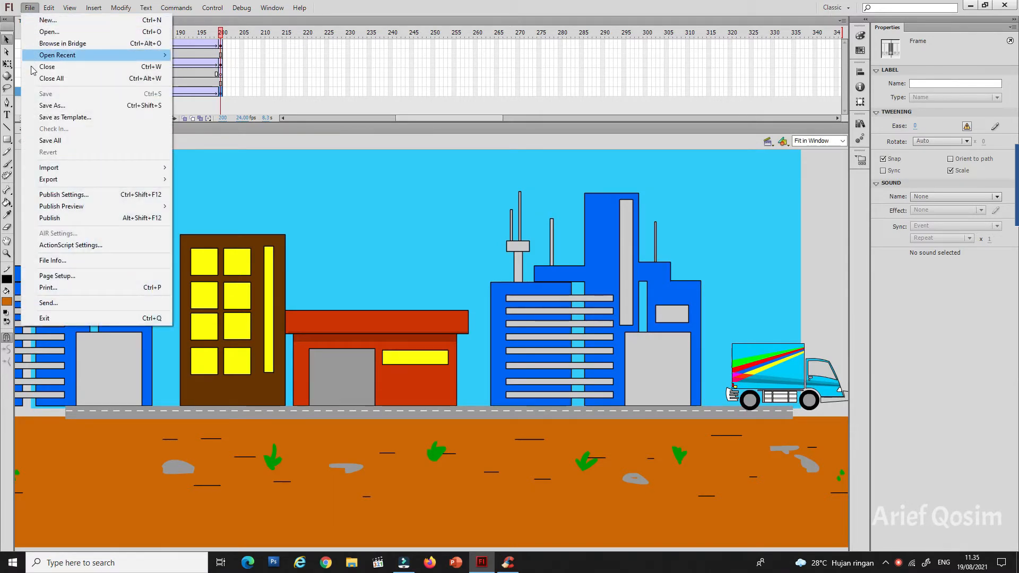
{"action": "left_click", "coordinate": [82, 195]}
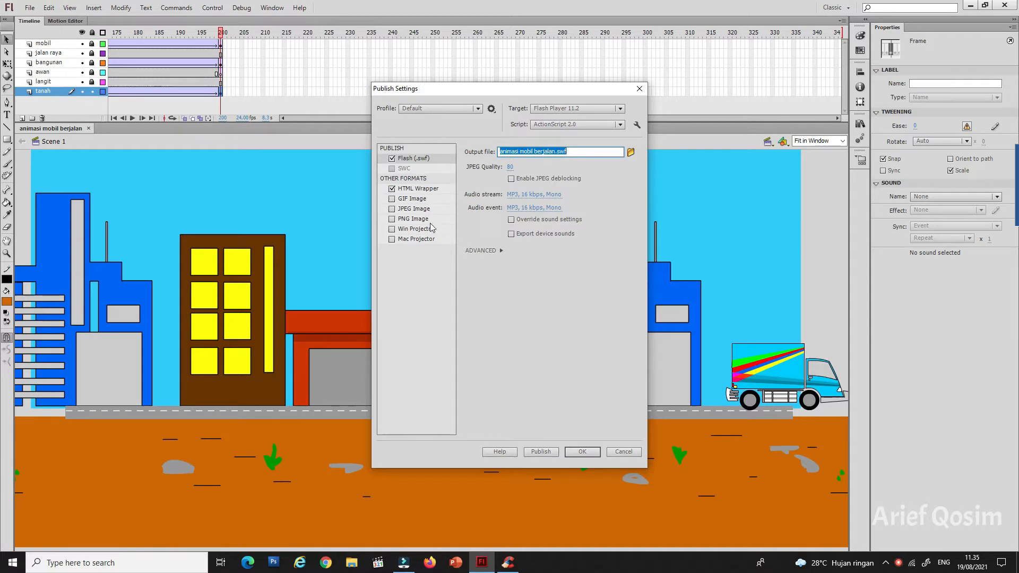
{"action": "left_click", "coordinate": [396, 231]}
{"action": "left_click", "coordinate": [392, 231]}
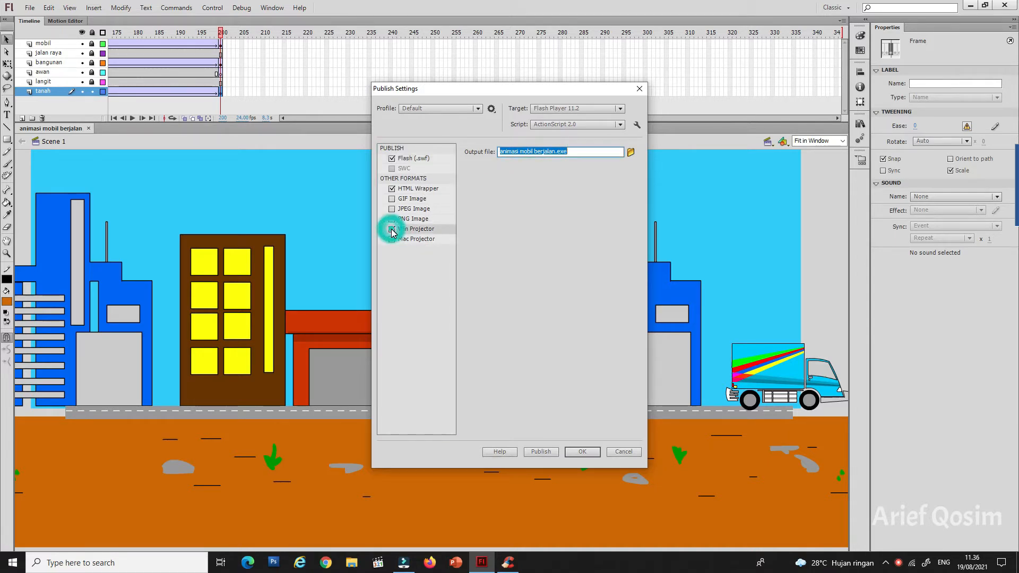
{"action": "left_click", "coordinate": [574, 152]}
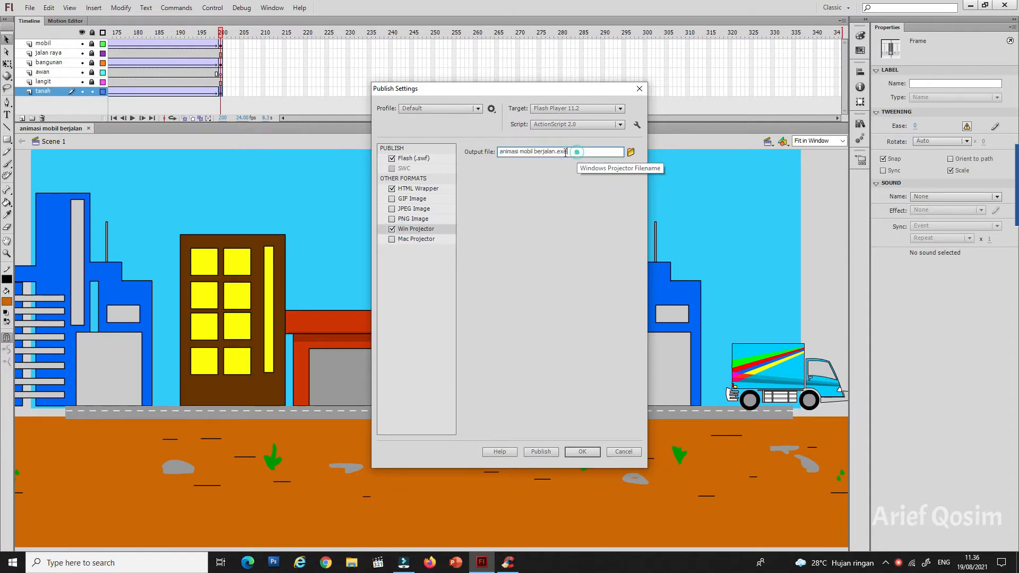
{"action": "left_click_drag", "start_coordinate": [577, 152], "coordinate": [497, 153]}
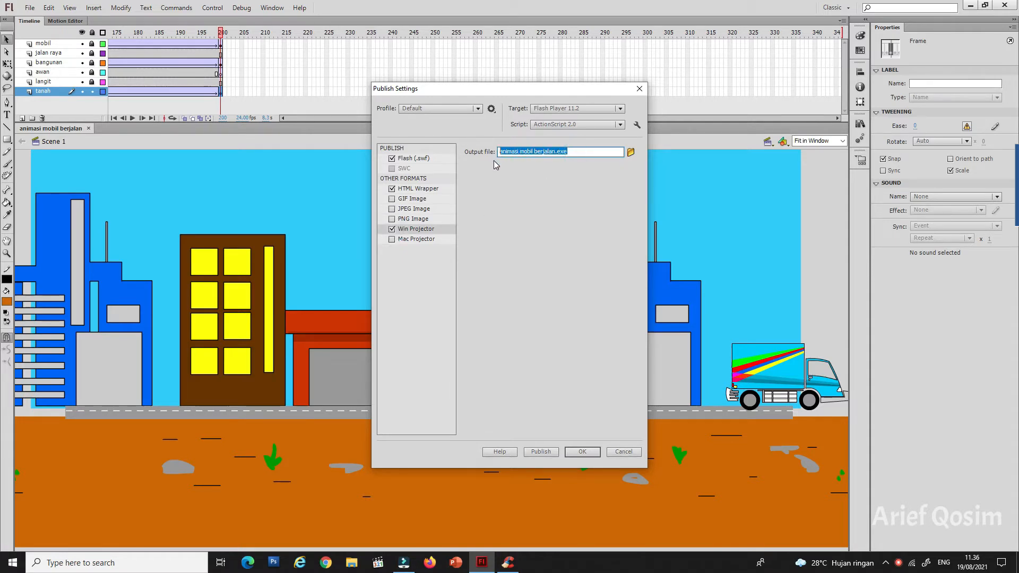
{"action": "left_click", "coordinate": [541, 451]}
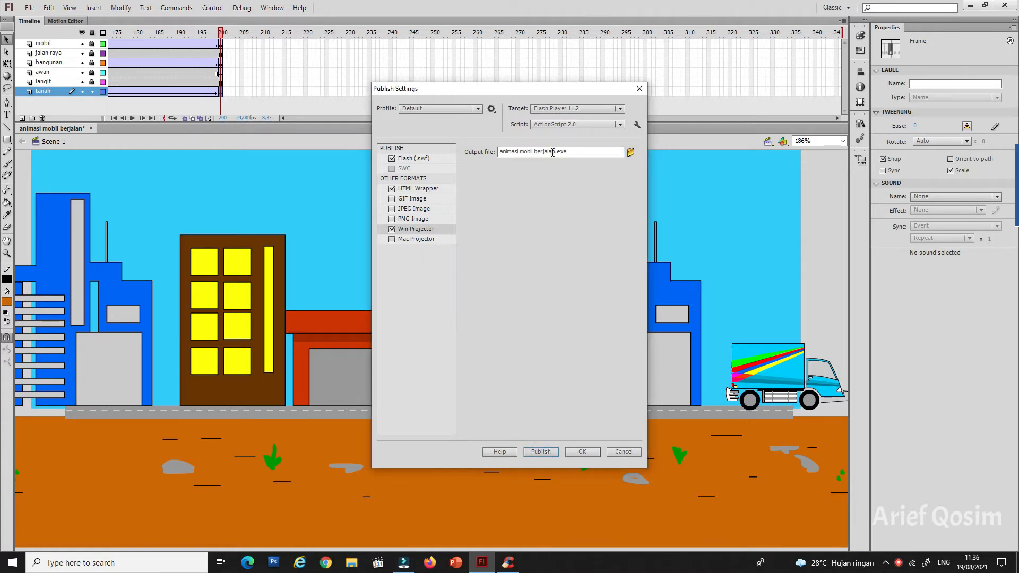
Step: Browse the publish destination folder and open the published "animasi mobil berjalan" application
{"action": "left_click", "coordinate": [631, 152]}
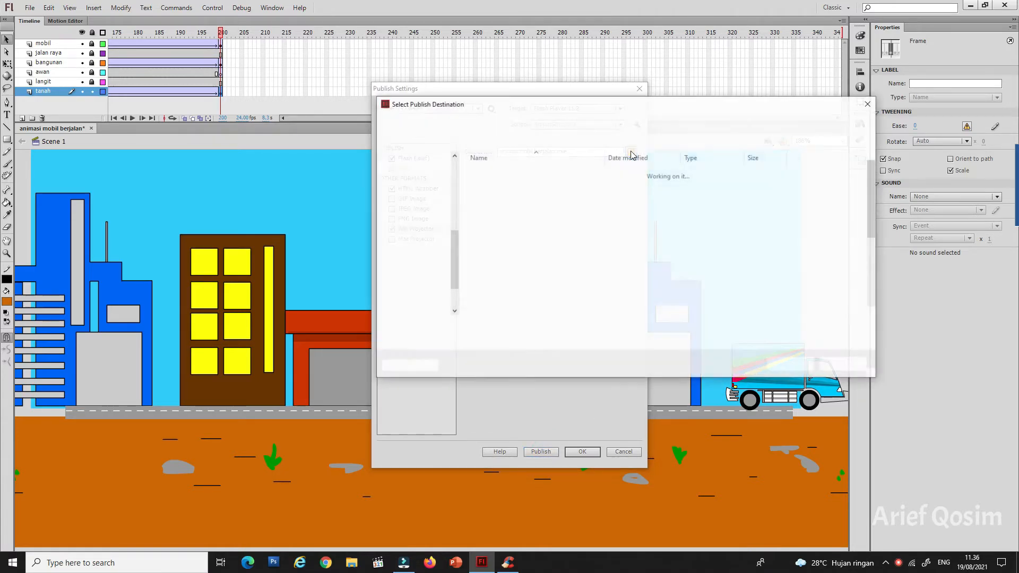
{"action": "scroll", "coordinate": [533, 306], "scroll_direction": "down", "scroll_amount": 4}
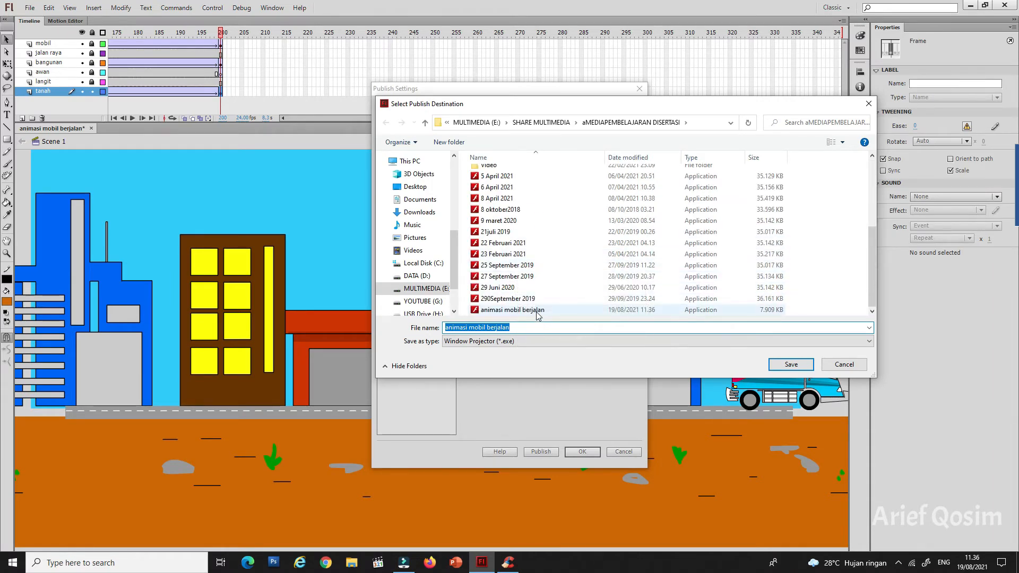
{"action": "left_click", "coordinate": [536, 311]}
{"action": "right_click", "coordinate": [537, 314]}
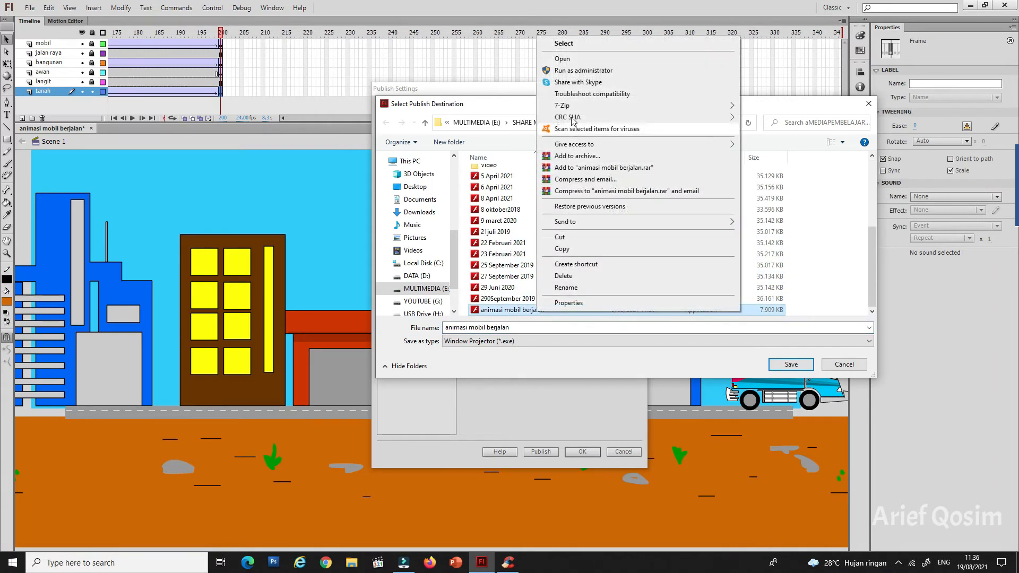
{"action": "left_click", "coordinate": [564, 64]}
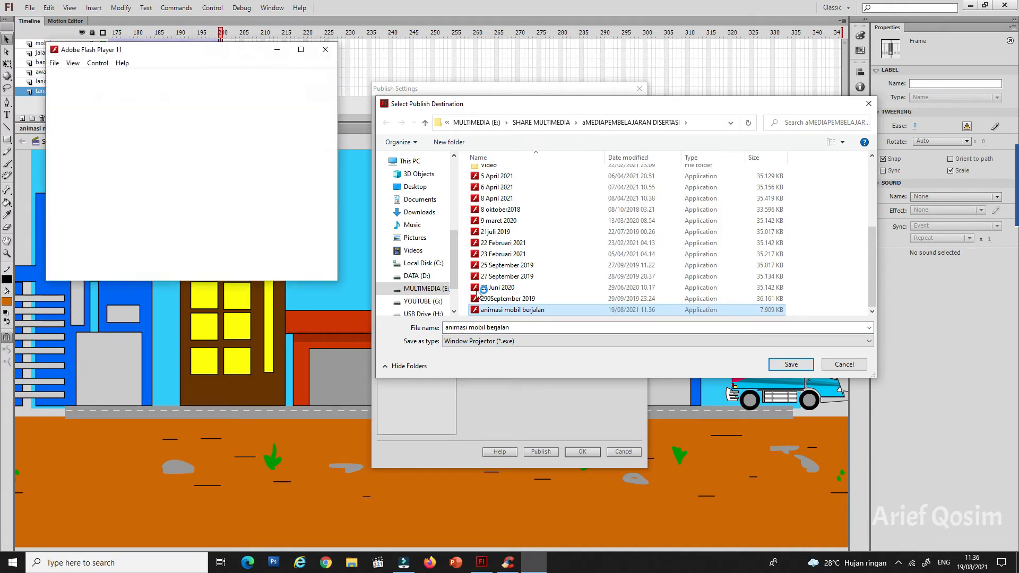
Step: Move and maximize the Adobe Flash Player window to watch the animation, and choose the Show All display option
{"action": "left_click_drag", "start_coordinate": [247, 55], "coordinate": [402, 172]}
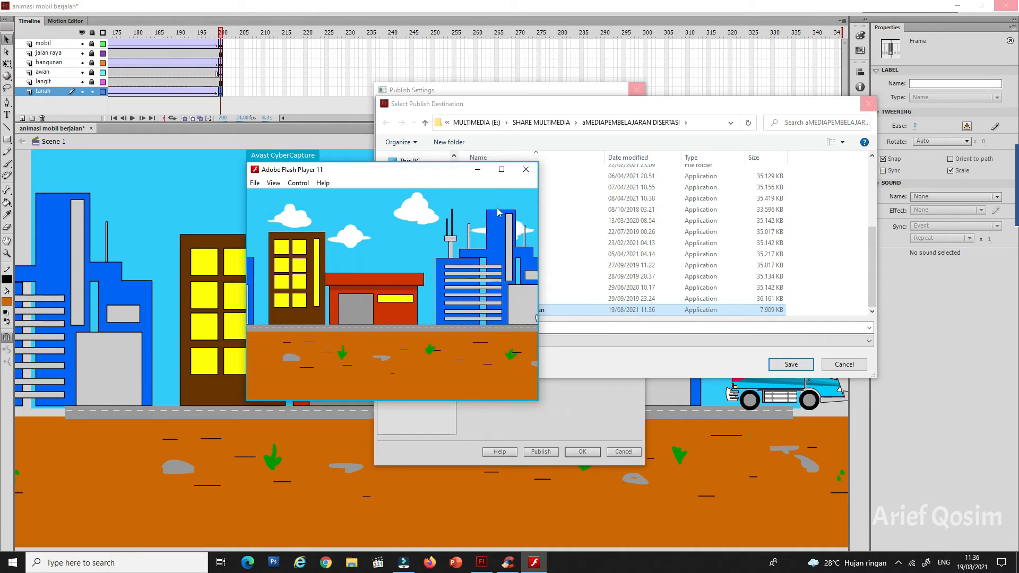
{"action": "left_click", "coordinate": [501, 170]}
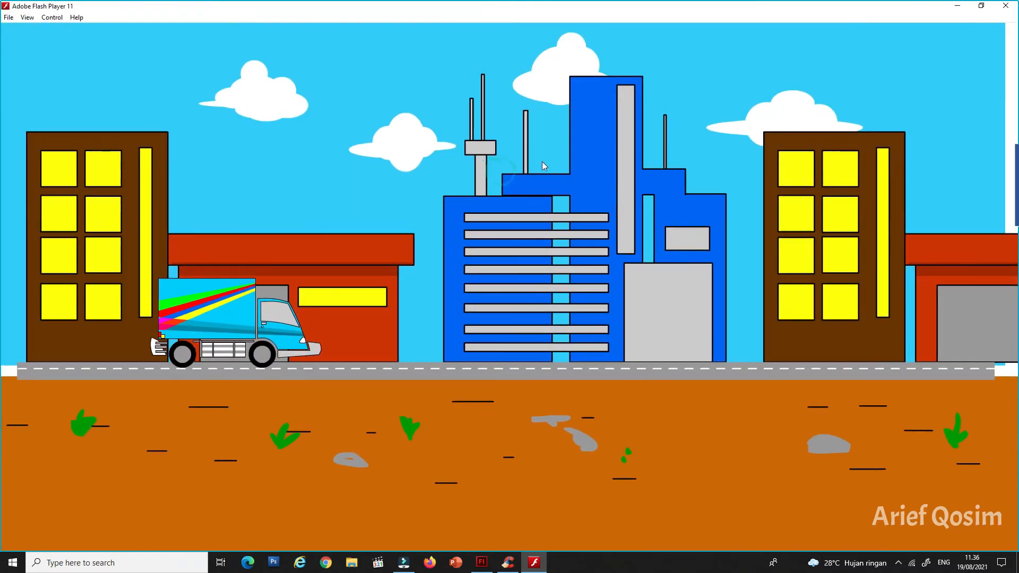
{"action": "right_click", "coordinate": [548, 141]}
{"action": "left_click", "coordinate": [575, 183]}
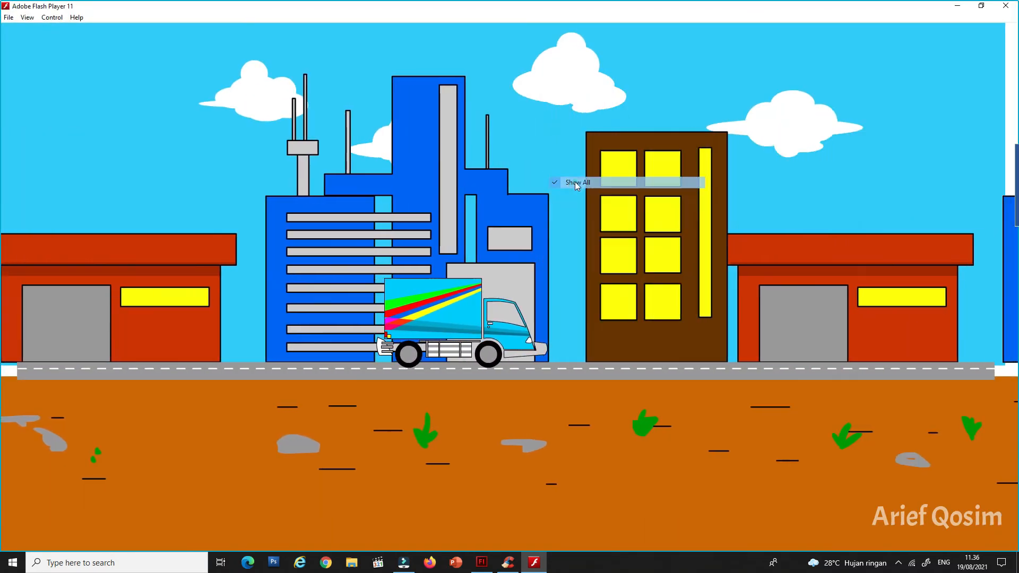